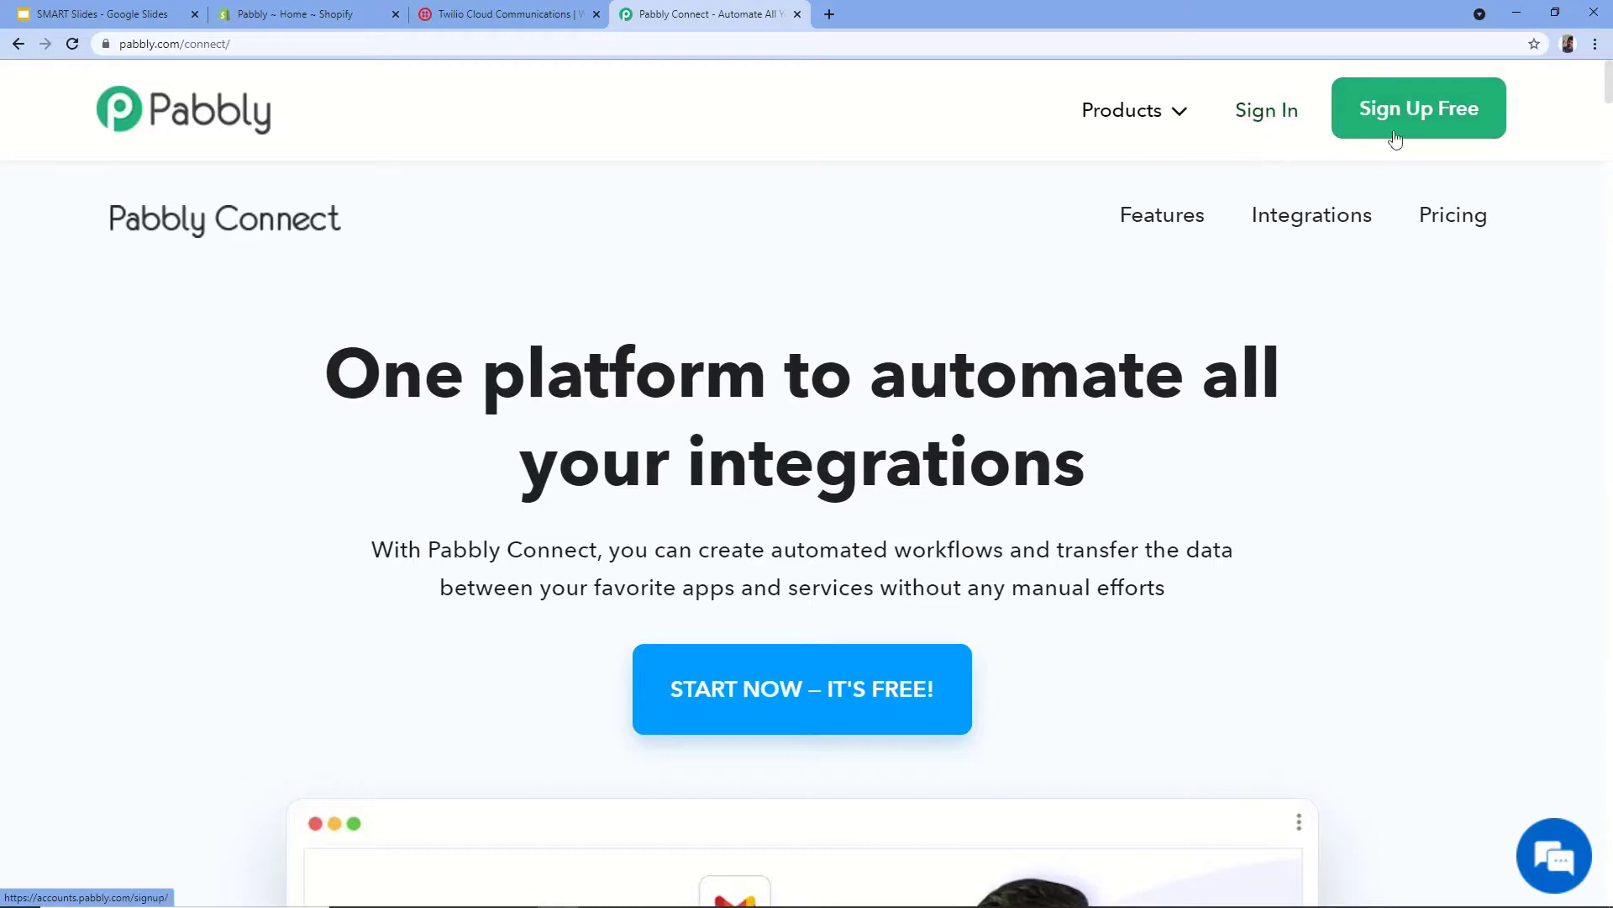
- Sign in to Pabbly and open the Connect app
click(1268, 113)
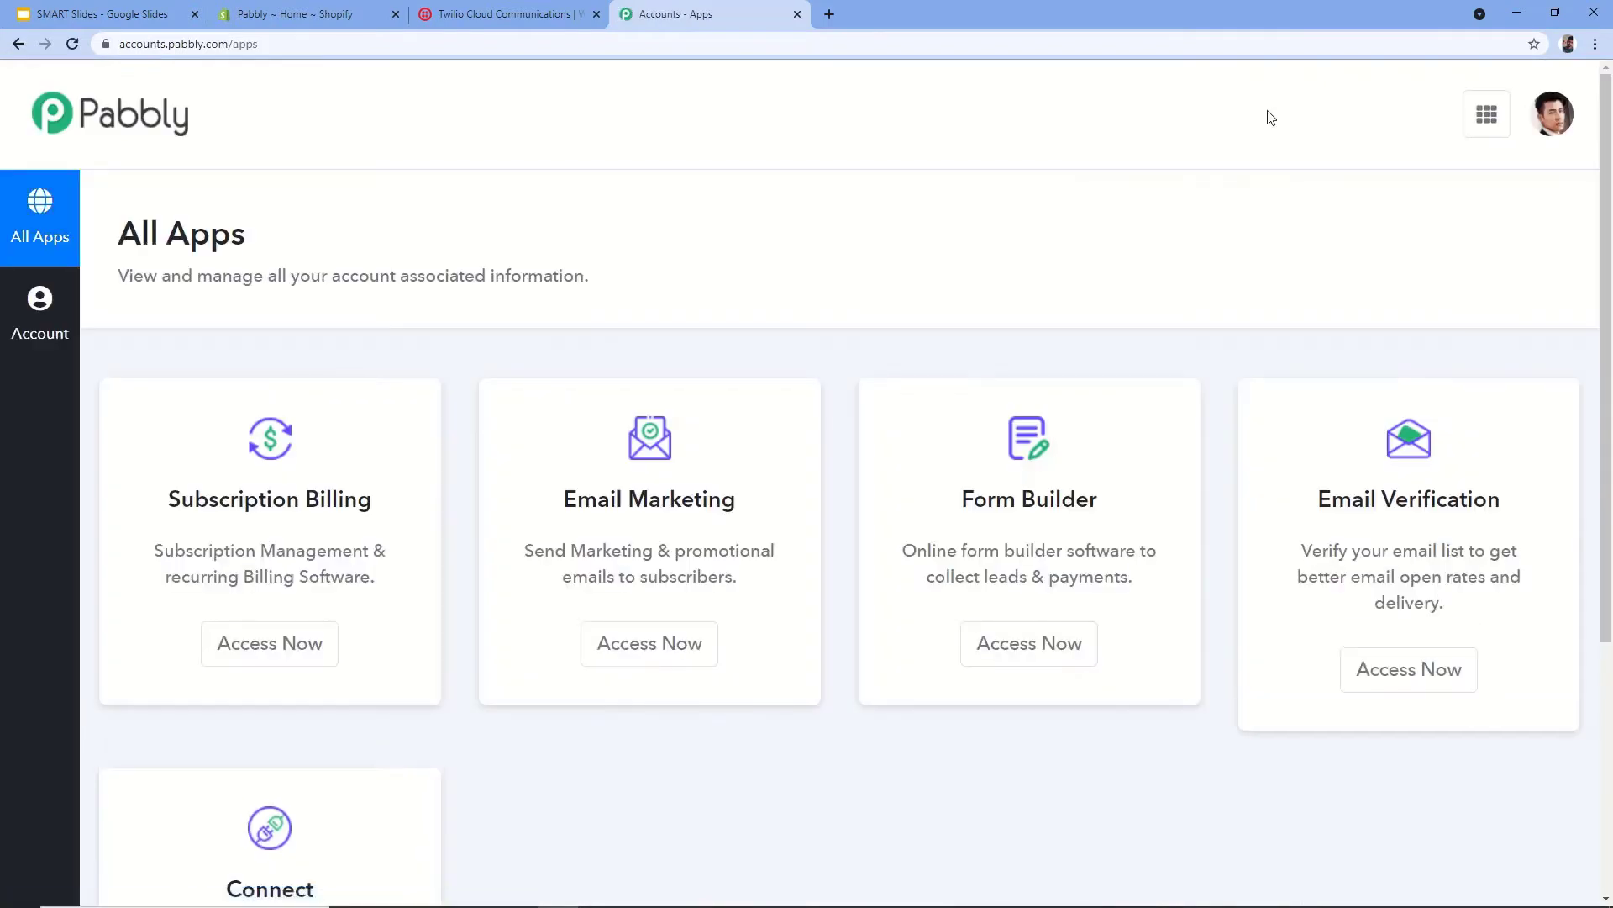
scroll(1269, 117, down, 1)
scroll(1270, 118, down, 3)
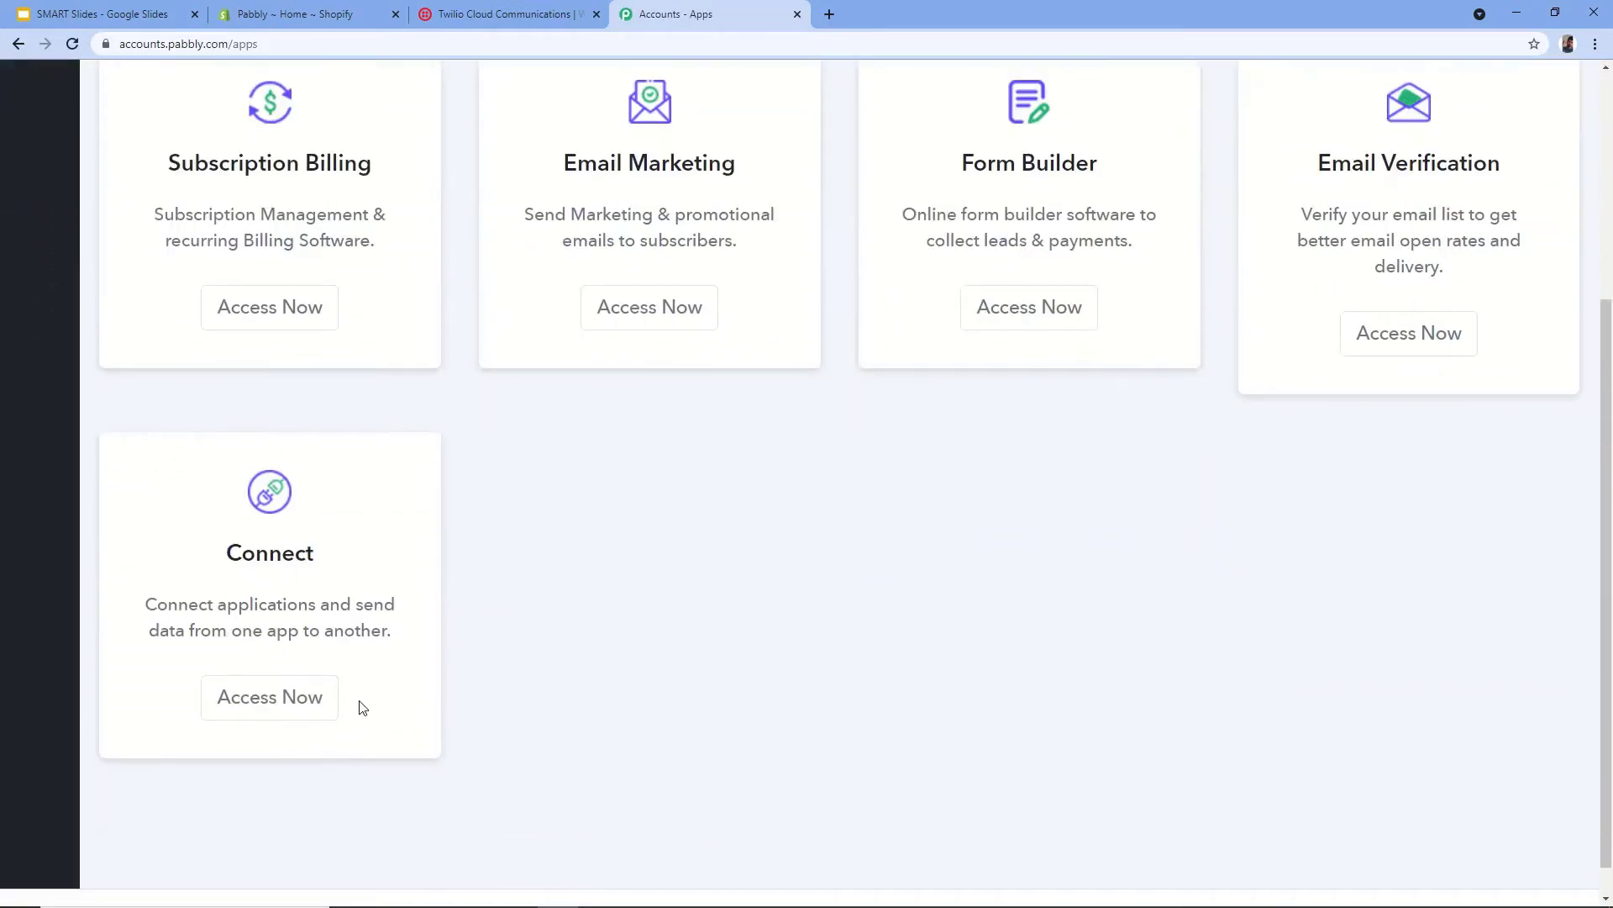
click(248, 709)
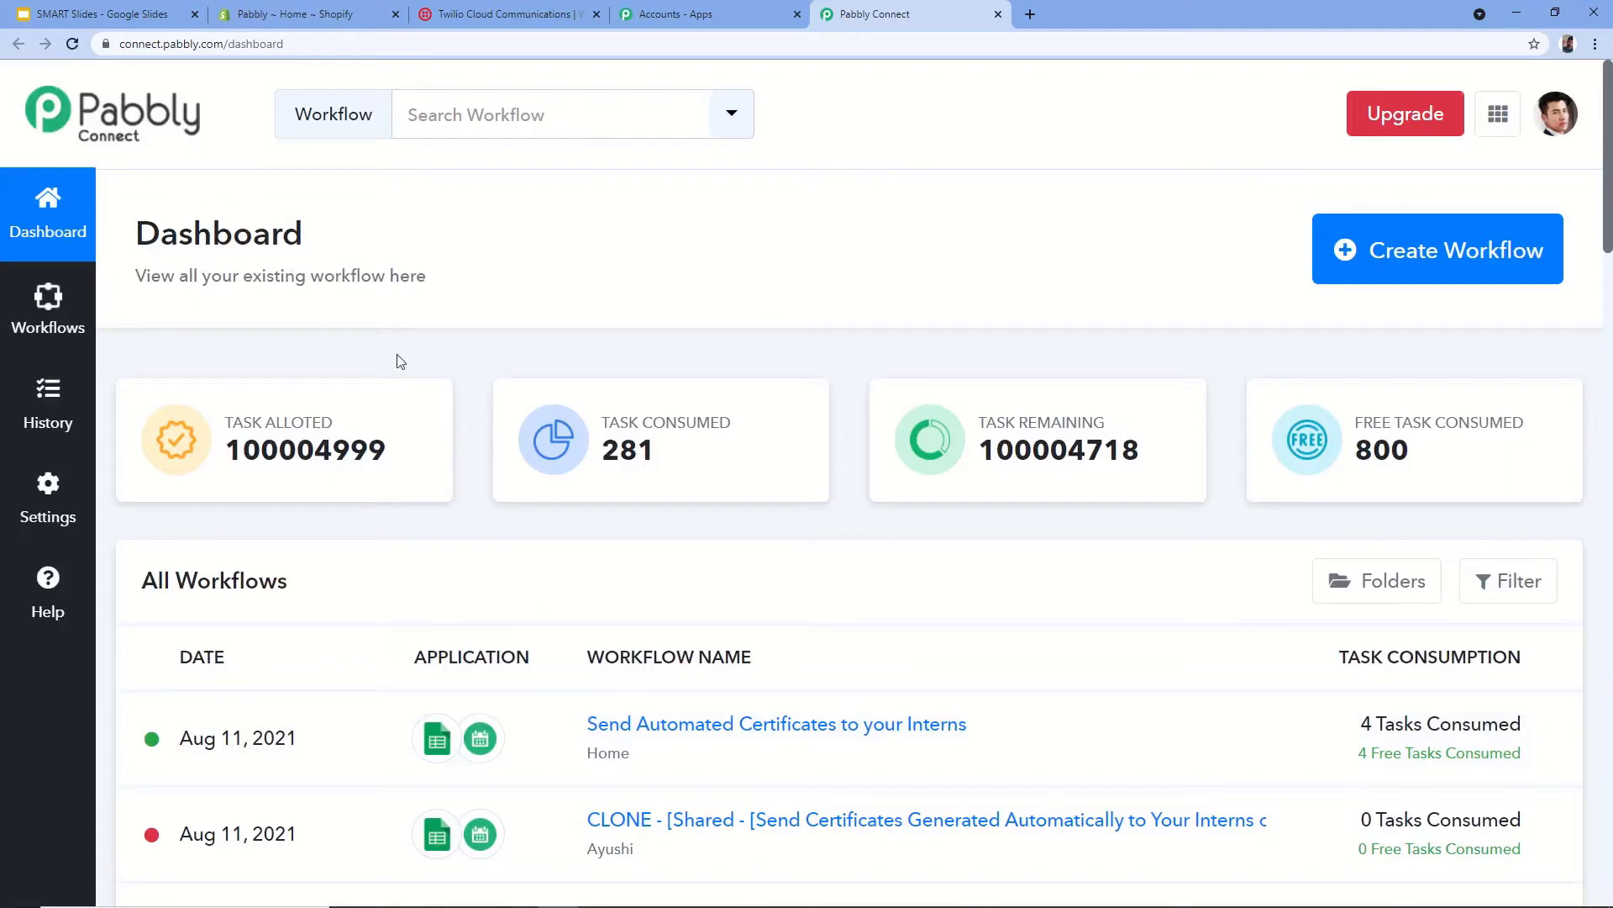
- Create a new workflow named 'Shopify to Twilio'
click(1420, 263)
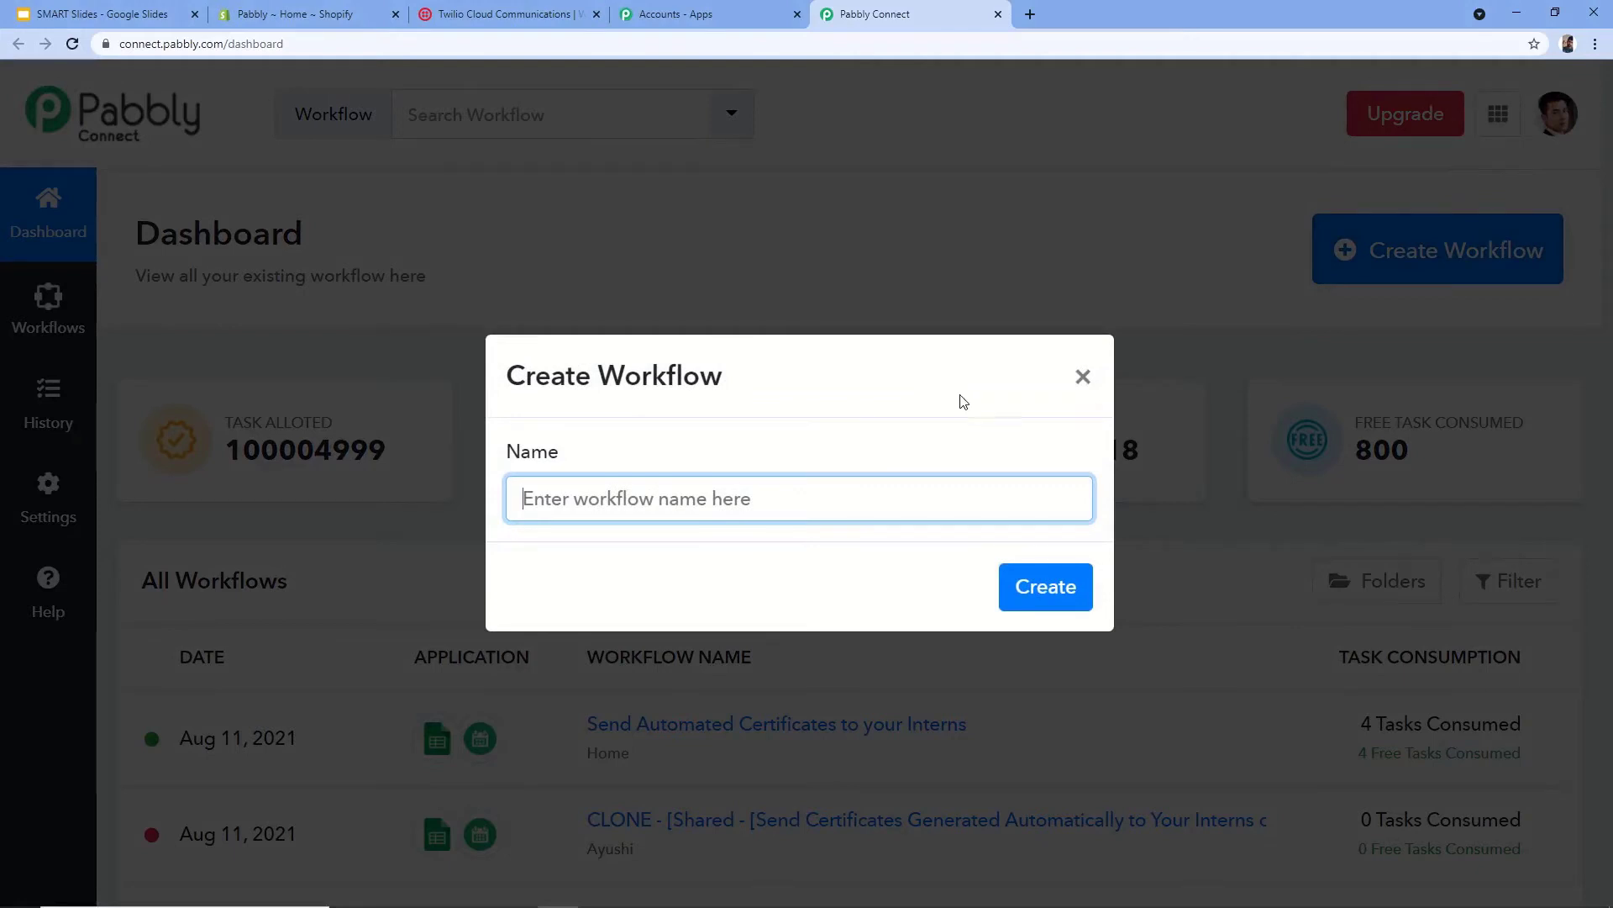
text(Shopify to Twilio)
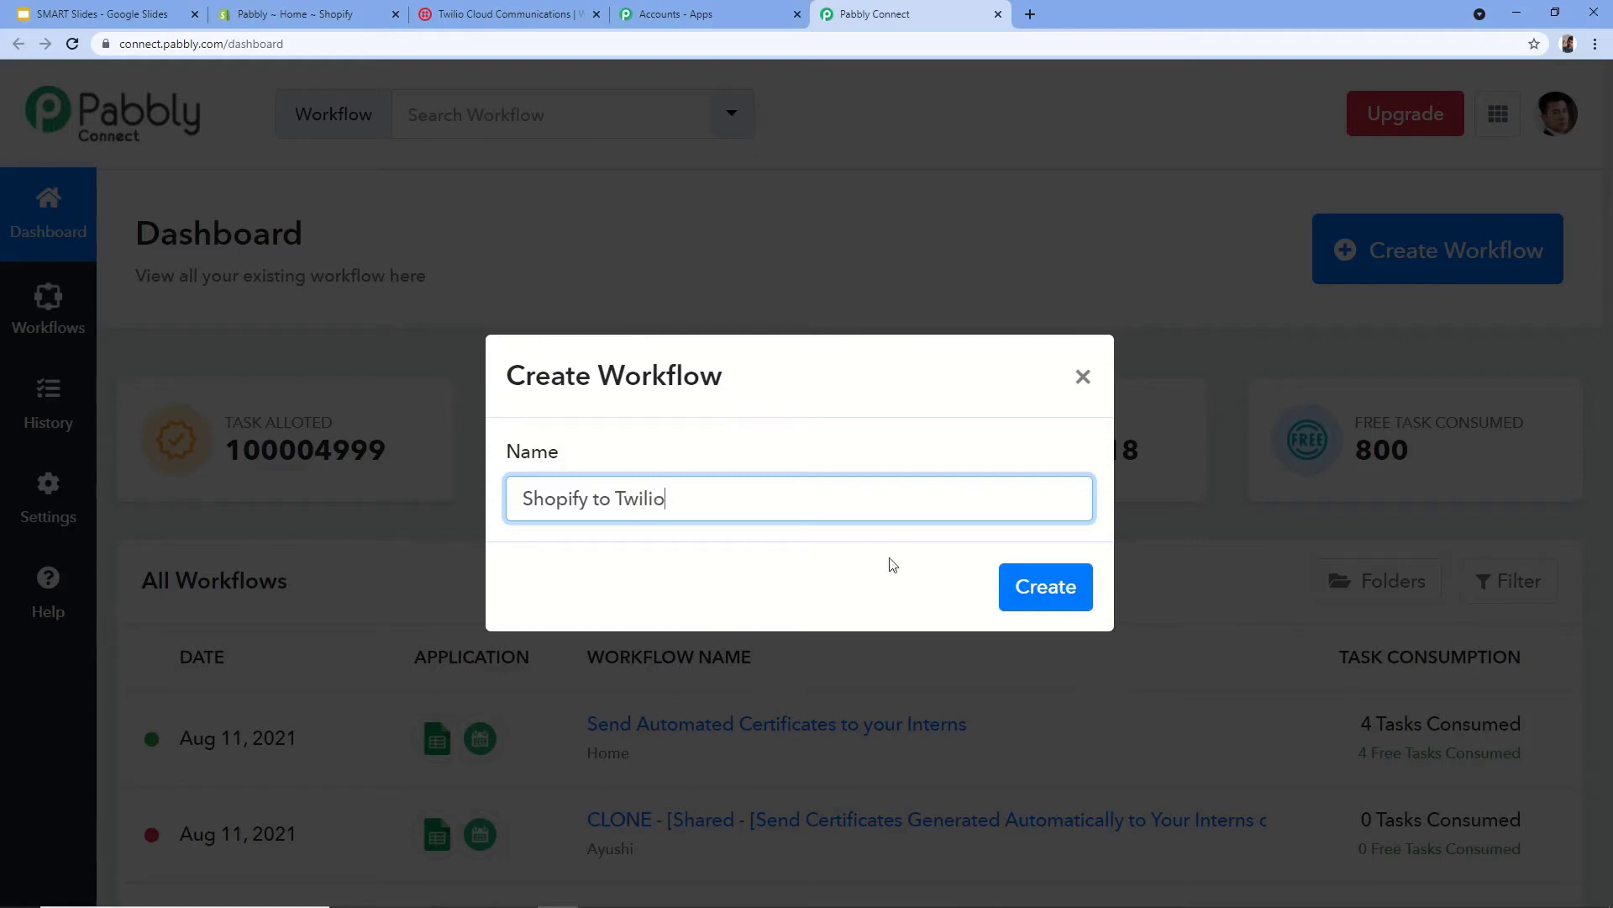
click(1039, 593)
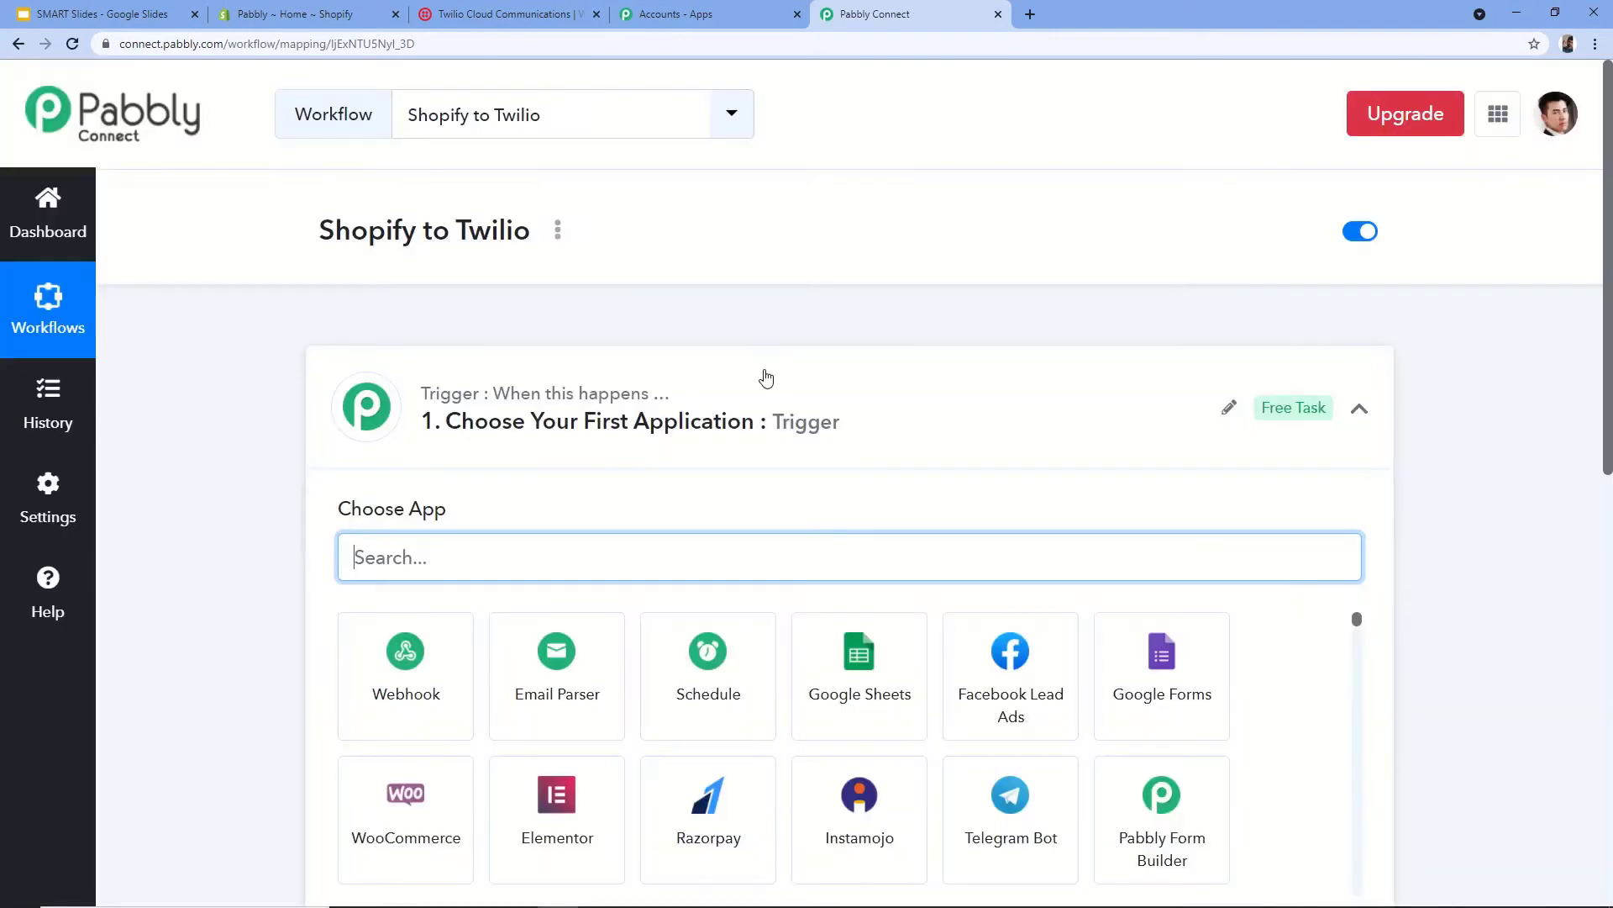
- Collapse the trigger step's Choose App panel so both empty steps are collapsed
click(595, 422)
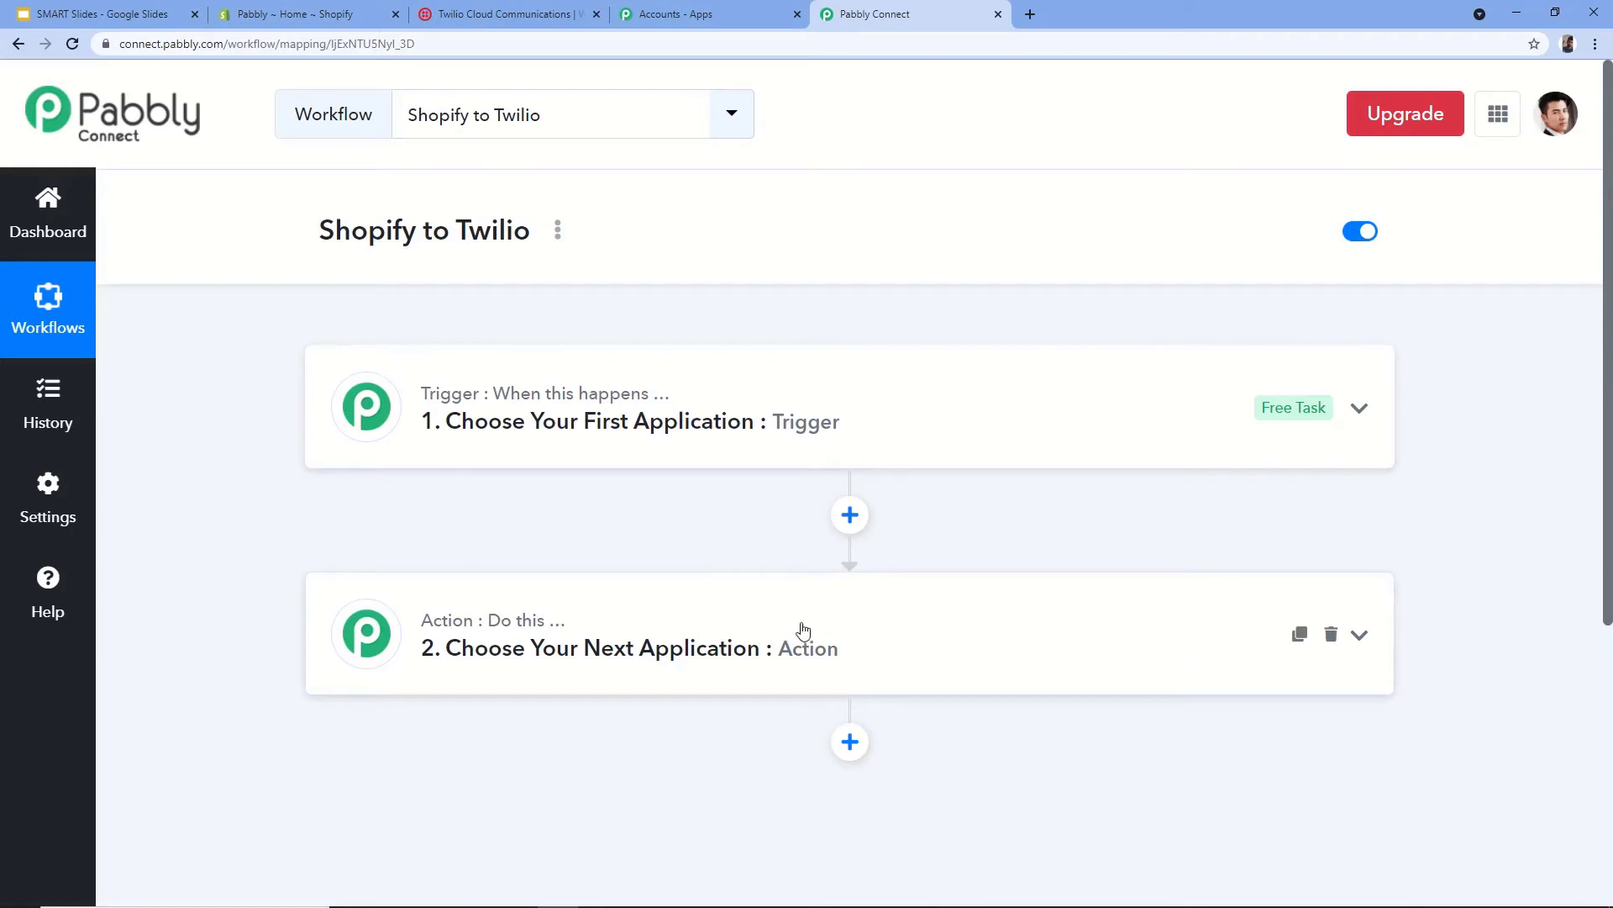
- Search for Shopify and choose it as the trigger app
click(432, 421)
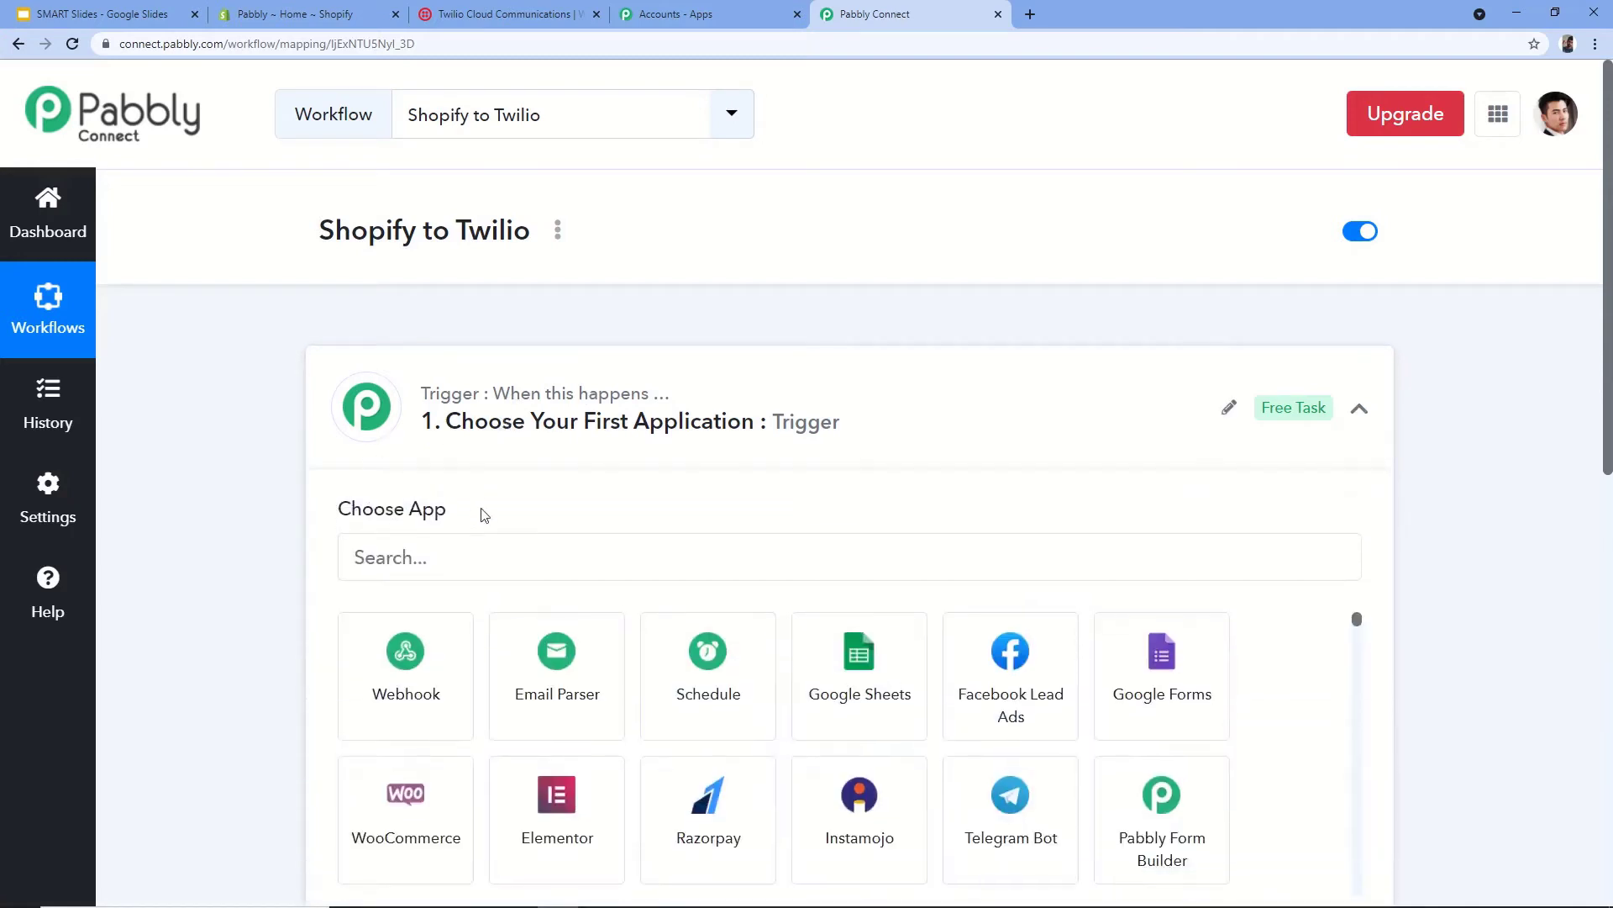
click(429, 560)
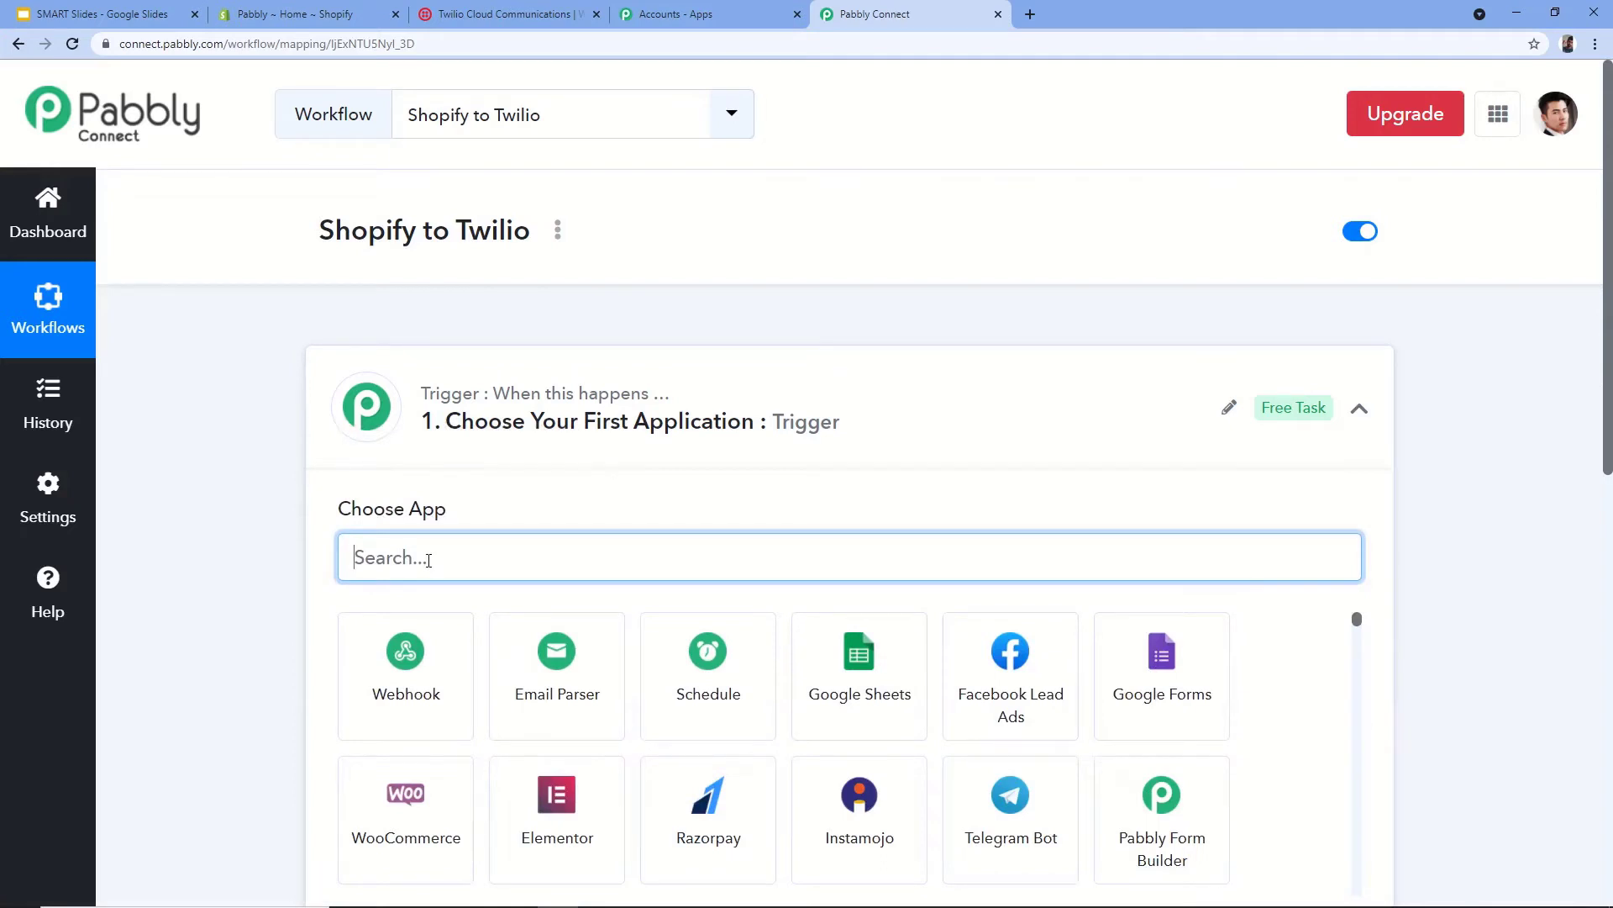
text(Shopify)
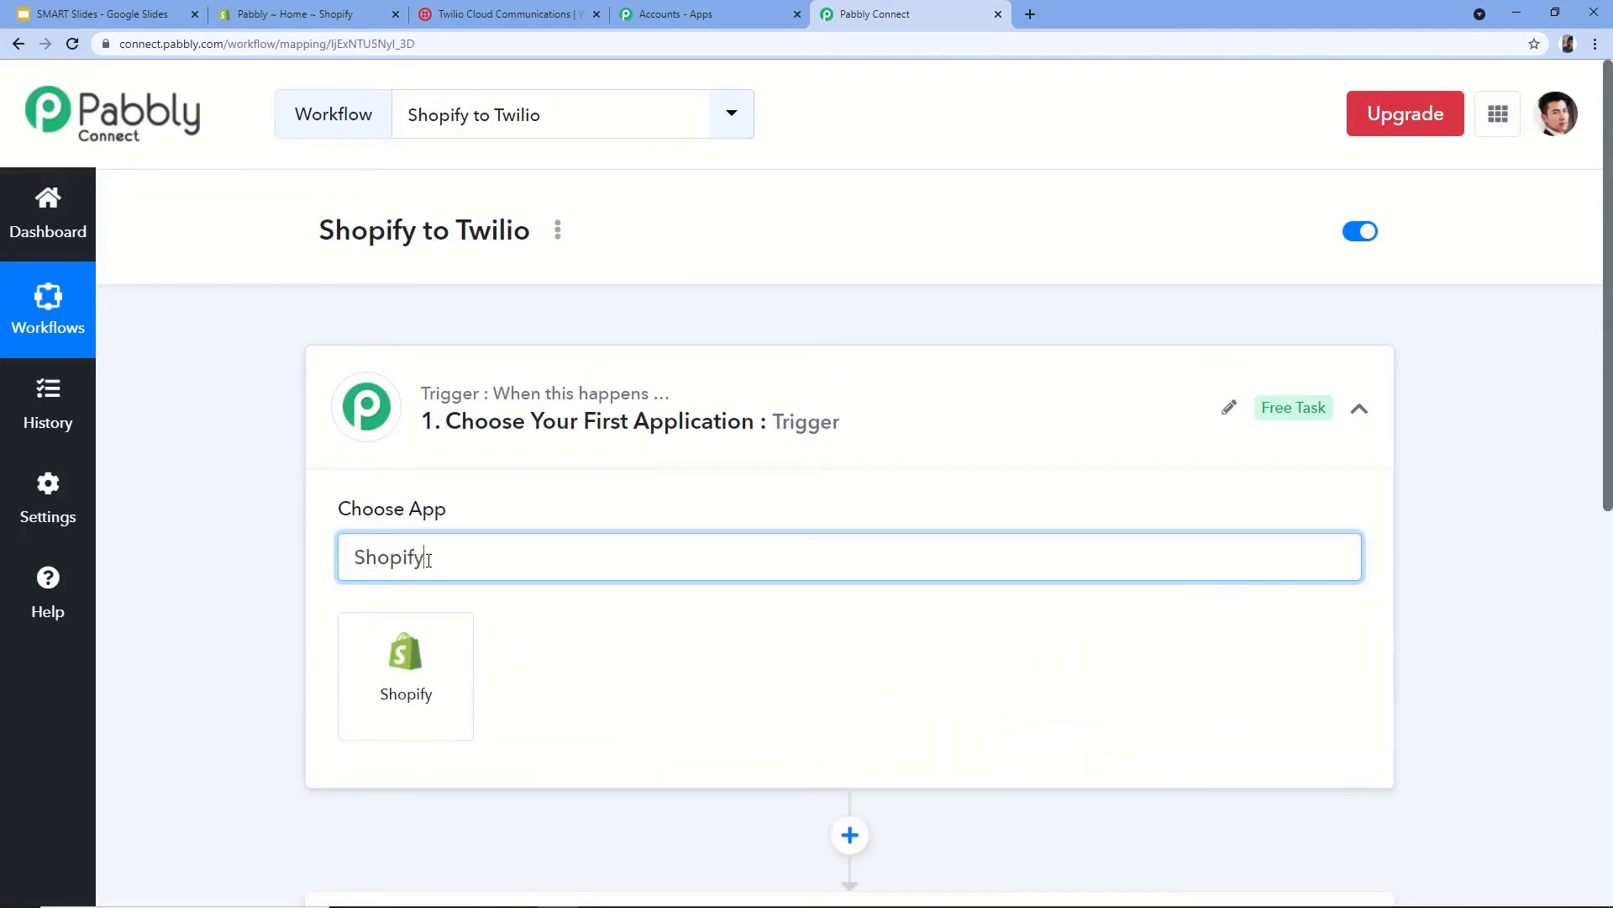
click(407, 711)
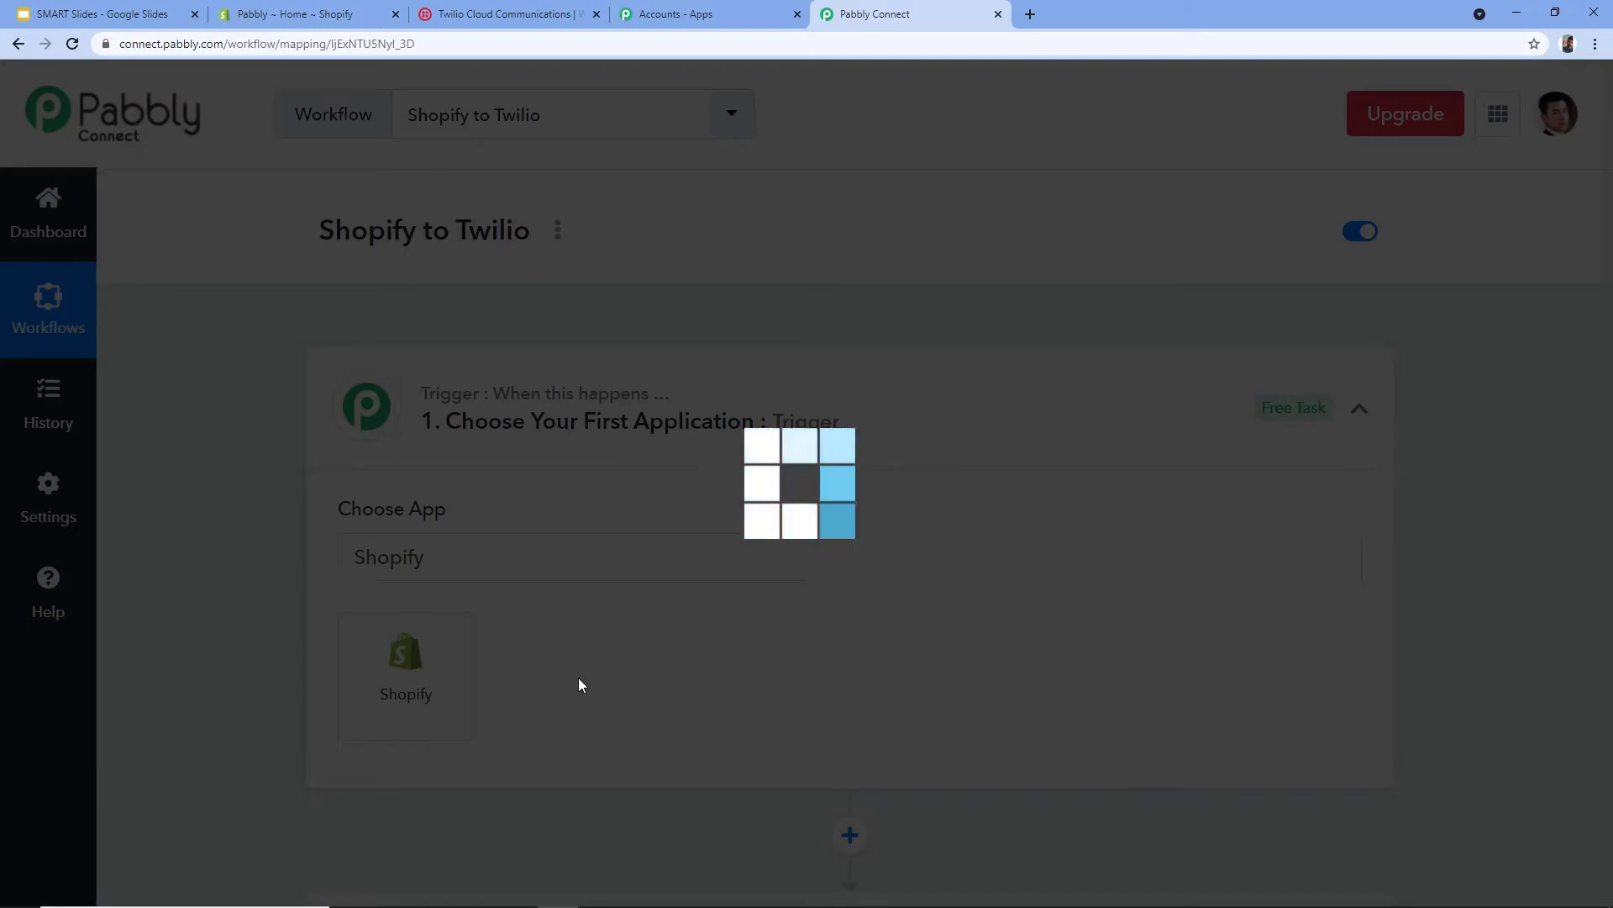
- Set the Shopify trigger event to New Order so its webhook URL appears
scroll(379, 538, down, 2)
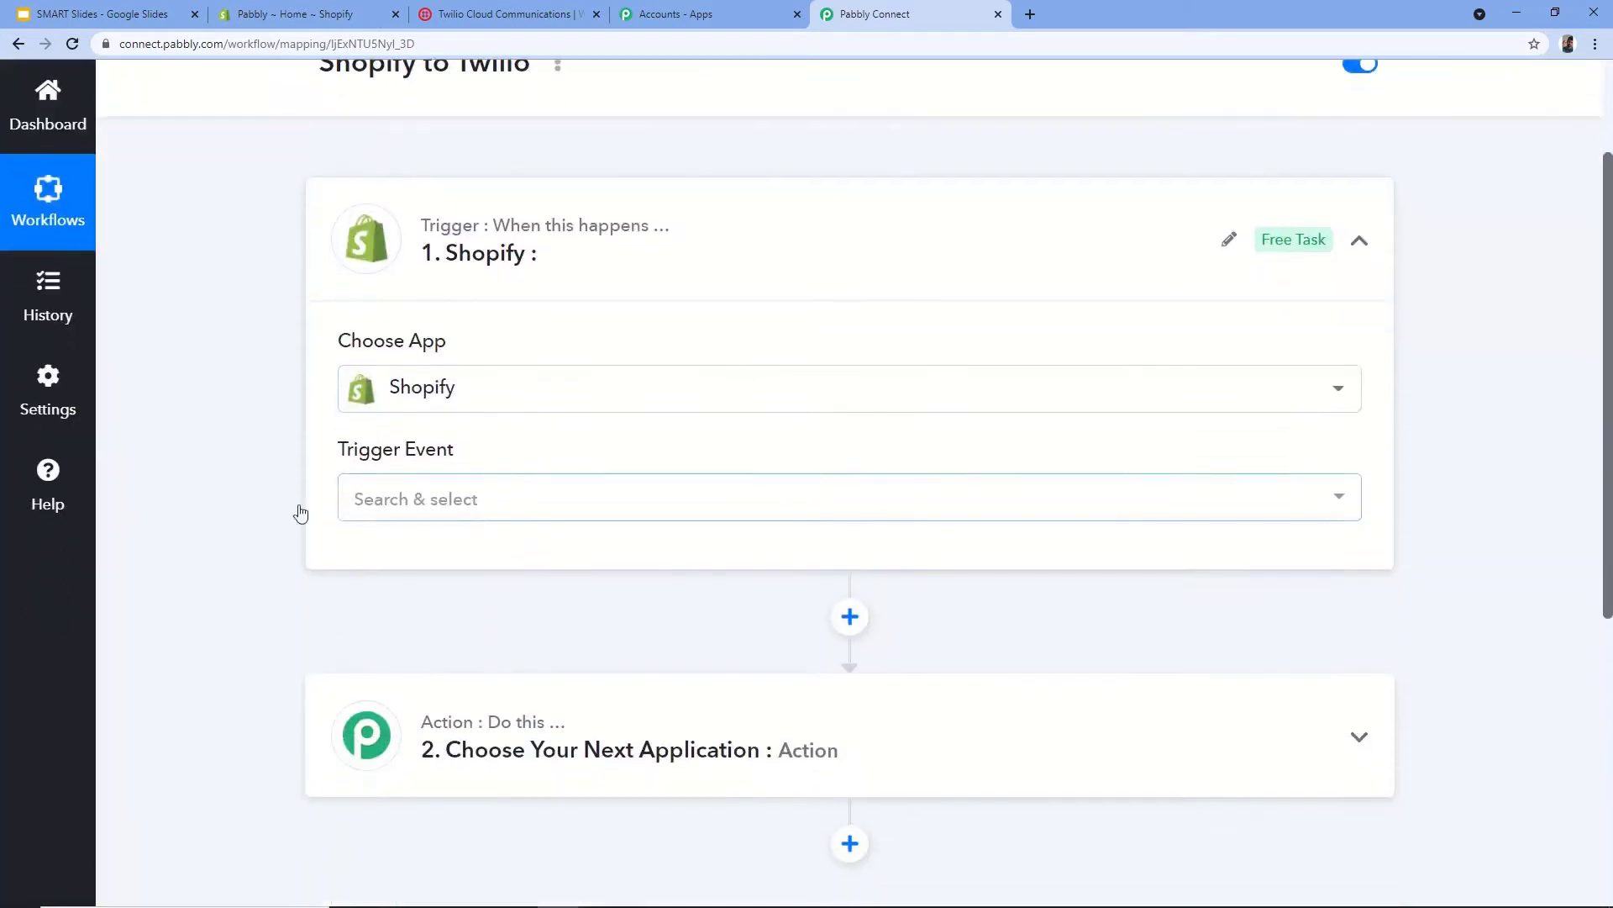
click(512, 504)
scroll(583, 360, down, 2)
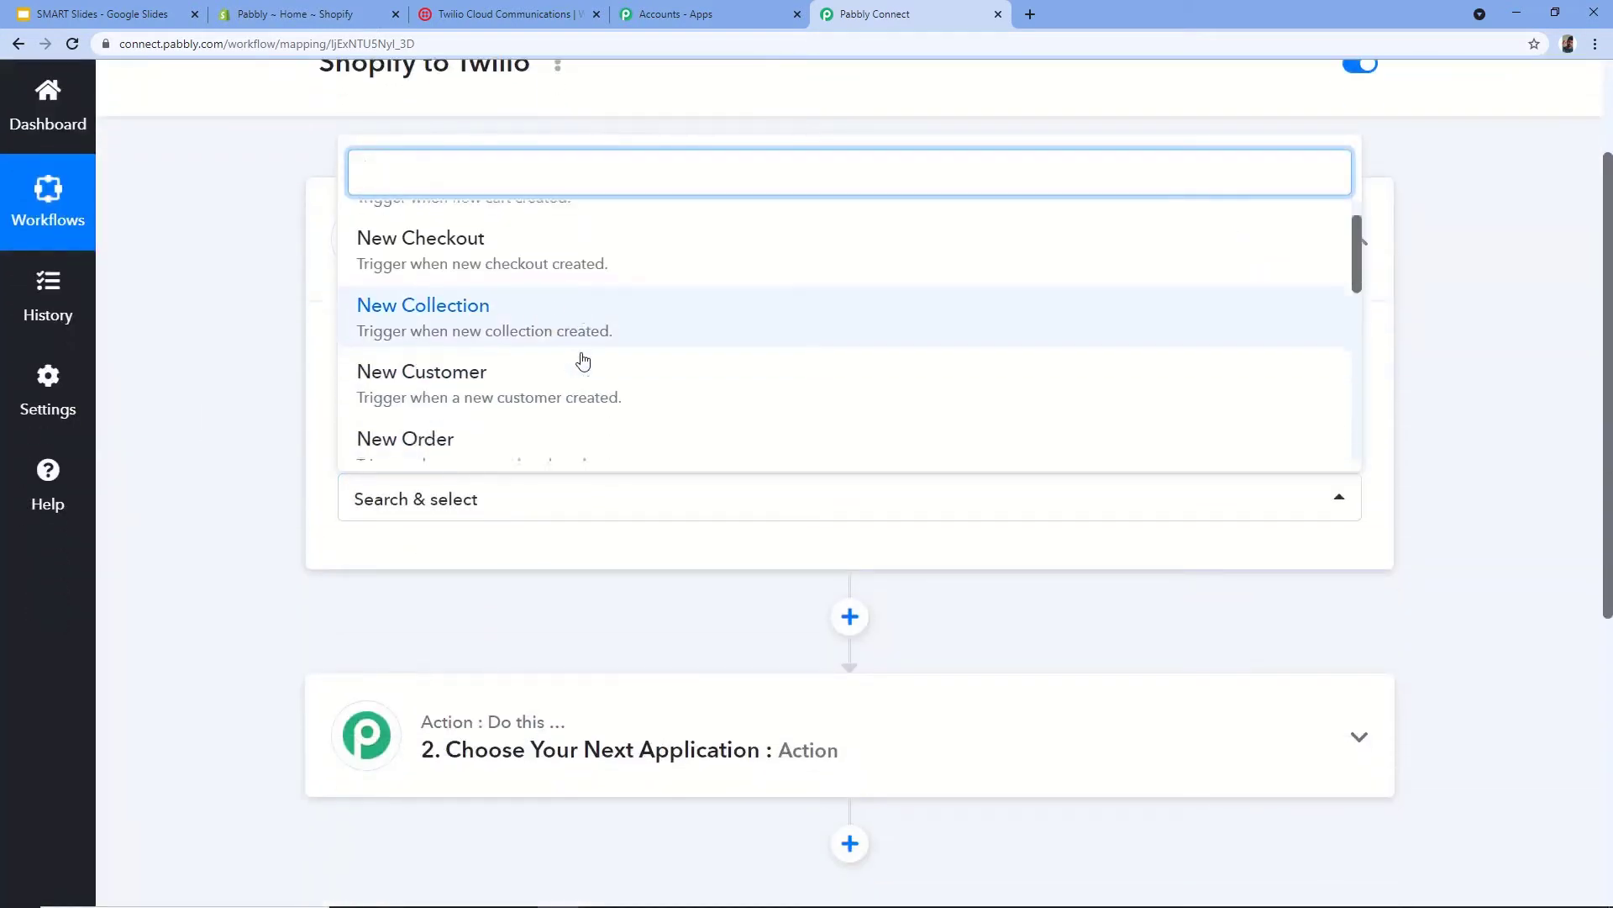
scroll(587, 363, down, 2)
scroll(587, 364, up, 4)
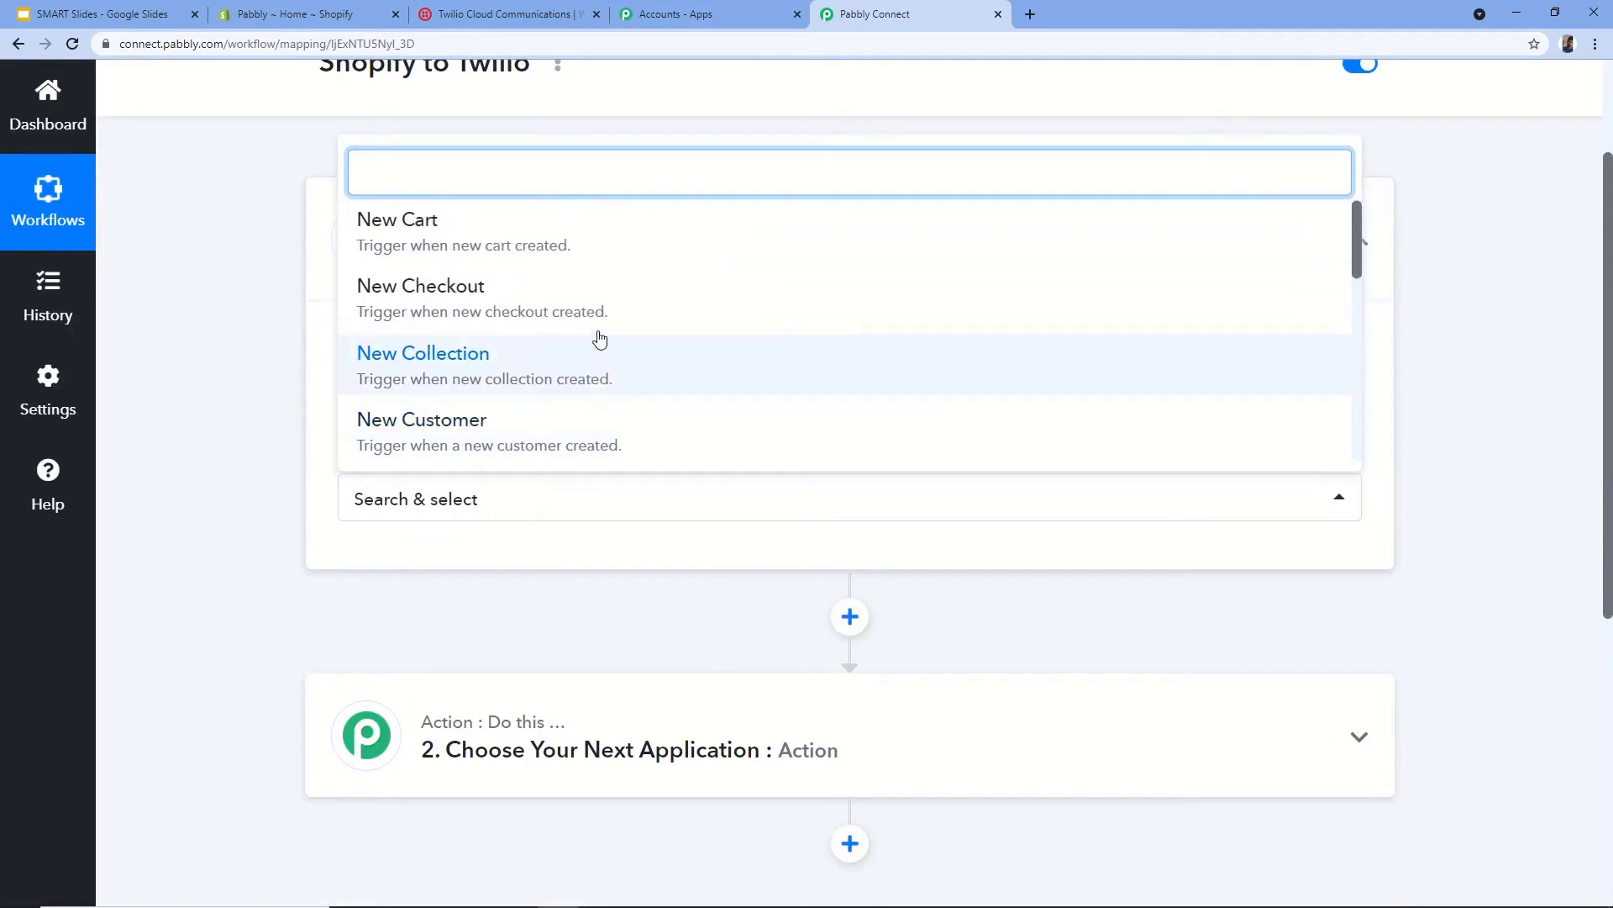
scroll(580, 299, down, 3)
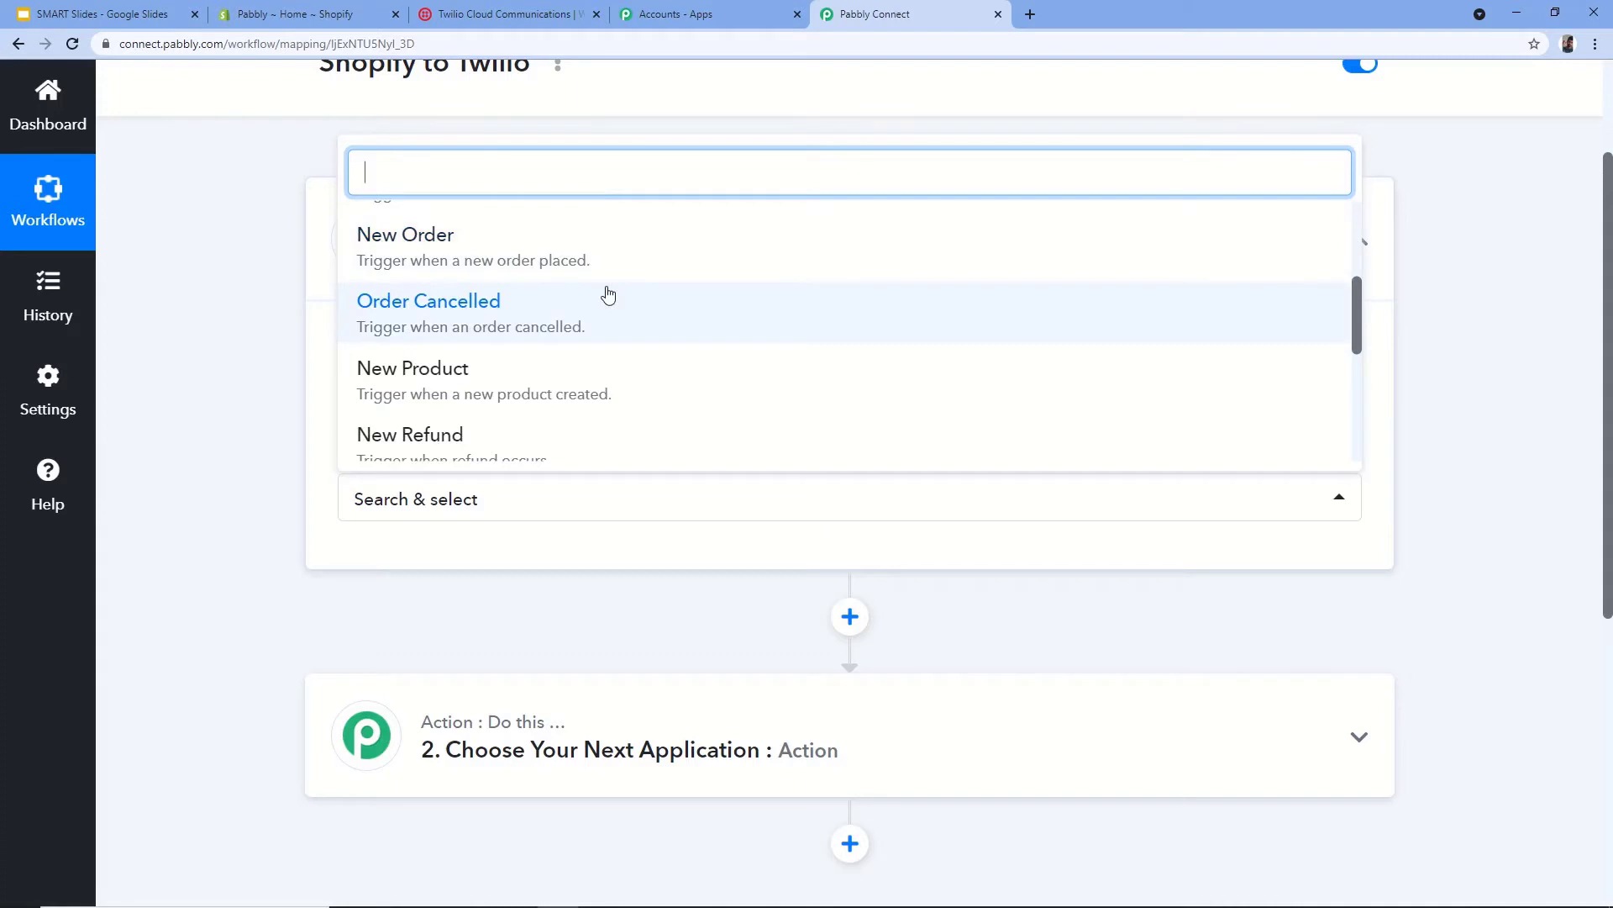
click(410, 252)
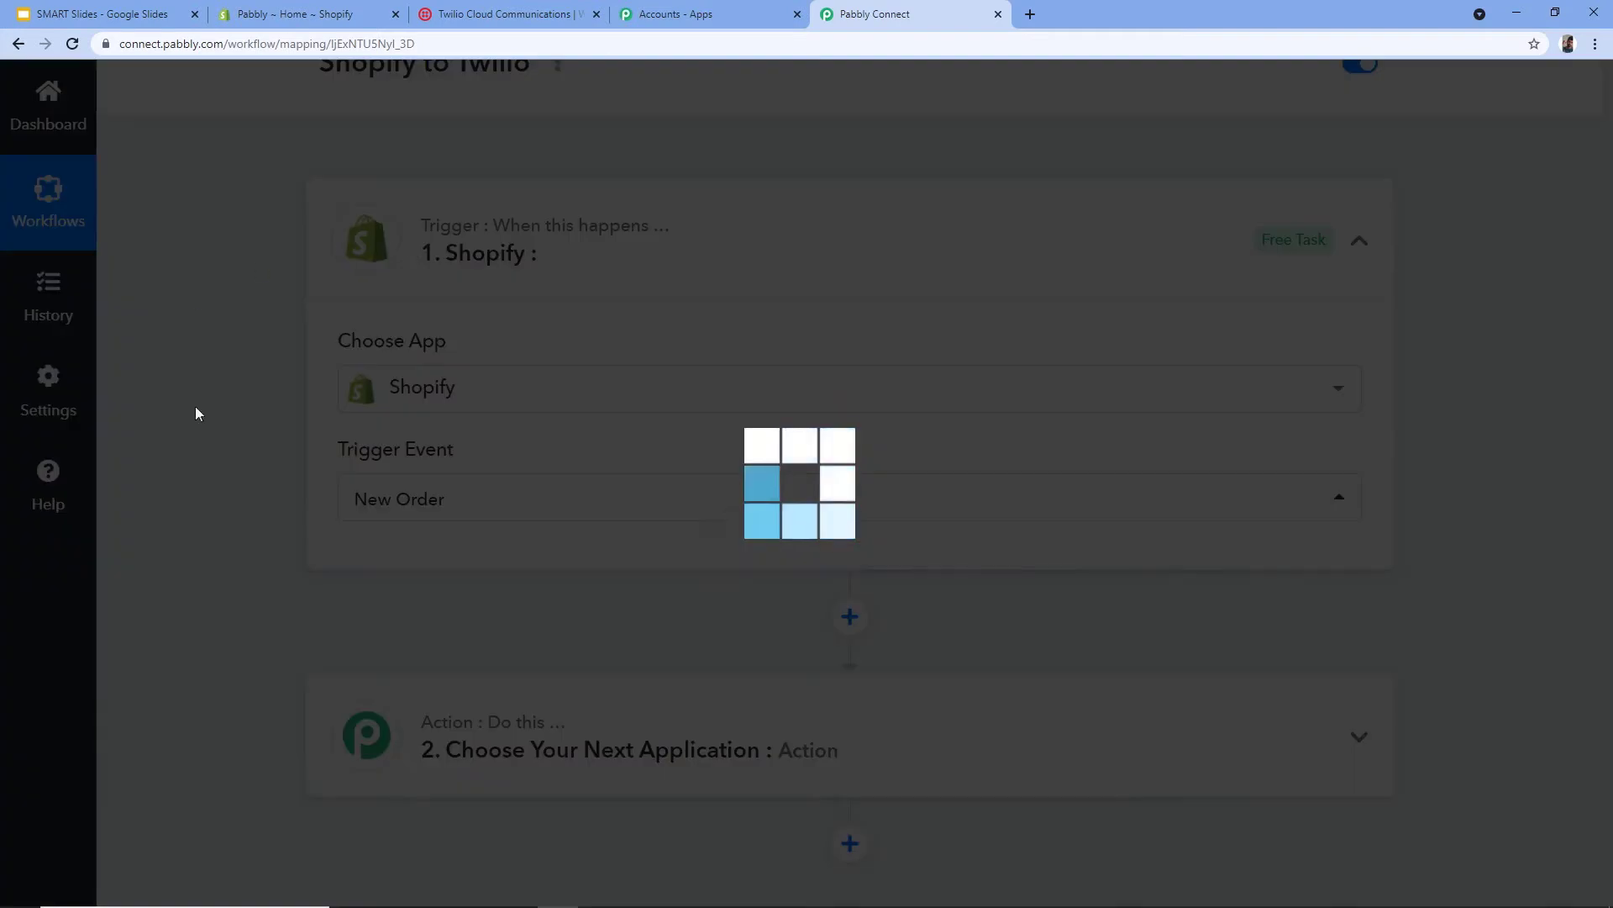
scroll(239, 437, down, 2)
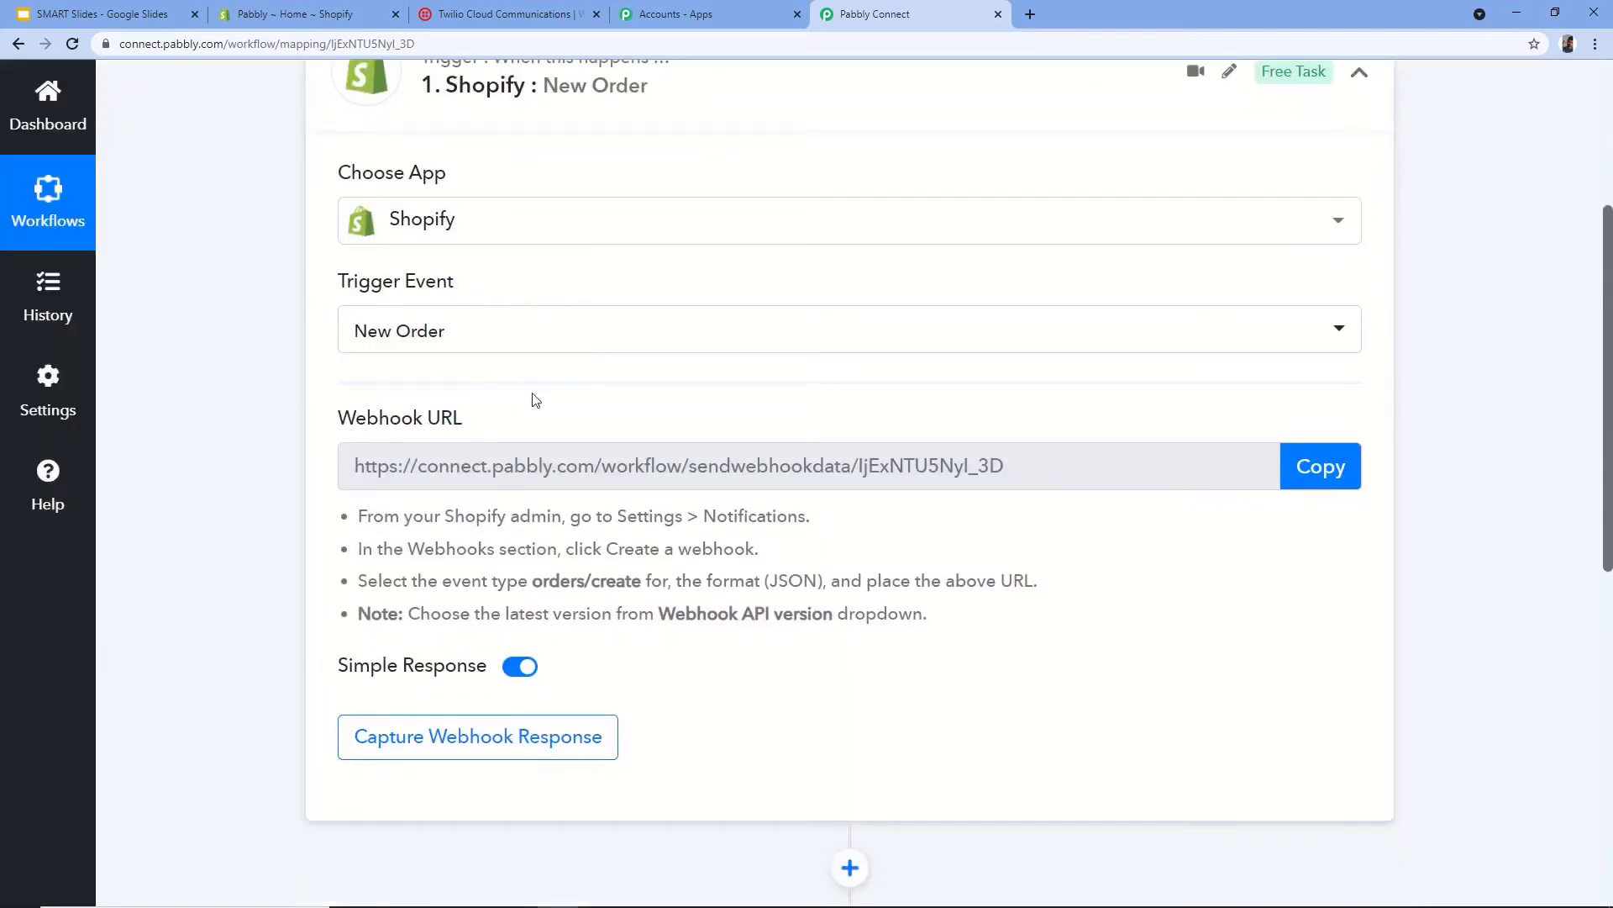
mouse_move(458, 420)
- In the Shopify admin, go to Settings > Notifications and start a new webhook under Webhooks
click(294, 14)
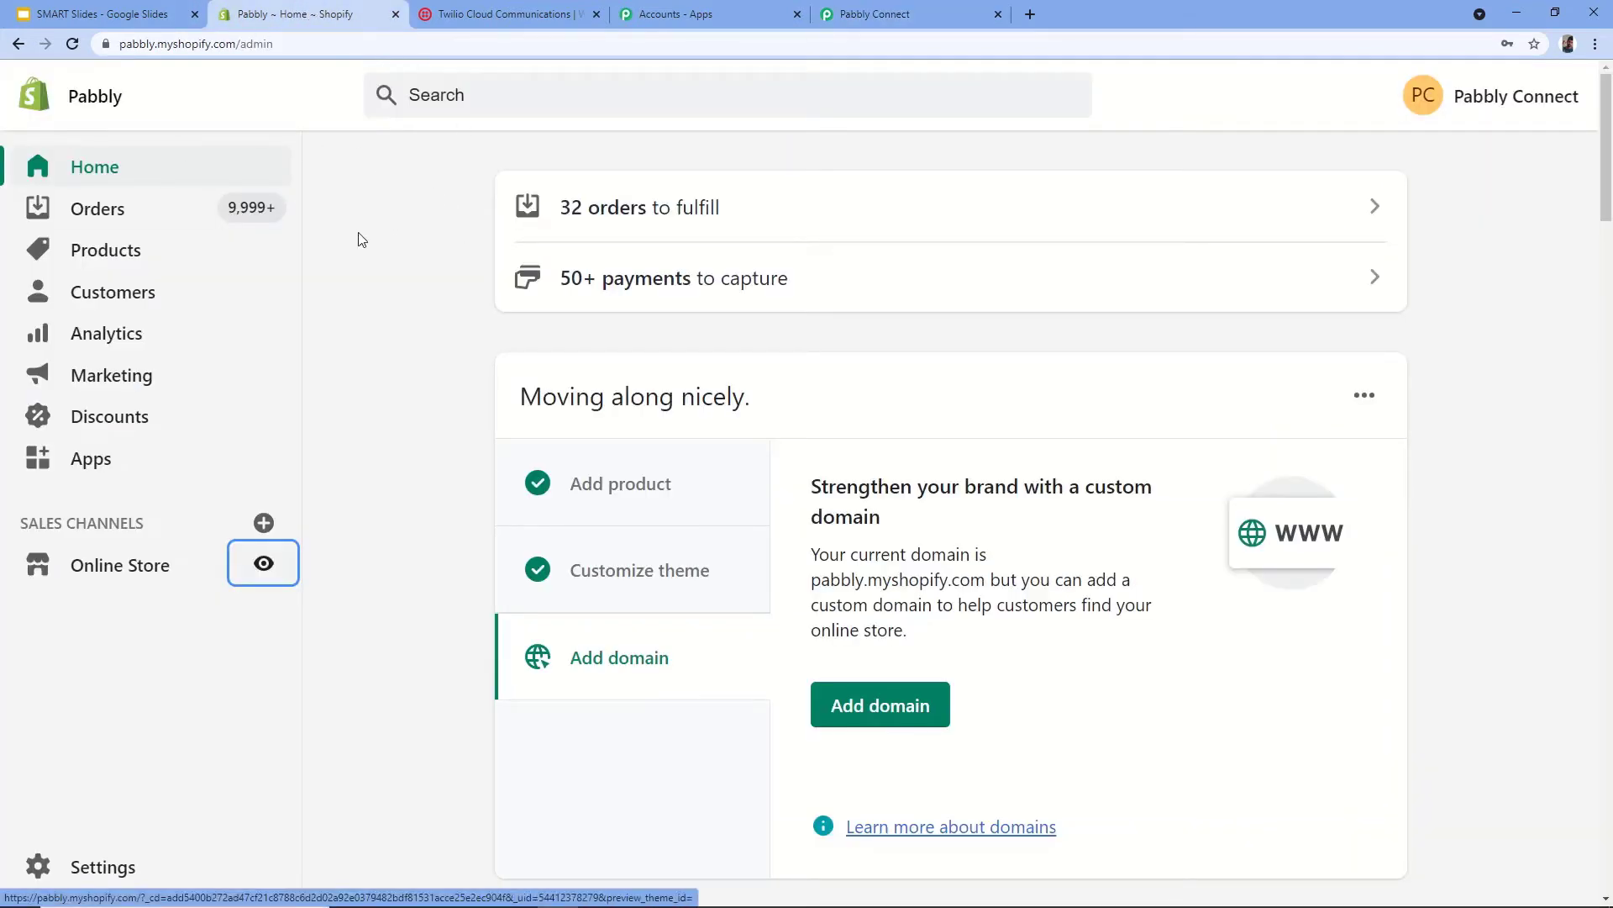
click(100, 874)
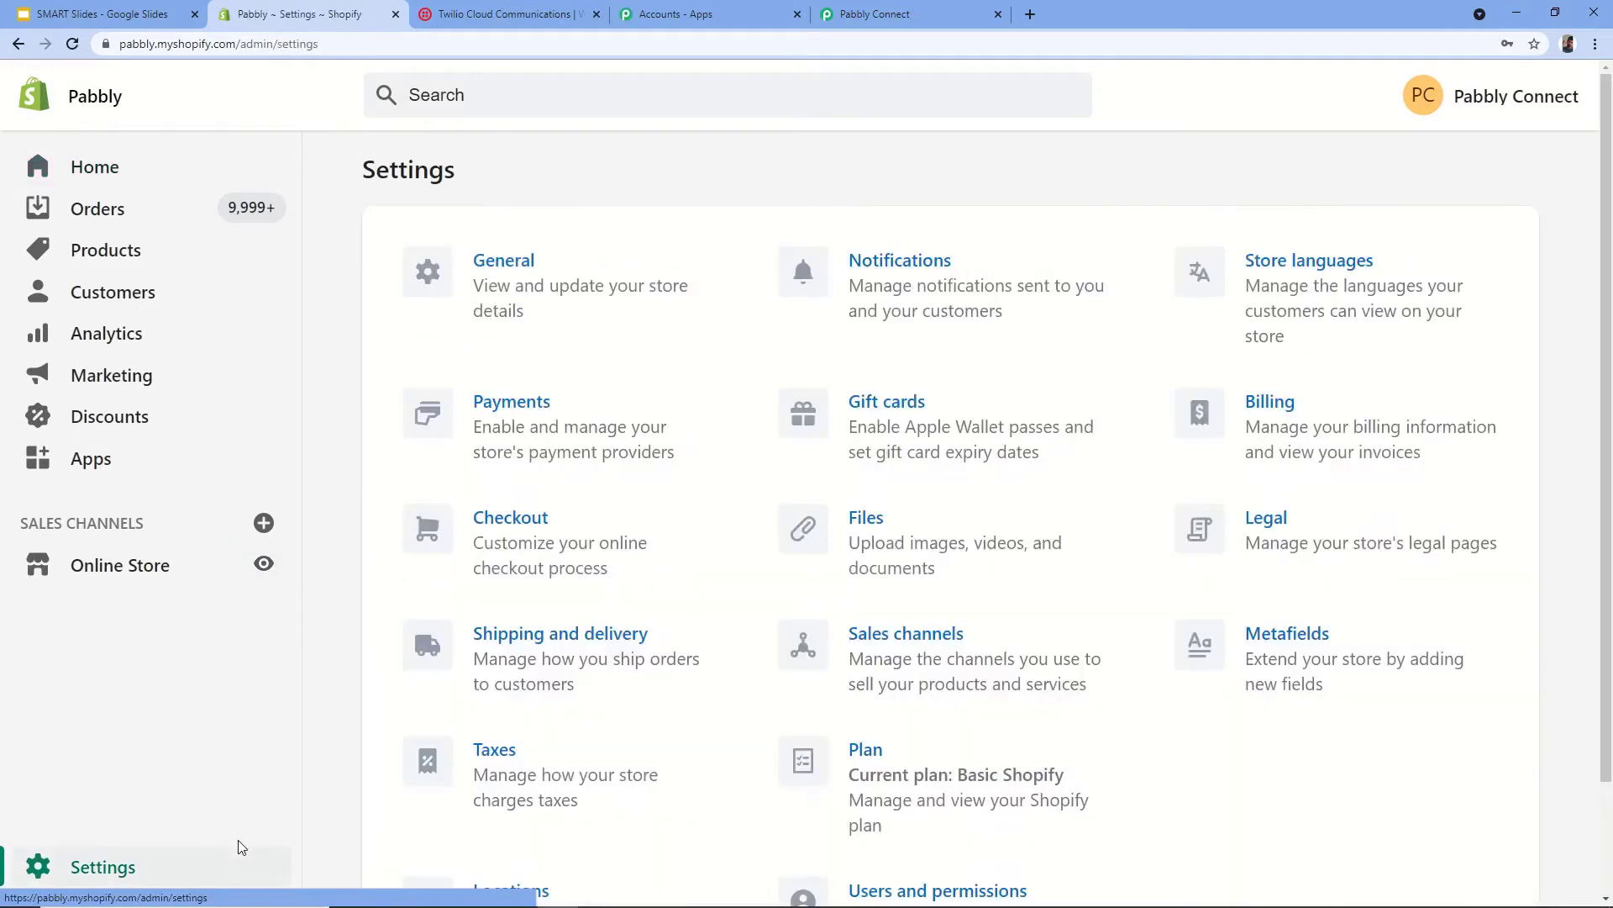
click(915, 300)
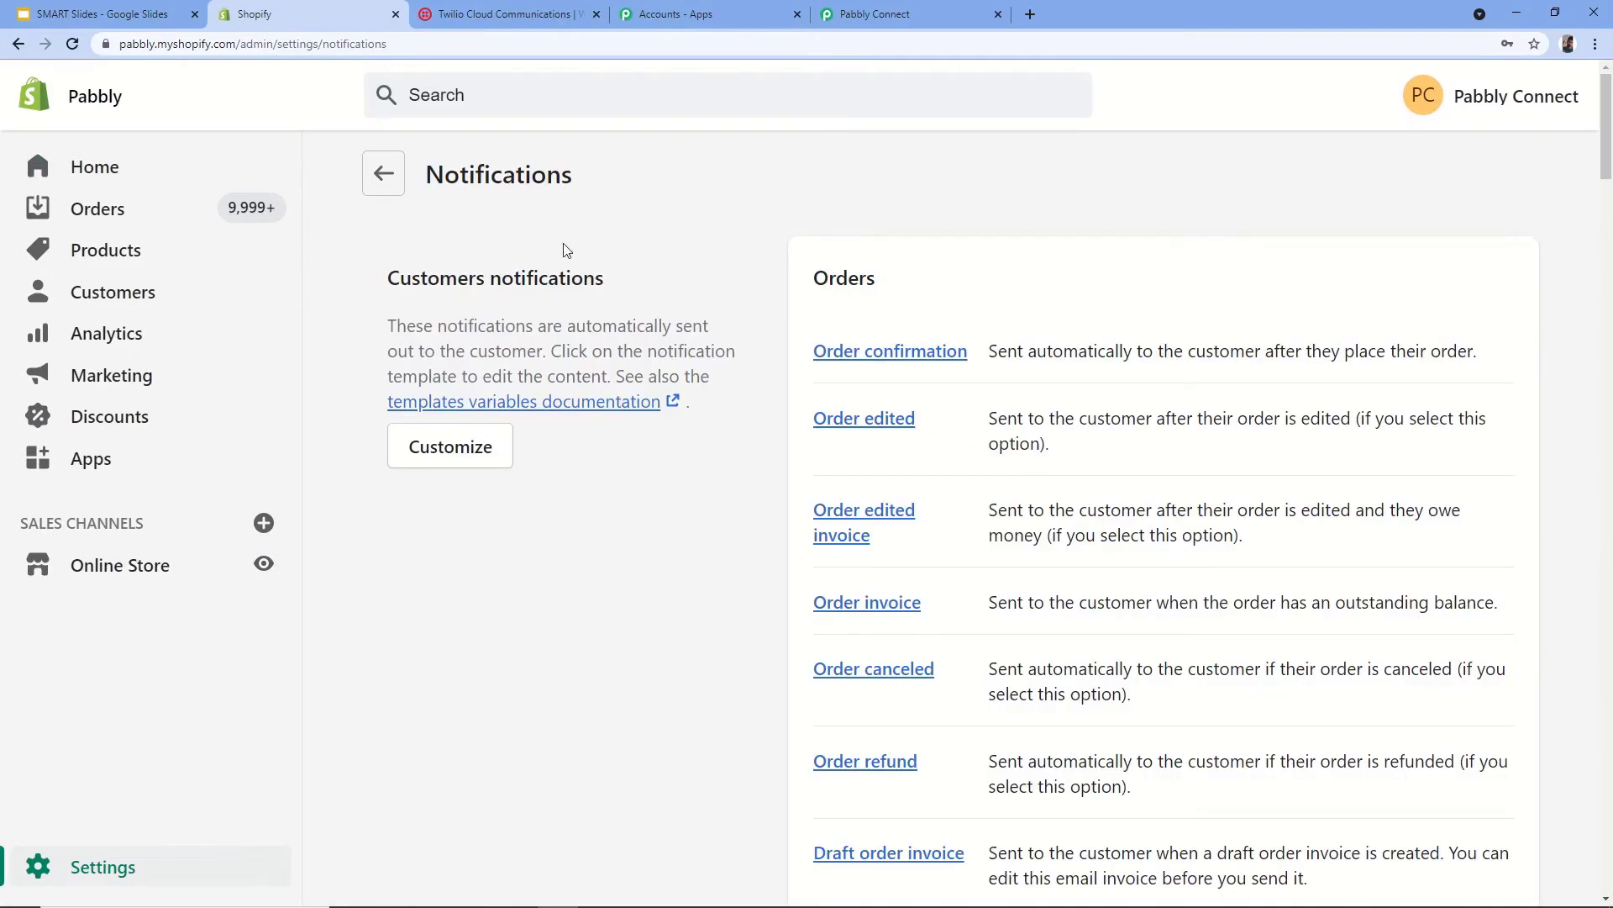
scroll(708, 496, down, 10)
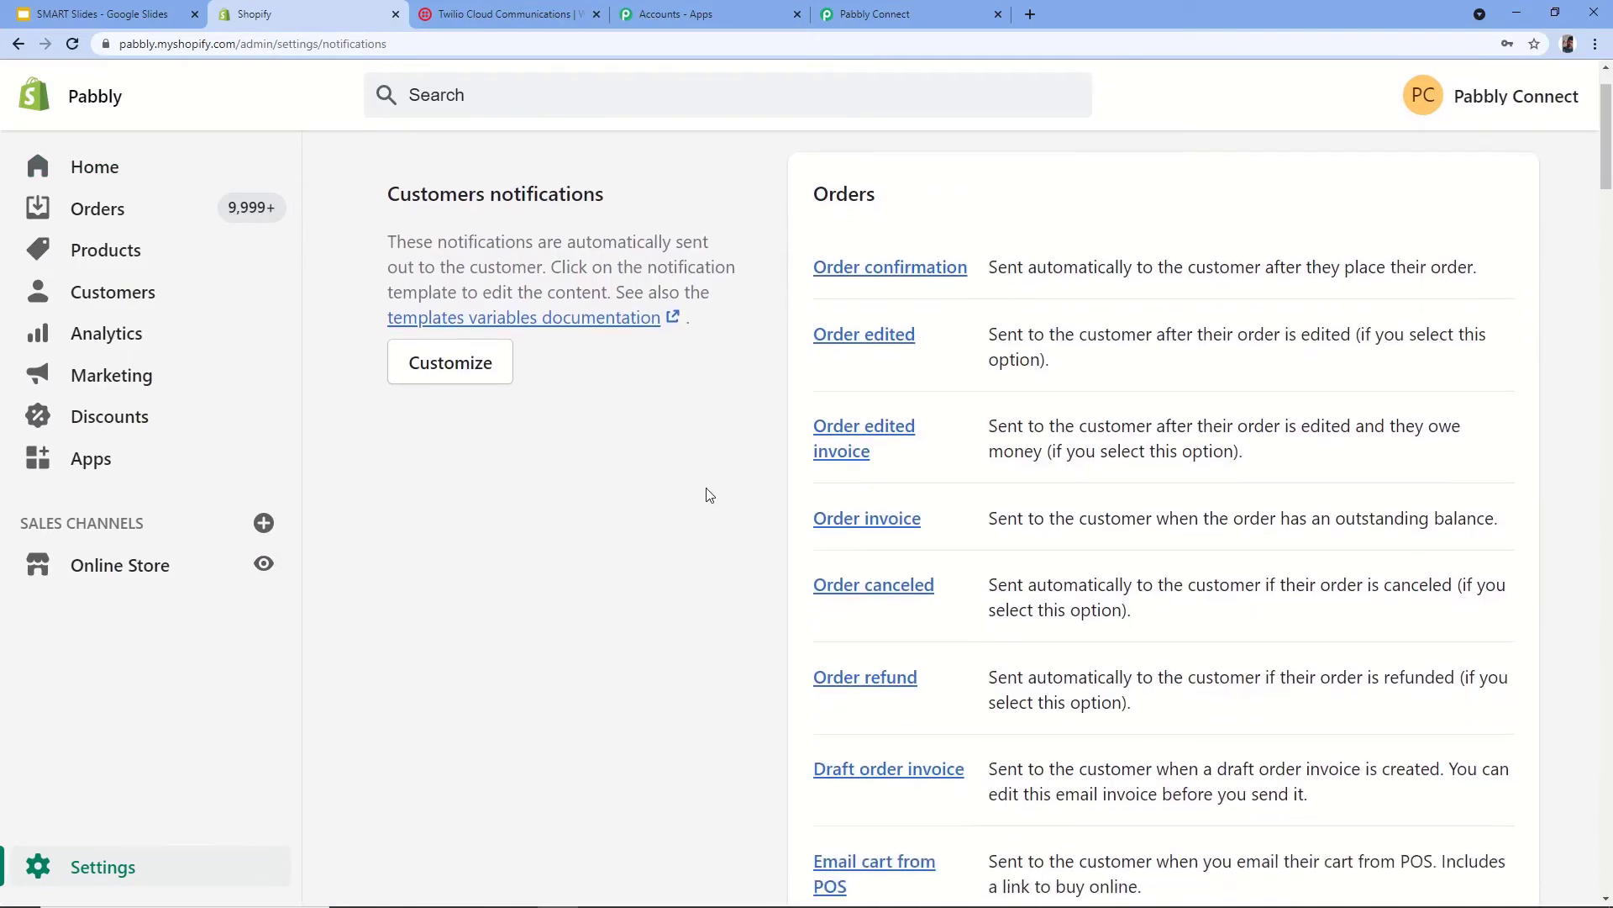
scroll(708, 497, down, 20)
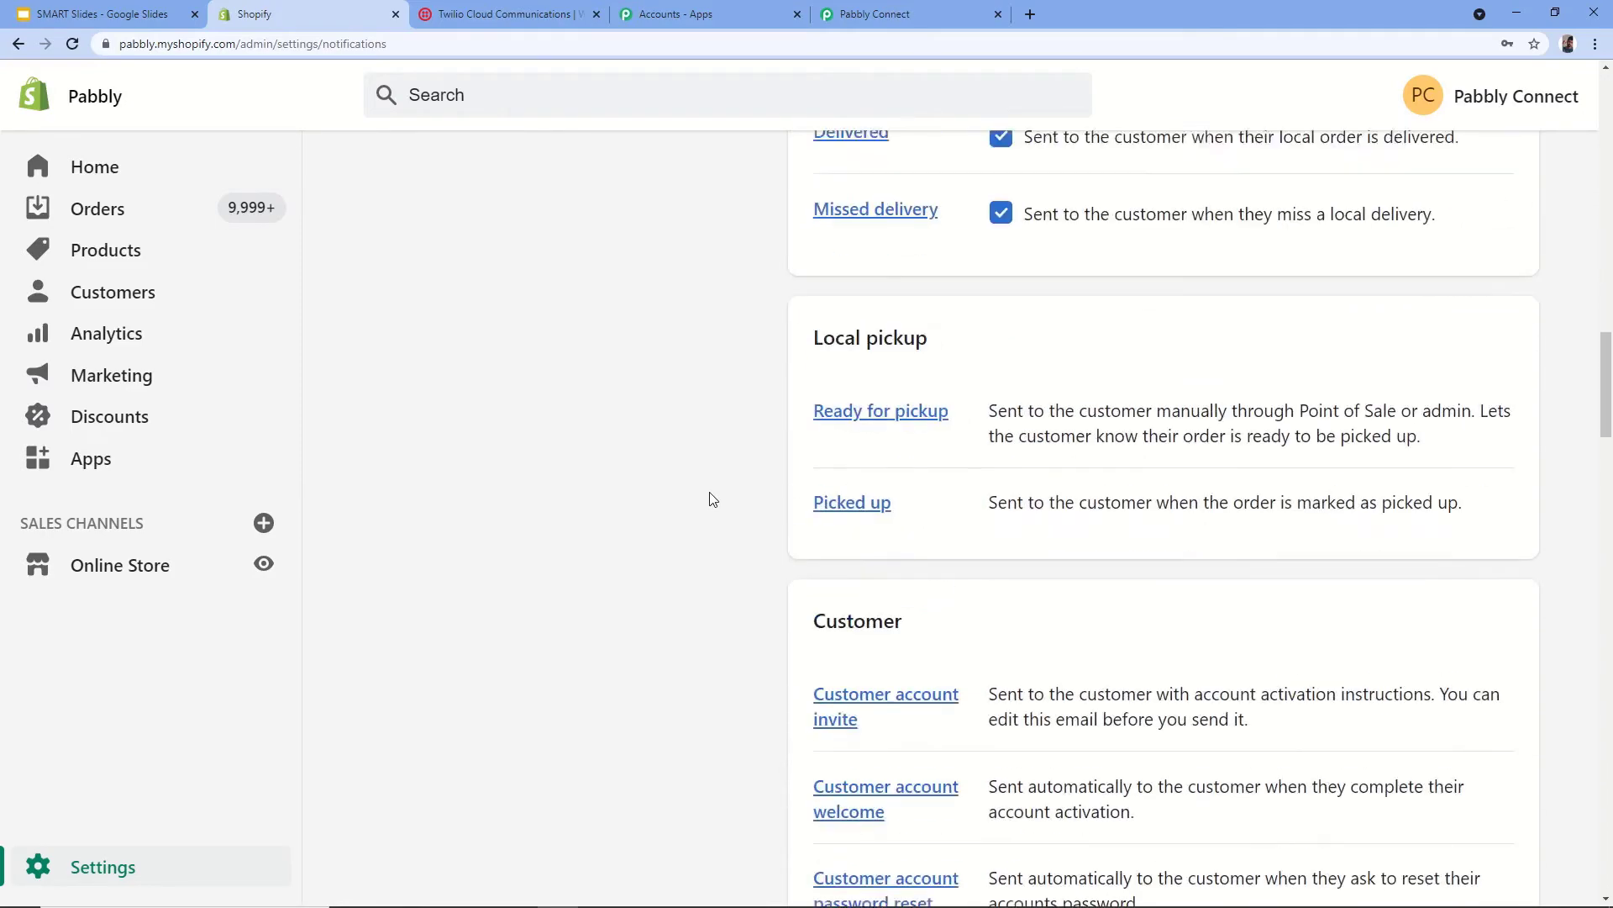
scroll(712, 499, down, 15)
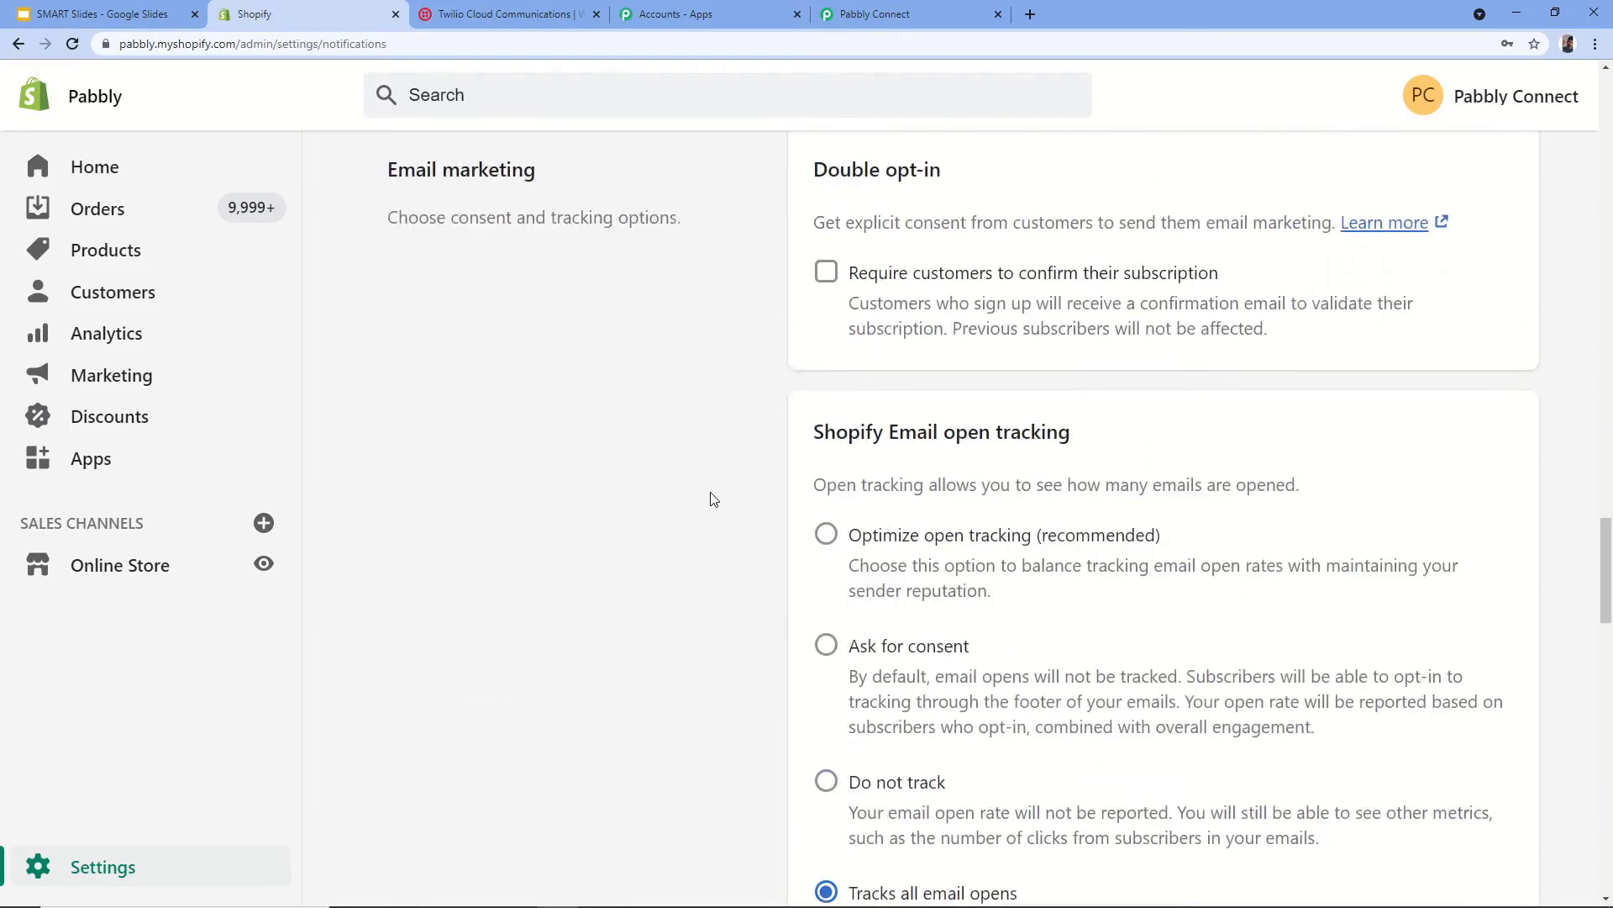
scroll(712, 499, down, 7)
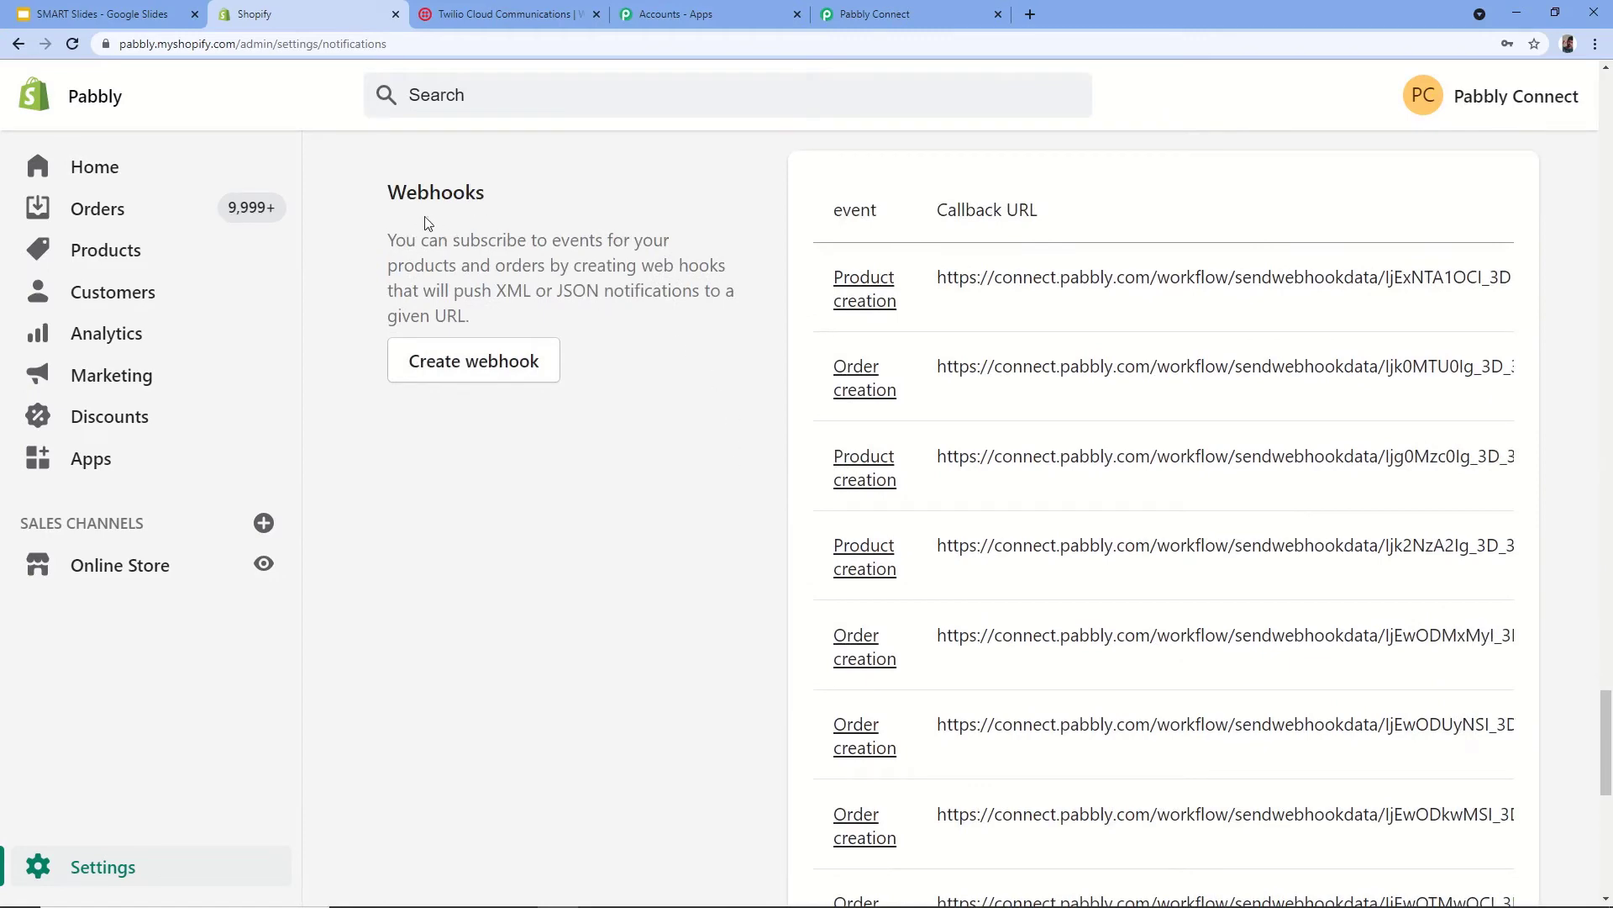
click(486, 370)
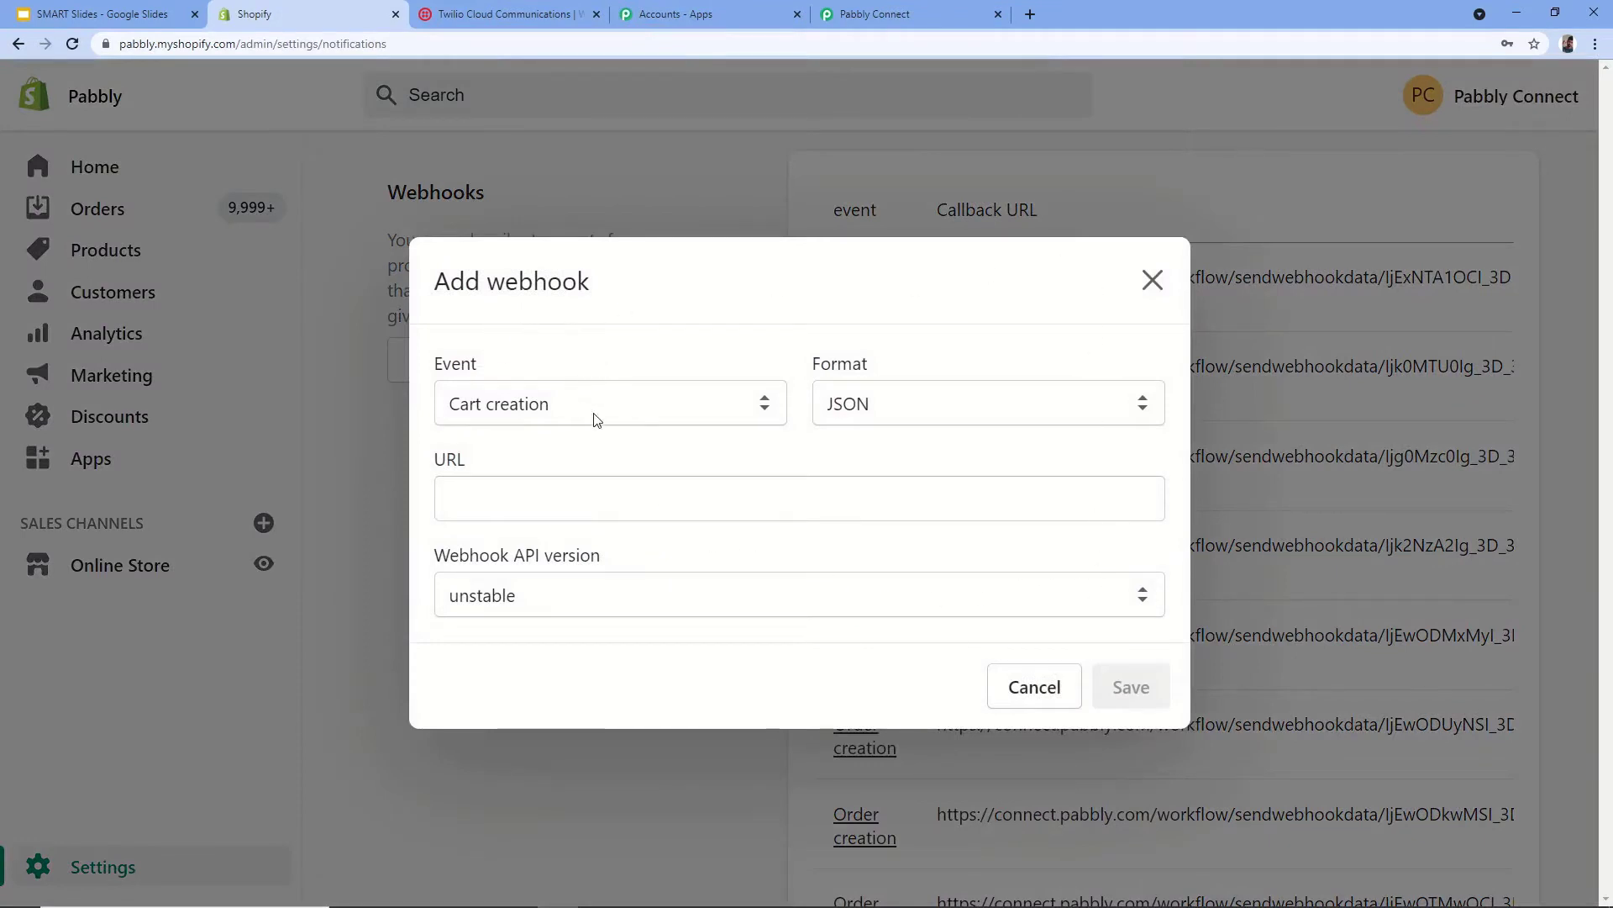
- Set the webhook event to Order creation with JSON format
click(697, 412)
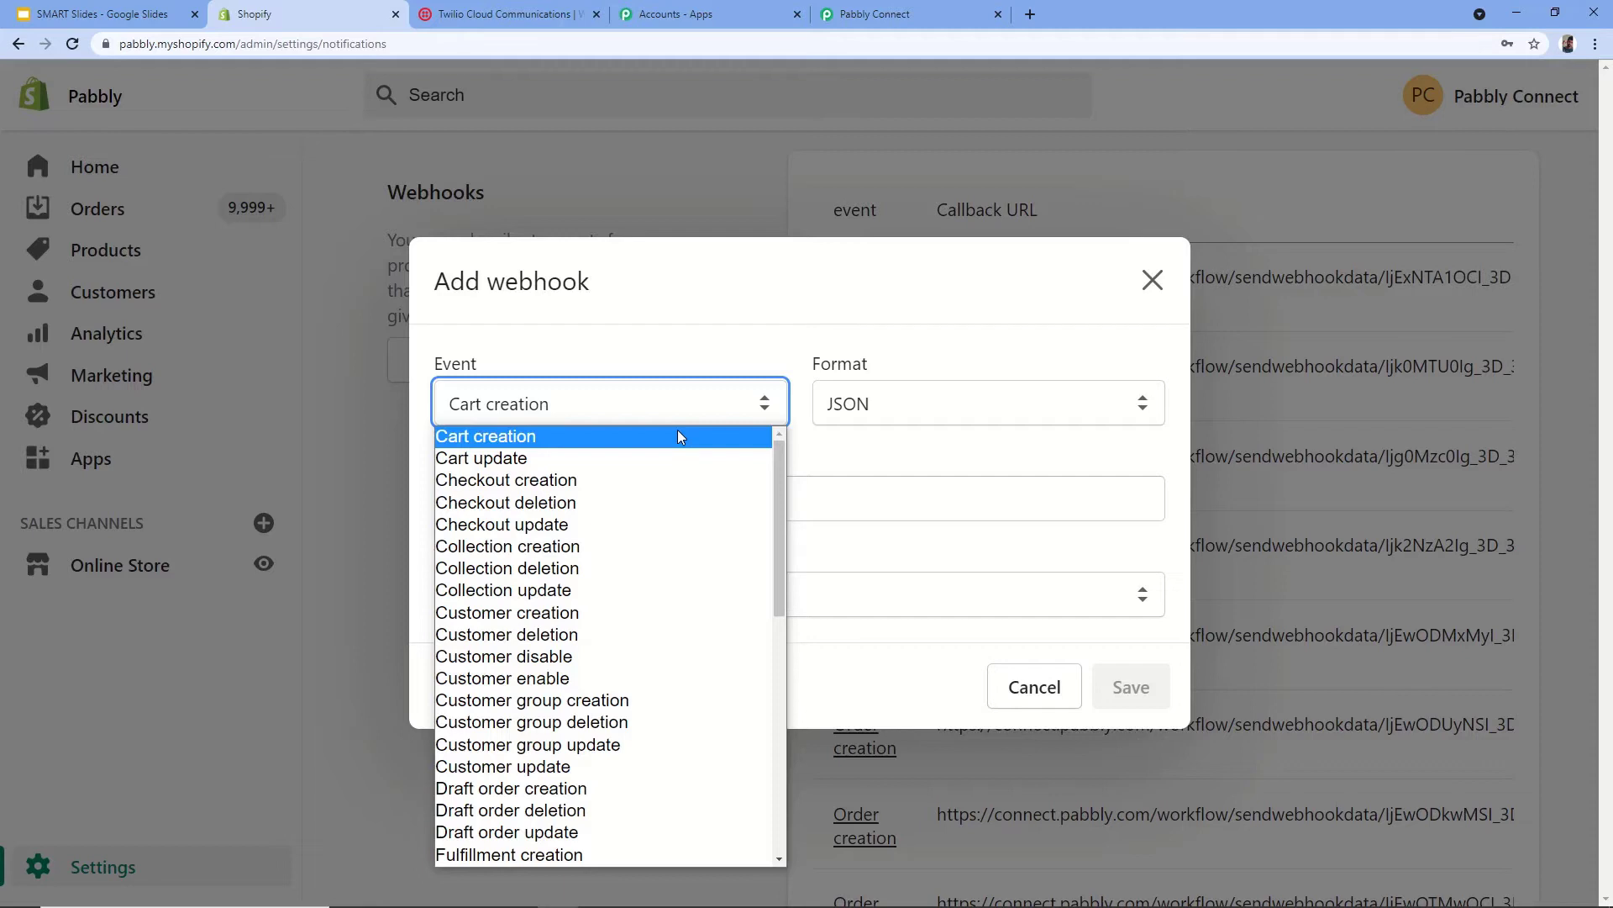
scroll(574, 529, down, 2)
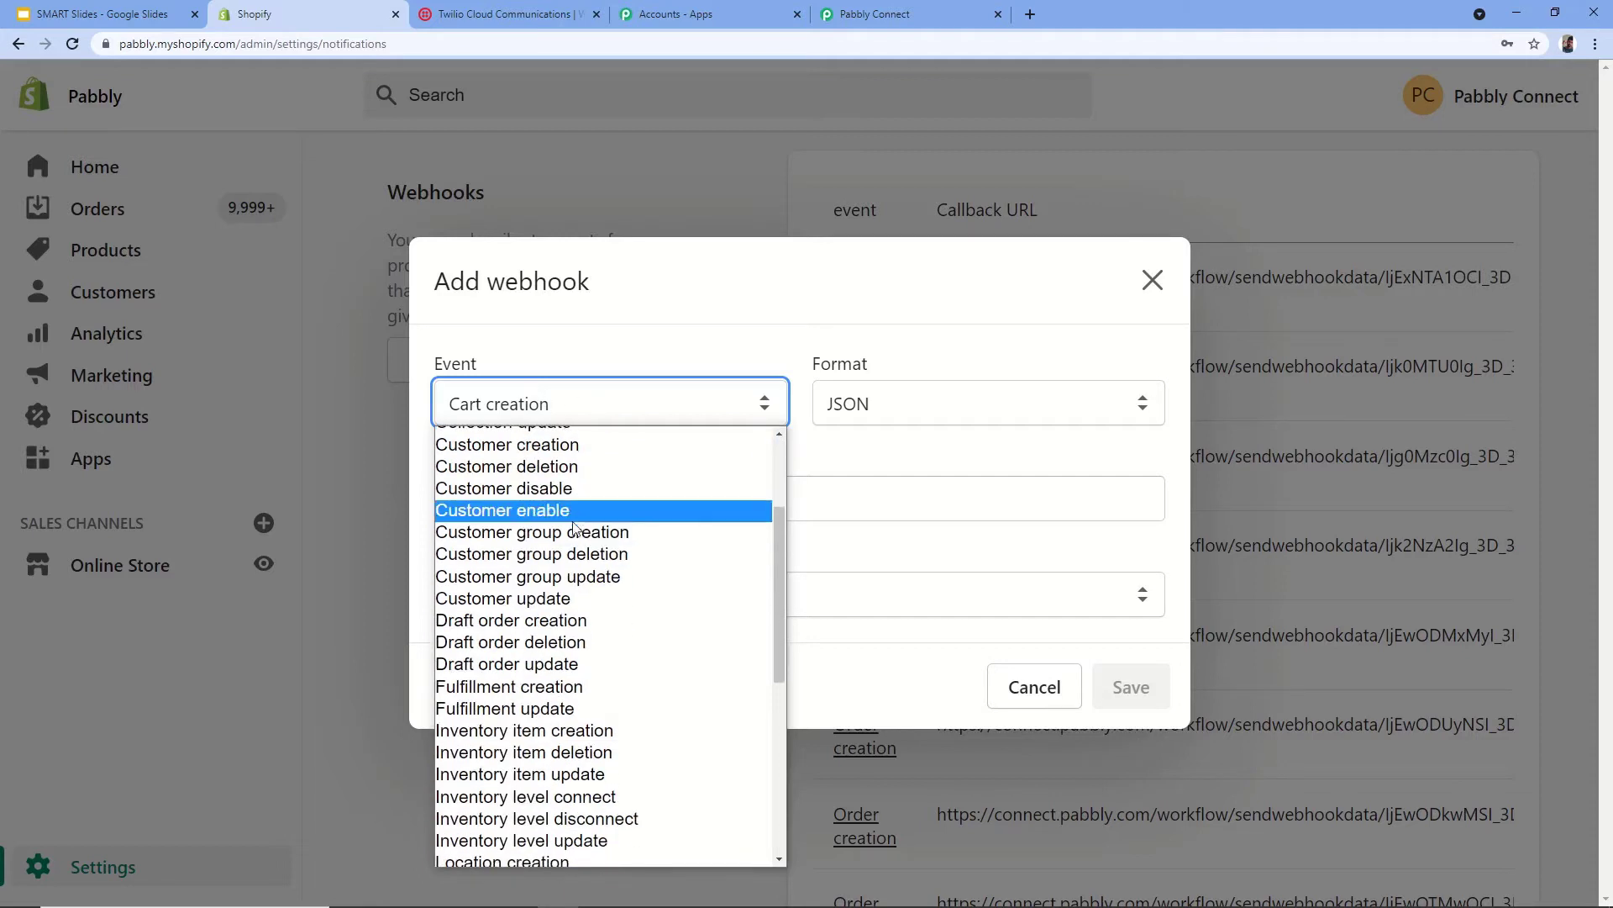
scroll(574, 530, down, 4)
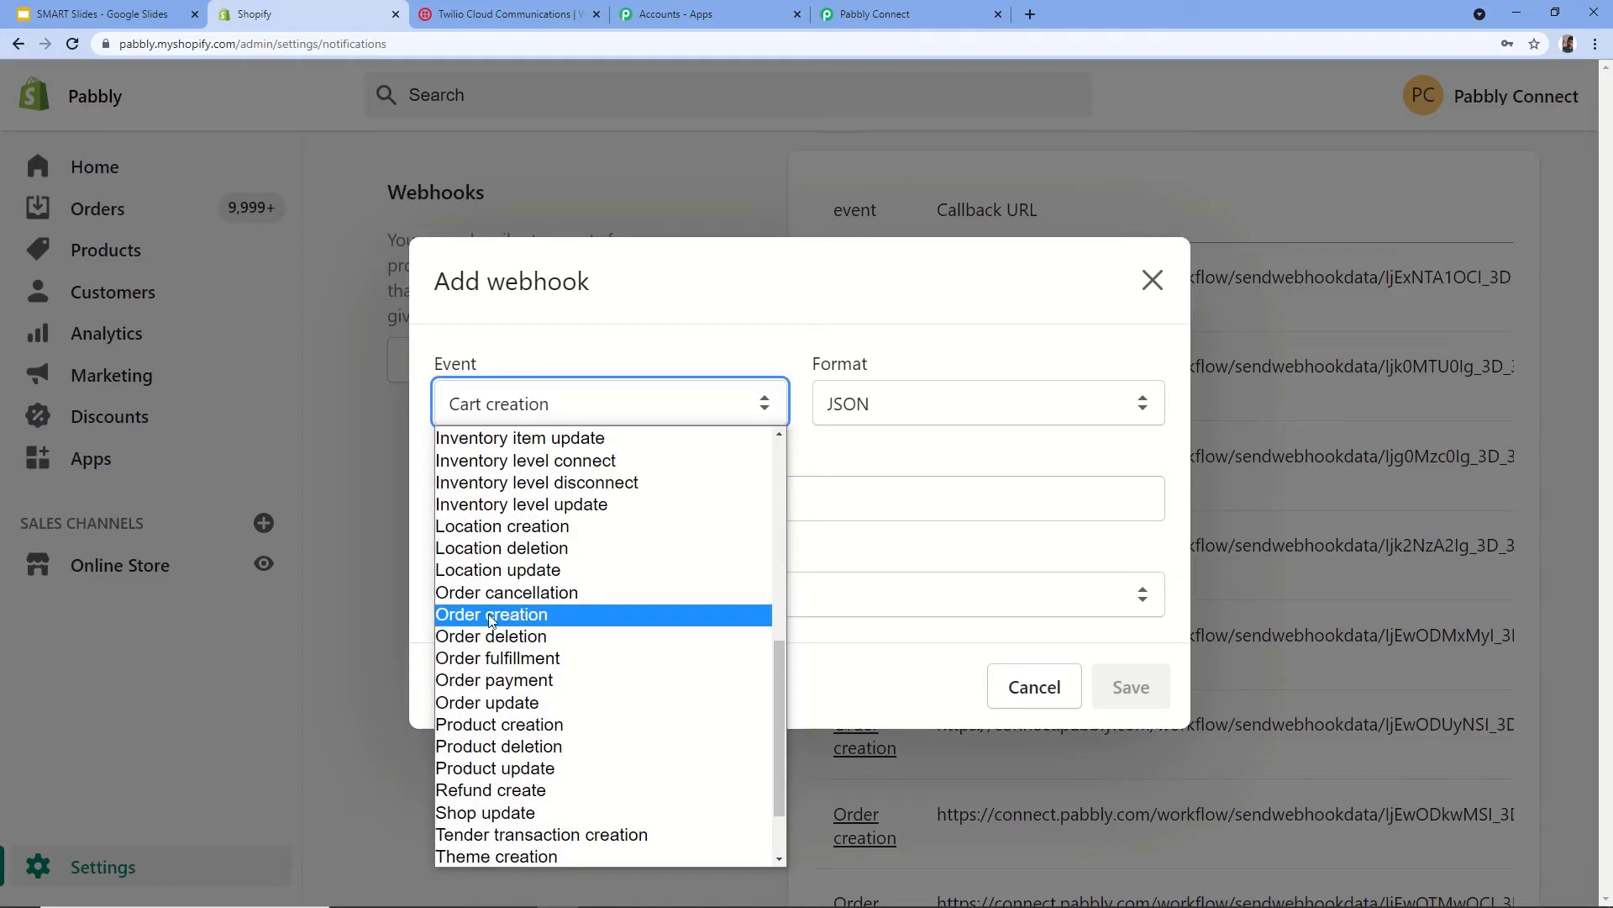
click(482, 618)
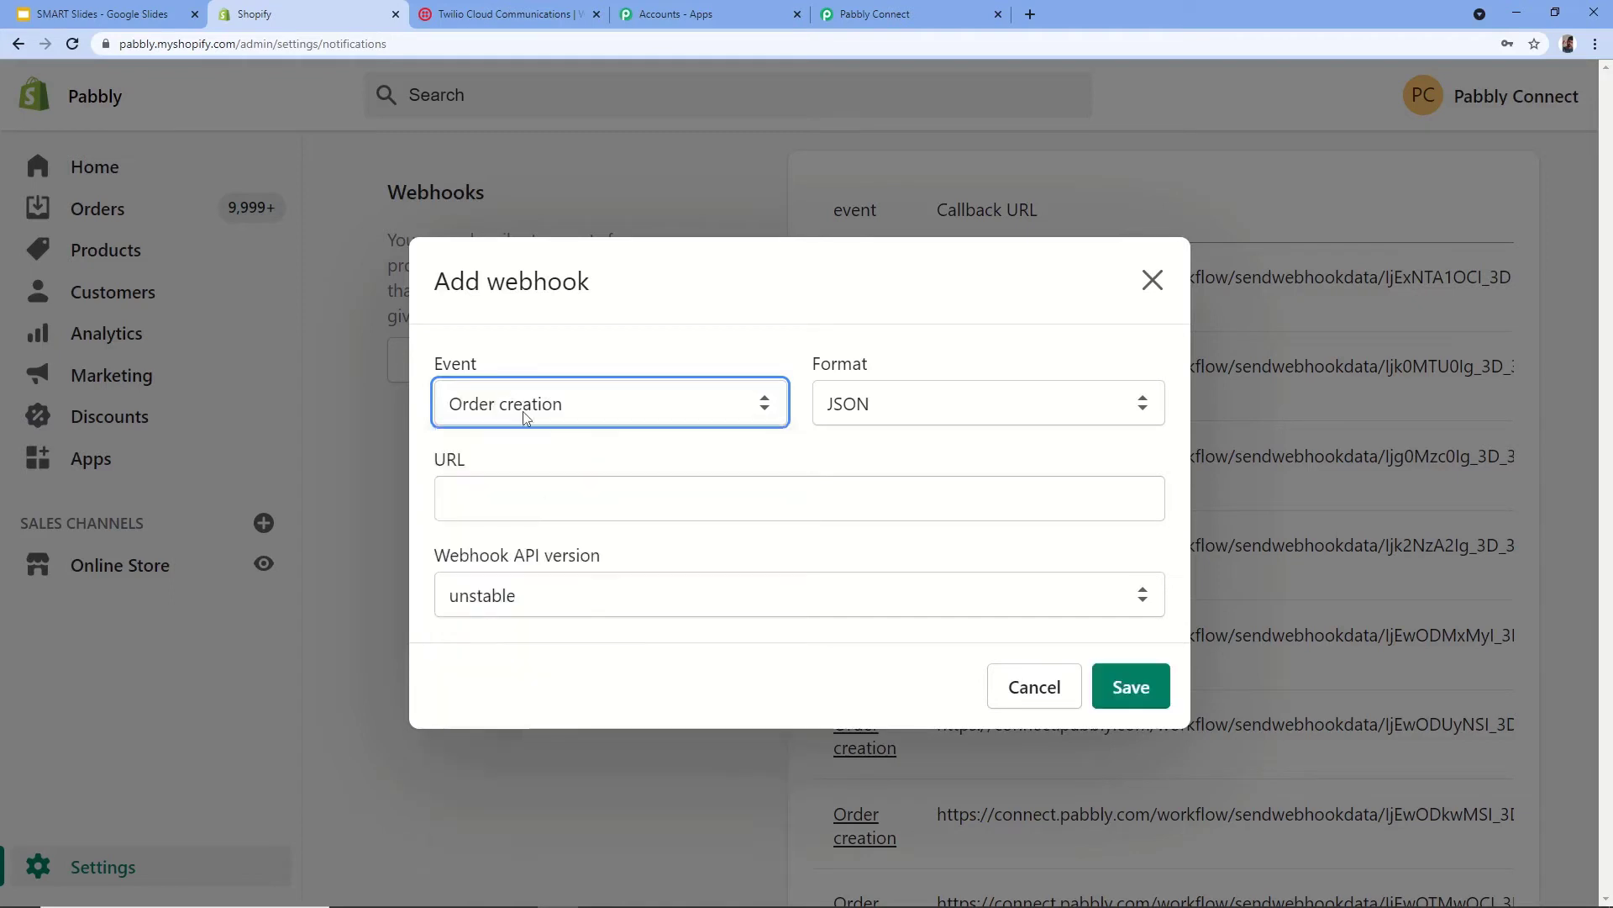
click(971, 403)
click(842, 437)
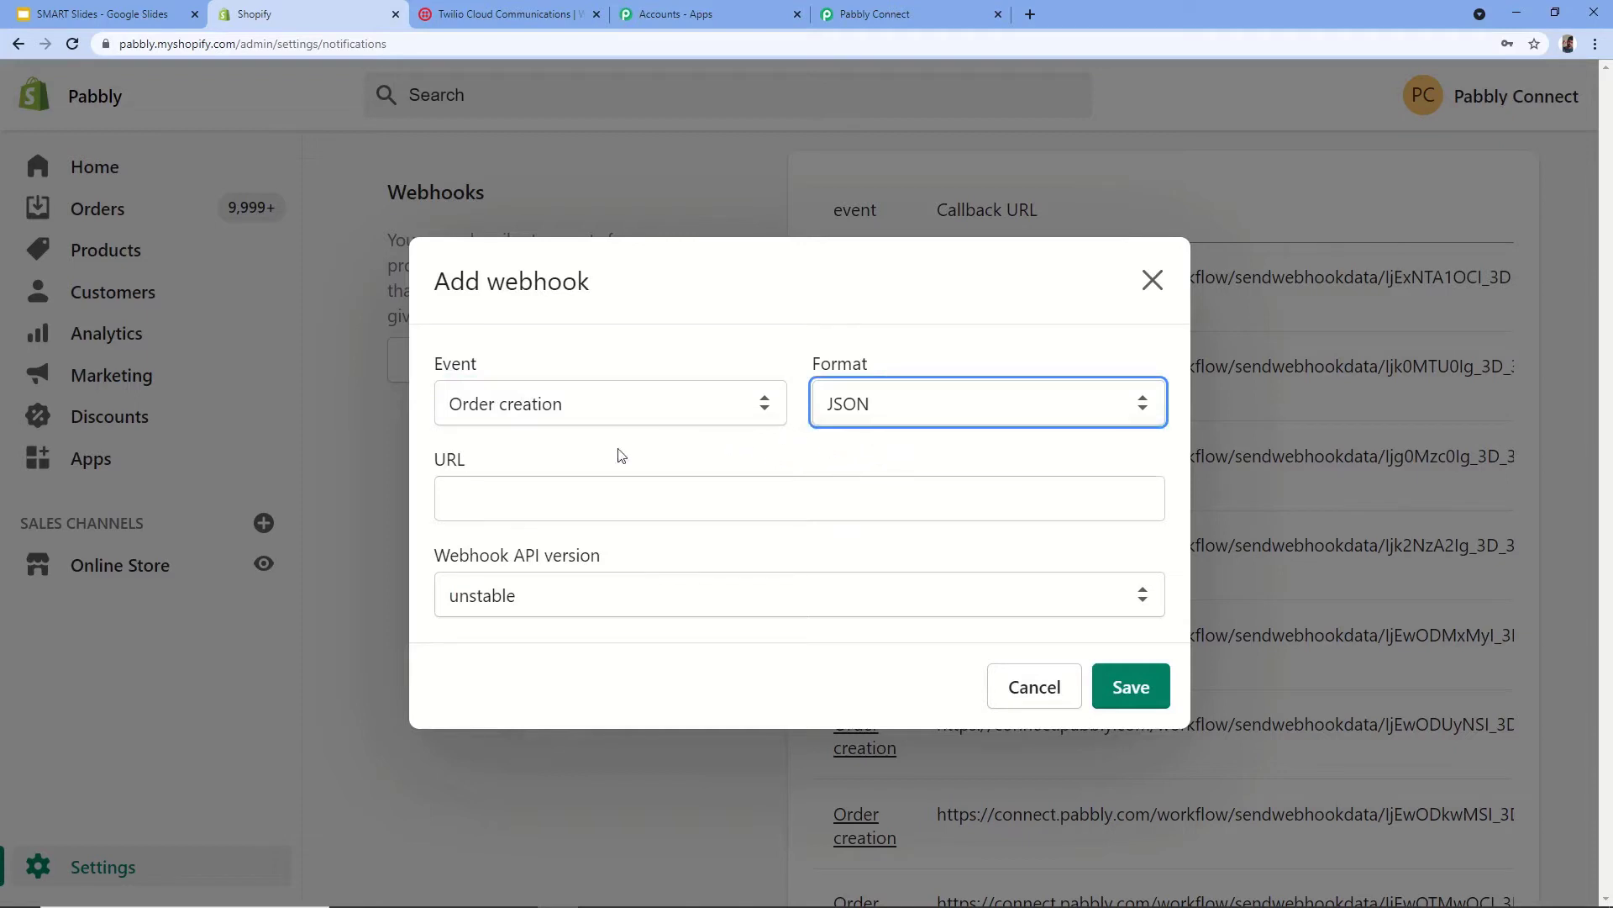
click(533, 498)
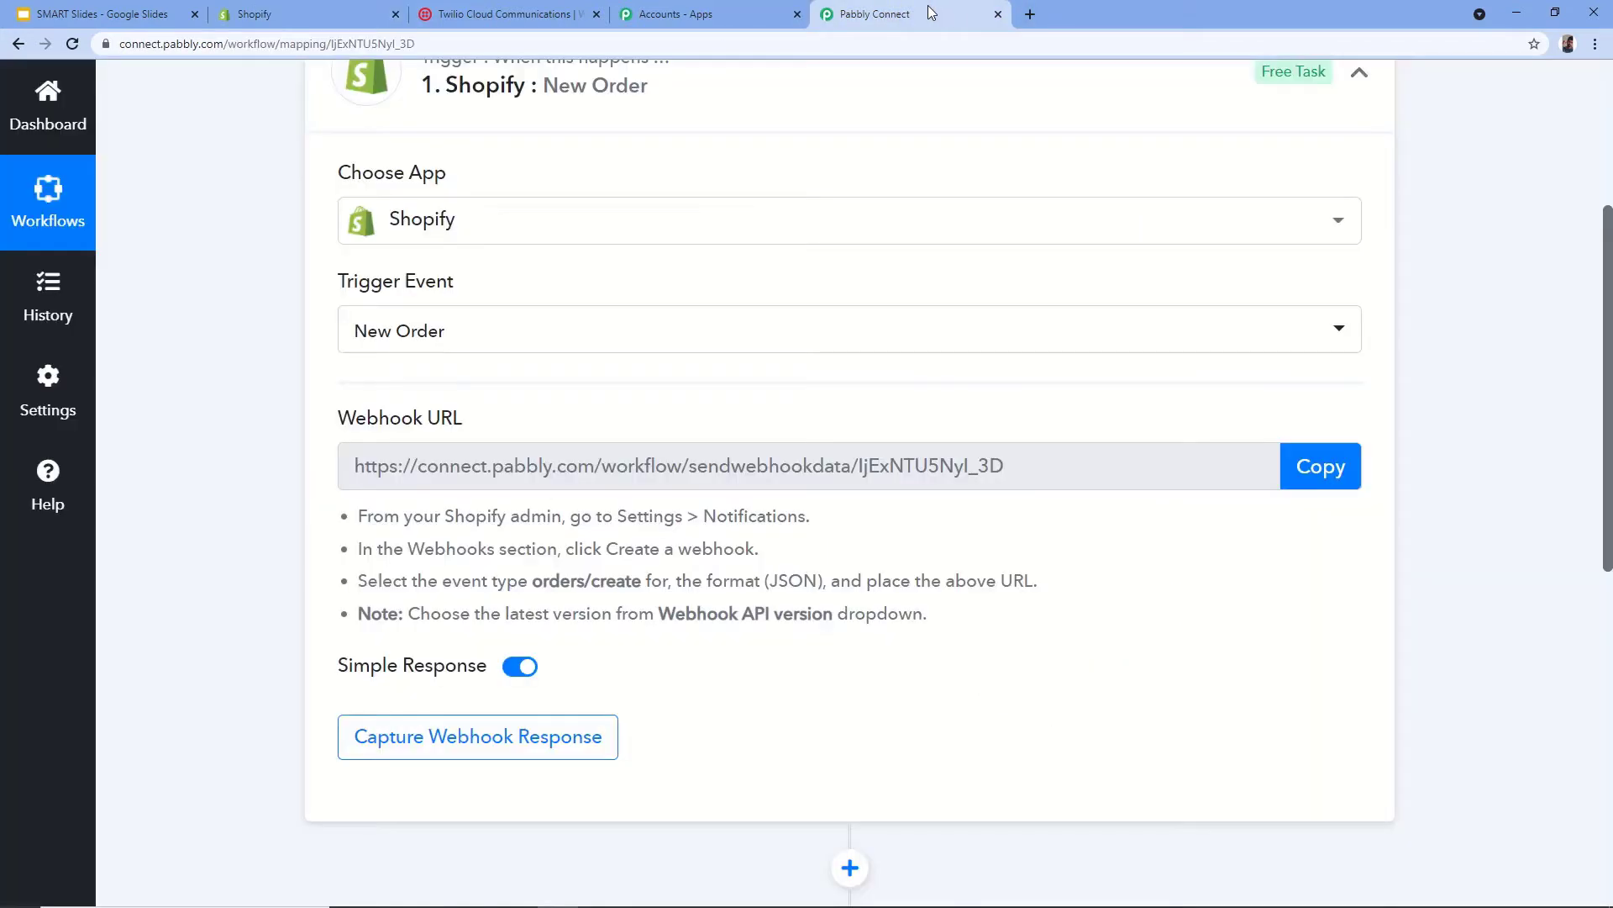
- Copy the Pabbly Connect webhook URL and paste it into the Shopify webhook URL field
click(950, 14)
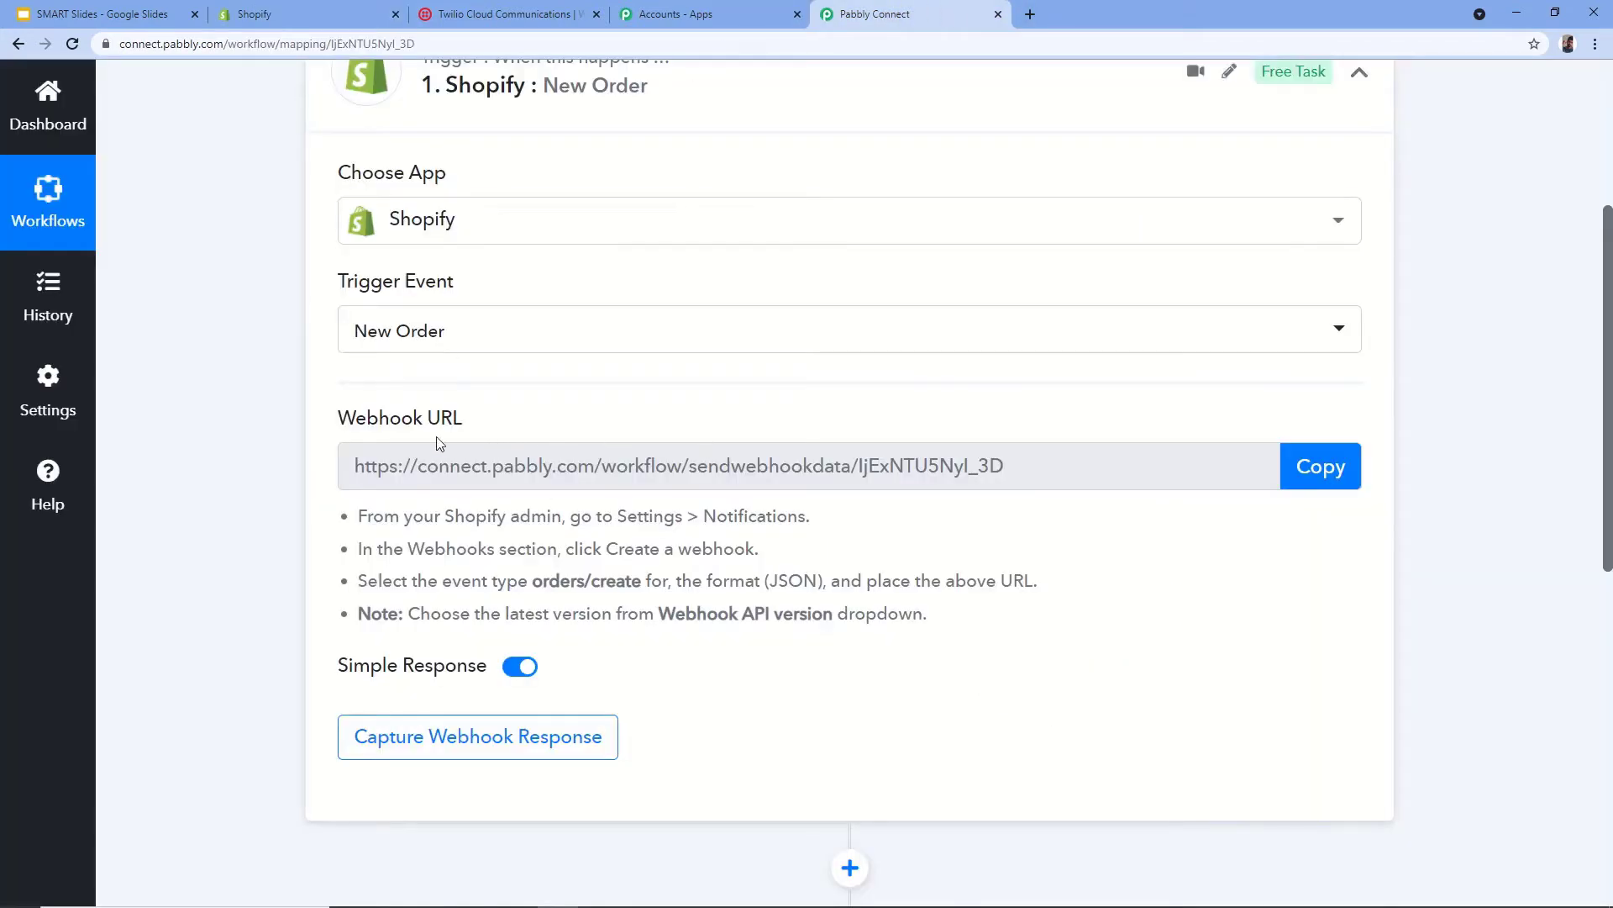
click(1312, 467)
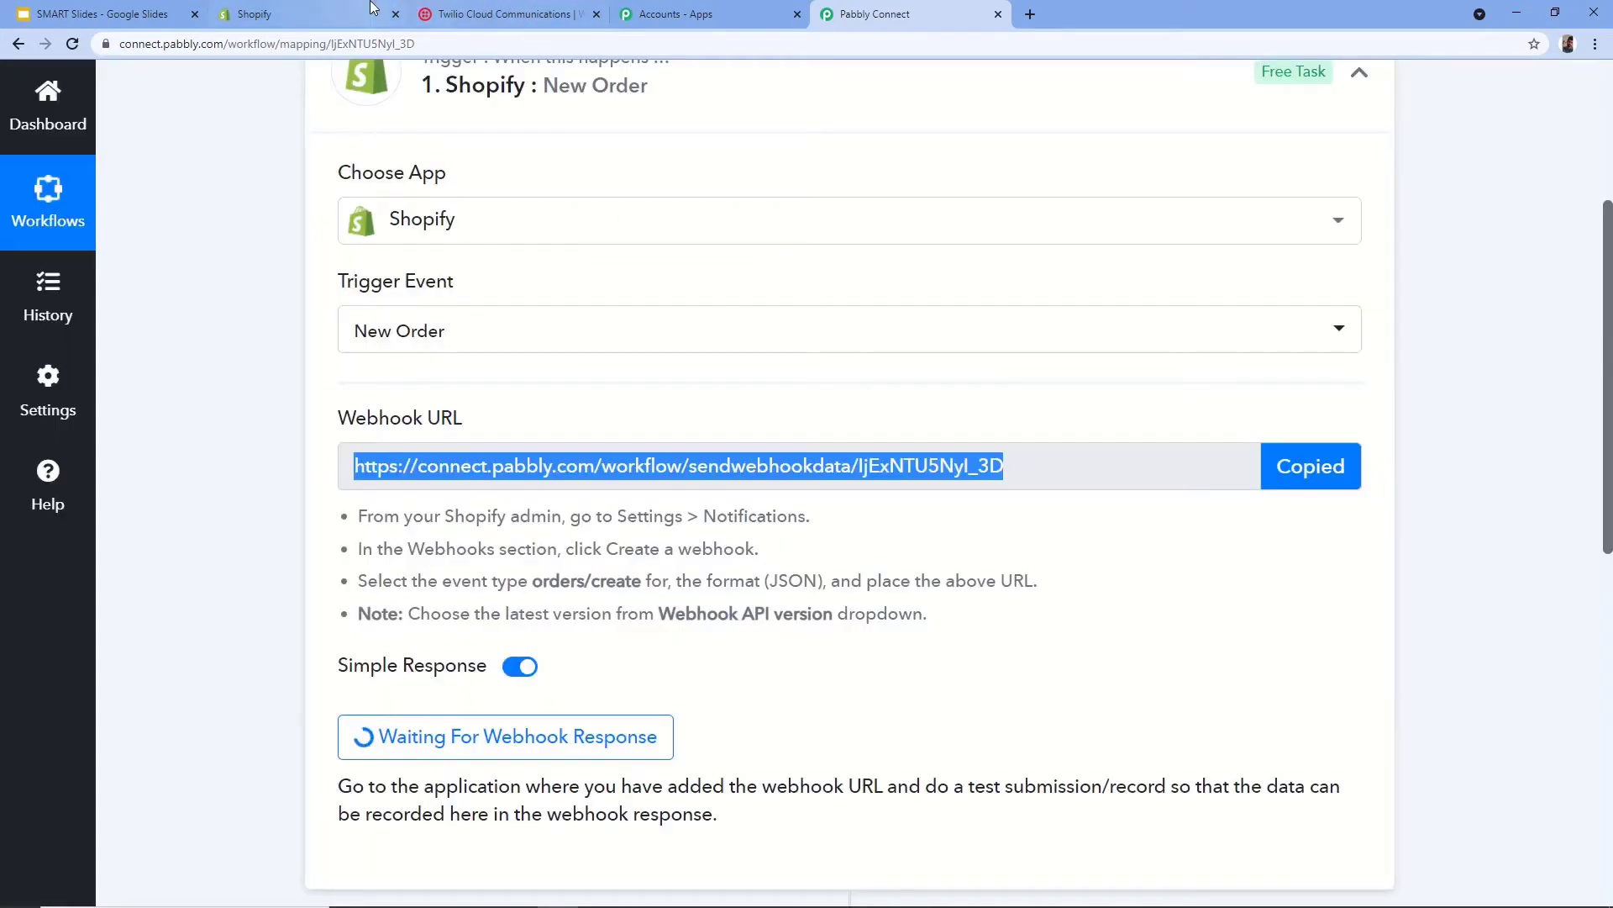
click(302, 13)
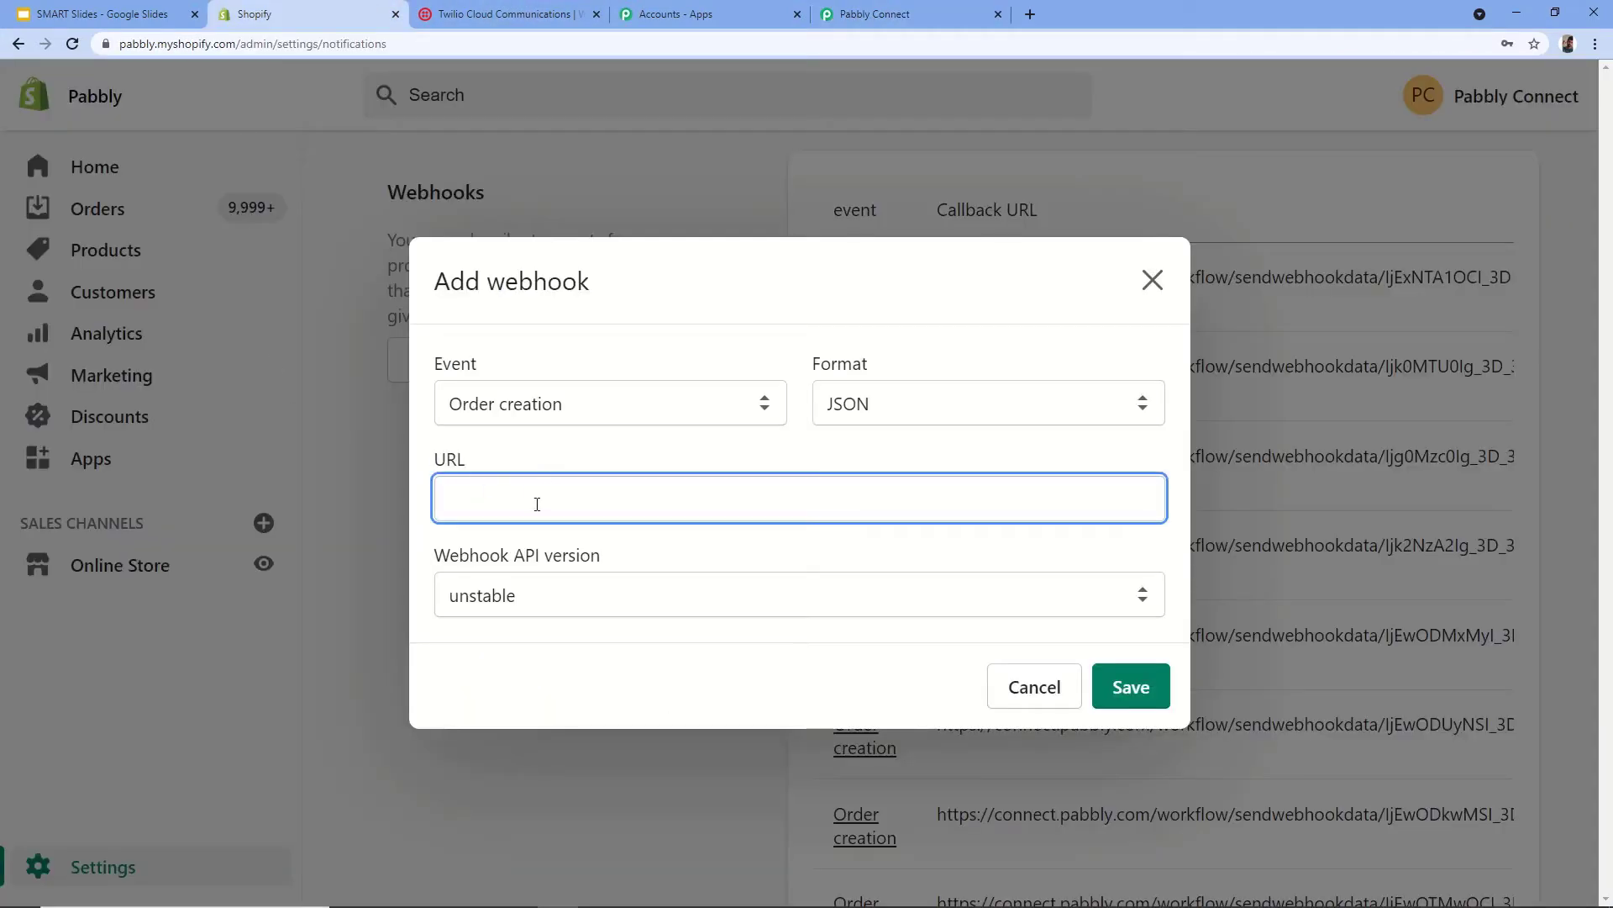
key(ctrl+v)
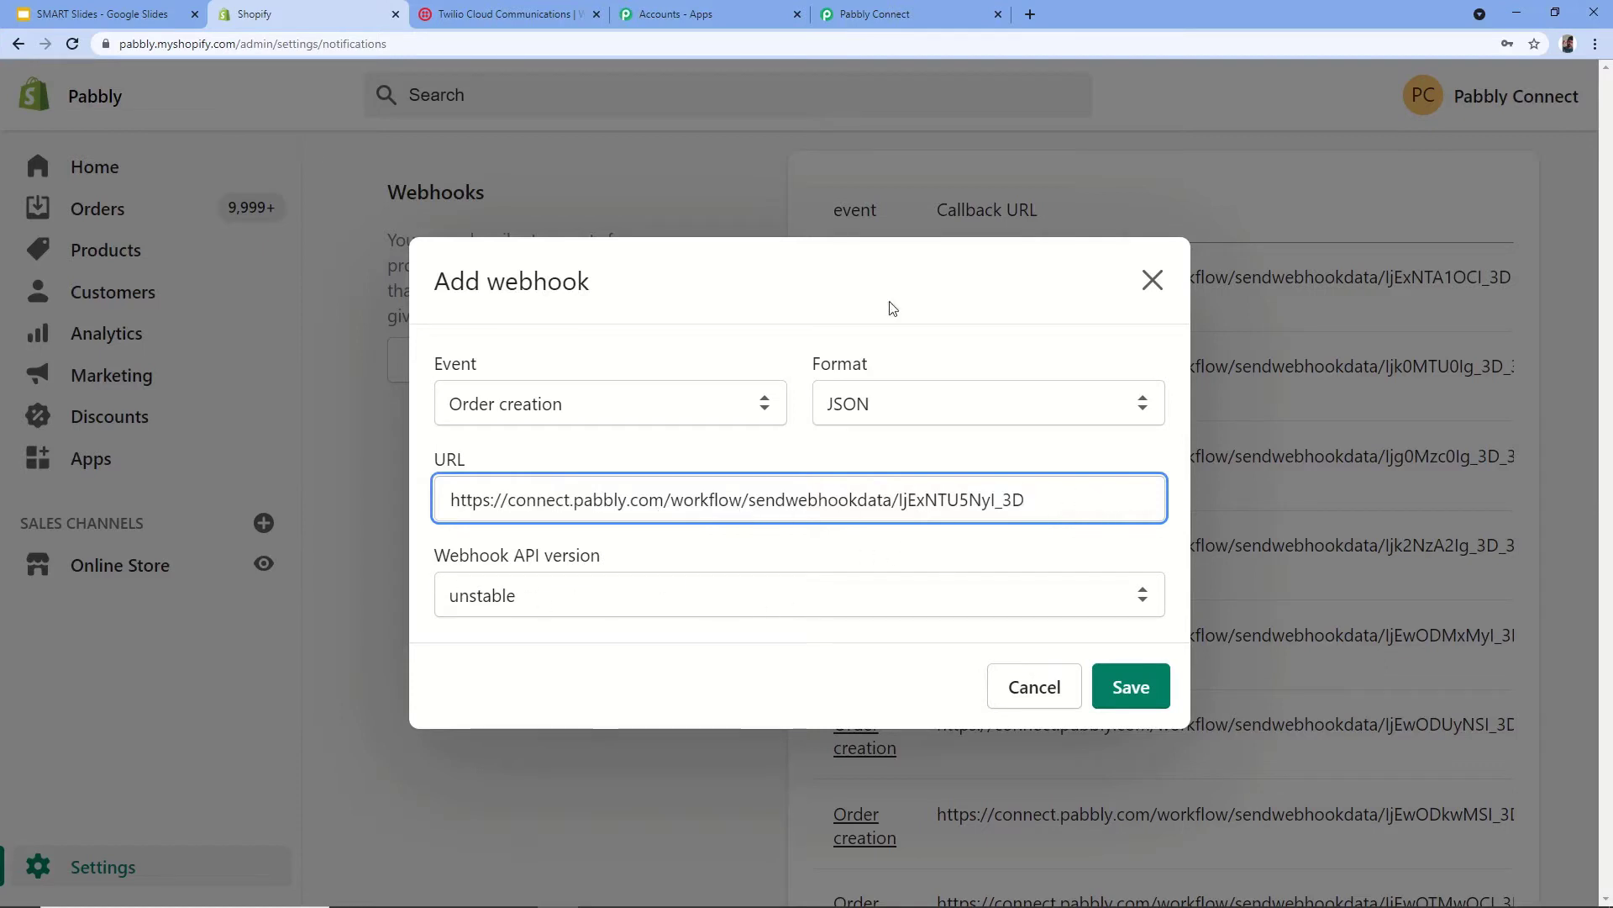
click(903, 20)
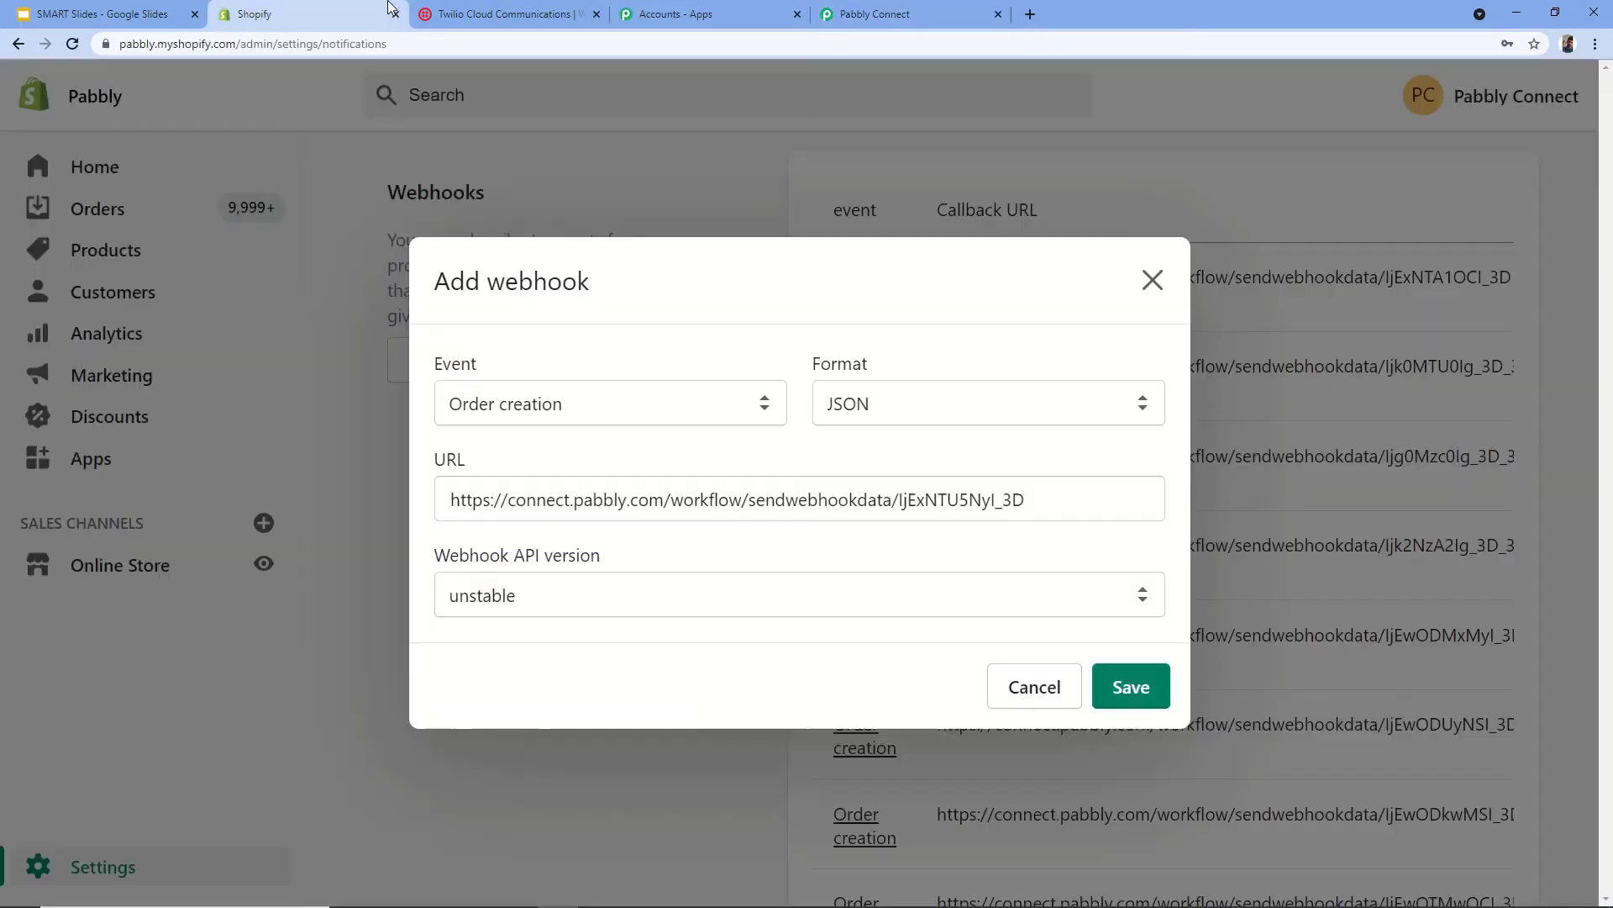
click(369, 14)
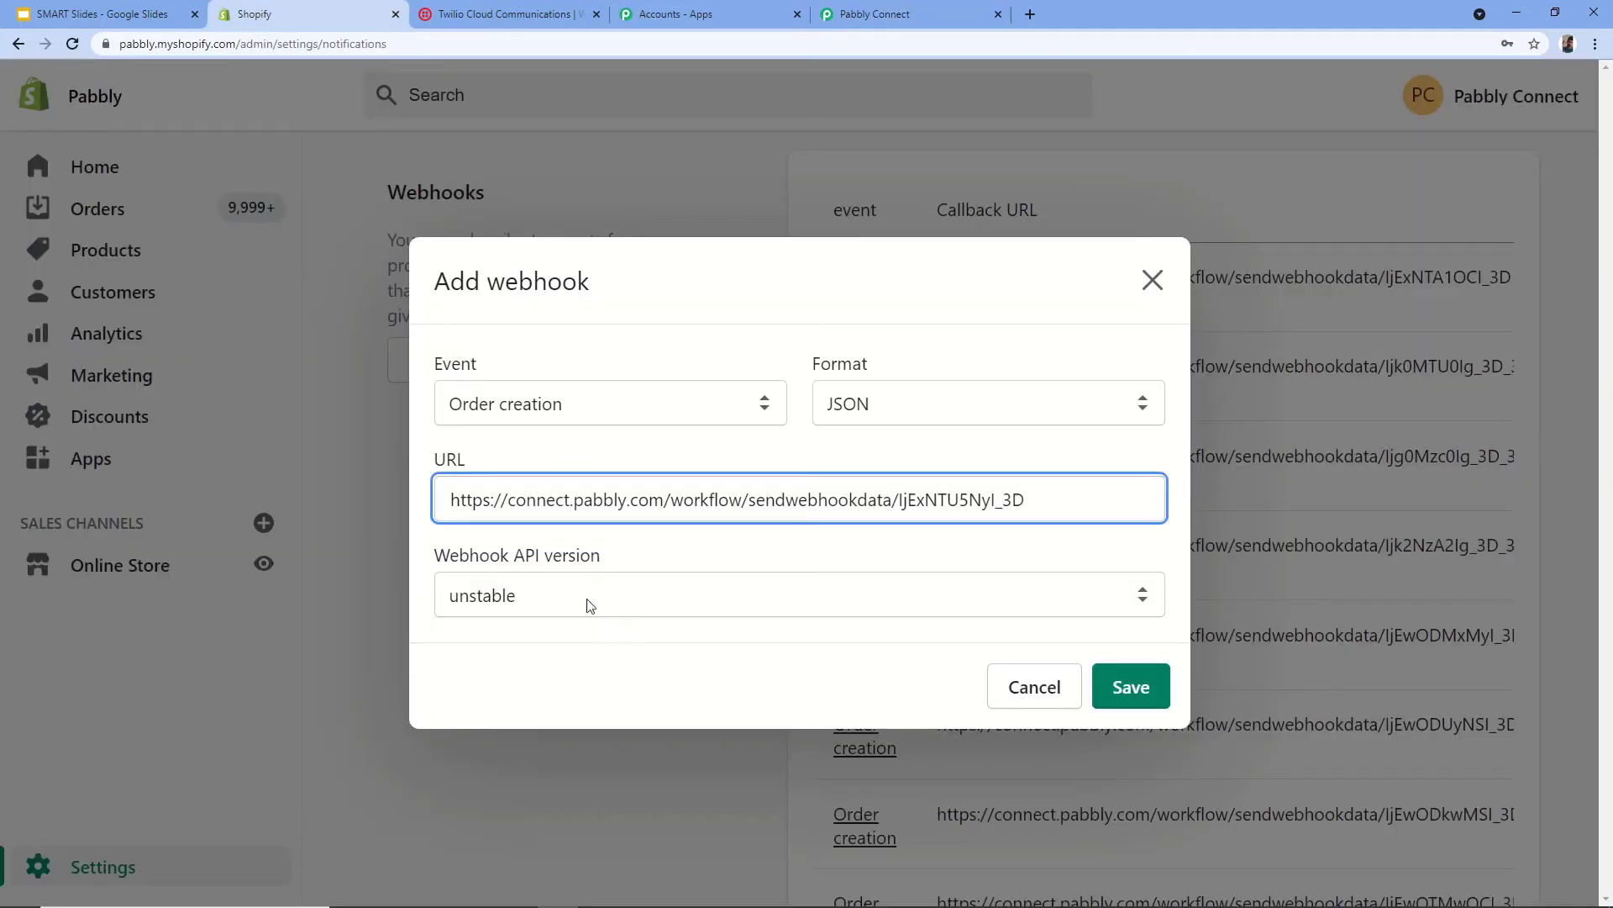
- Choose API version 2021-07 (Latest) and save the Order creation webhook
click(609, 594)
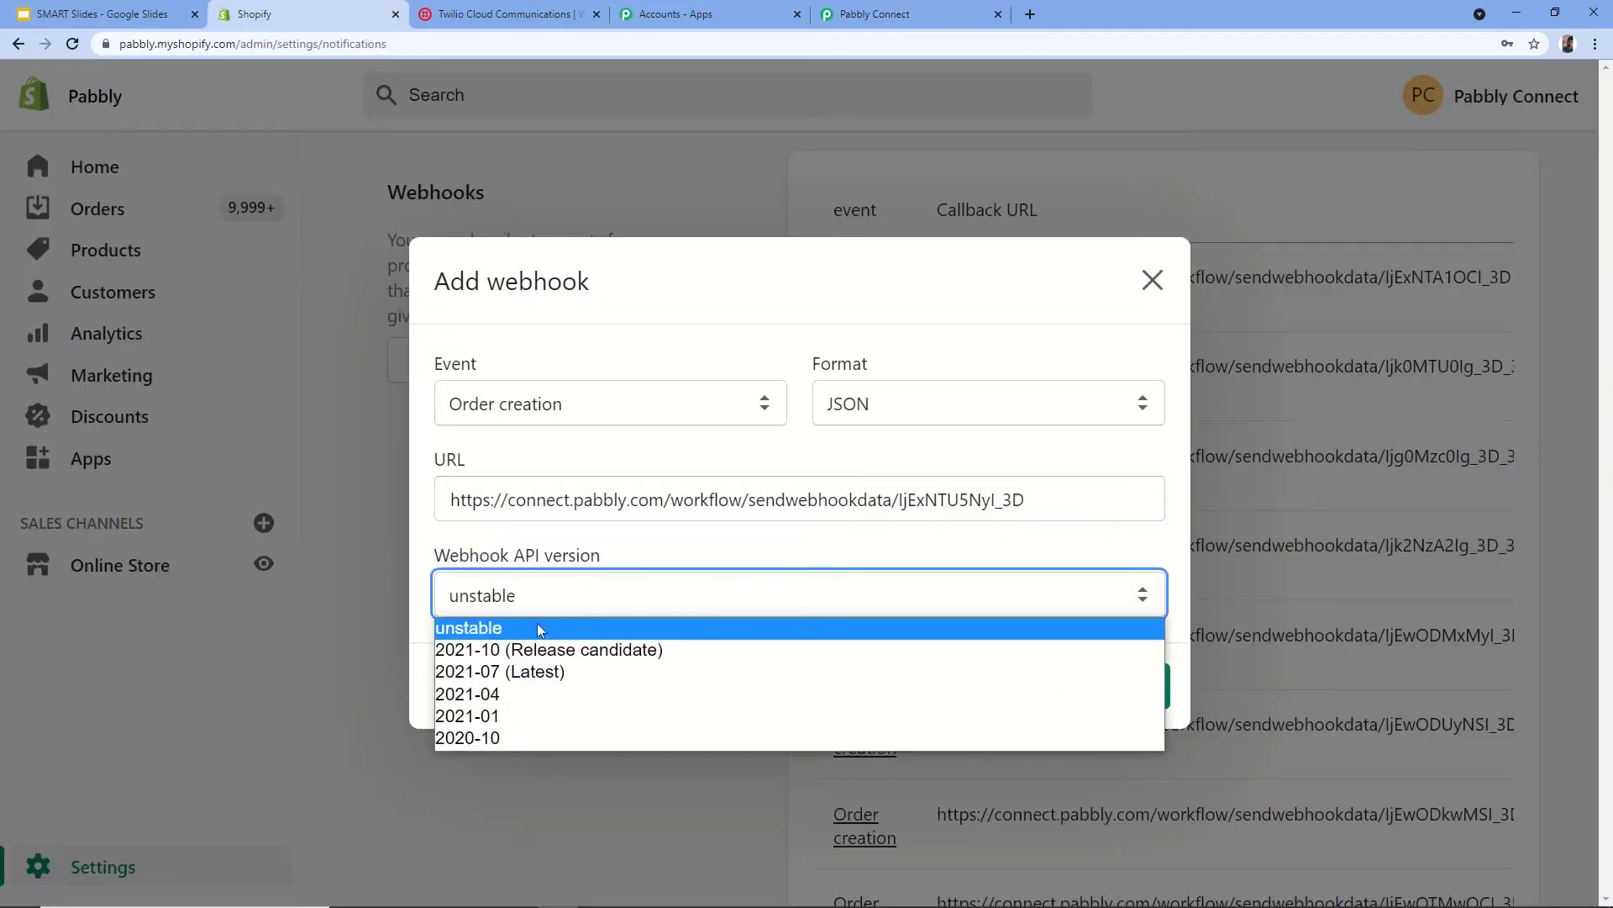
click(534, 673)
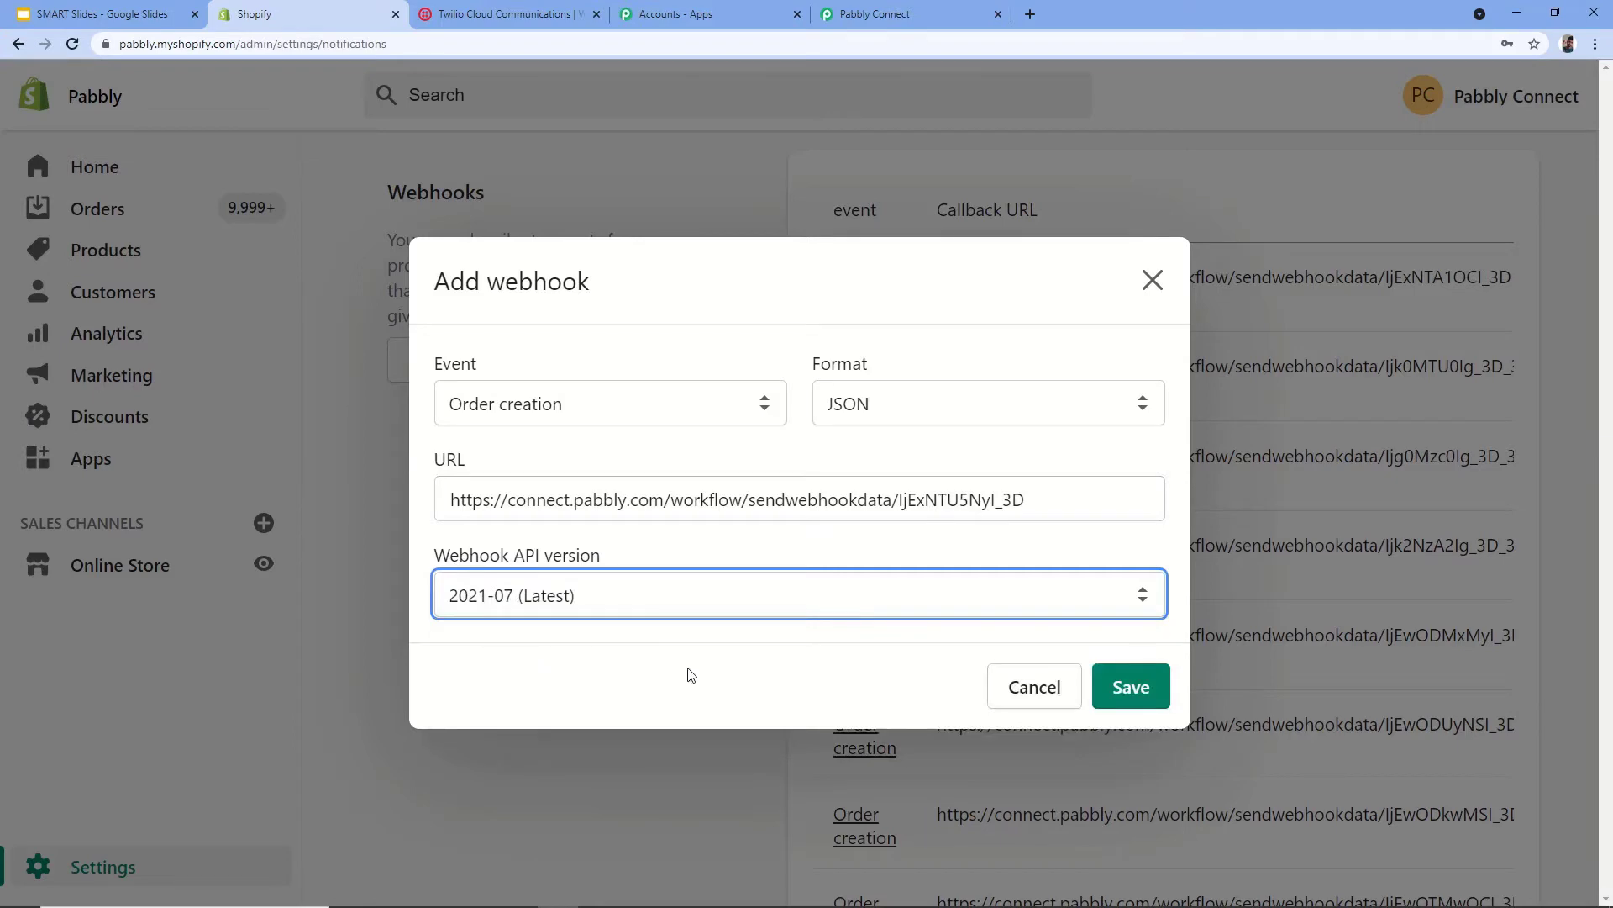
click(1105, 685)
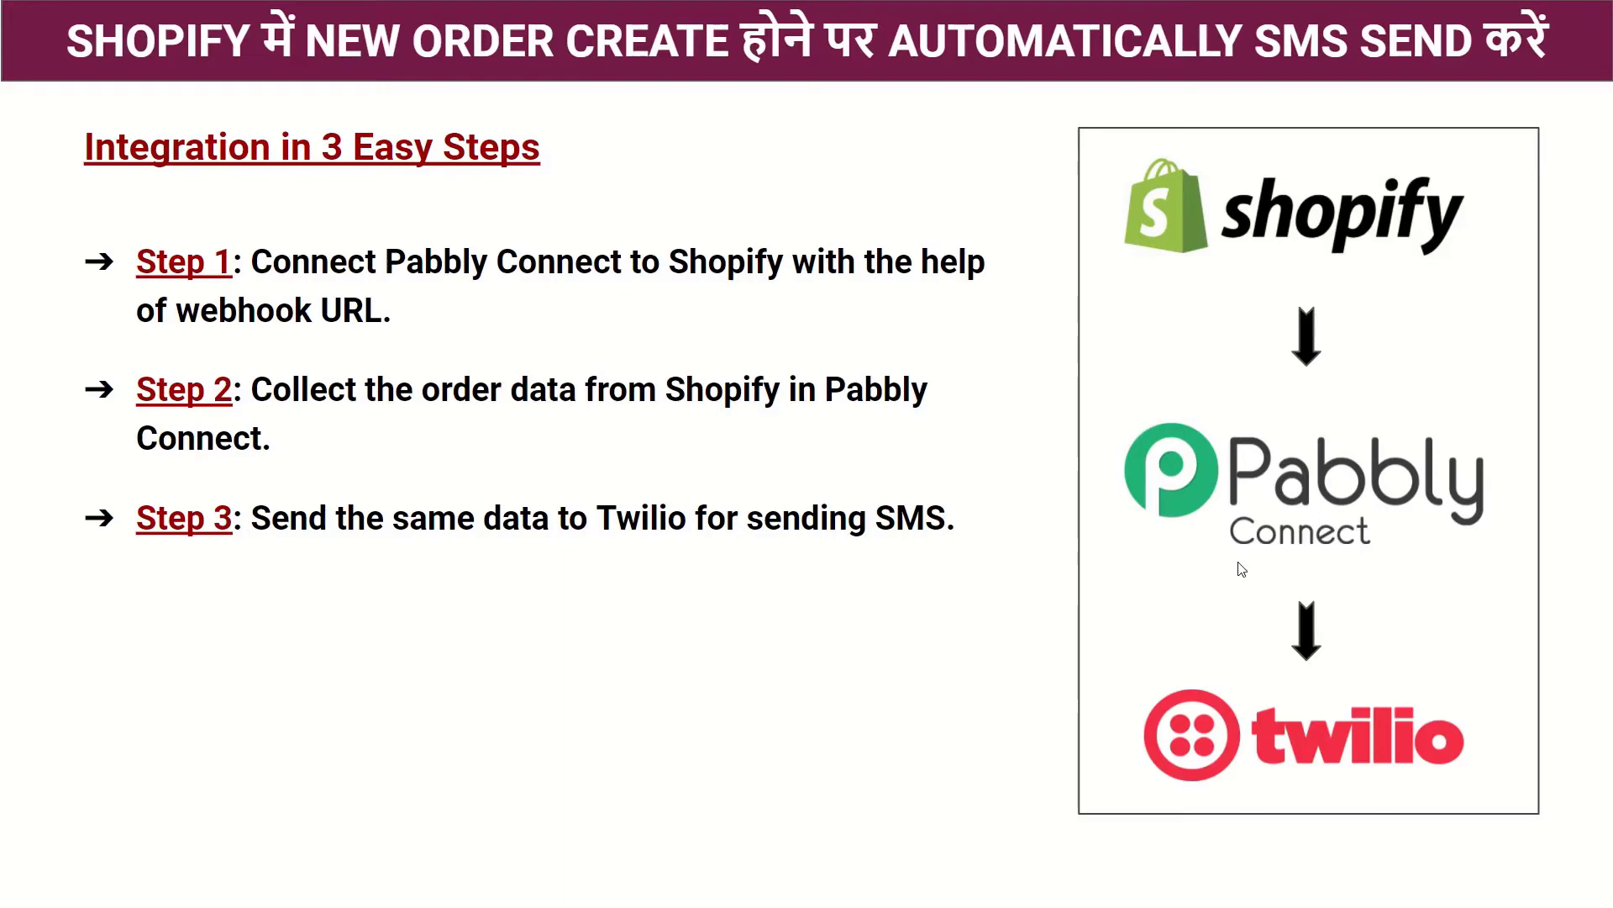
key(alt+Tab)
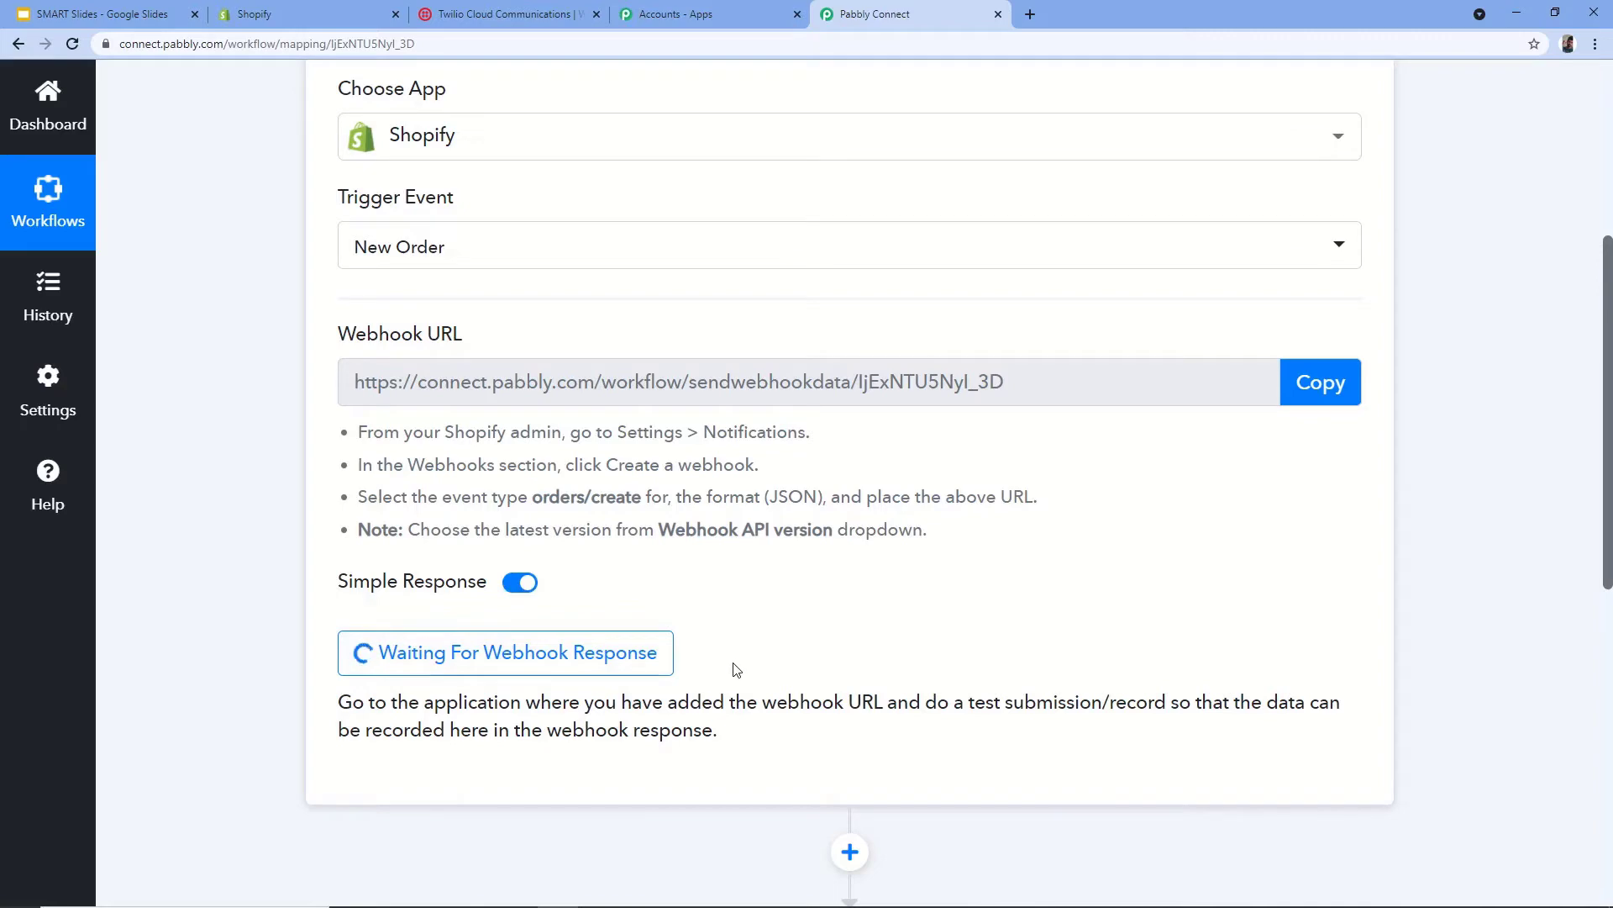
- Return to the Shopify admin's Webhooks settings while Pabbly waits for a response
click(353, 25)
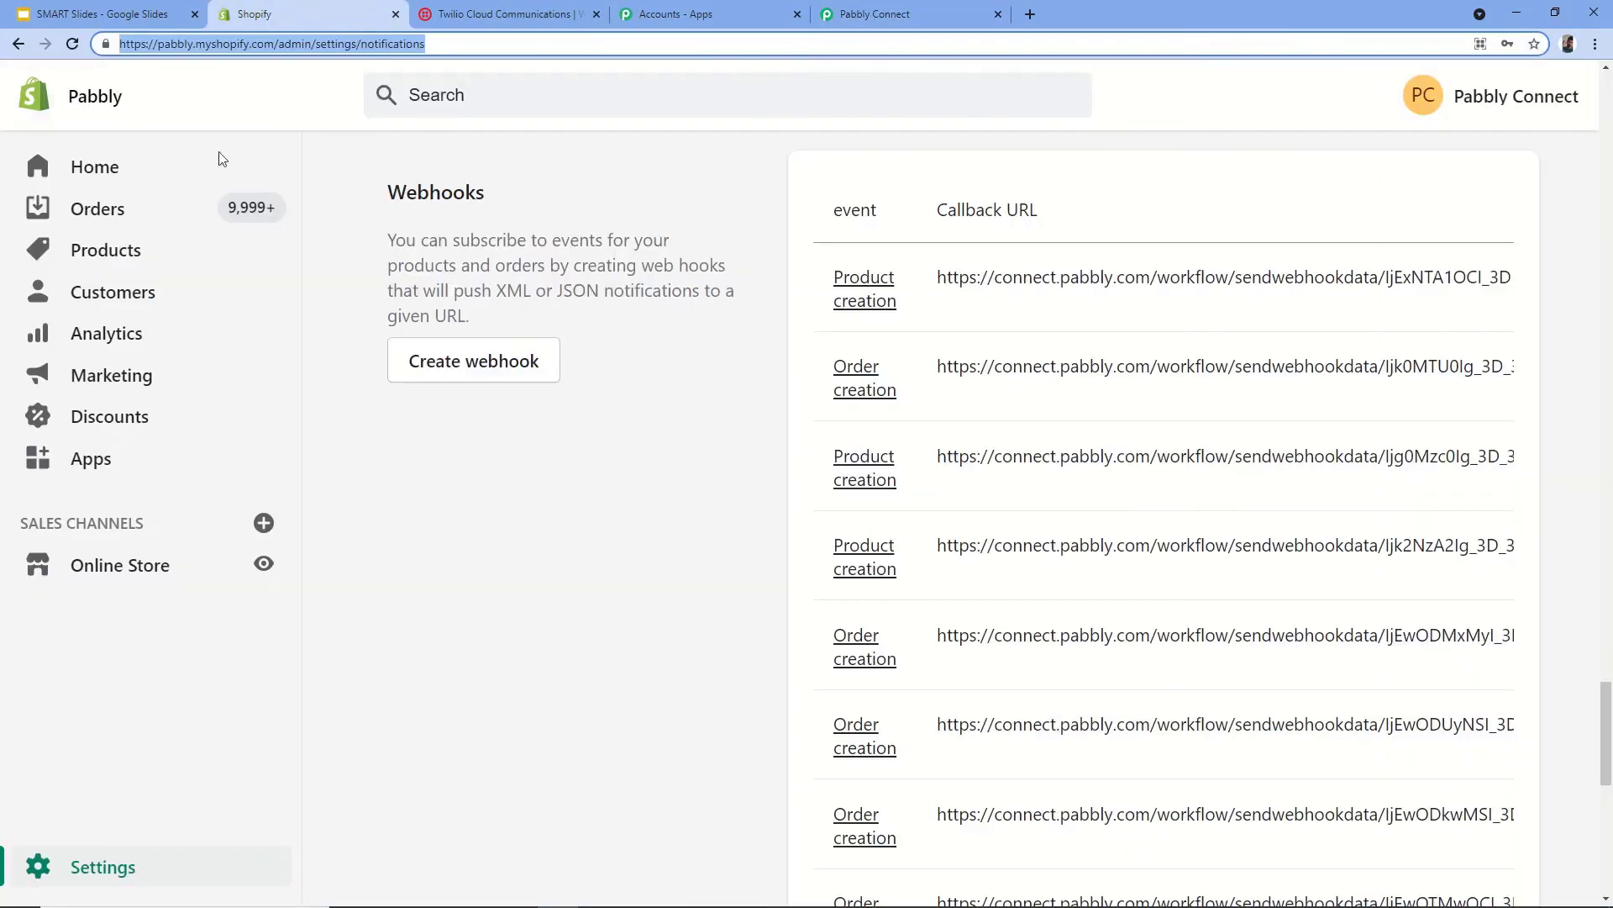
- Open the Shopify online storefront in a new tab
right_click(264, 564)
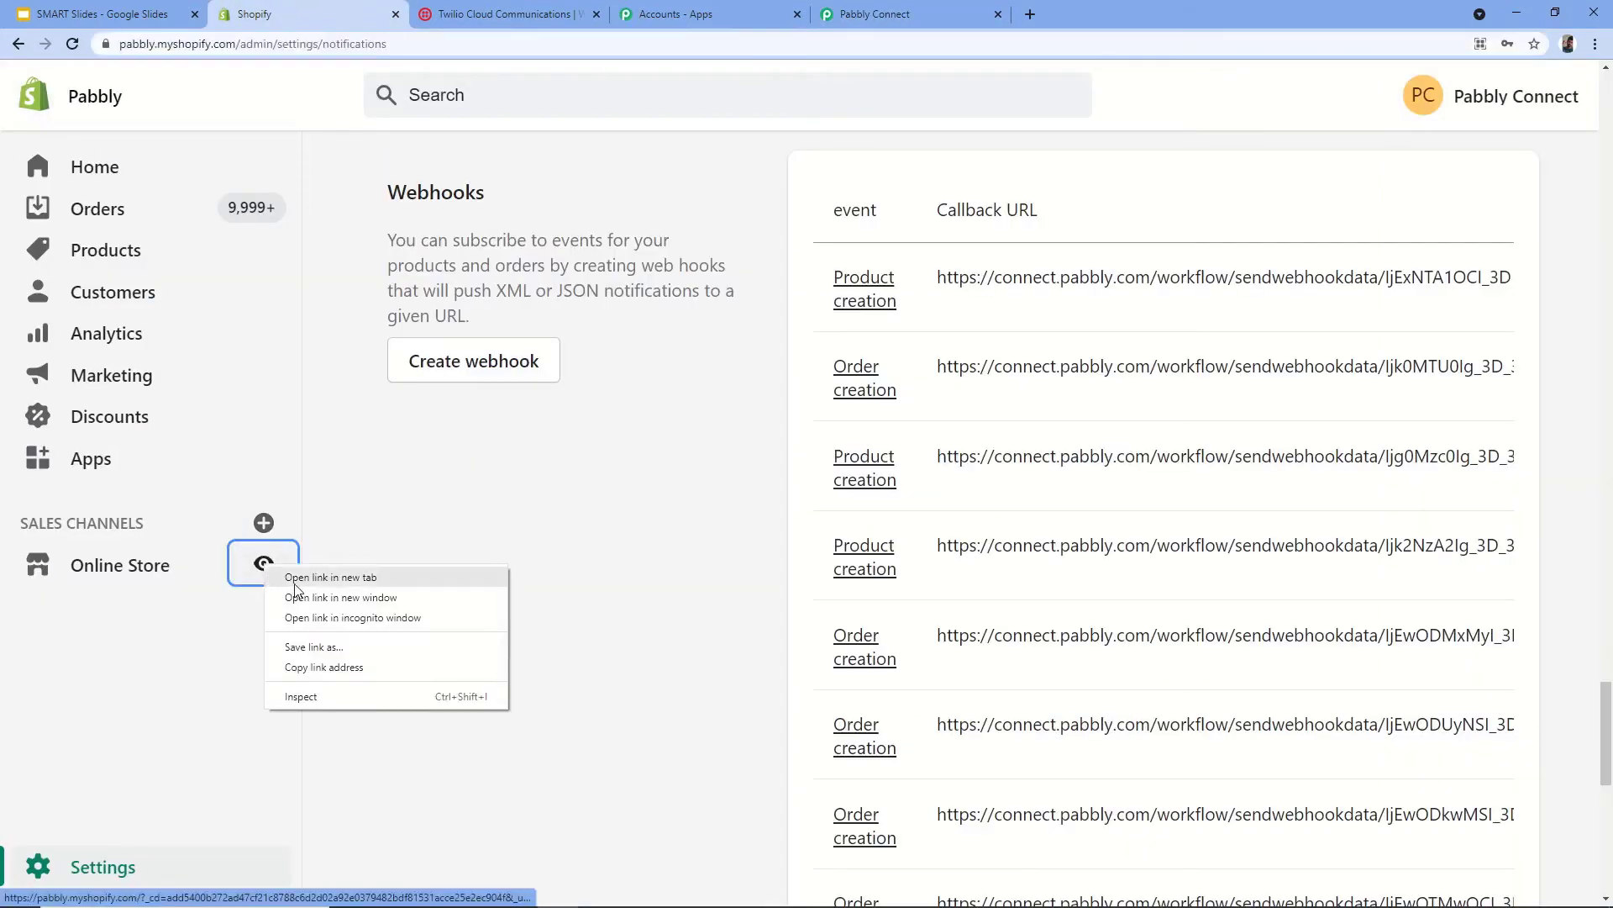
click(330, 577)
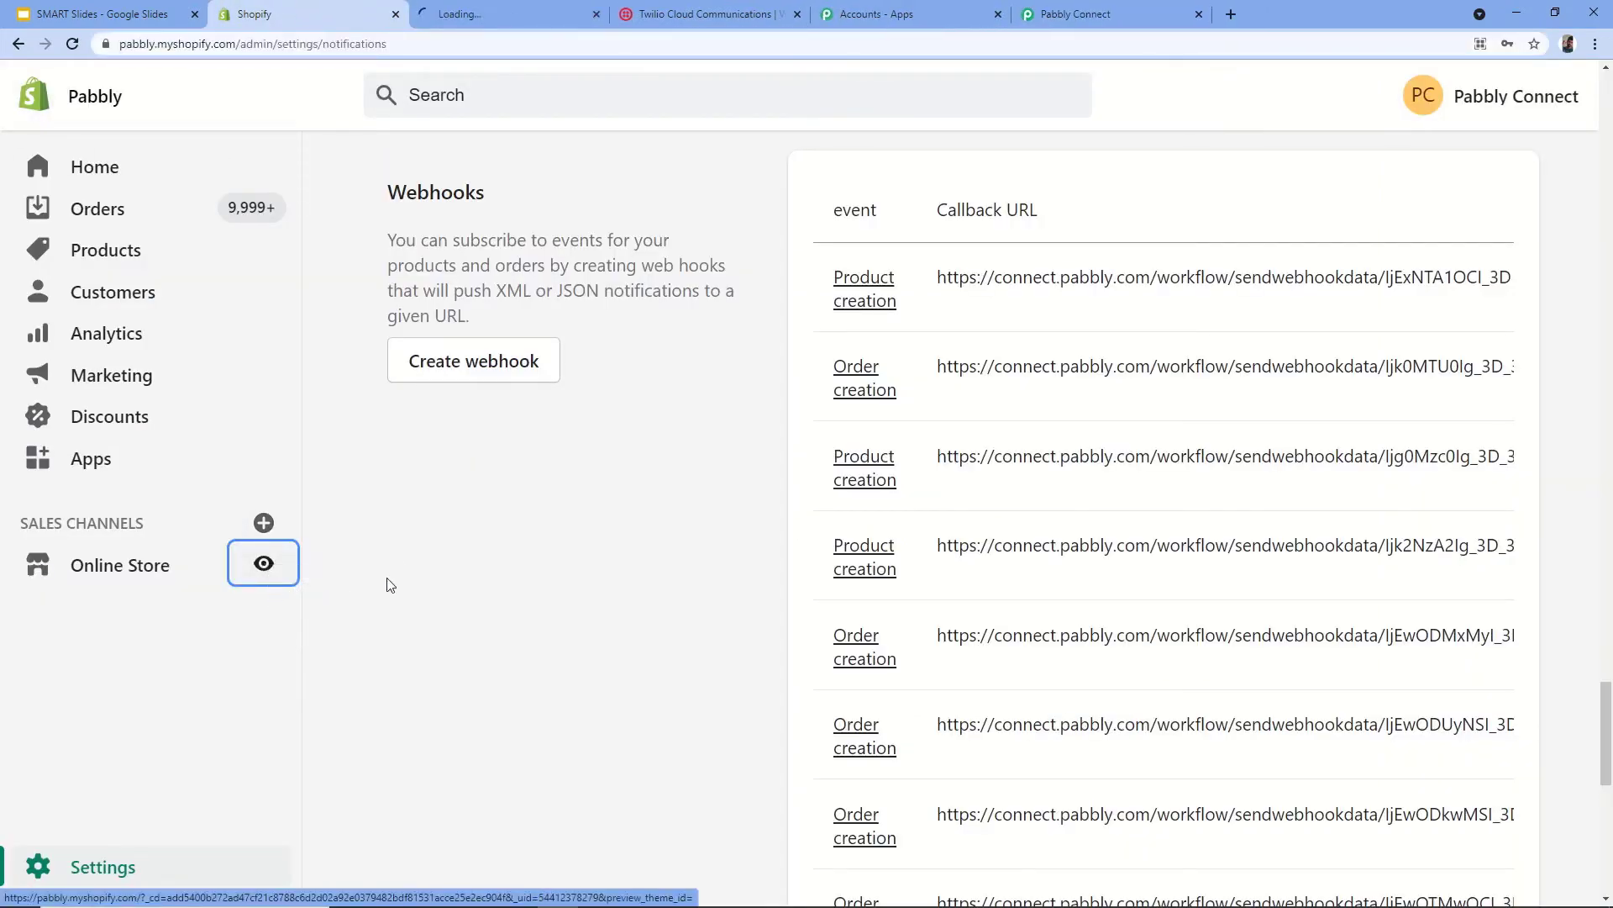
click(510, 11)
- Open Java Programming For Kids (Rs. 100.00) from the catalog and buy it now
click(858, 116)
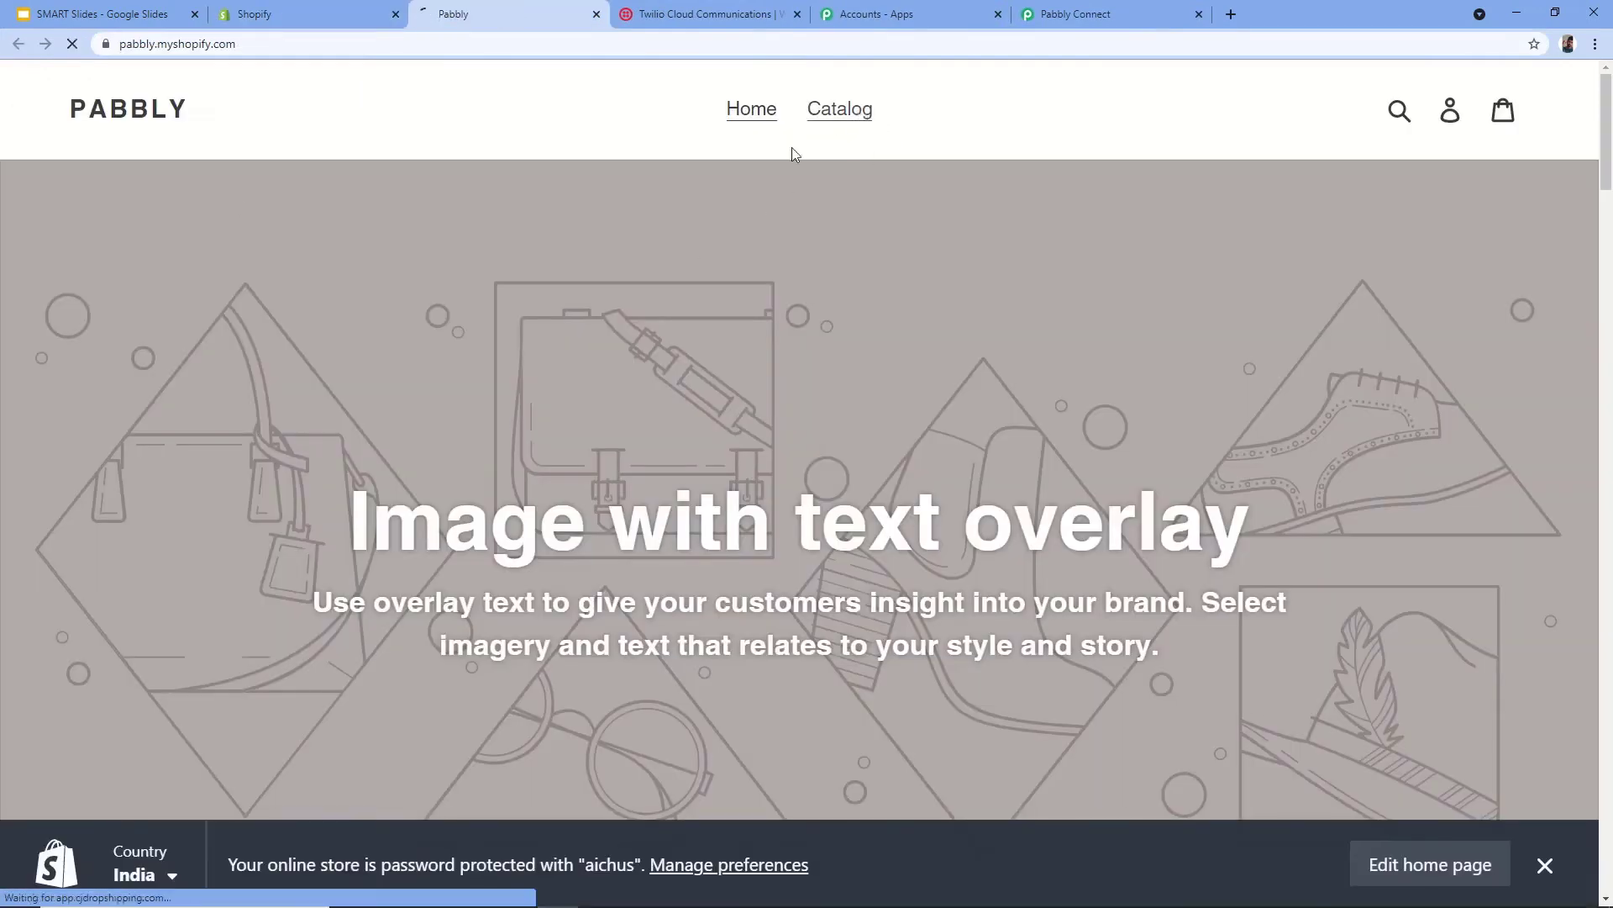
scroll(991, 371, down, 4)
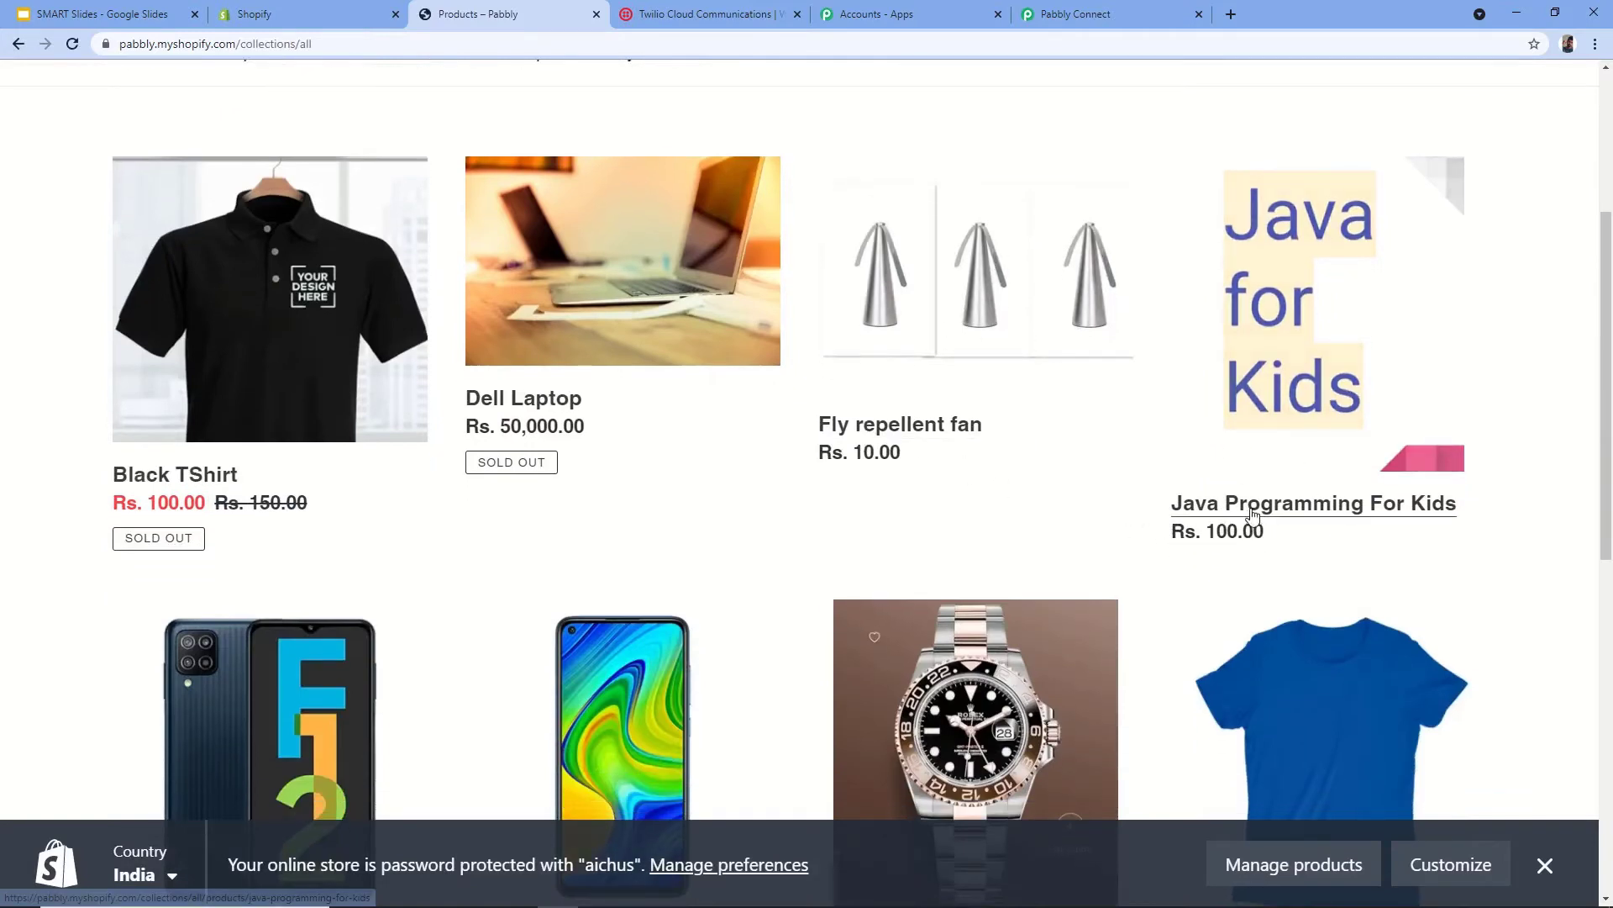
click(1268, 512)
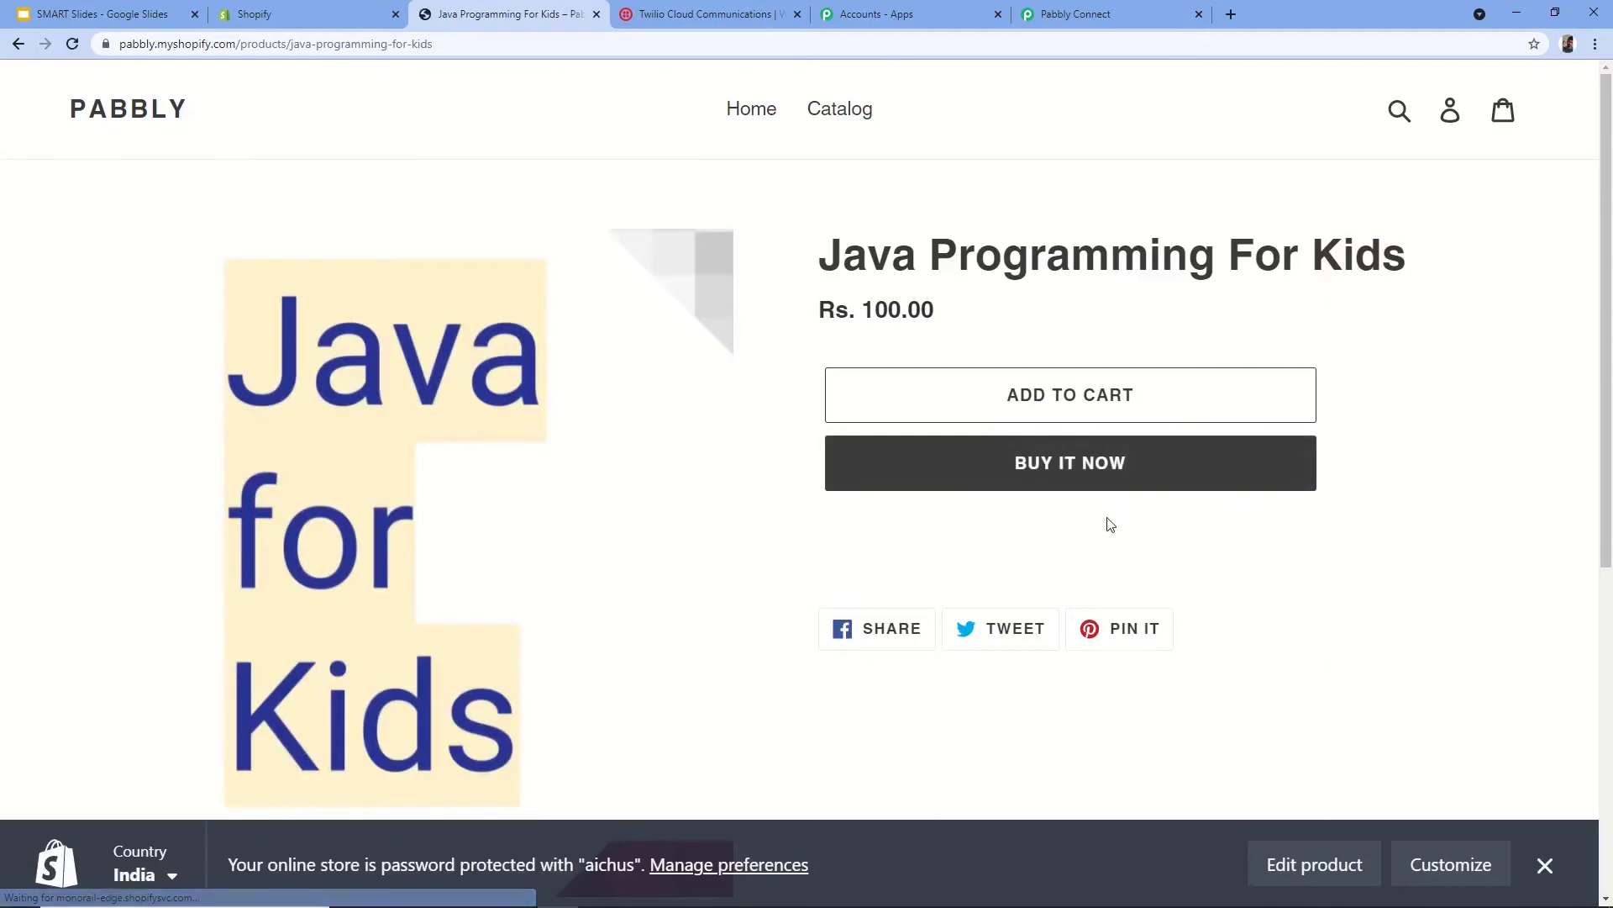
scroll(1110, 524, down, 1)
click(1066, 396)
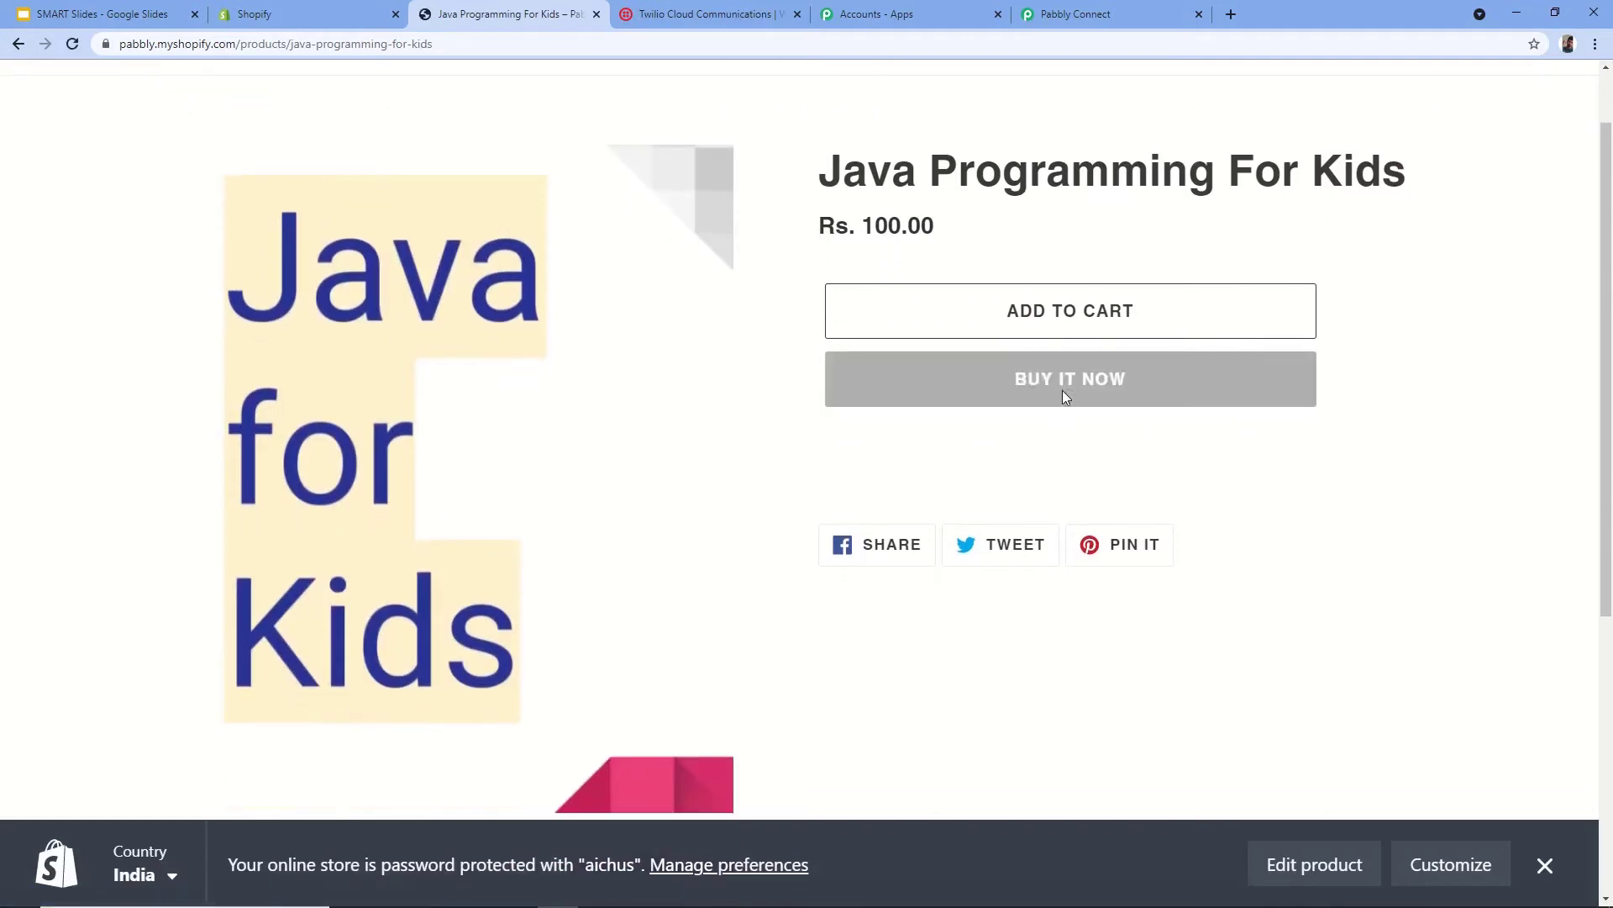
click(1064, 395)
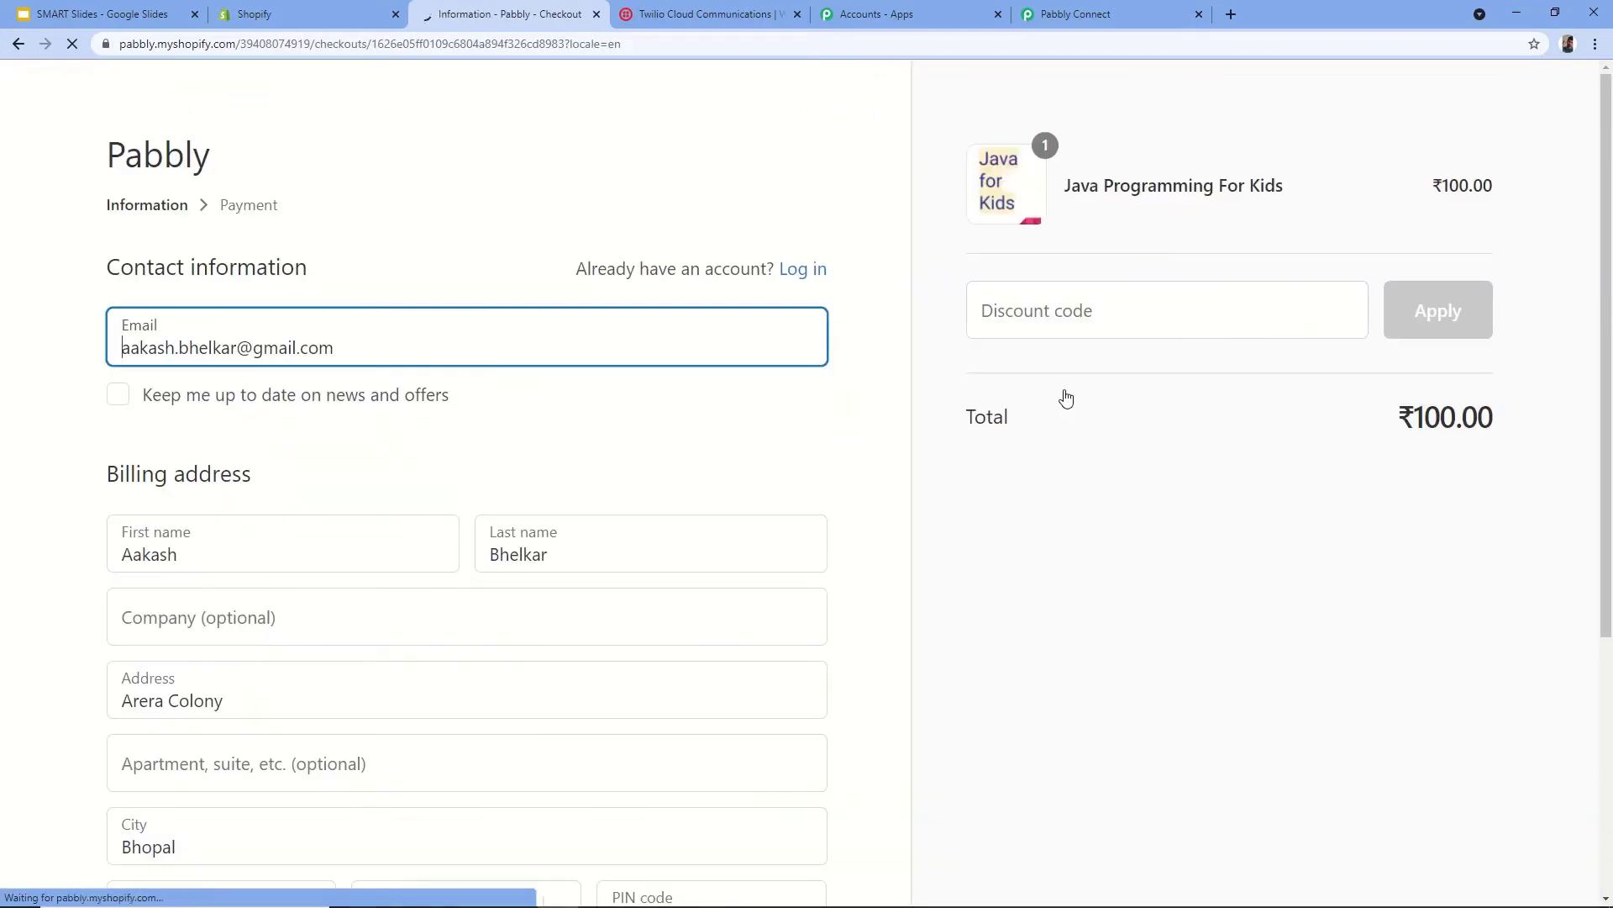
- Save the checkout information and continue to payment
scroll(389, 332, down, 2)
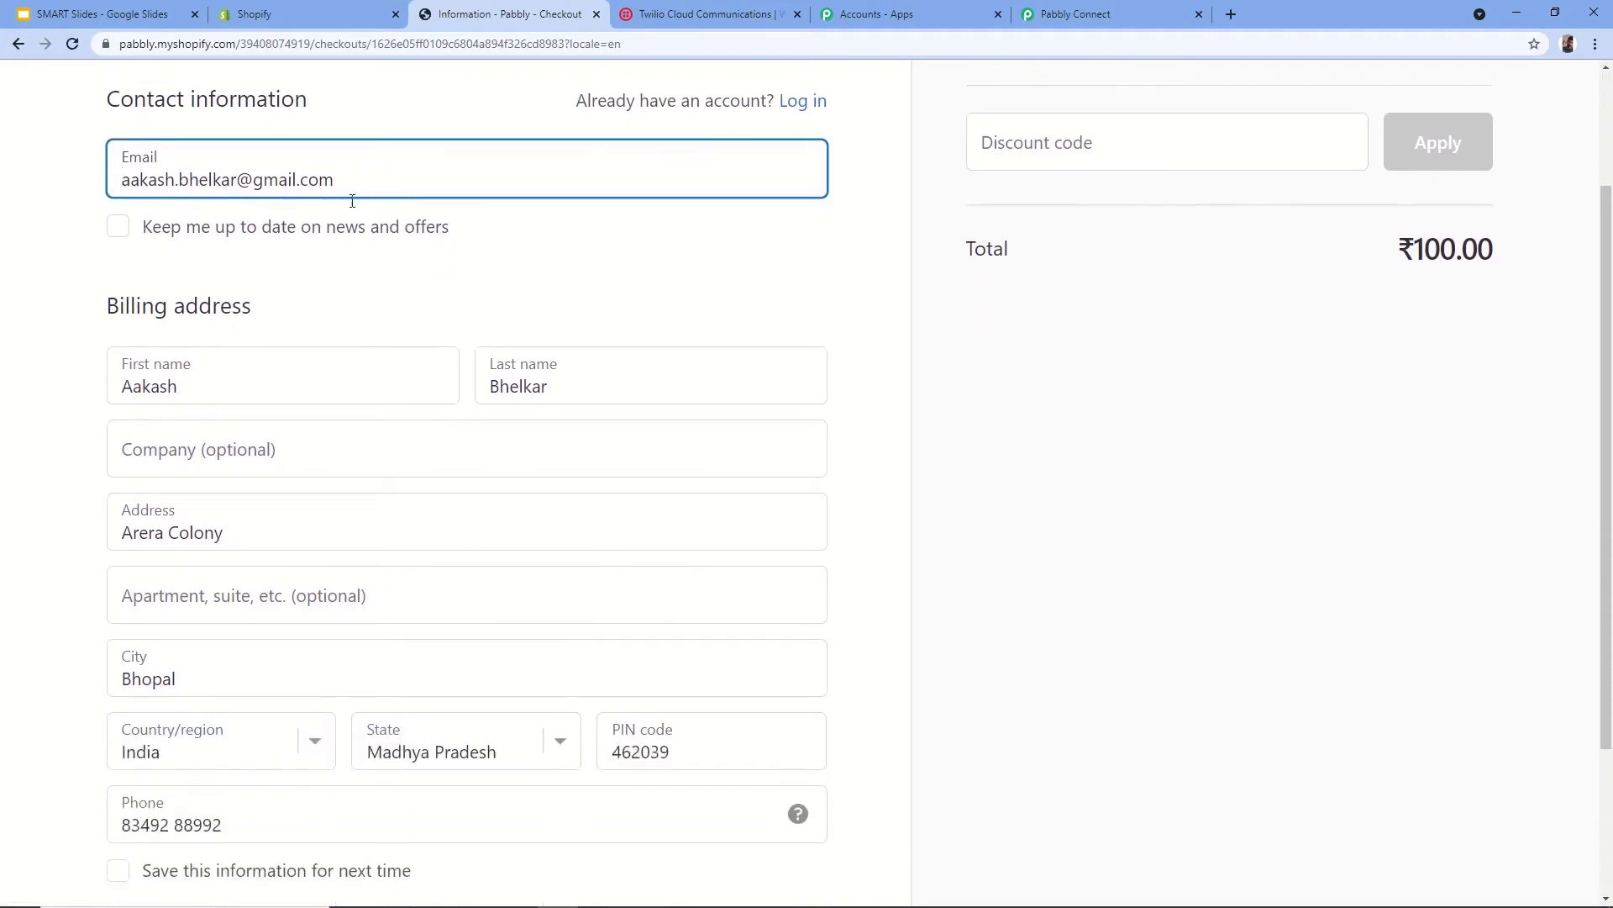
scroll(352, 201, down, 3)
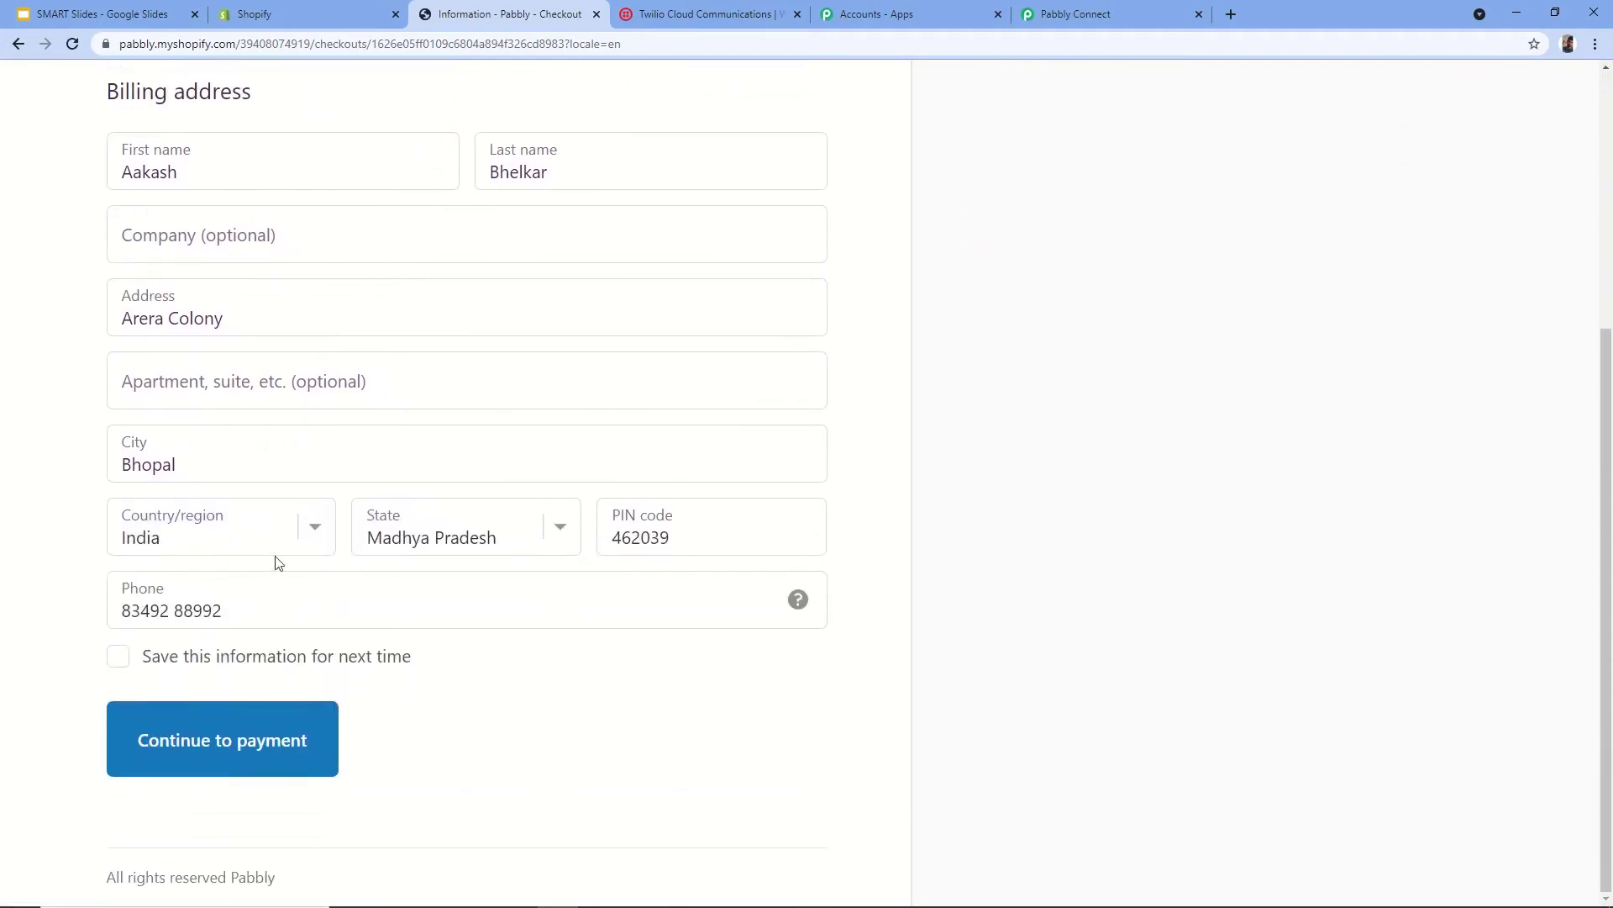
click(119, 661)
click(178, 752)
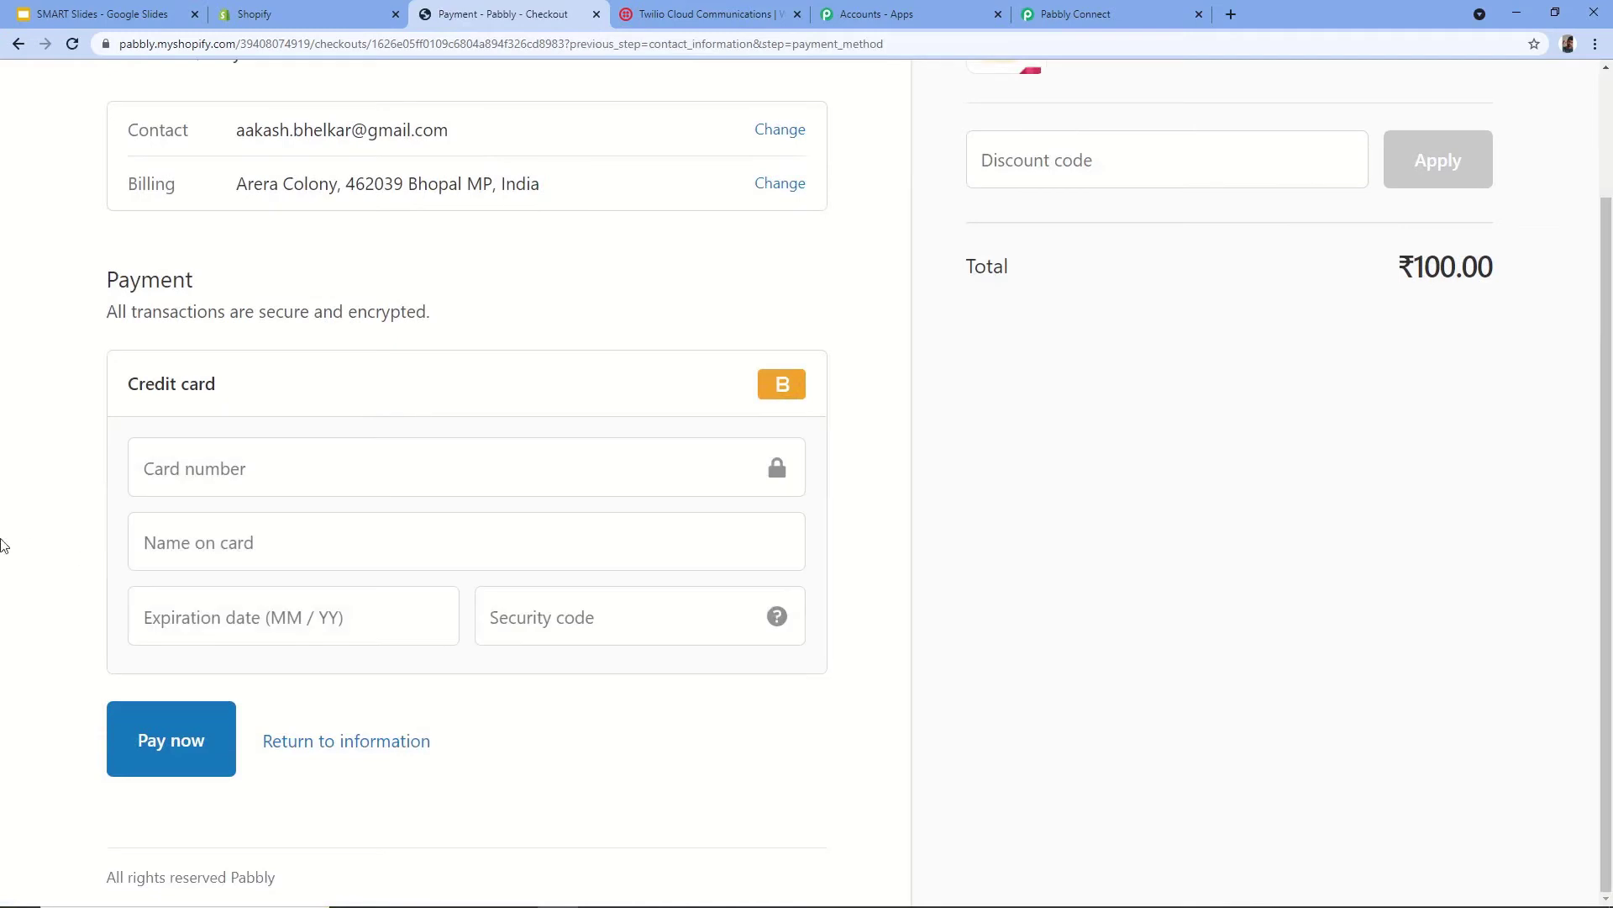
- Pay with Bogus Gateway test card 1, expiry 1225, code 123 to place the ₹100.00 order
click(274, 461)
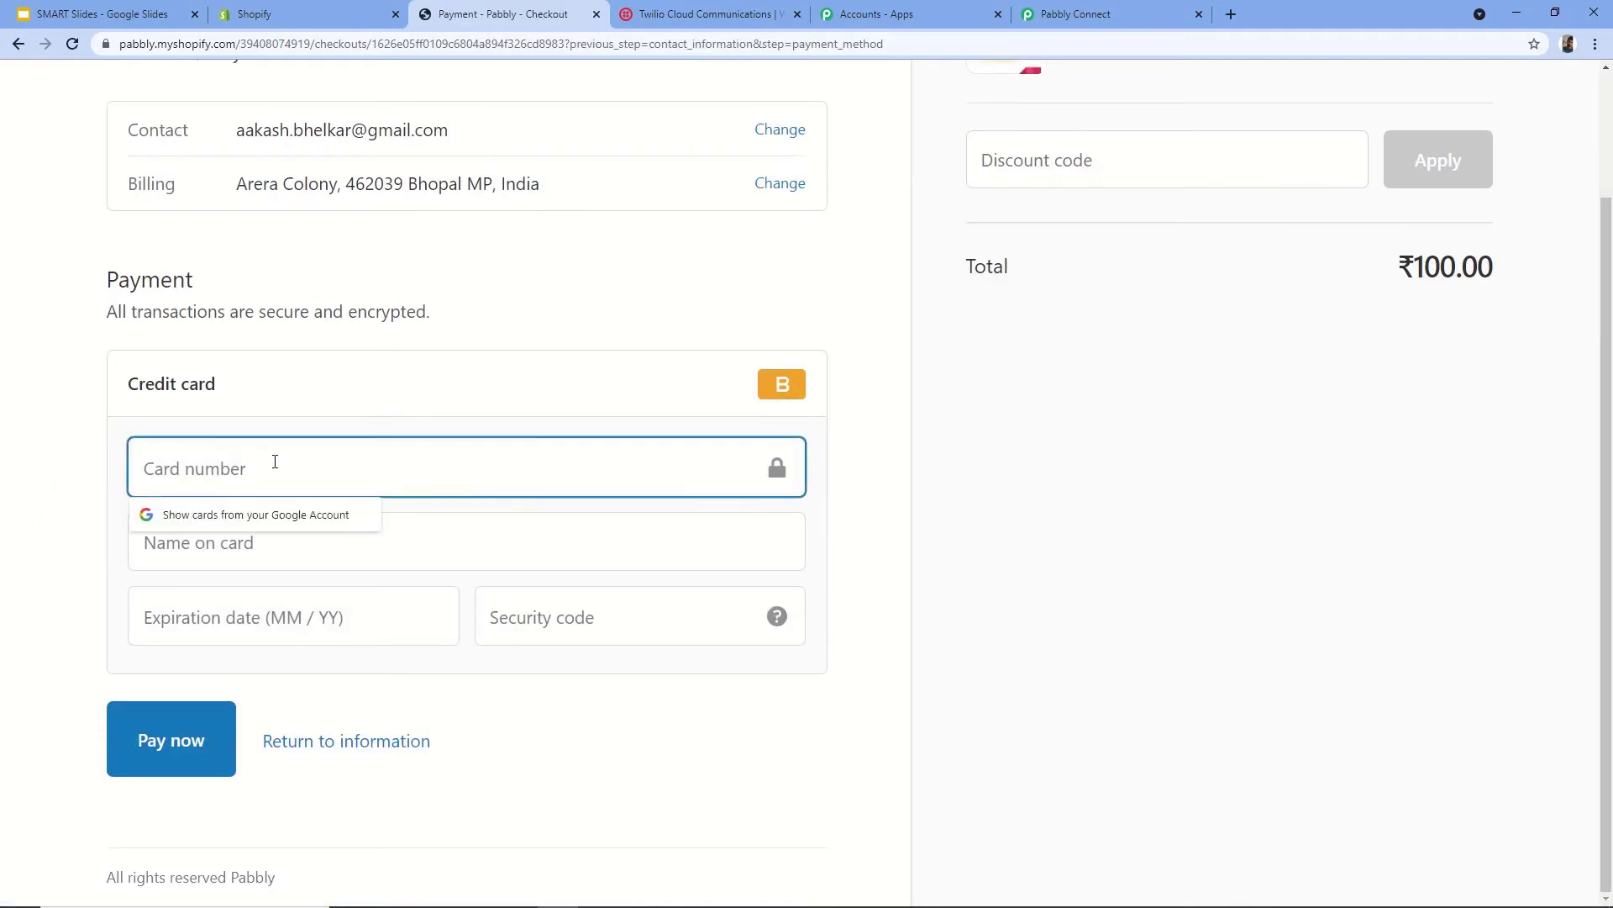
text(1)
key(Tab)
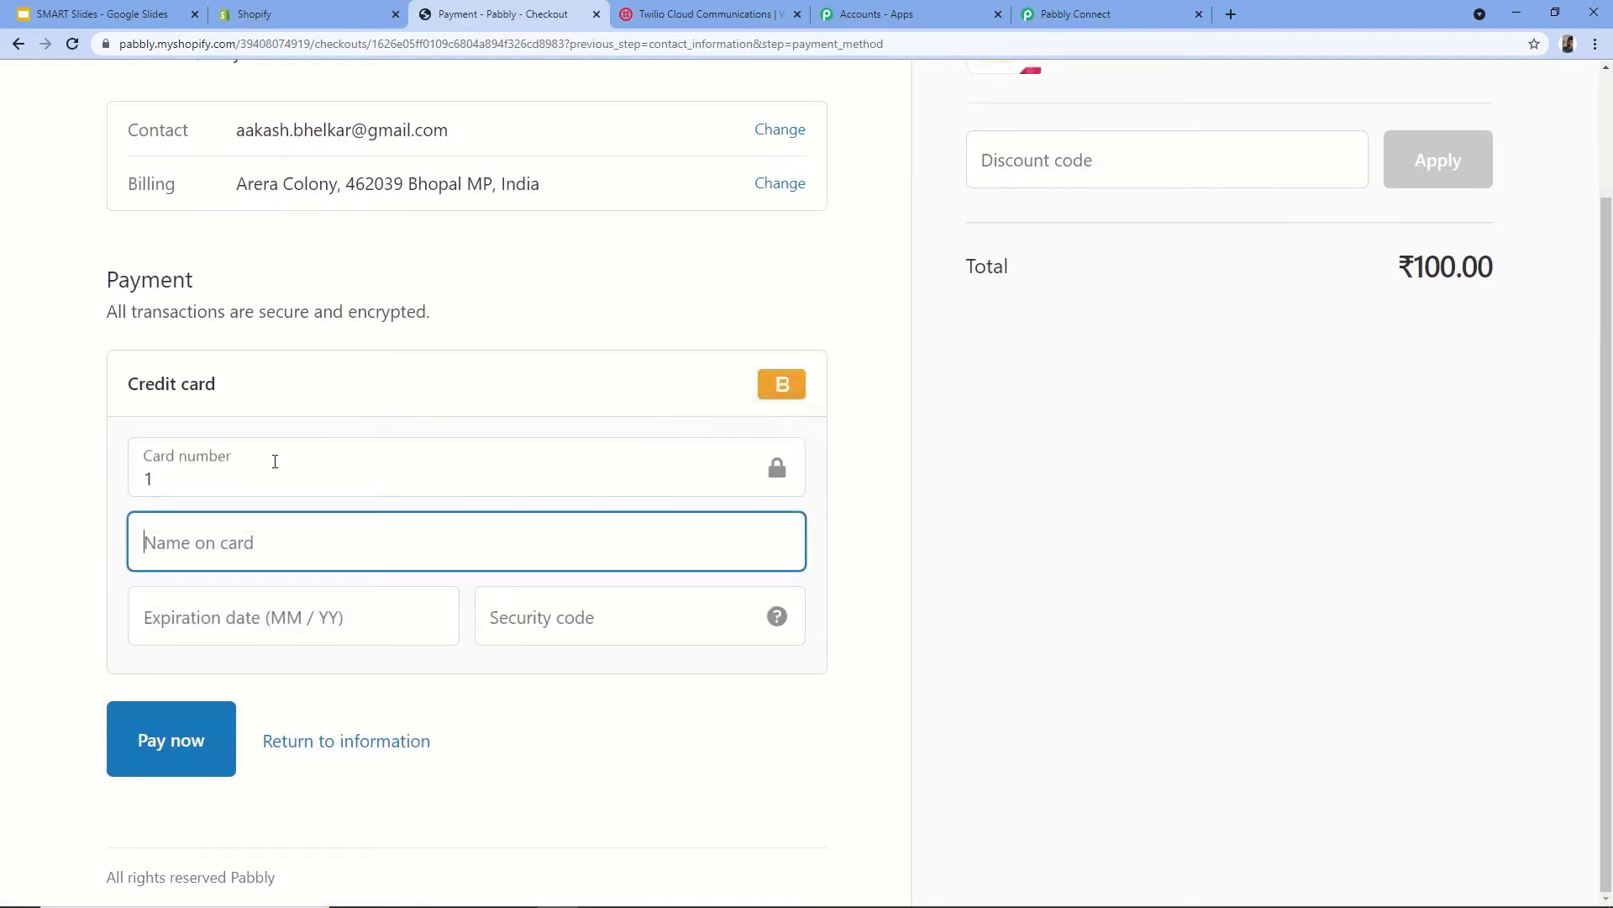
text(Bogus)
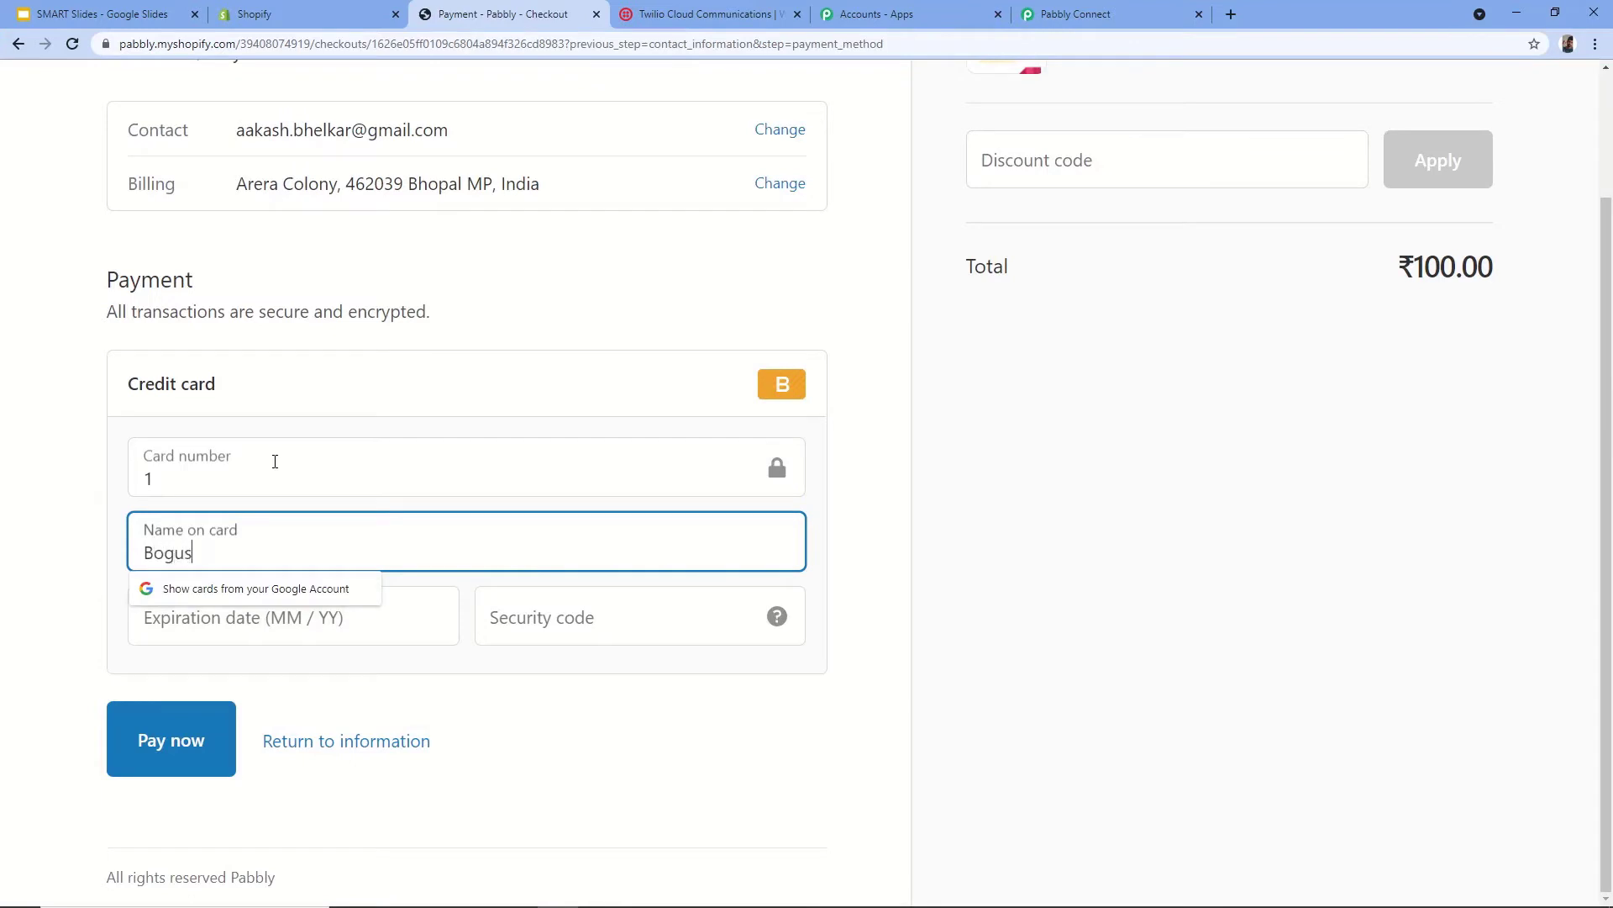
text( Gateway)
key(Tab)
text(1225)
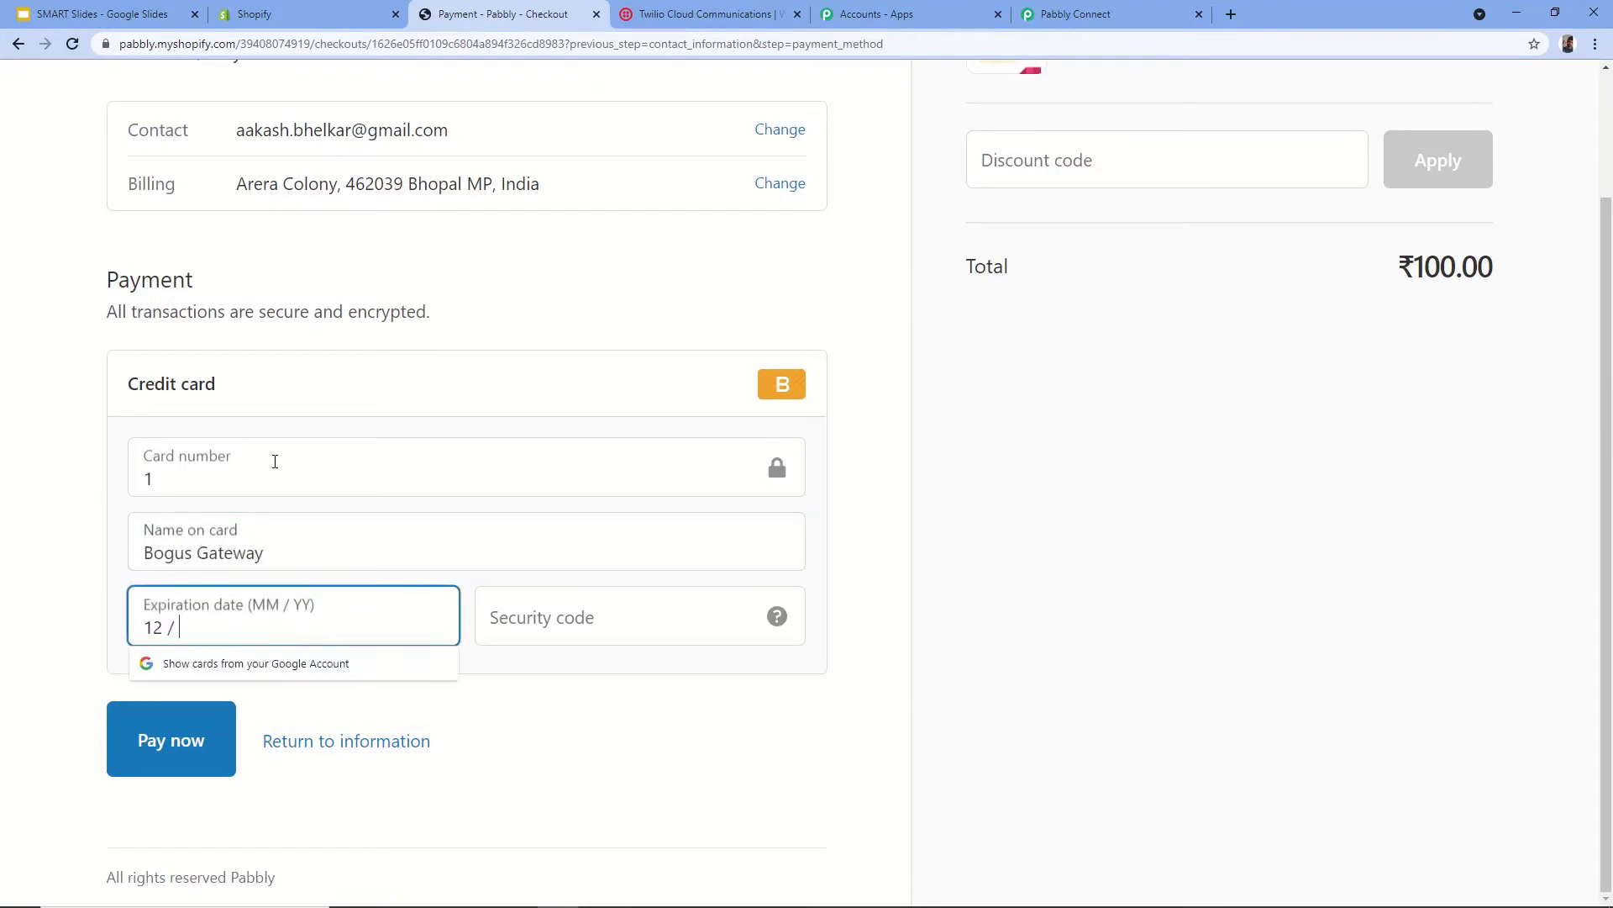
key(Tab)
text(123)
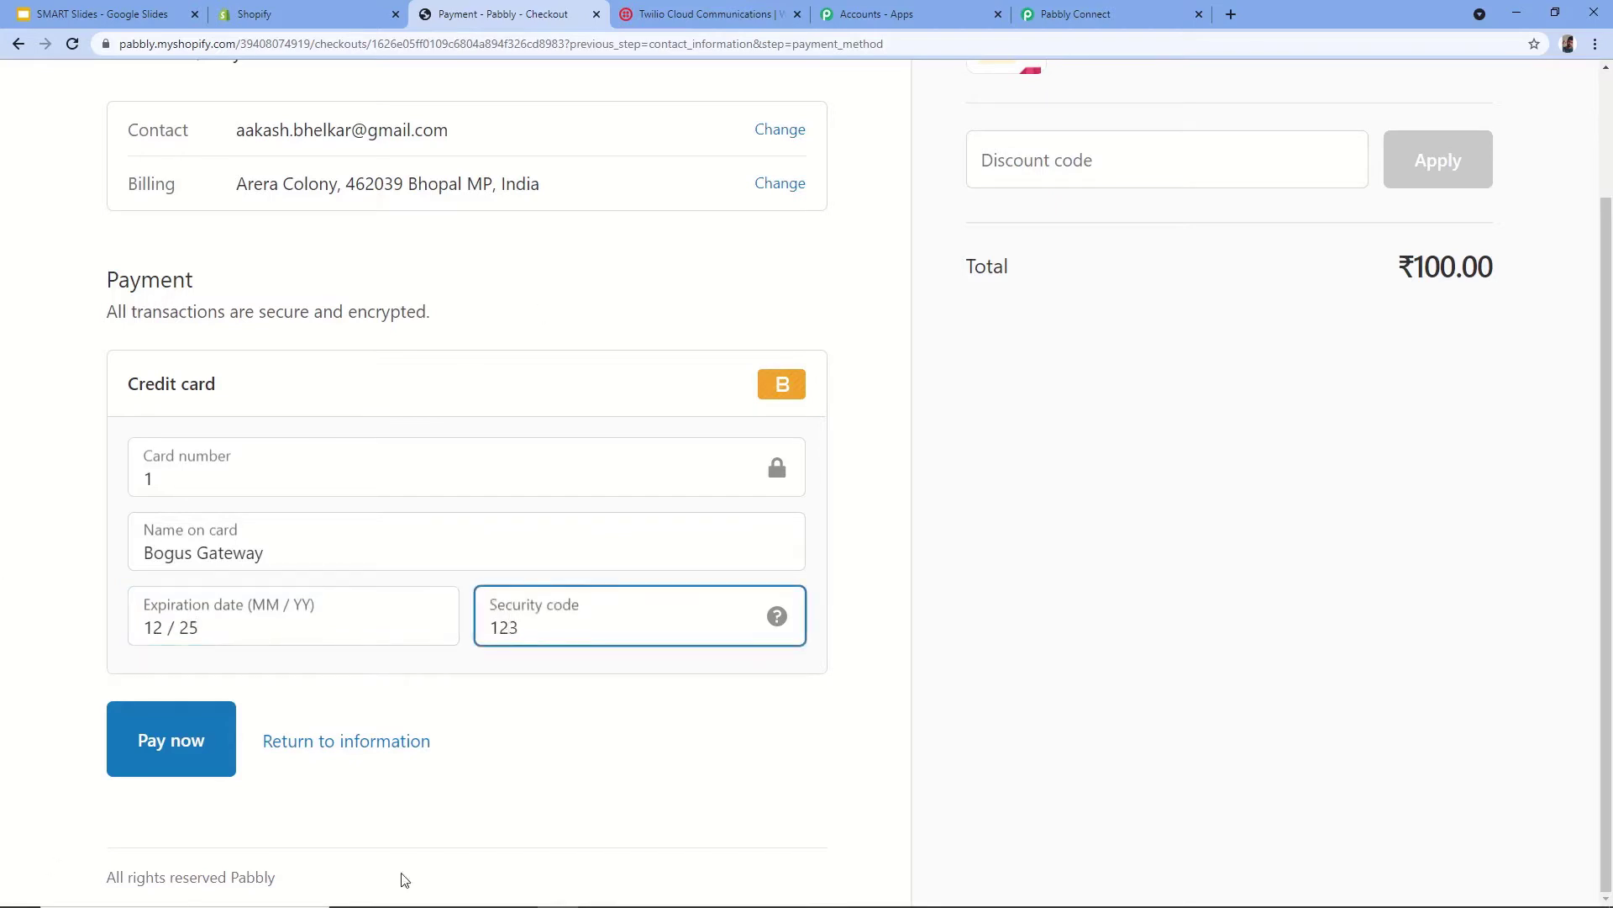
click(204, 736)
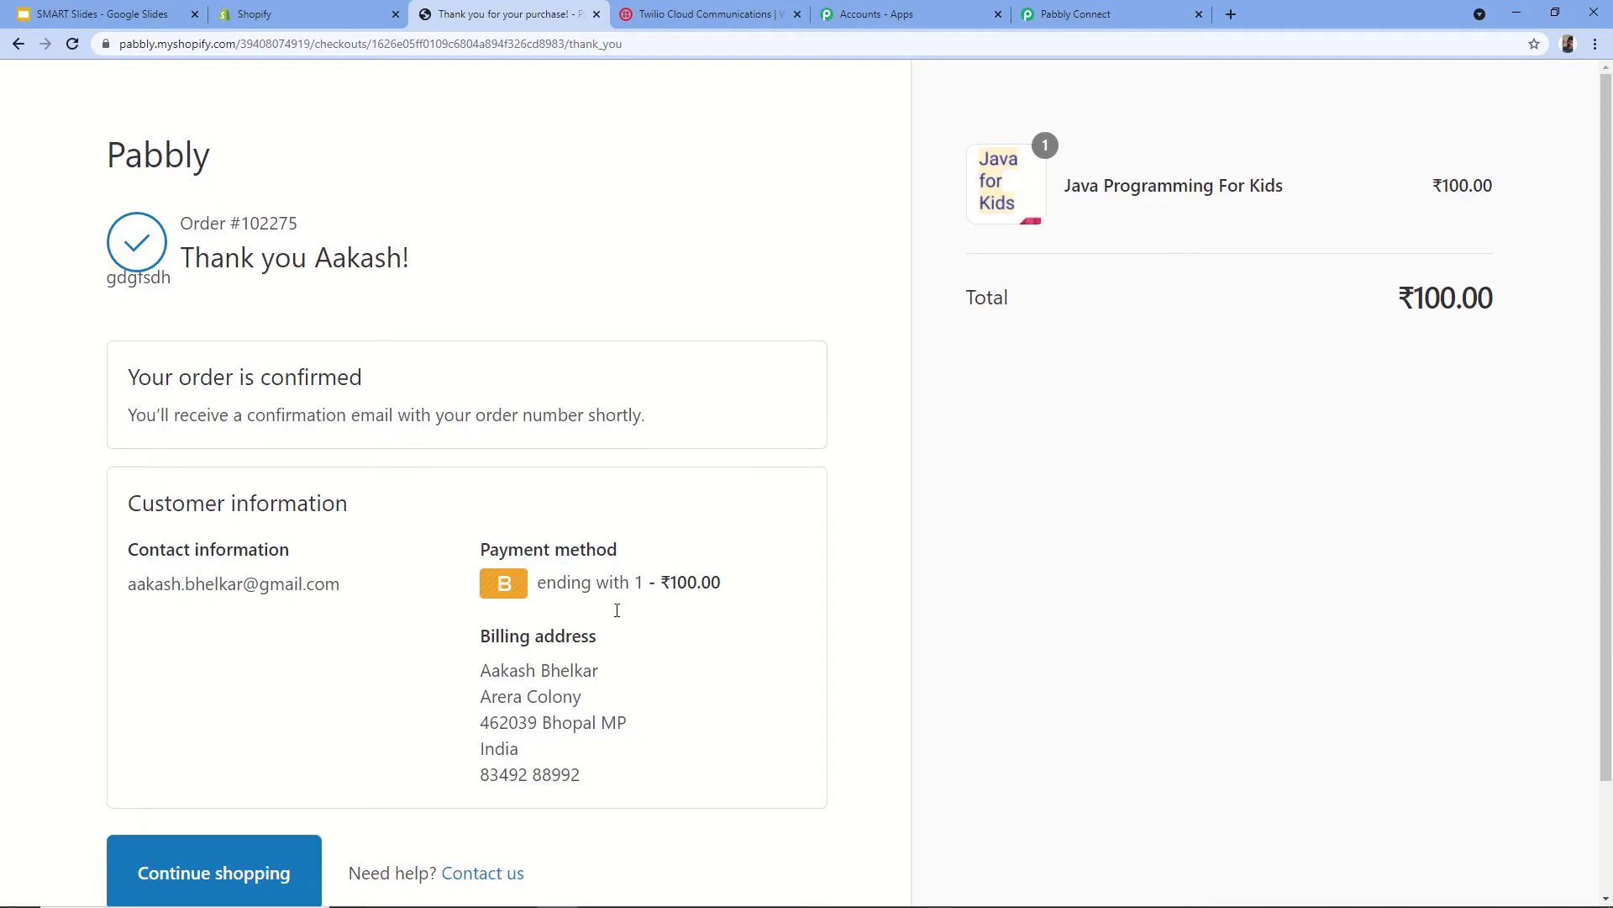
click(1075, 15)
scroll(555, 396, down, 3)
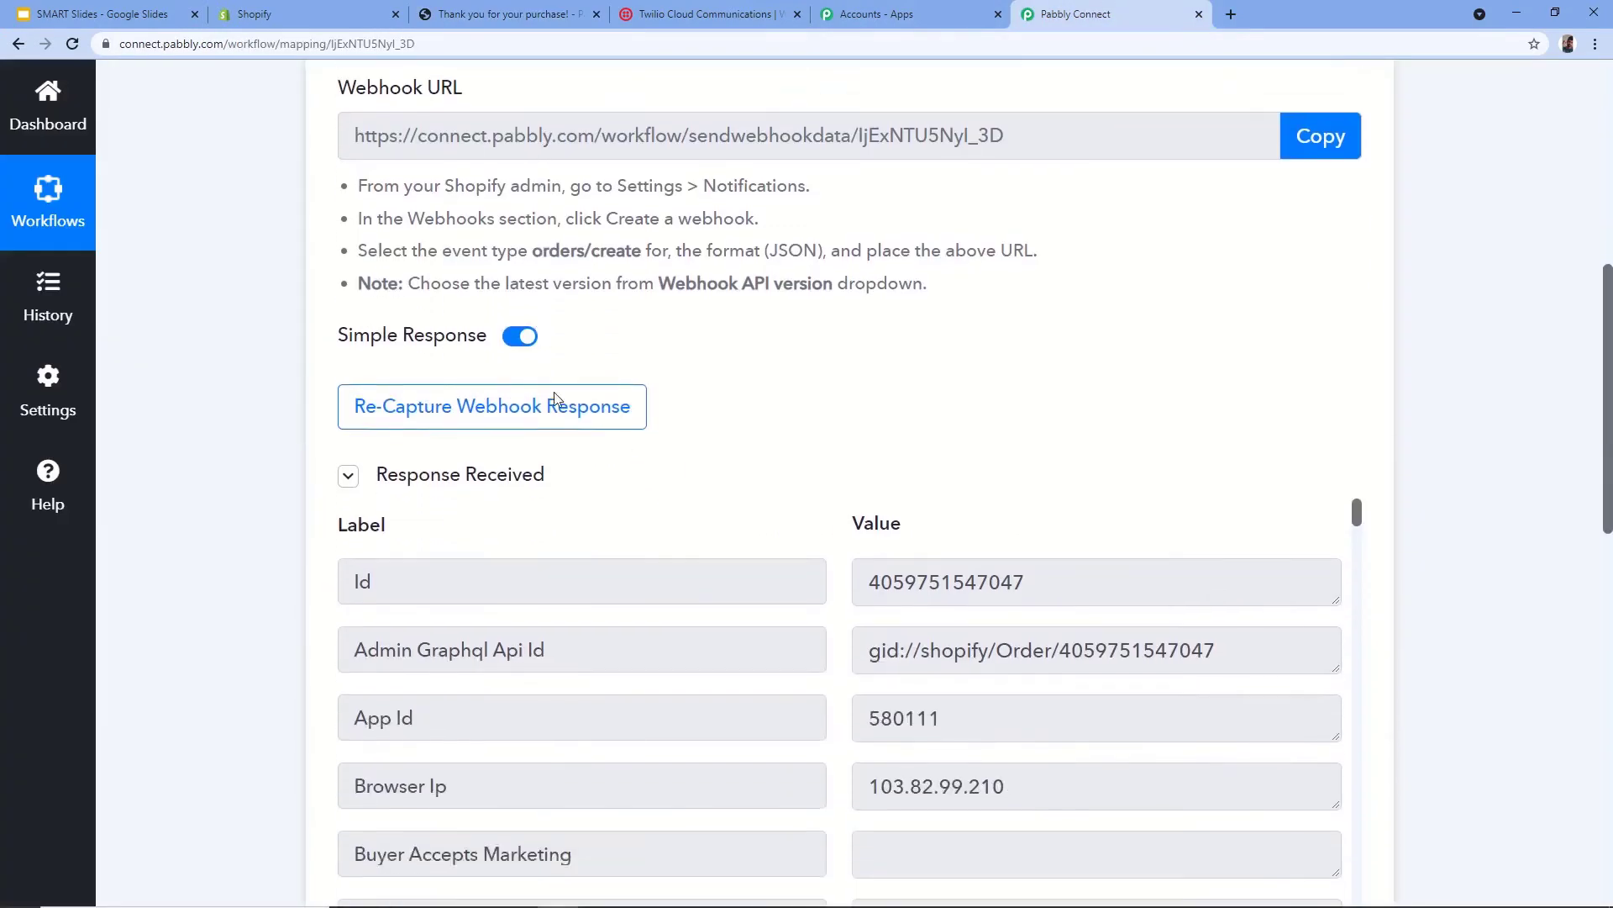
scroll(522, 310, down, 2)
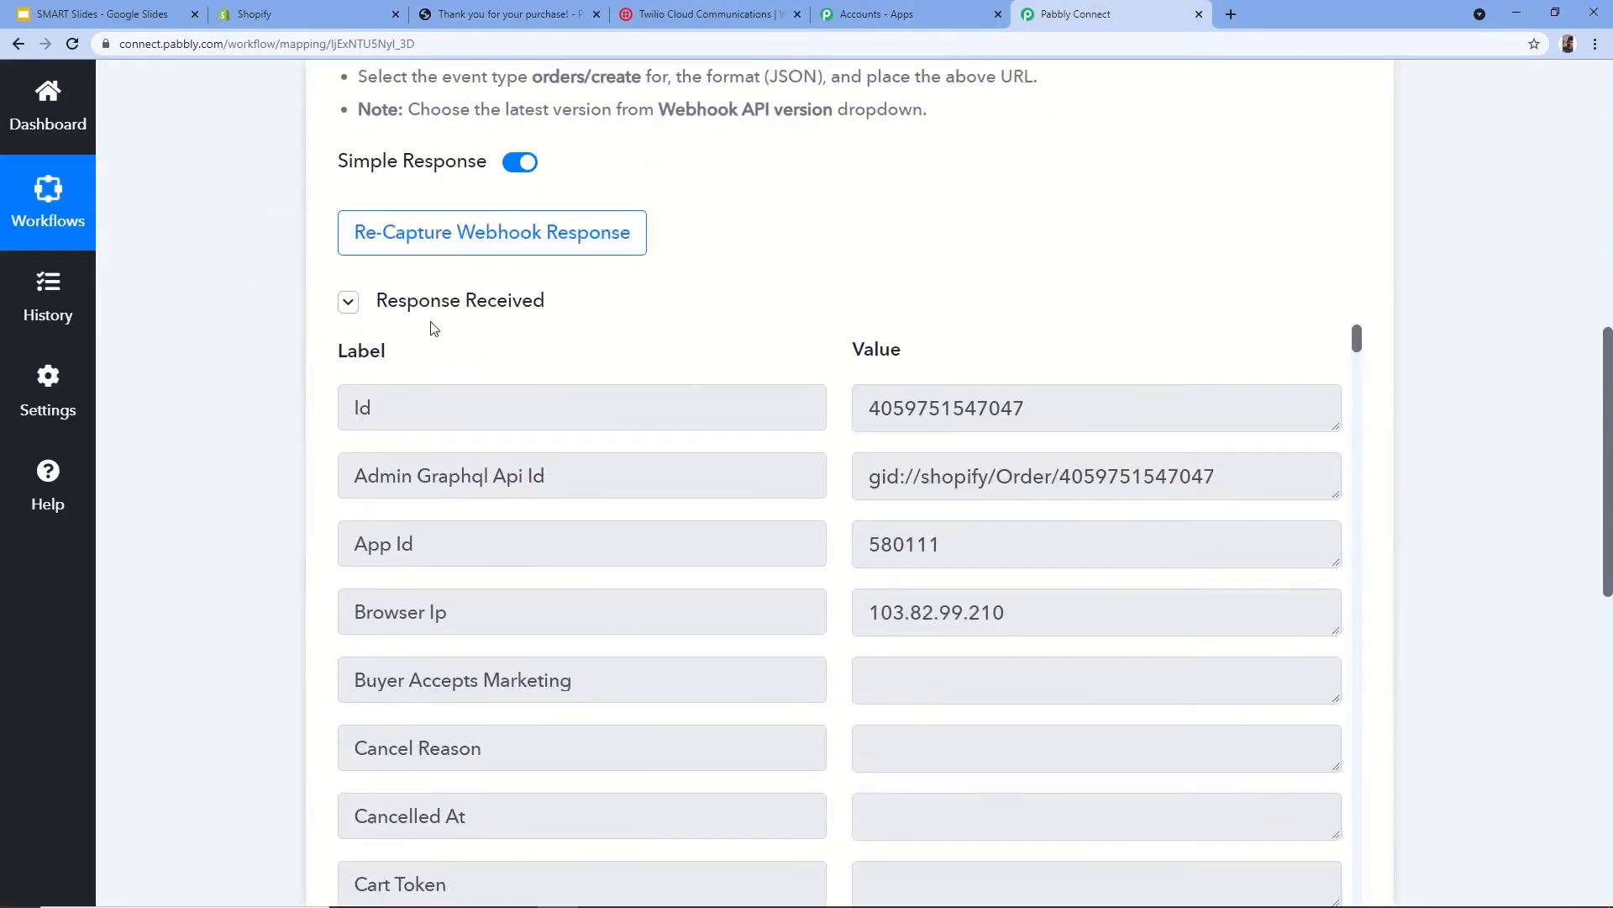
scroll(803, 405, down, 7)
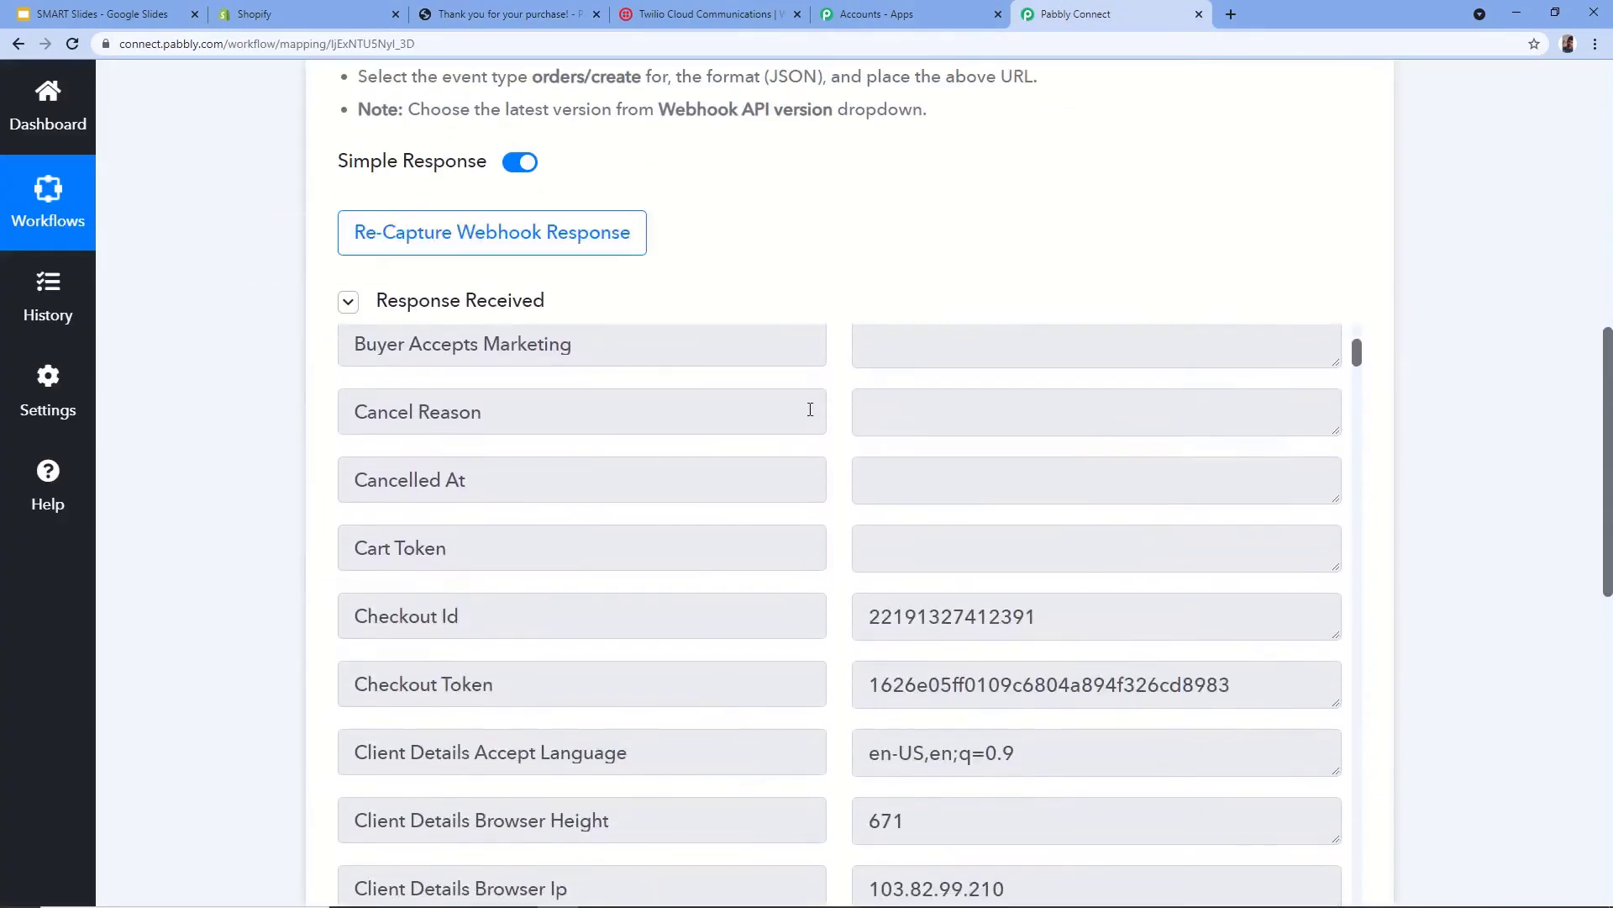
scroll(810, 414, down, 1)
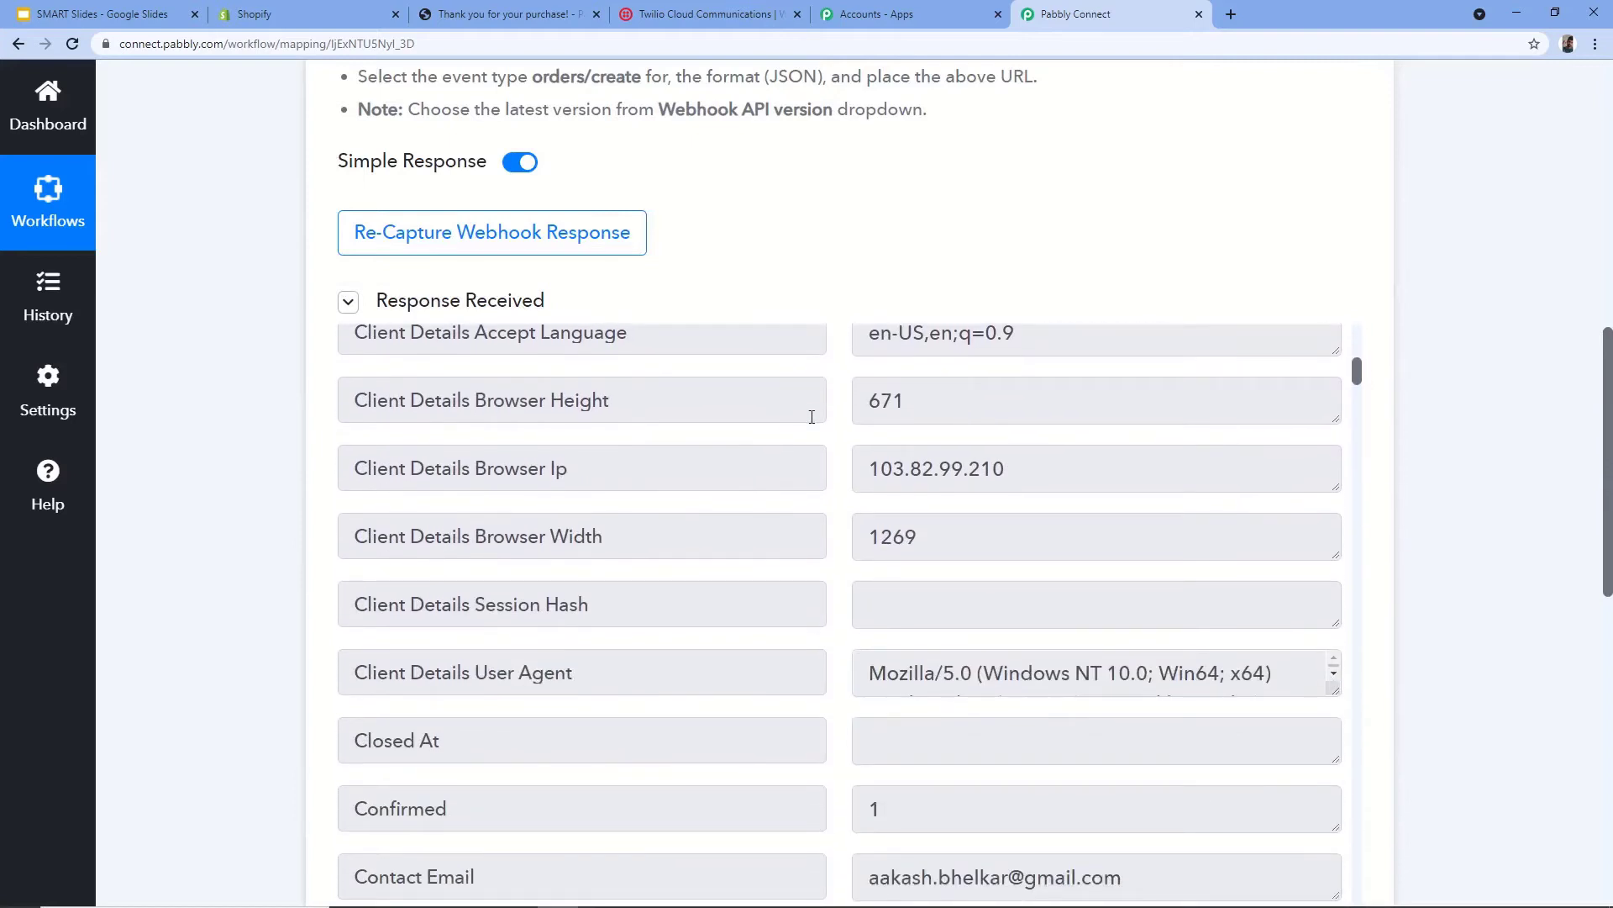
scroll(811, 417, down, 5)
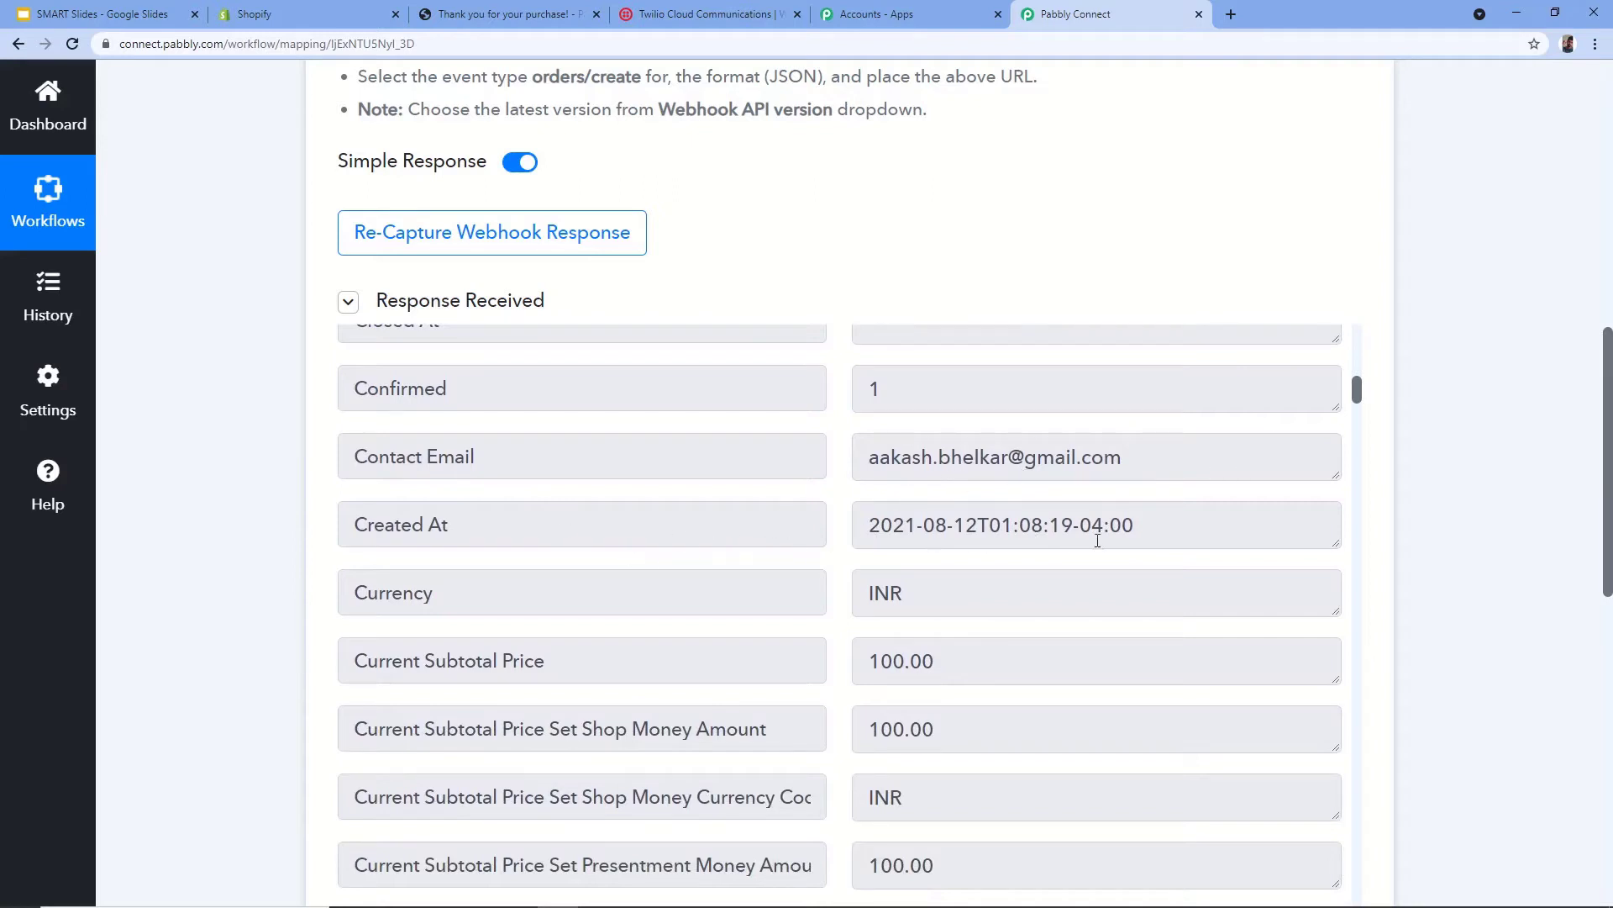
scroll(1098, 540, down, 1)
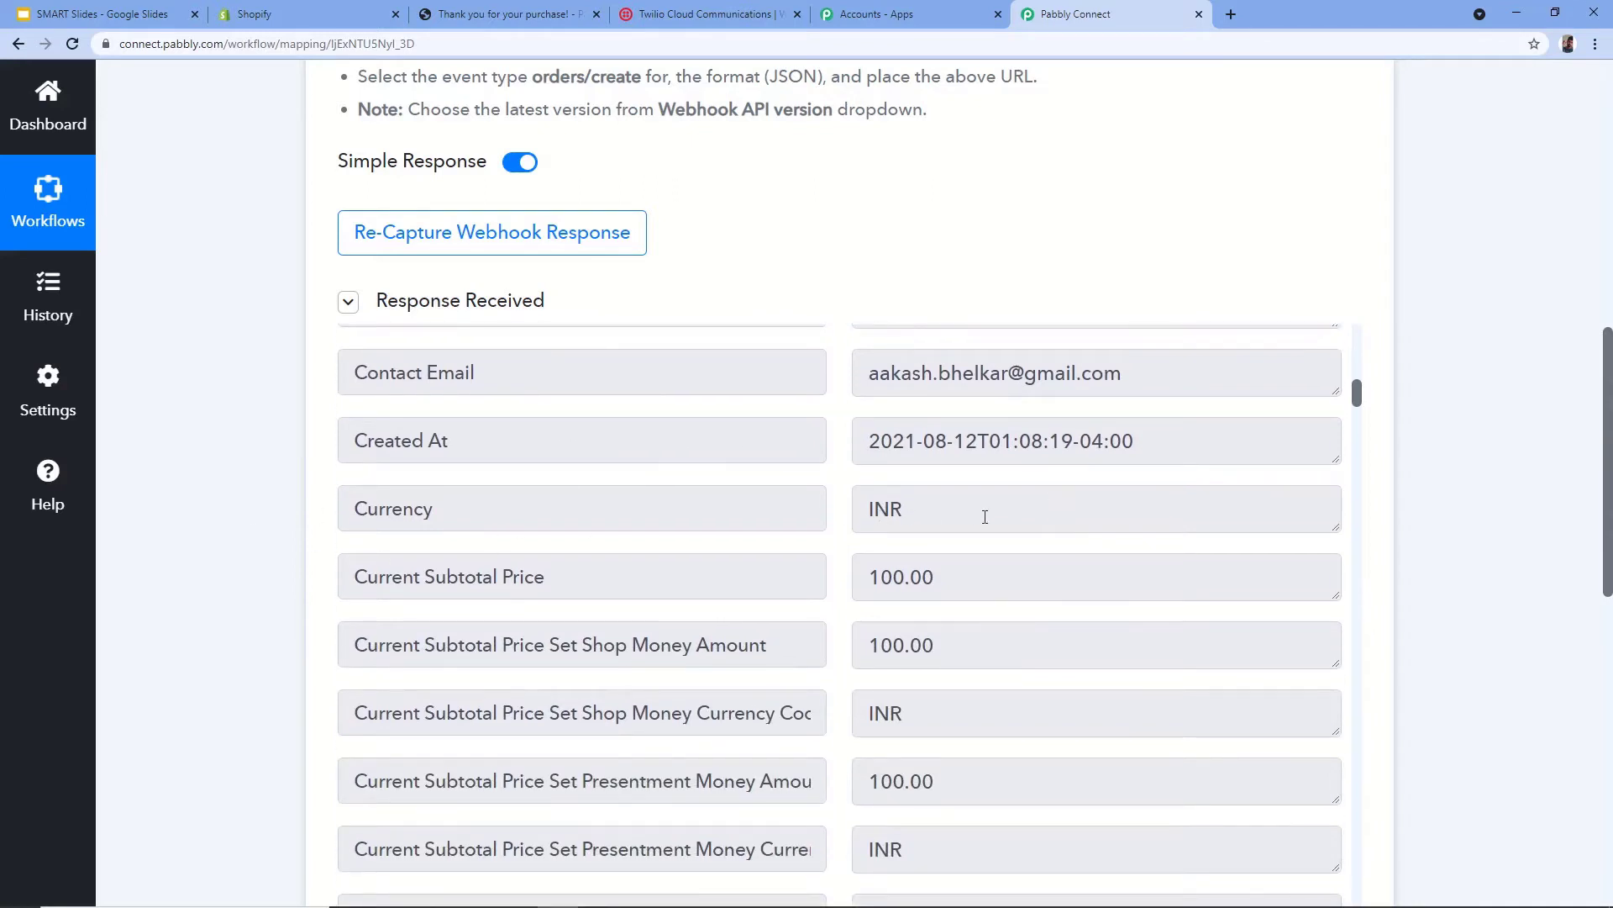
scroll(985, 516, down, 2)
scroll(943, 424, down, 15)
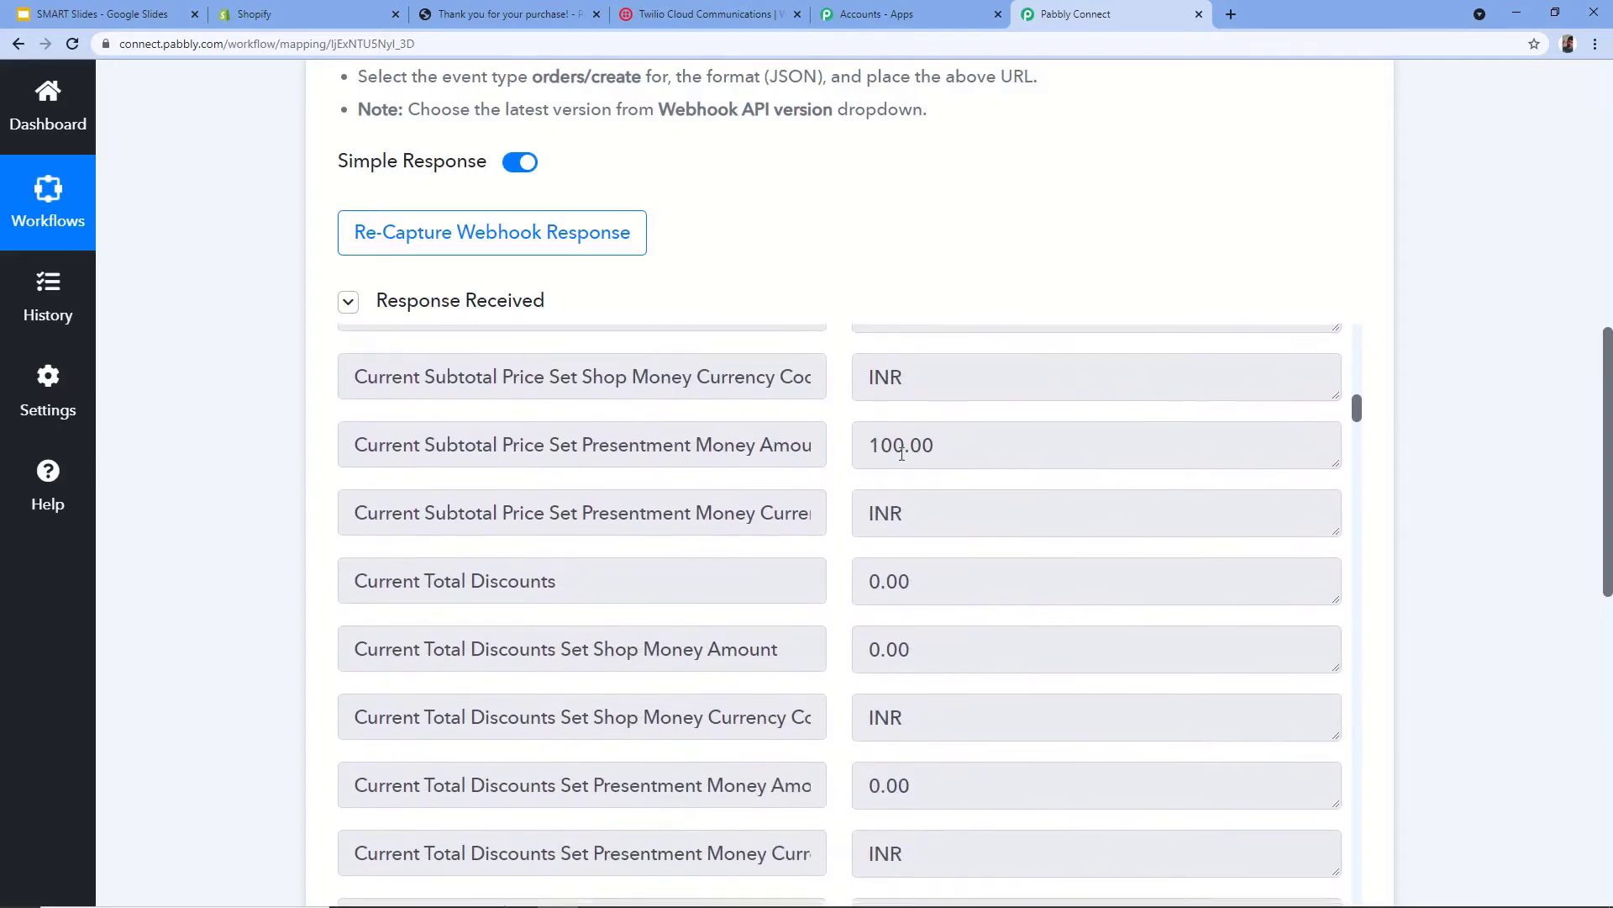
scroll(838, 496, down, 9)
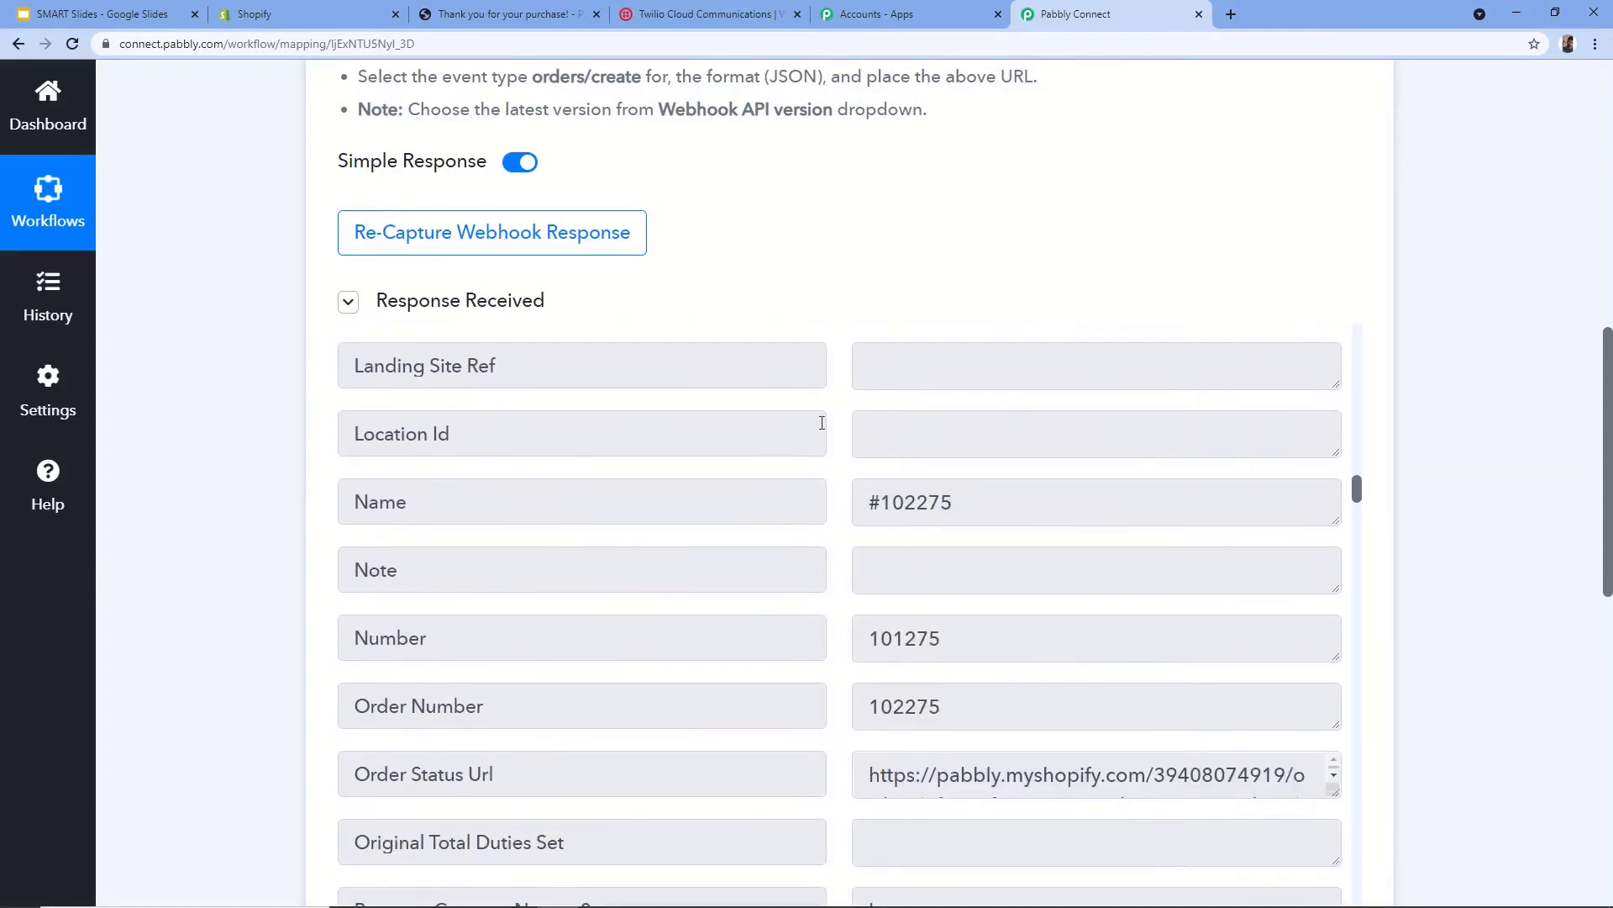
scroll(819, 426, down, 1)
scroll(835, 336, down, 1)
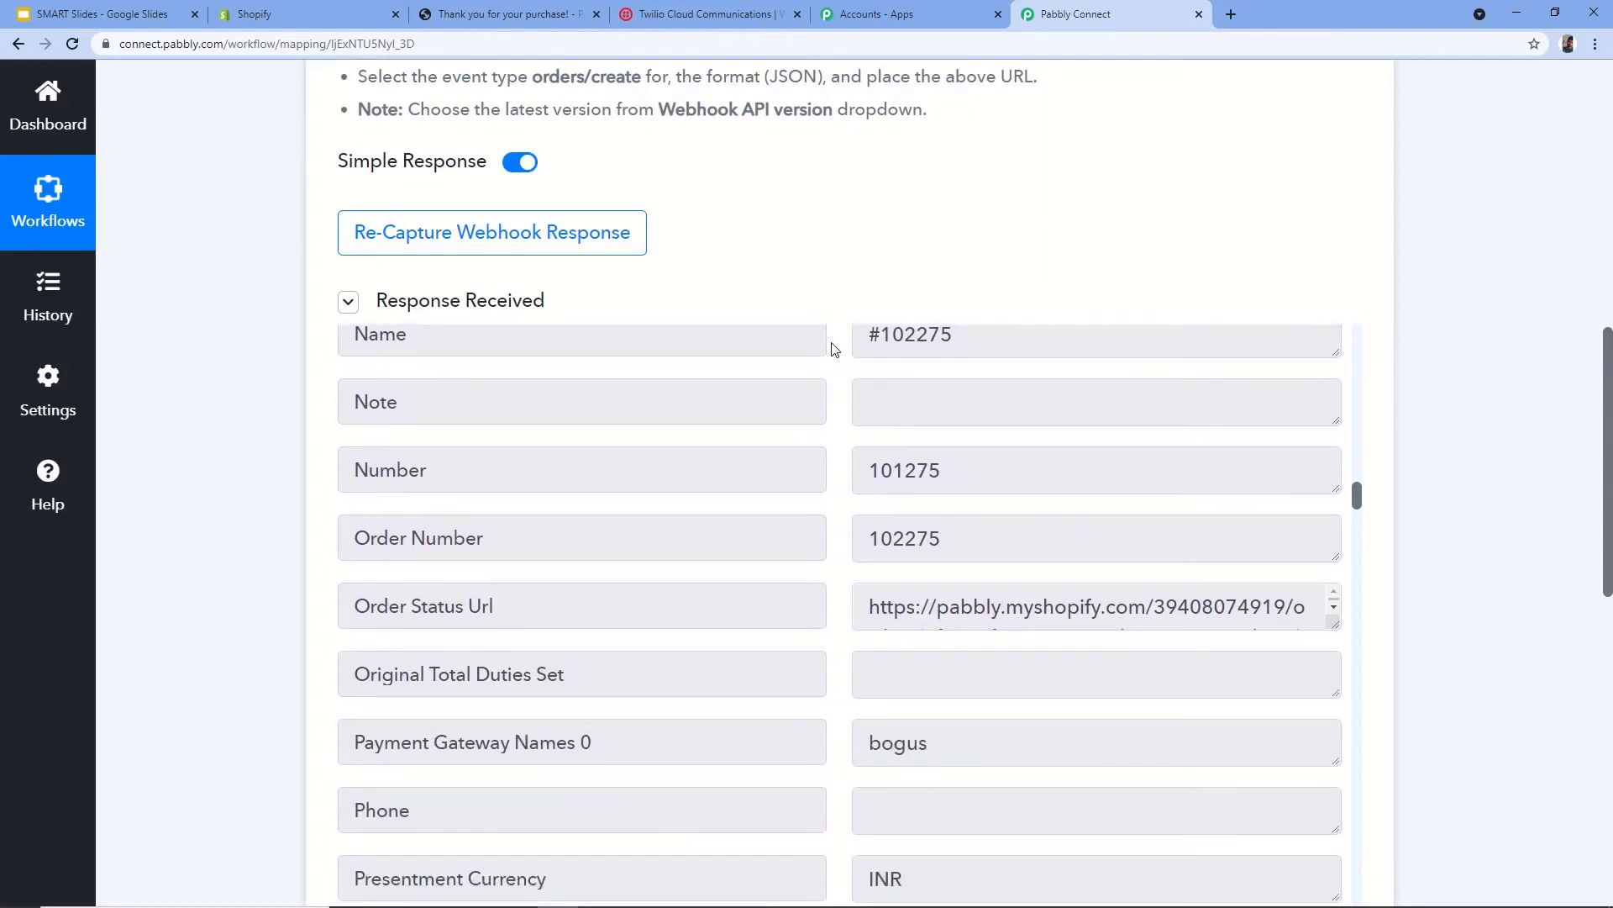
scroll(832, 349, down, 3)
scroll(249, 386, down, 2)
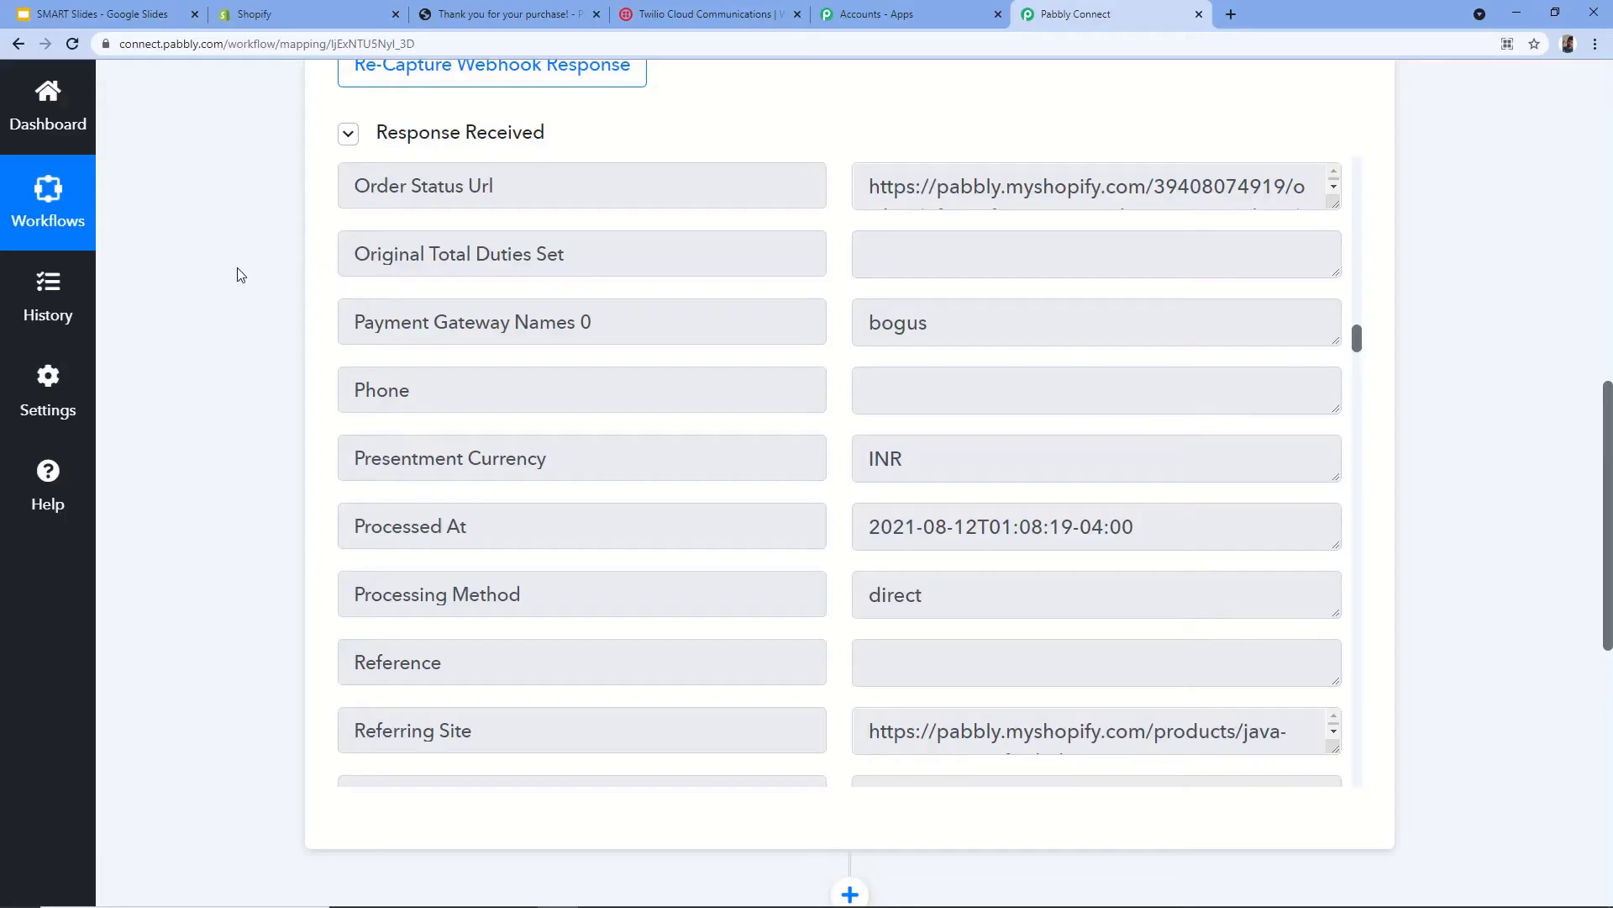
scroll(241, 275, down, 7)
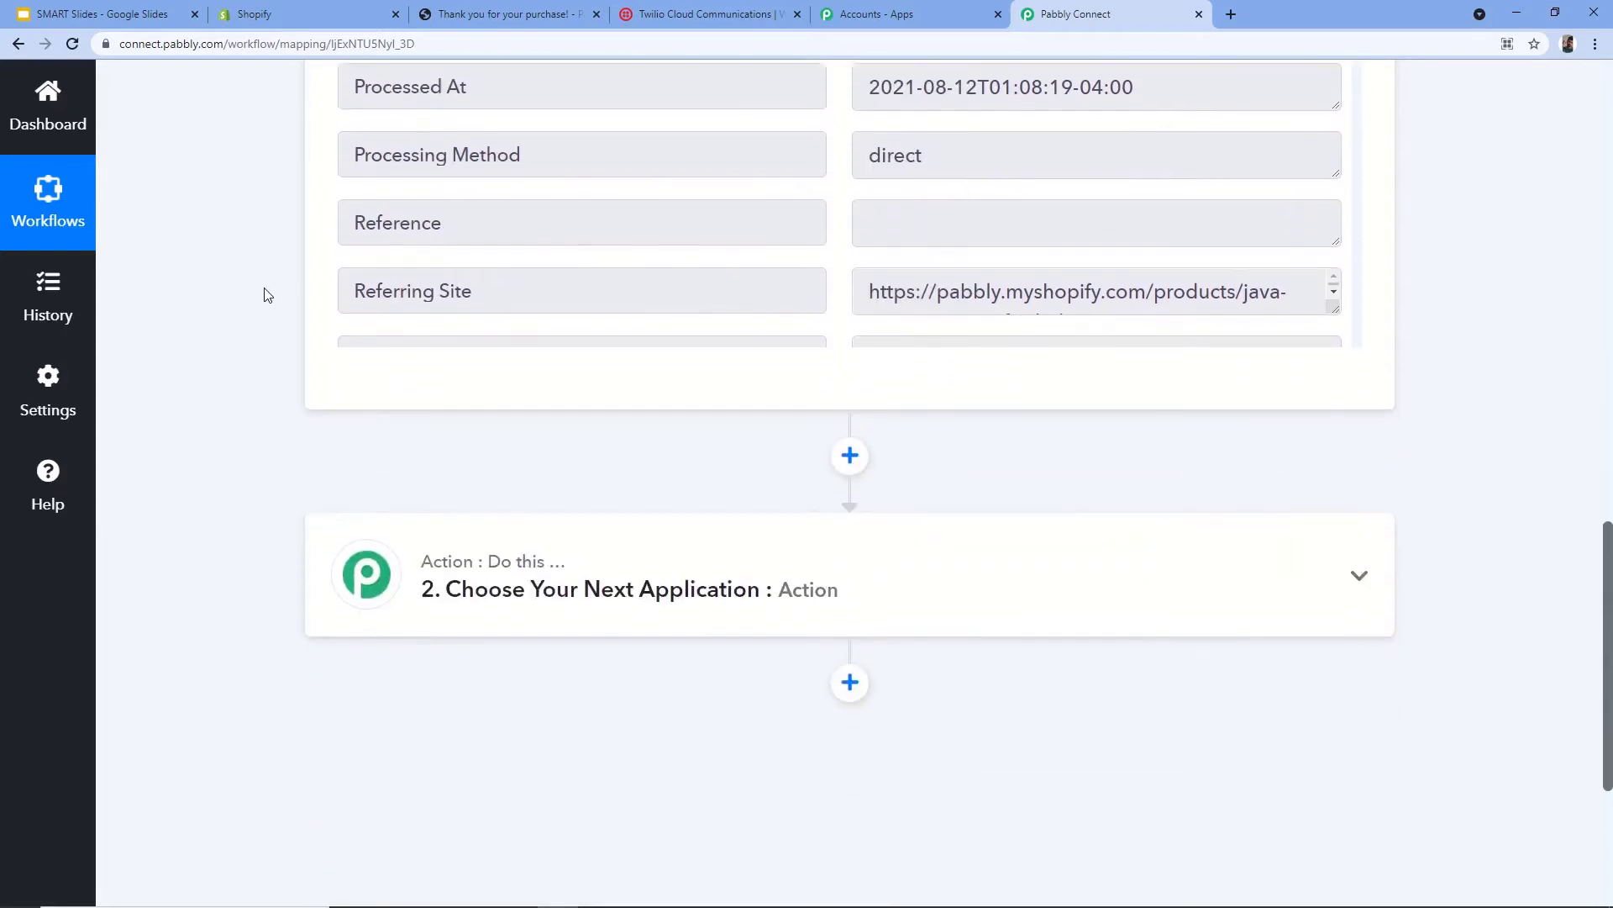
- Search for Twilio and choose it as the action app
click(656, 444)
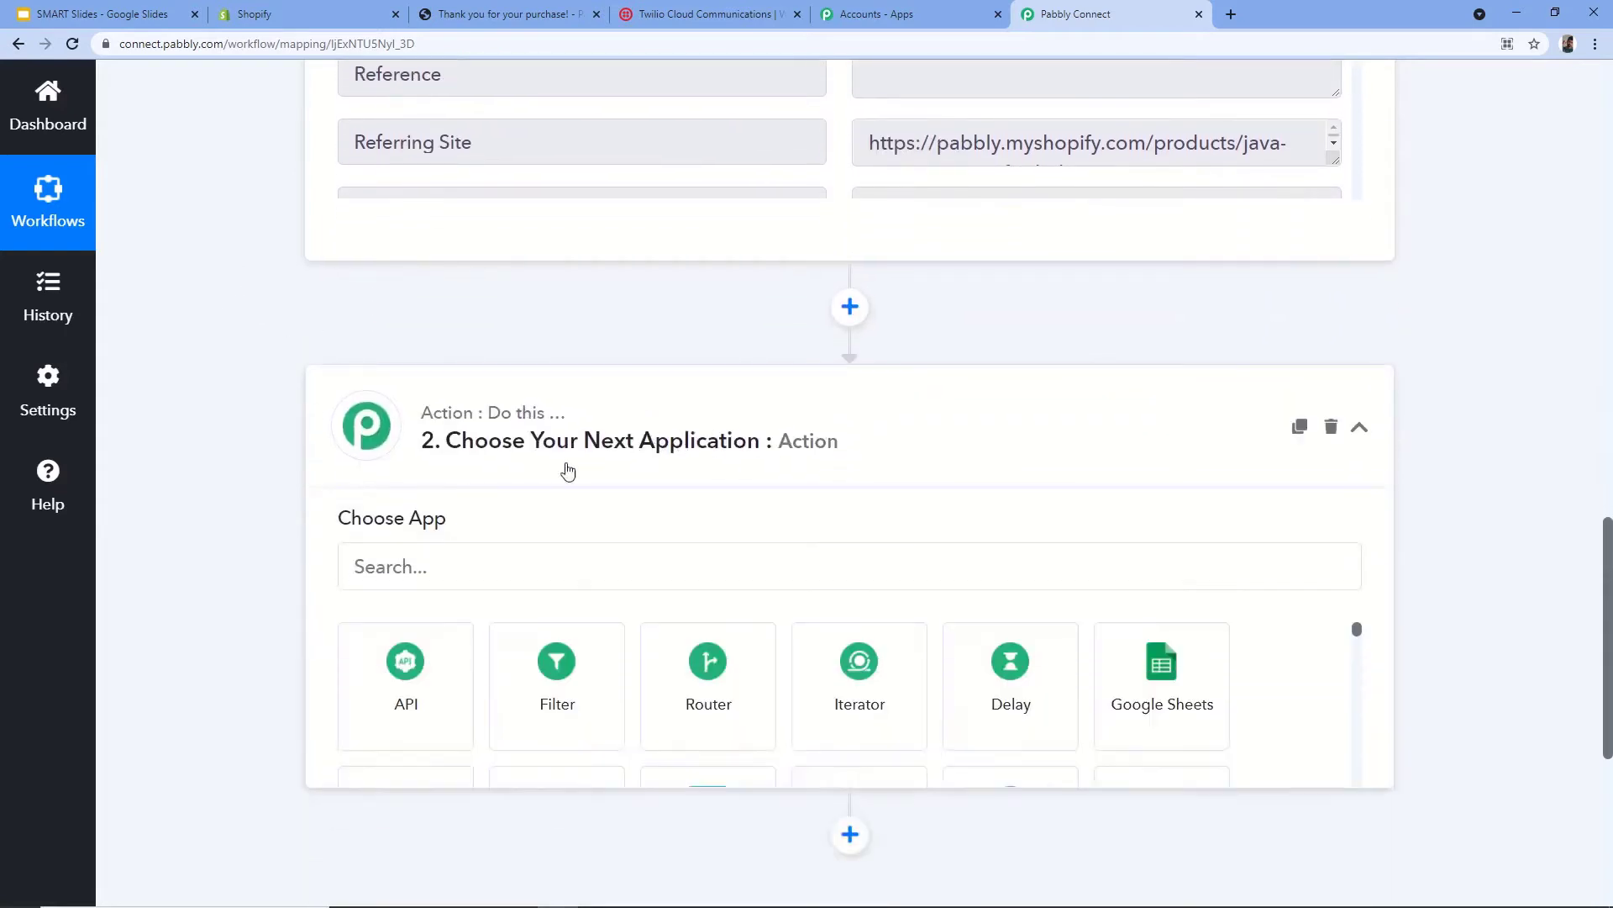
click(408, 494)
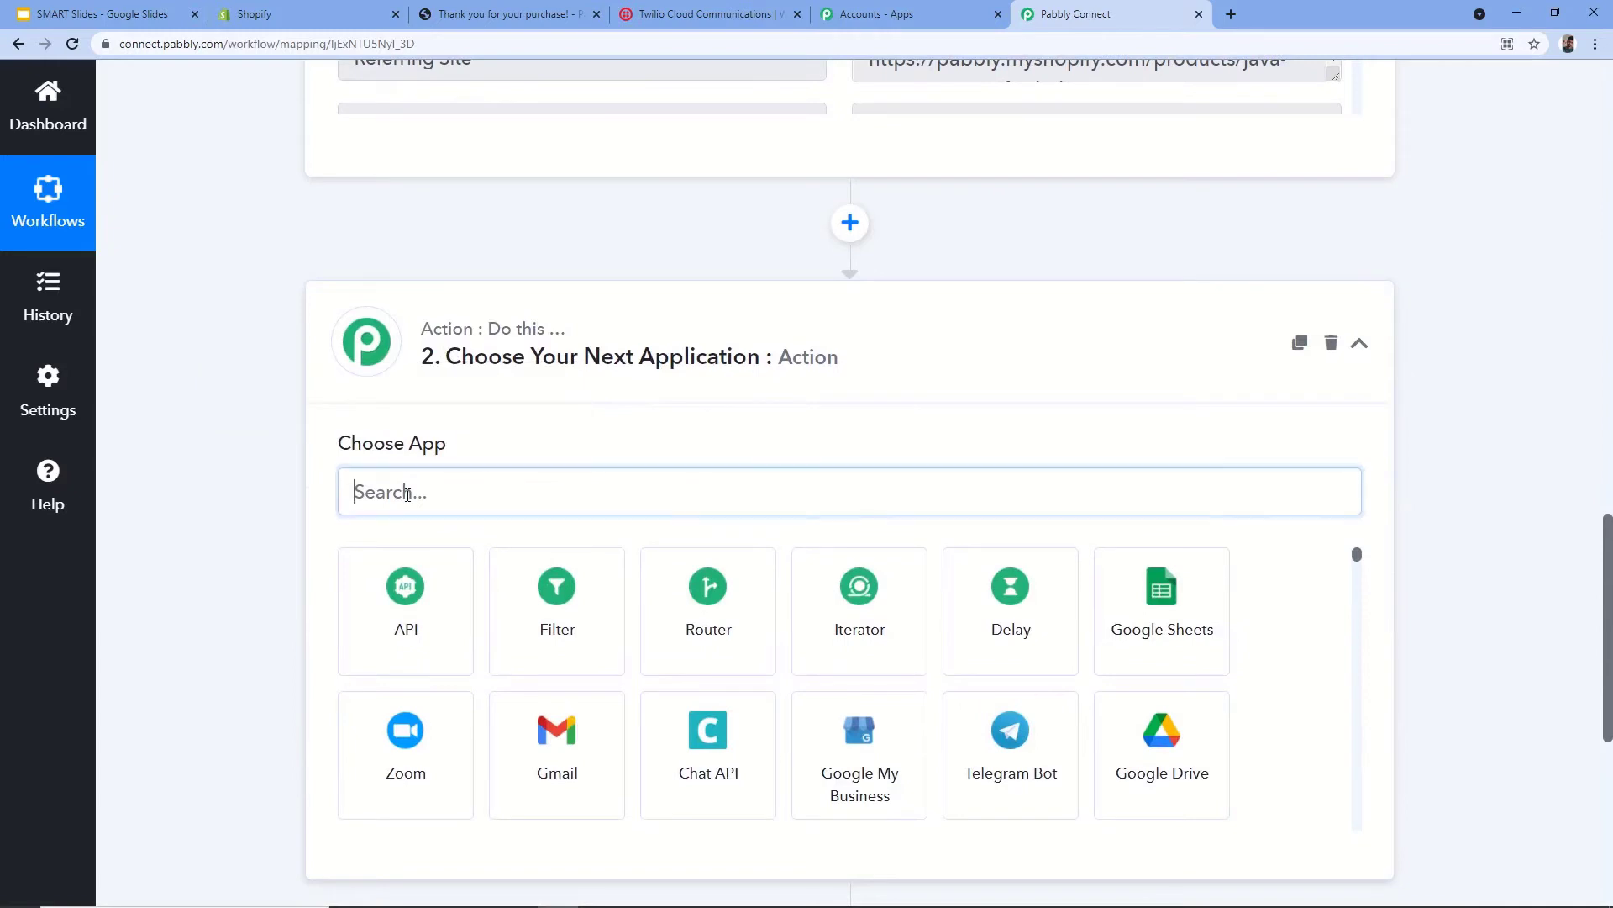
text(Twili)
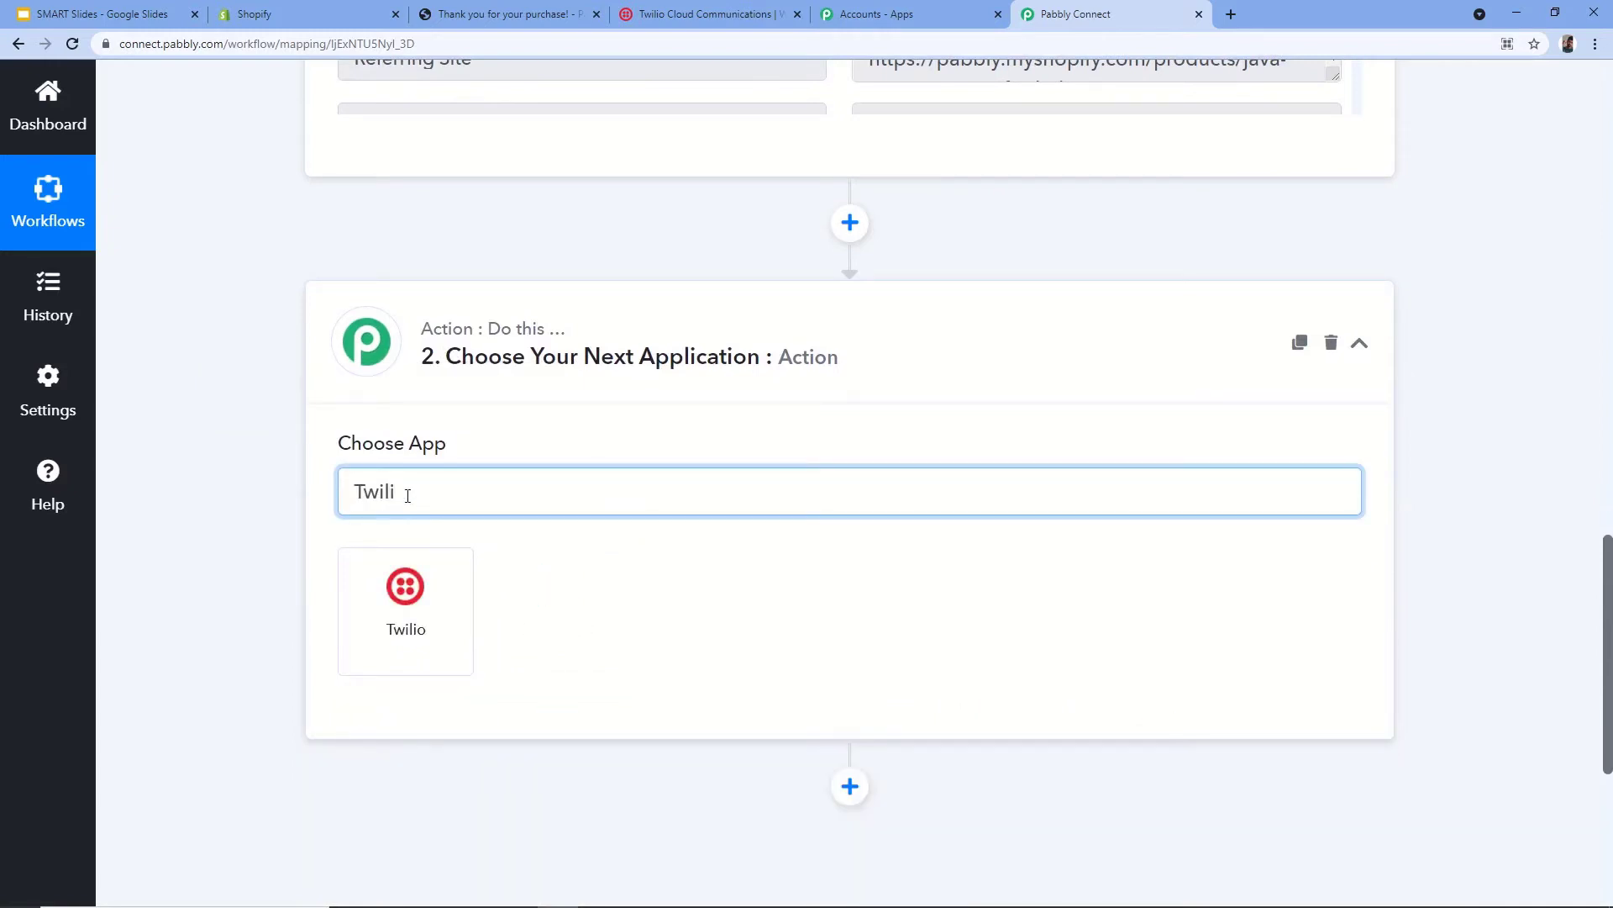
click(438, 617)
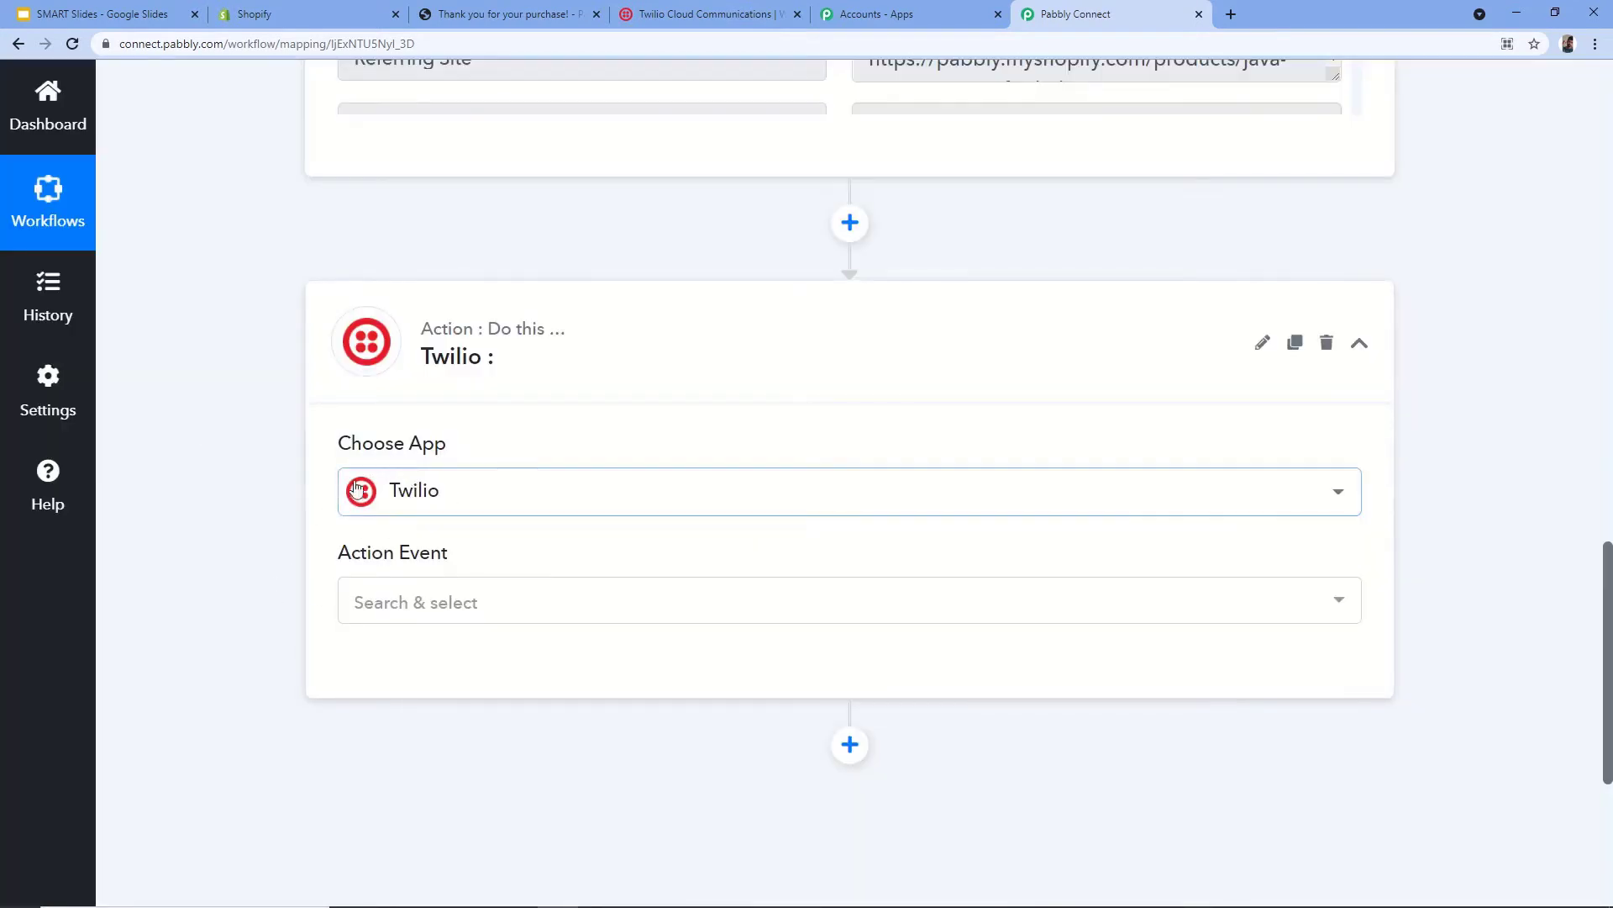
- Set the Twilio action event to Send SMS Message and start connecting an account
click(497, 603)
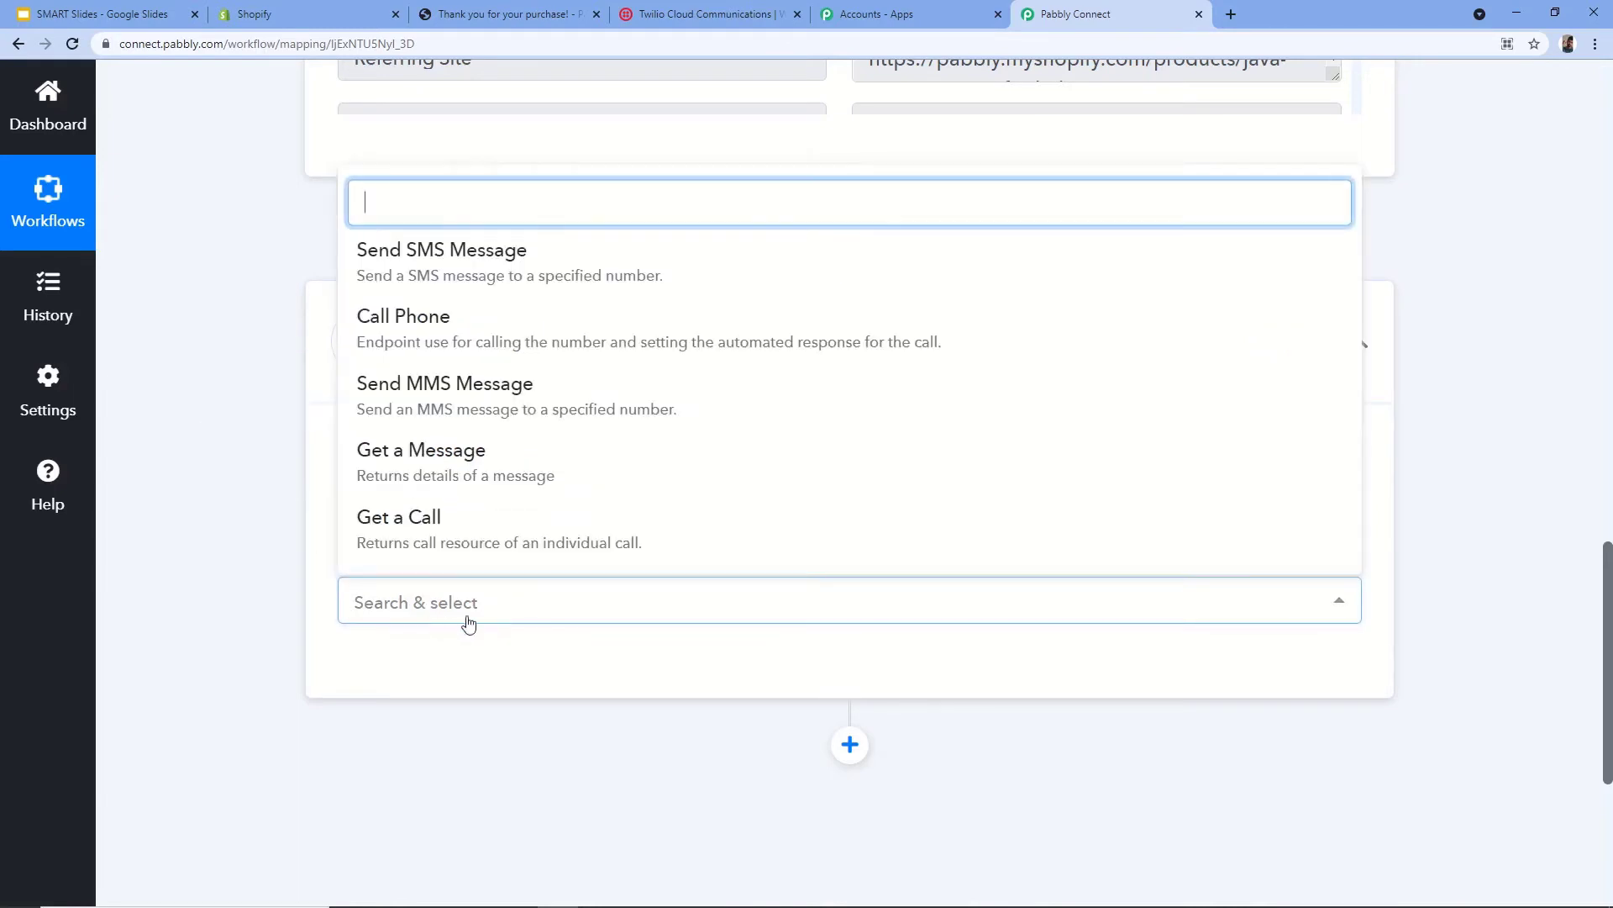
click(501, 282)
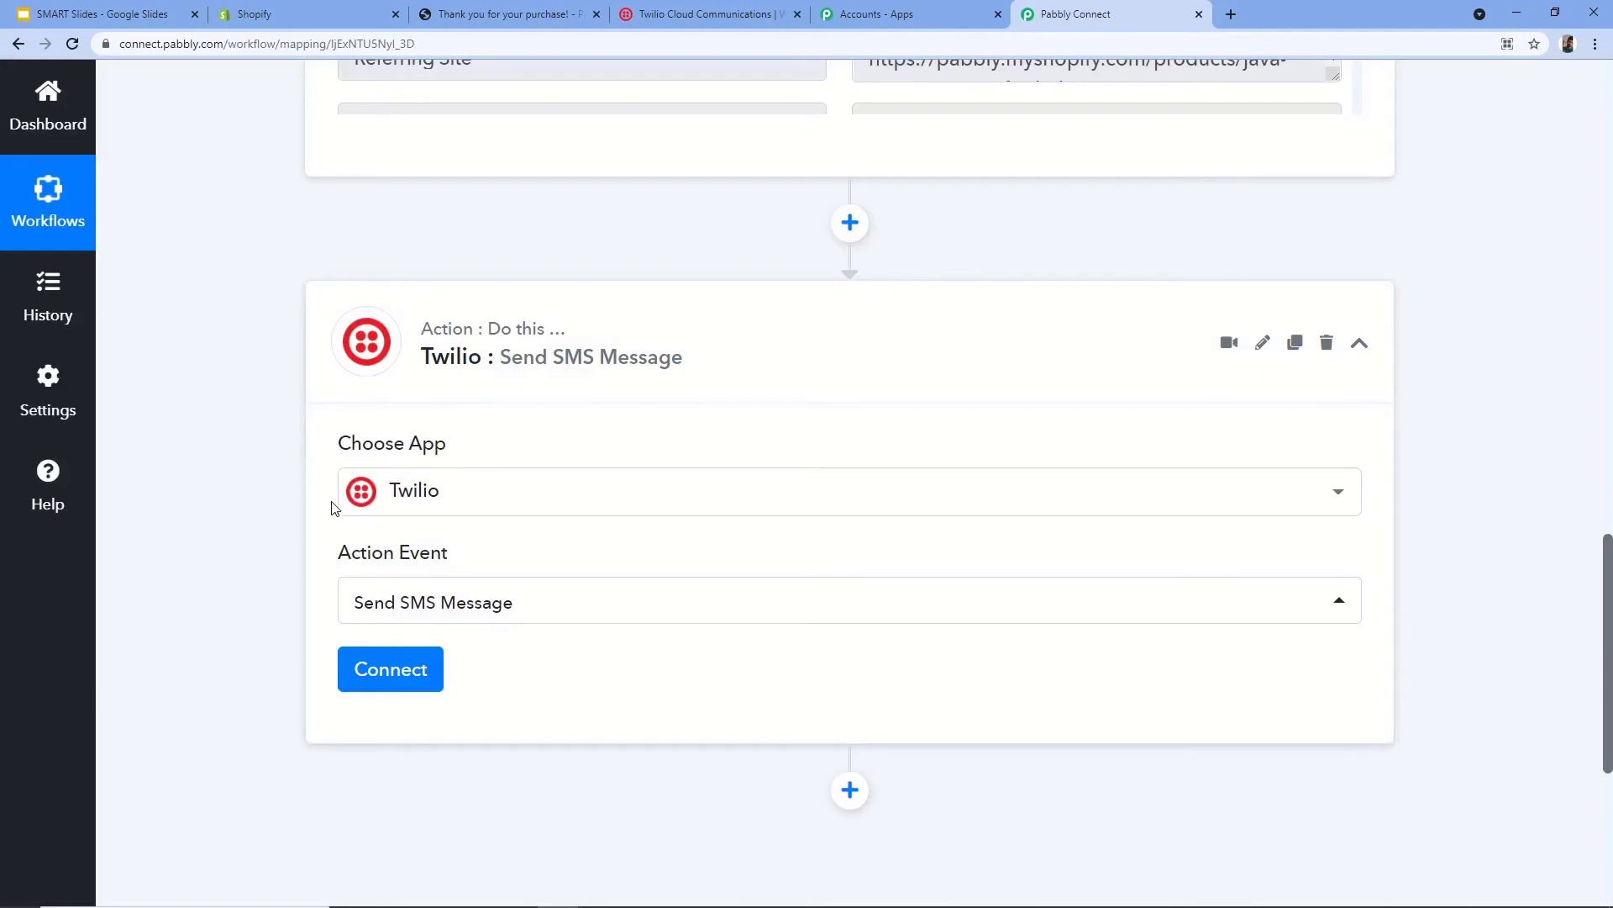
scroll(334, 508, down, 1)
click(375, 580)
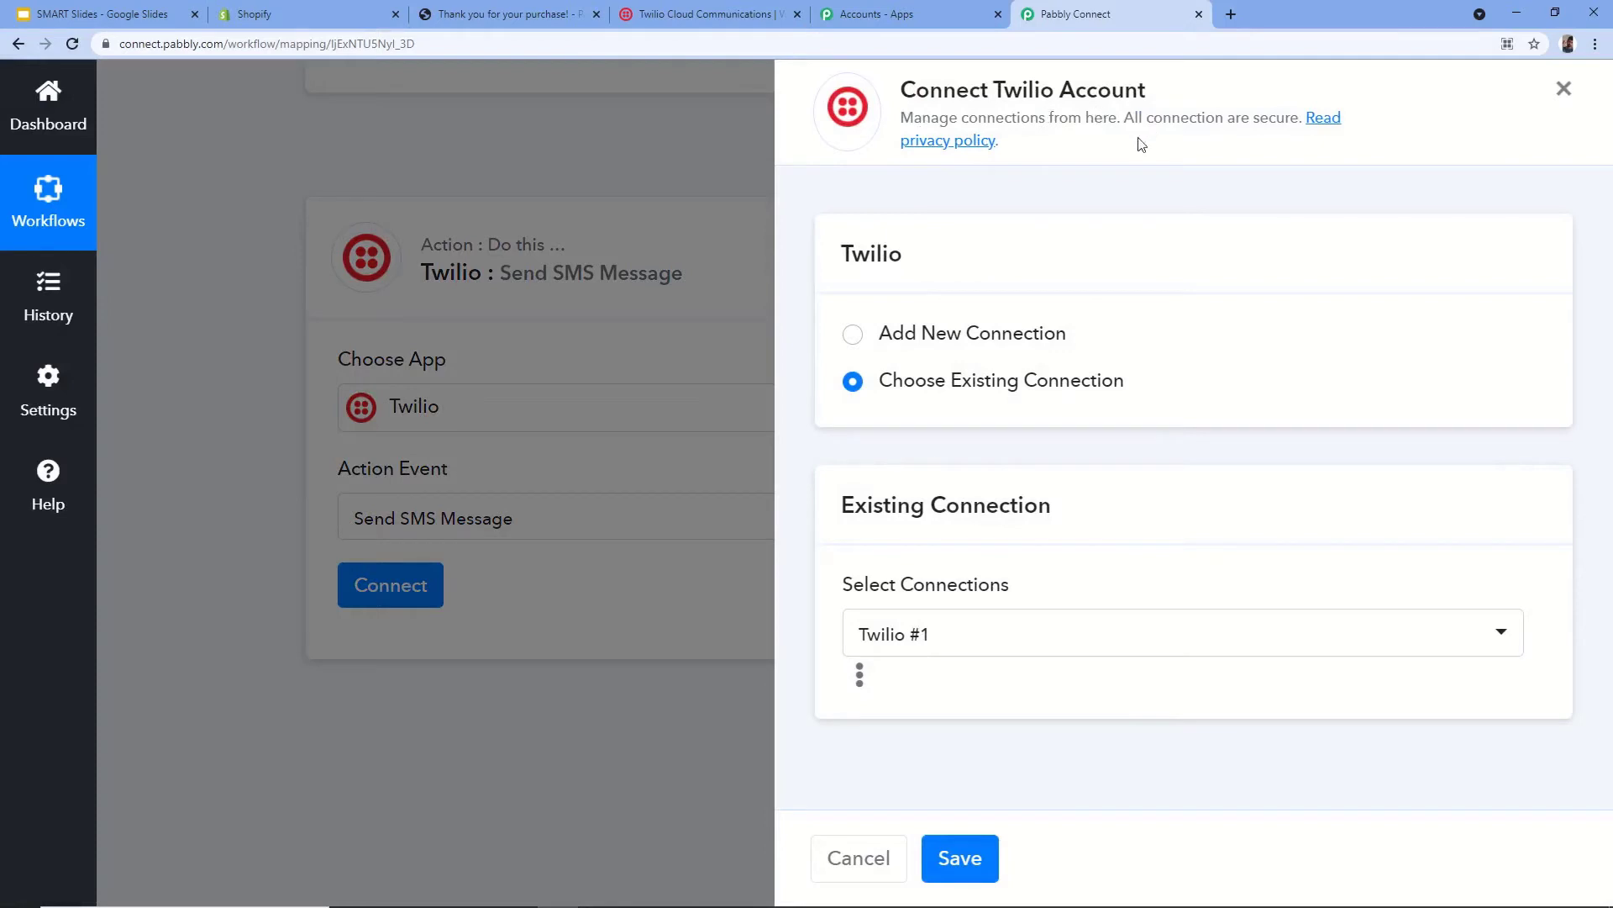
- Add a new Twilio connection and go to the Twilio console to get the Account SID
click(853, 336)
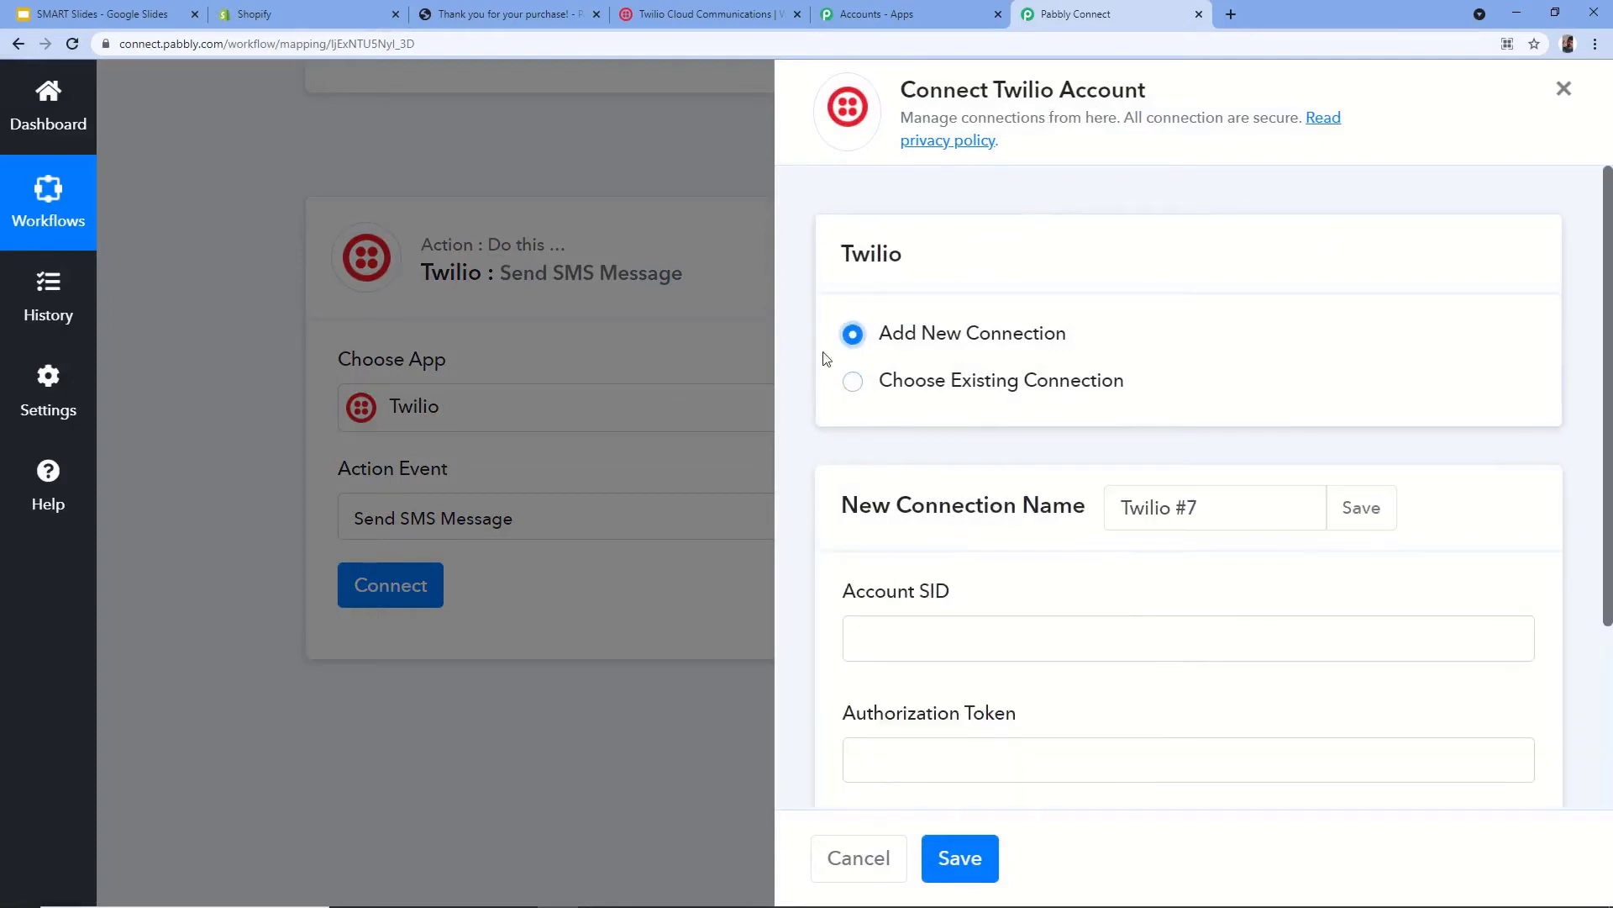
scroll(986, 496, down, 1)
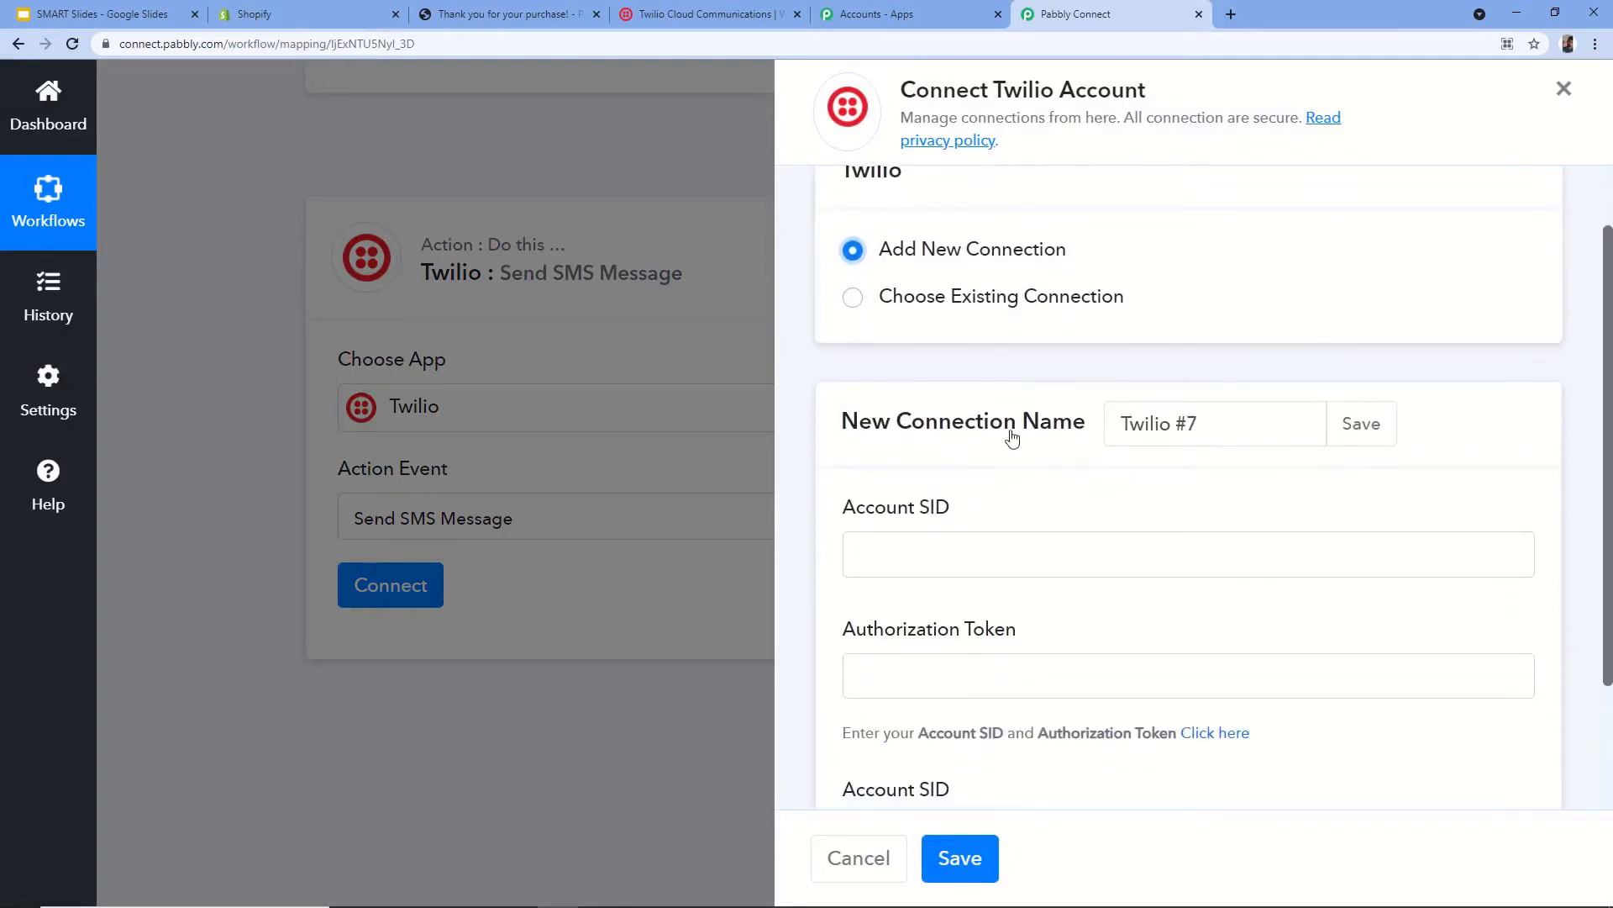
scroll(1040, 415, down, 2)
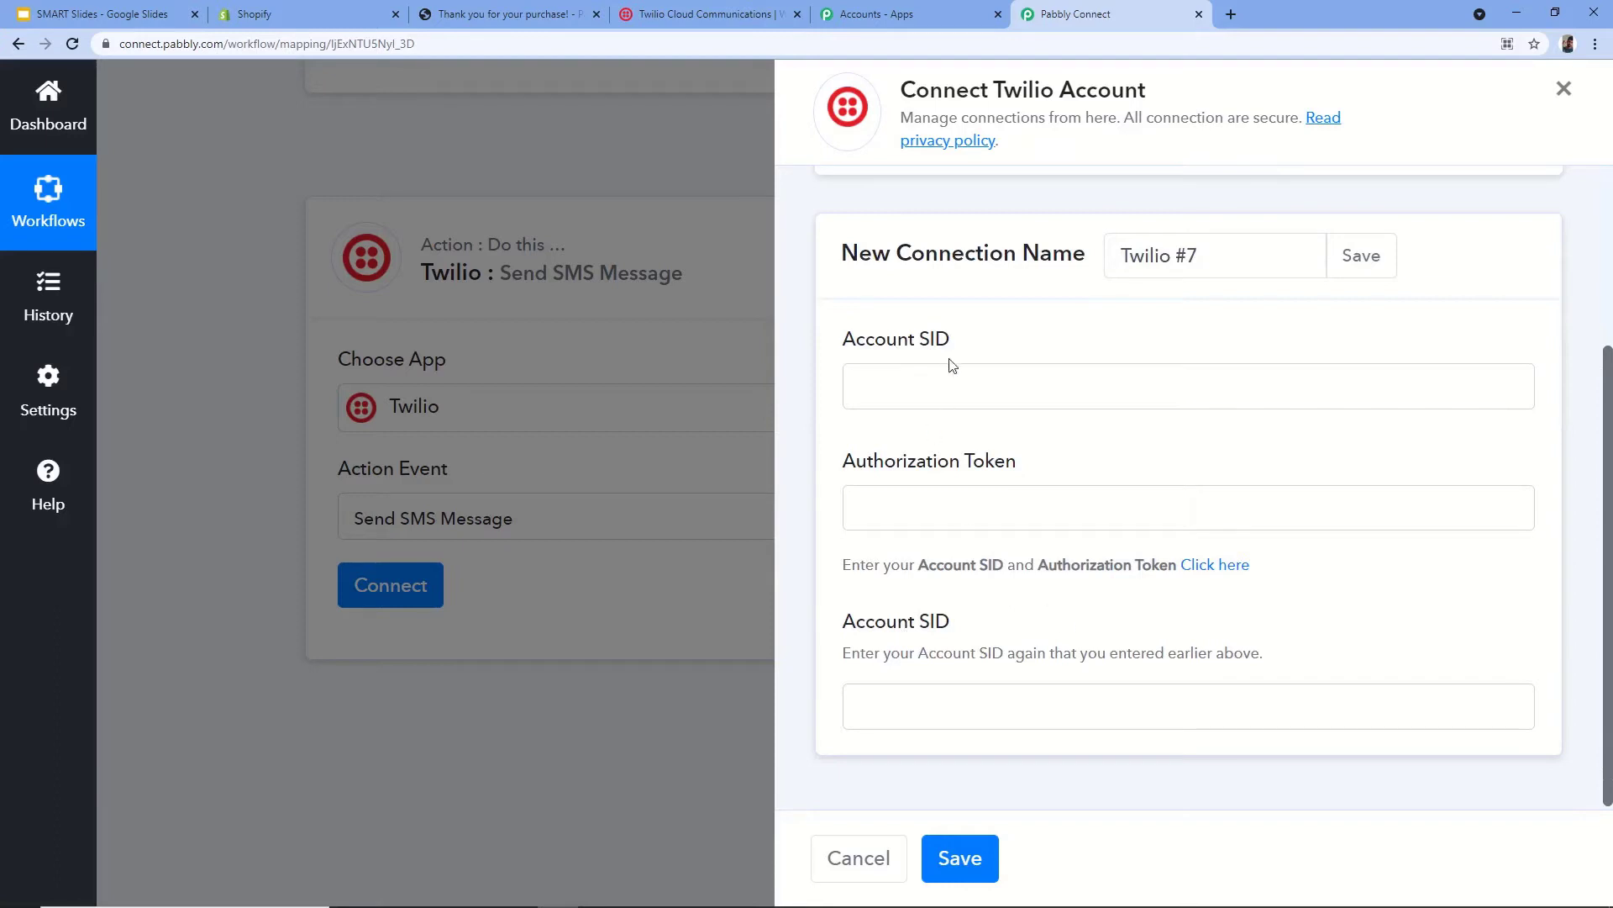
click(957, 381)
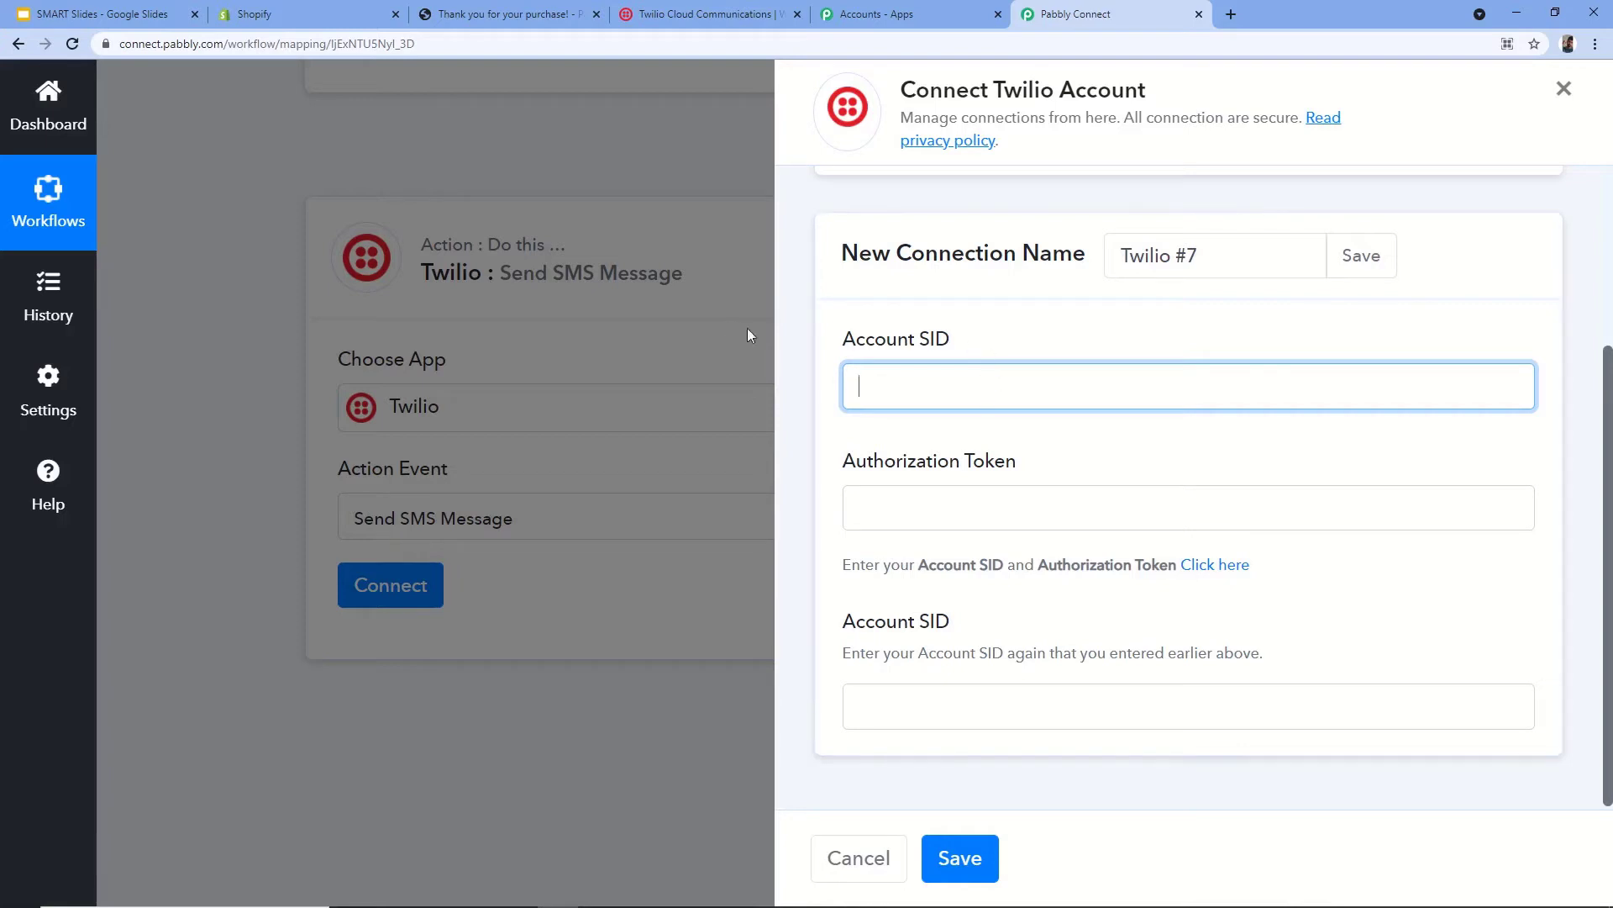
click(740, 14)
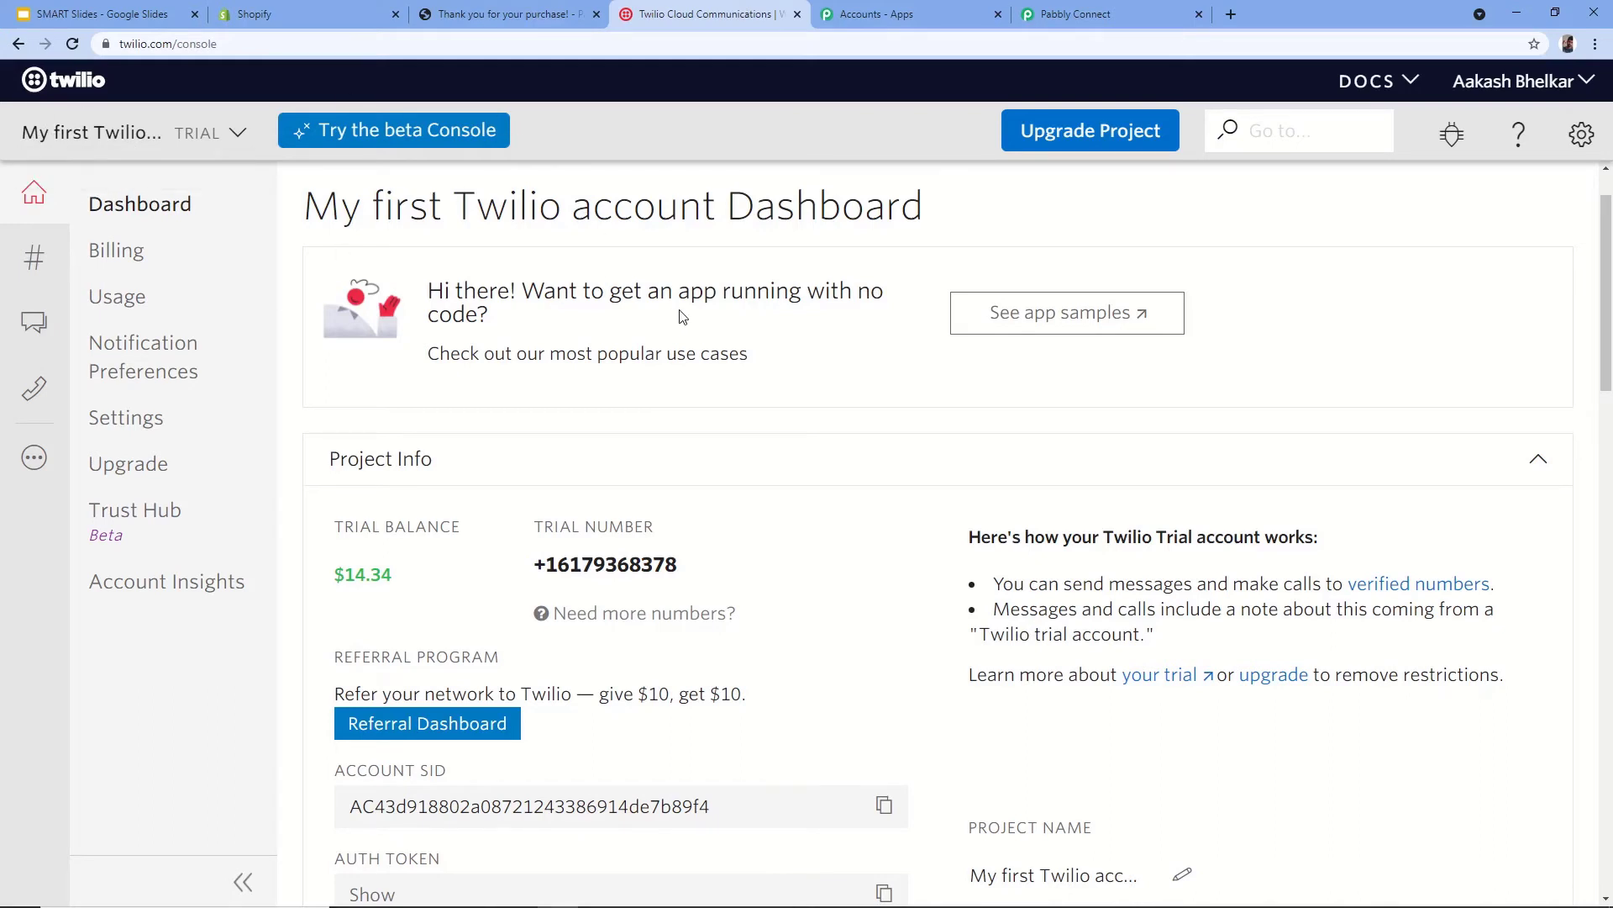
- Copy the Account SID from Twilio Console into Pabbly's Account SID field
scroll(682, 315, down, 4)
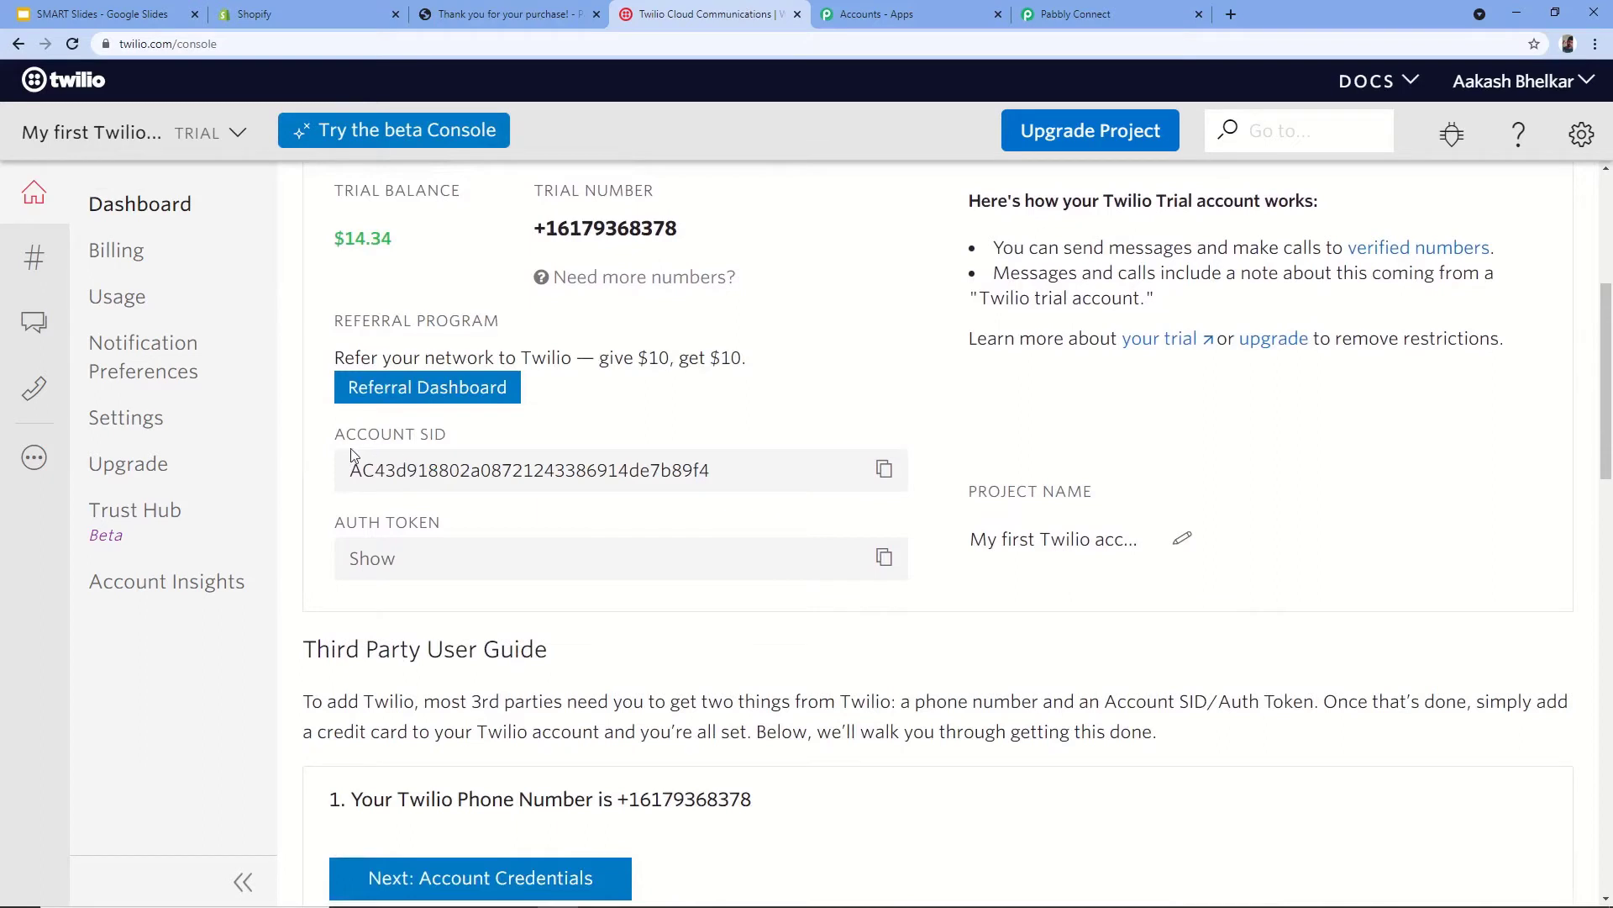
click(885, 474)
click(1123, 10)
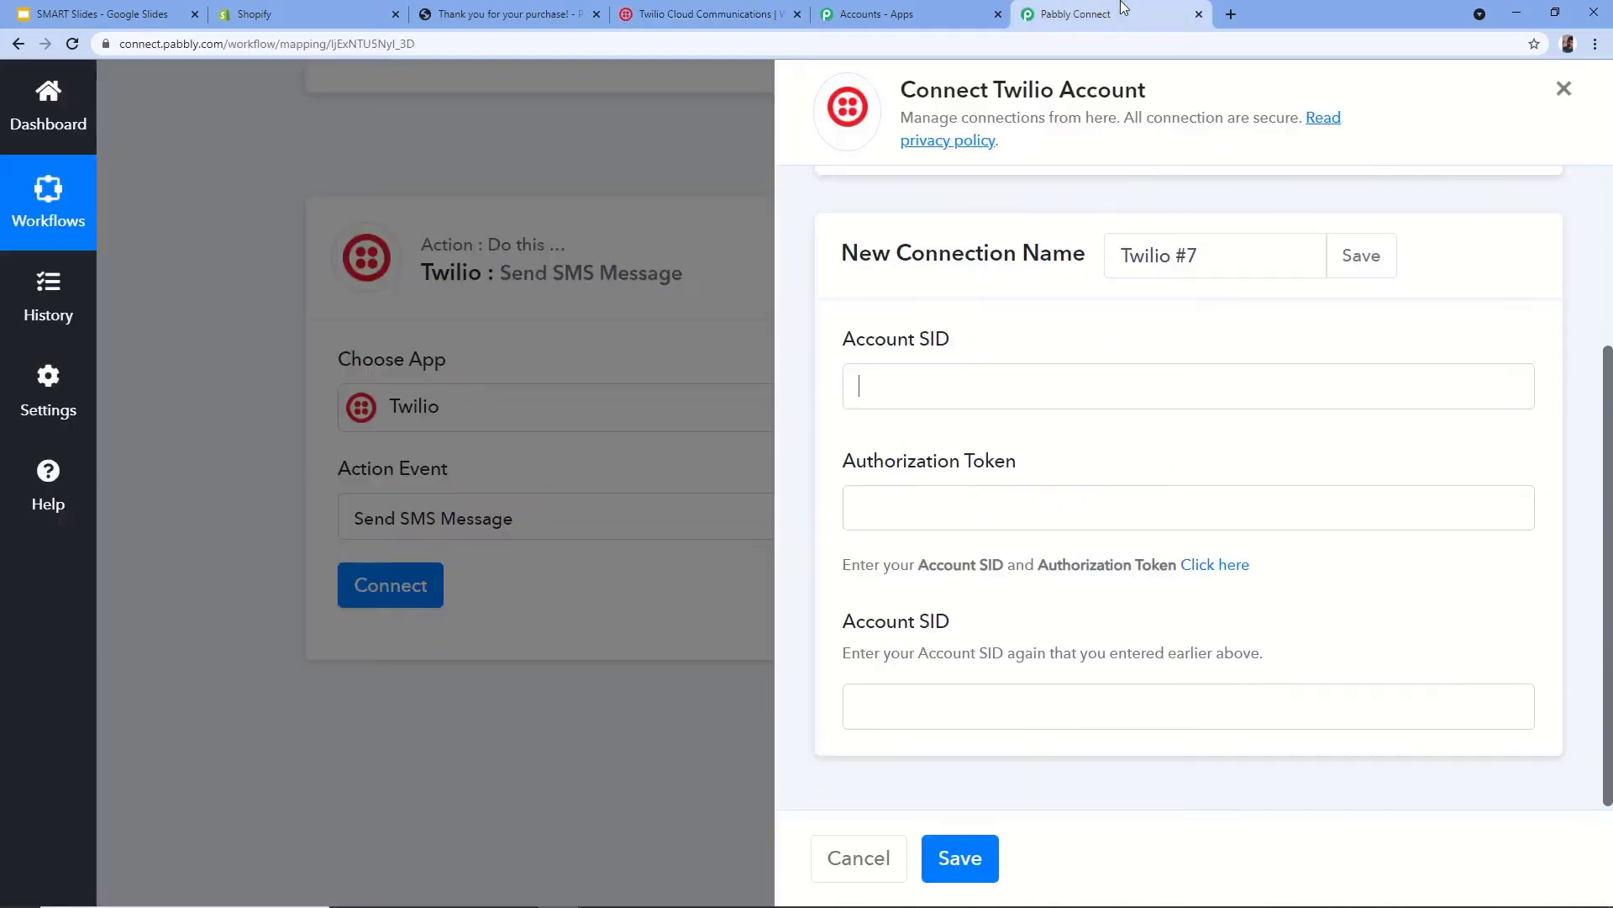
right_click(927, 381)
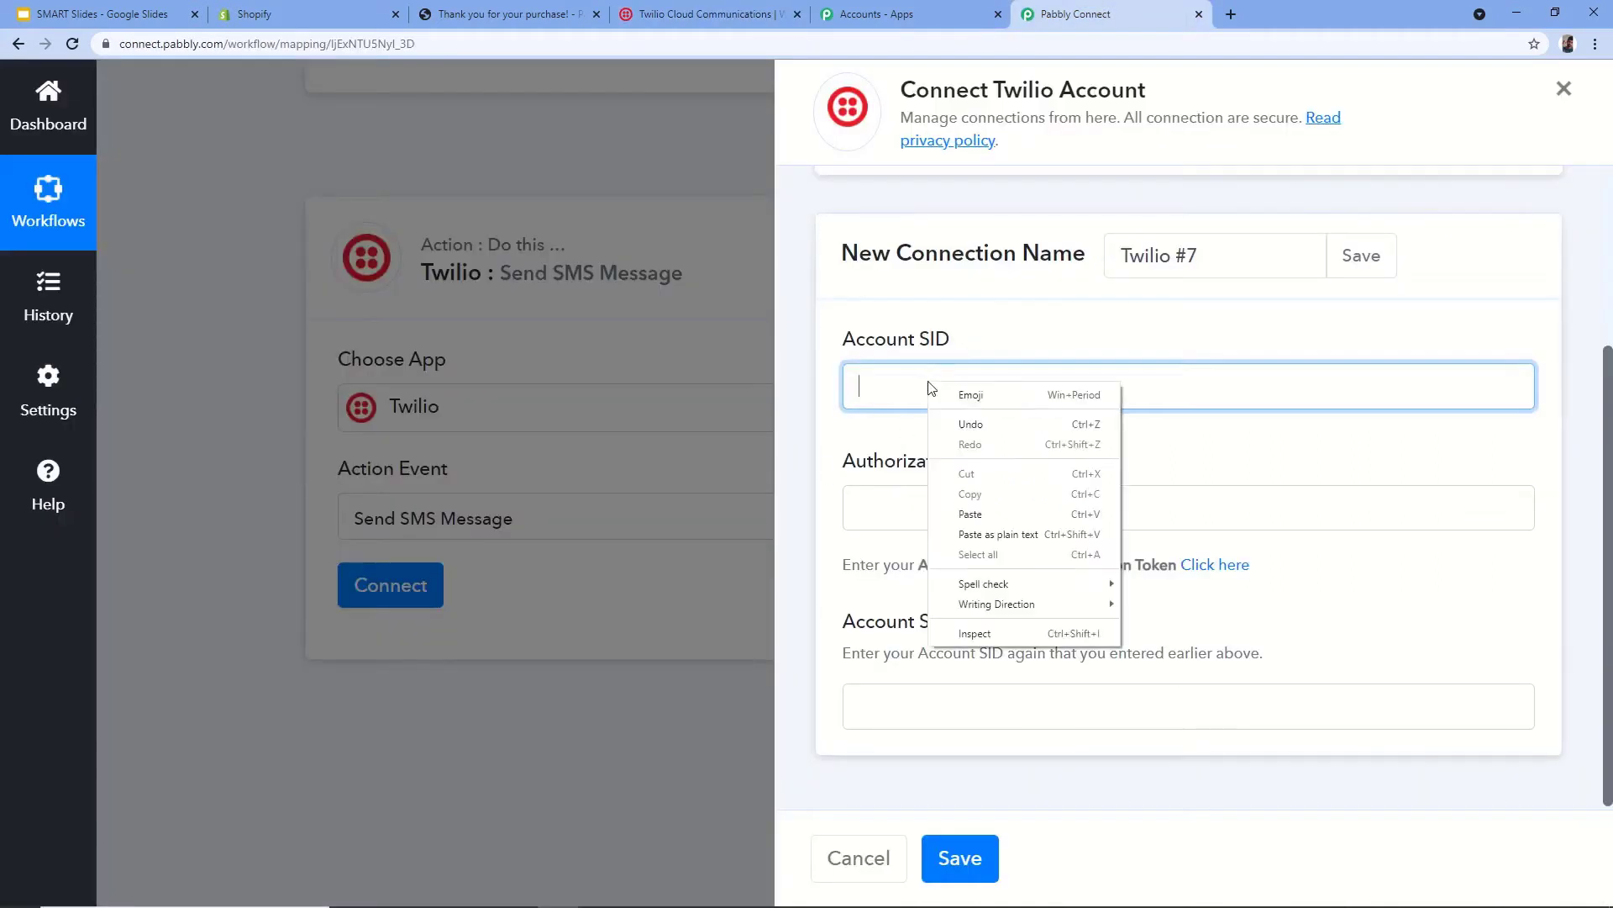
click(971, 514)
- Copy the Twilio auth token into the Authorization Token field
click(910, 495)
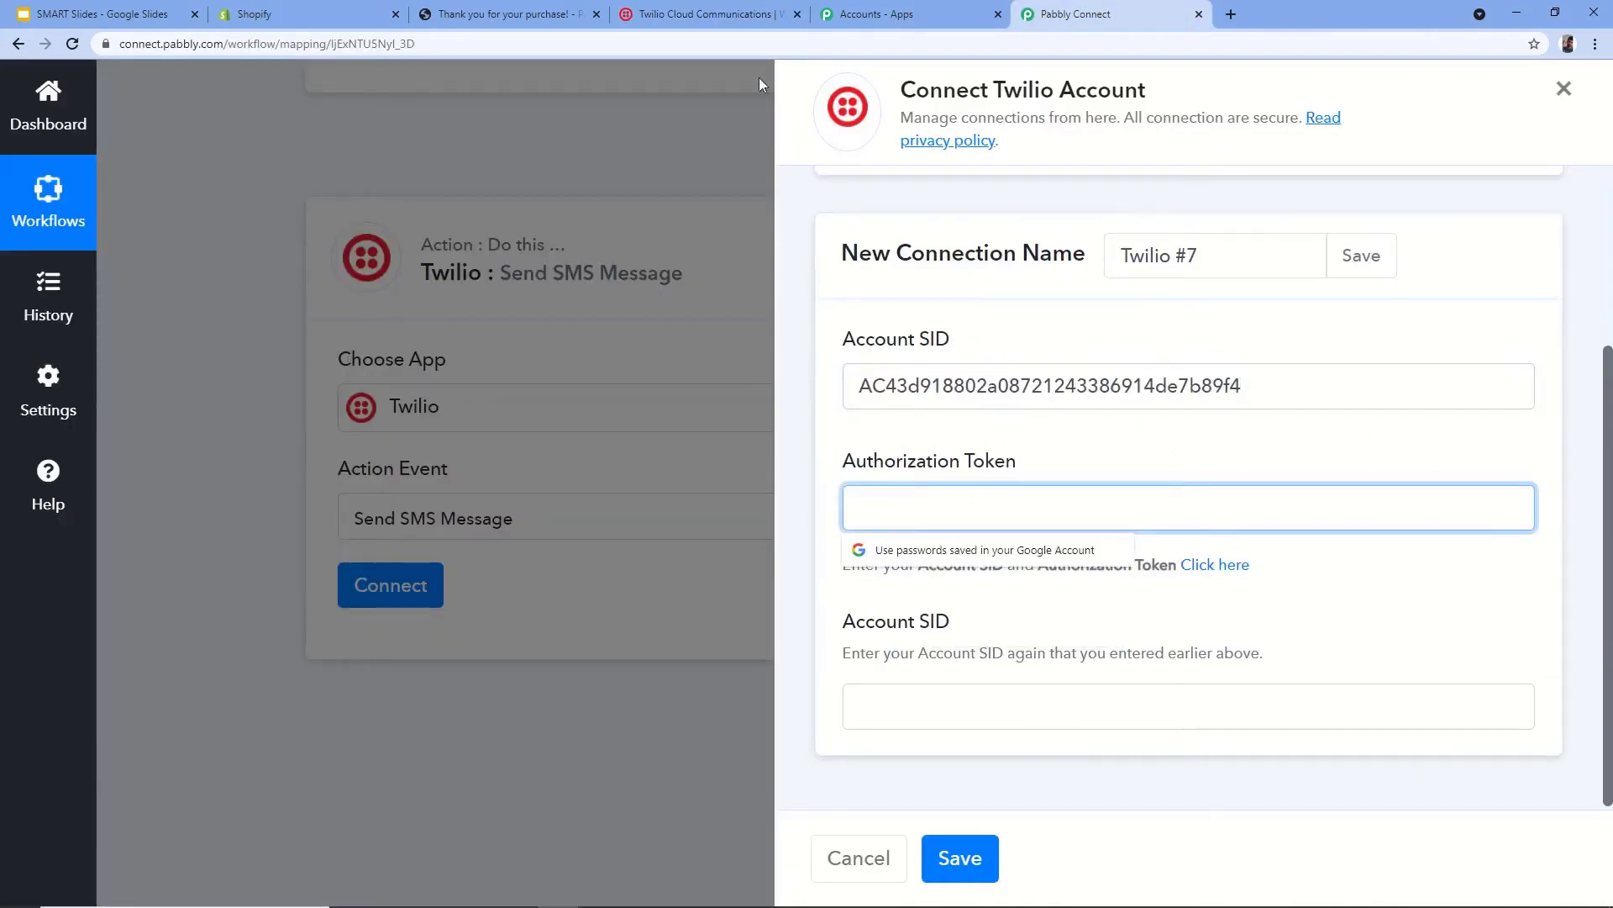
click(698, 11)
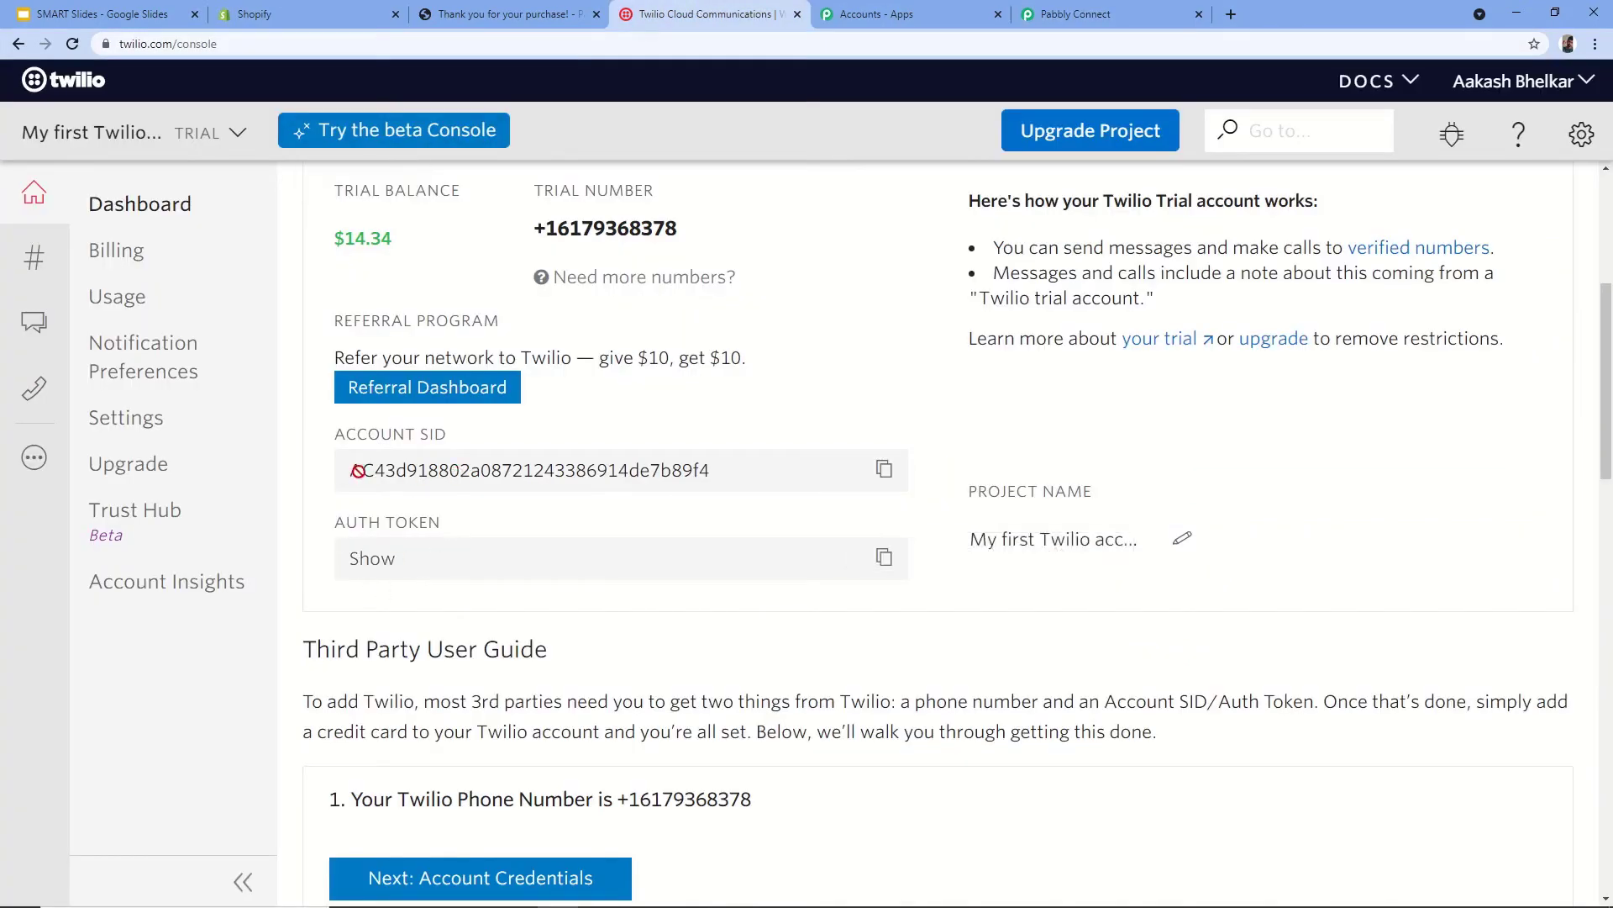
click(884, 560)
click(1084, 13)
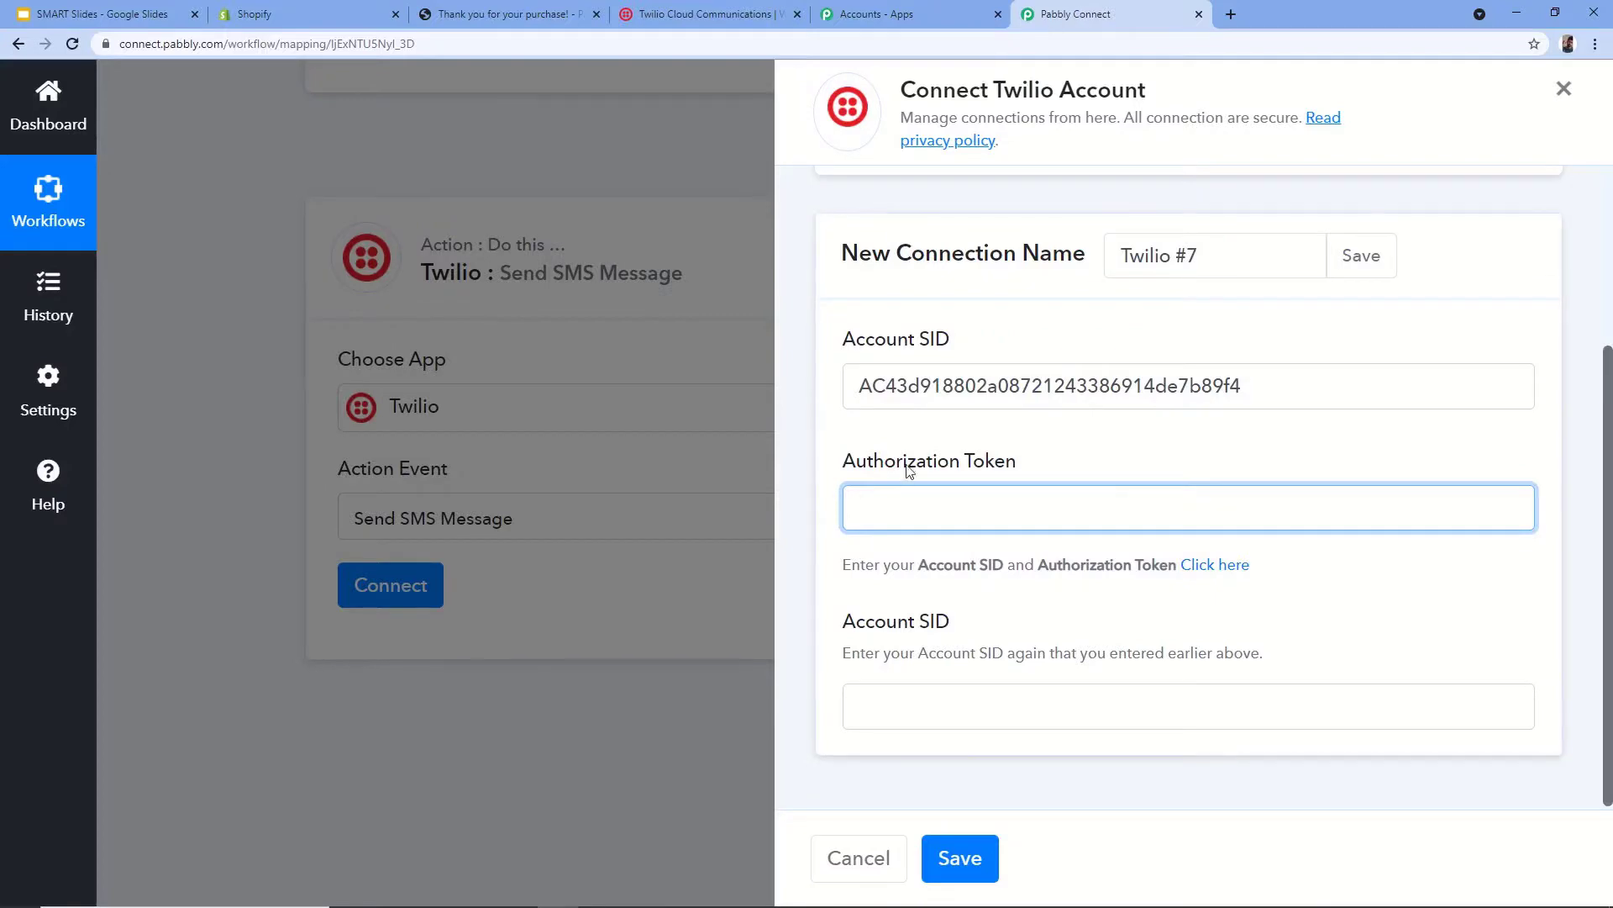
right_click(897, 499)
click(947, 675)
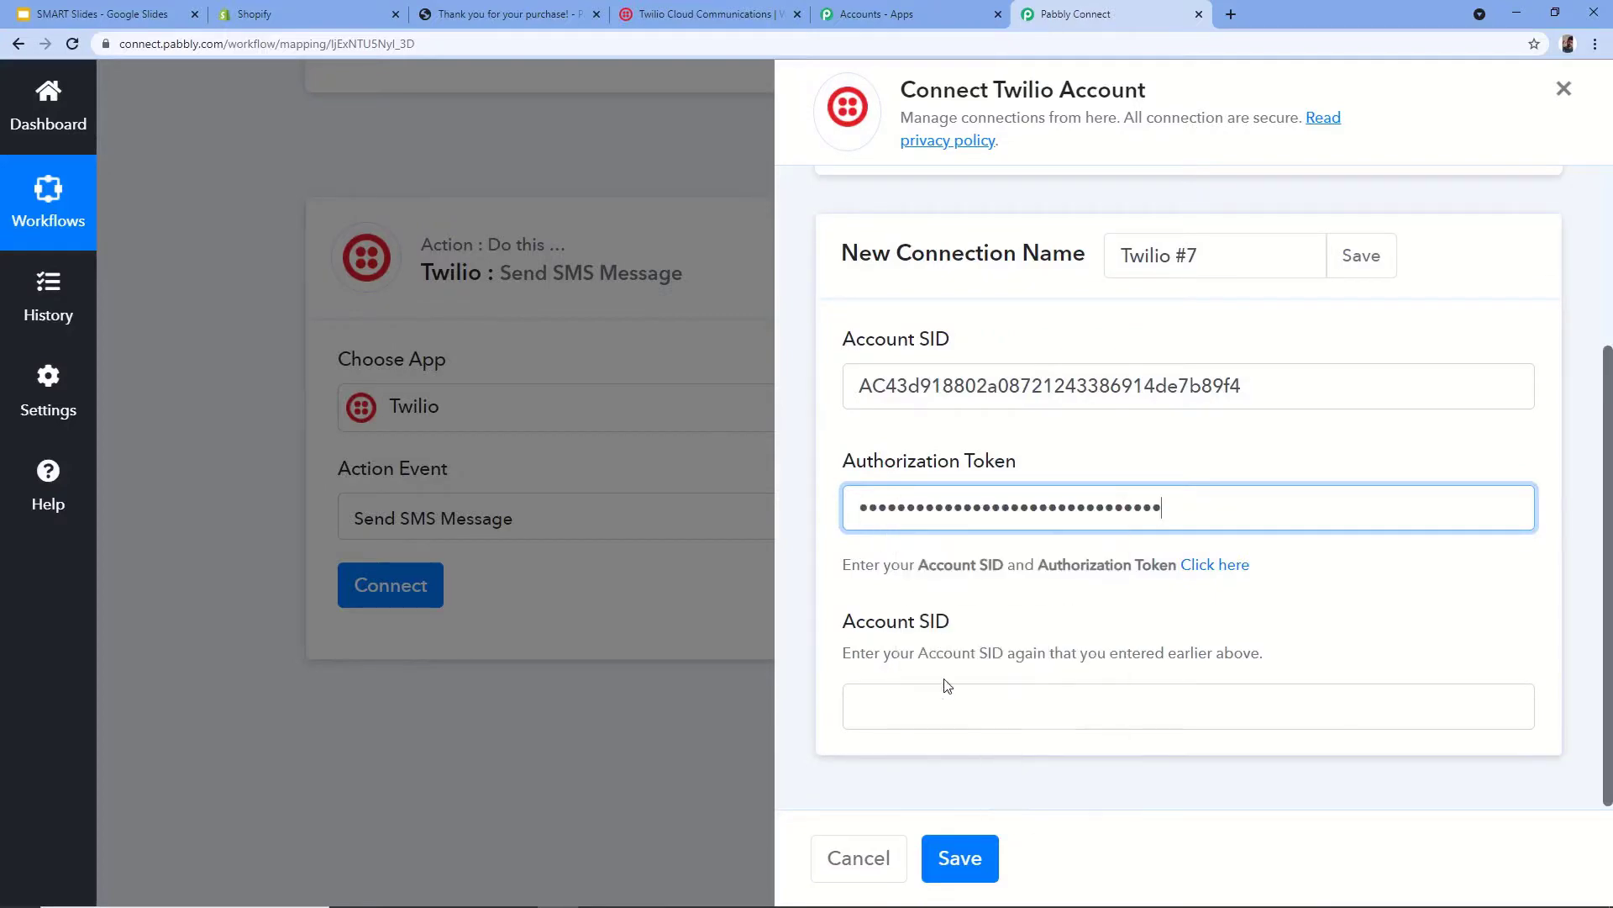
- Paste the Account SID again into the repeated Account SID field
click(714, 13)
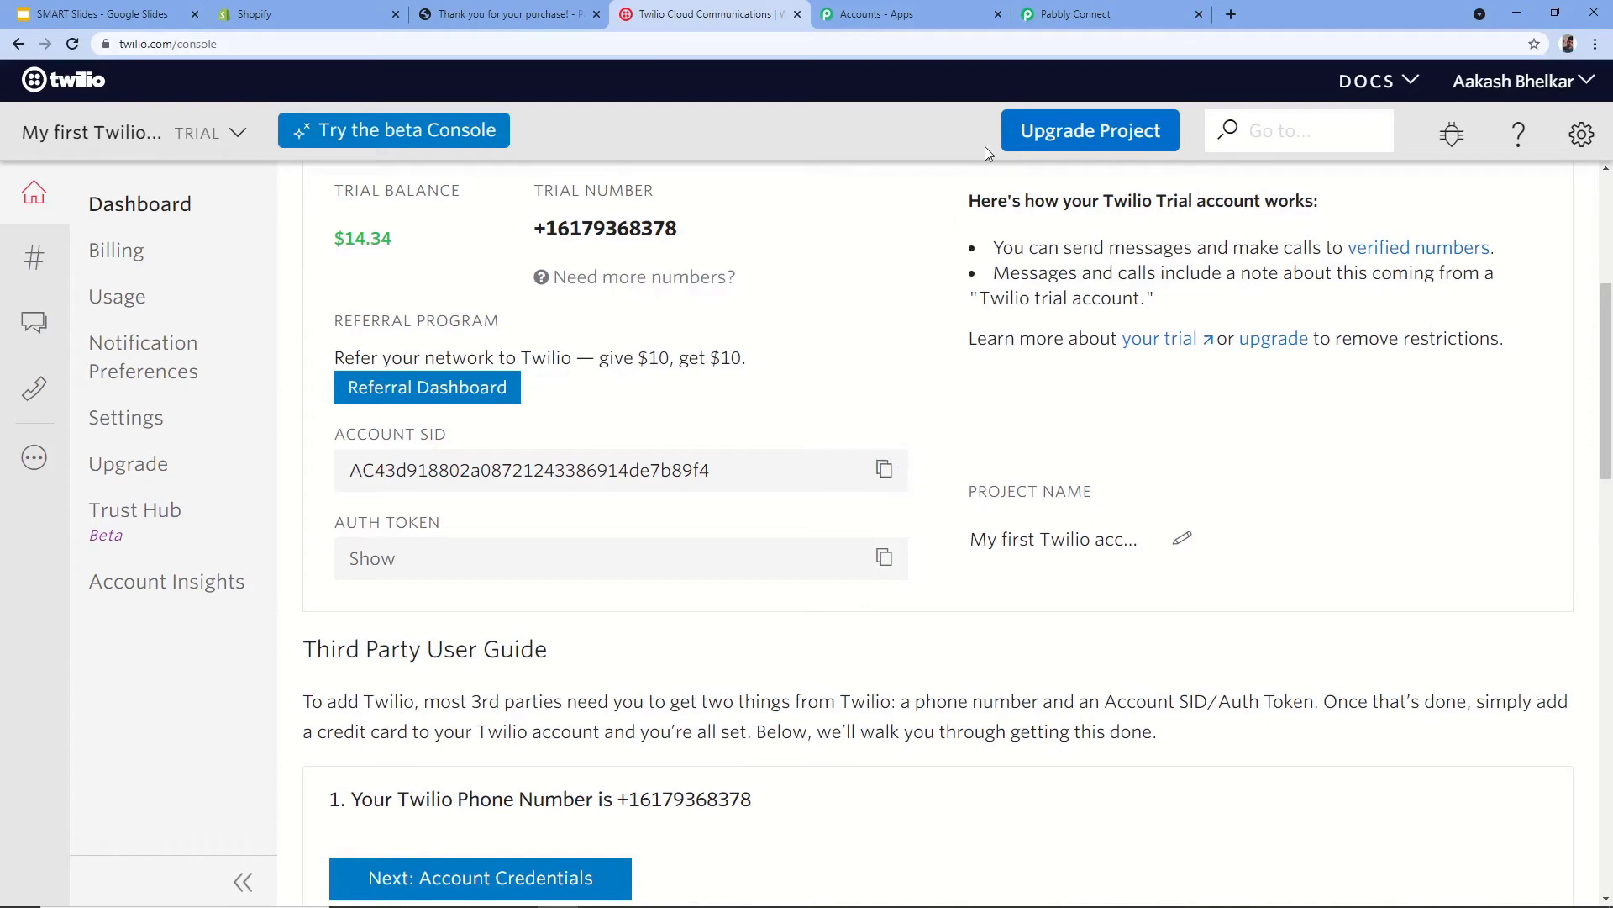
click(883, 473)
click(1109, 14)
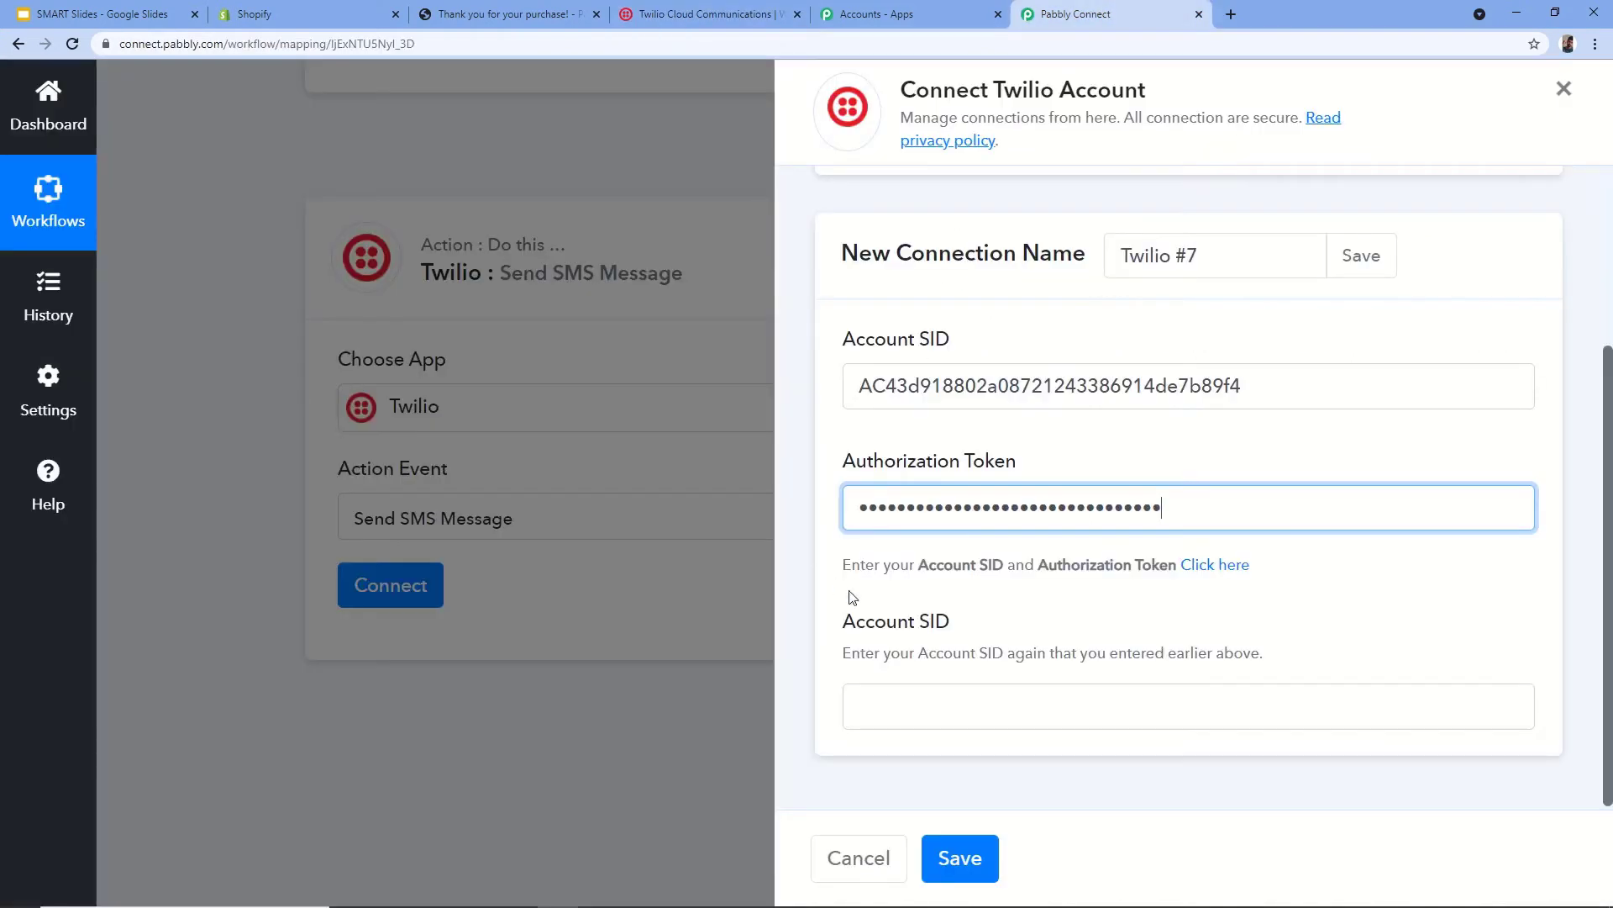
click(884, 710)
right_click(886, 722)
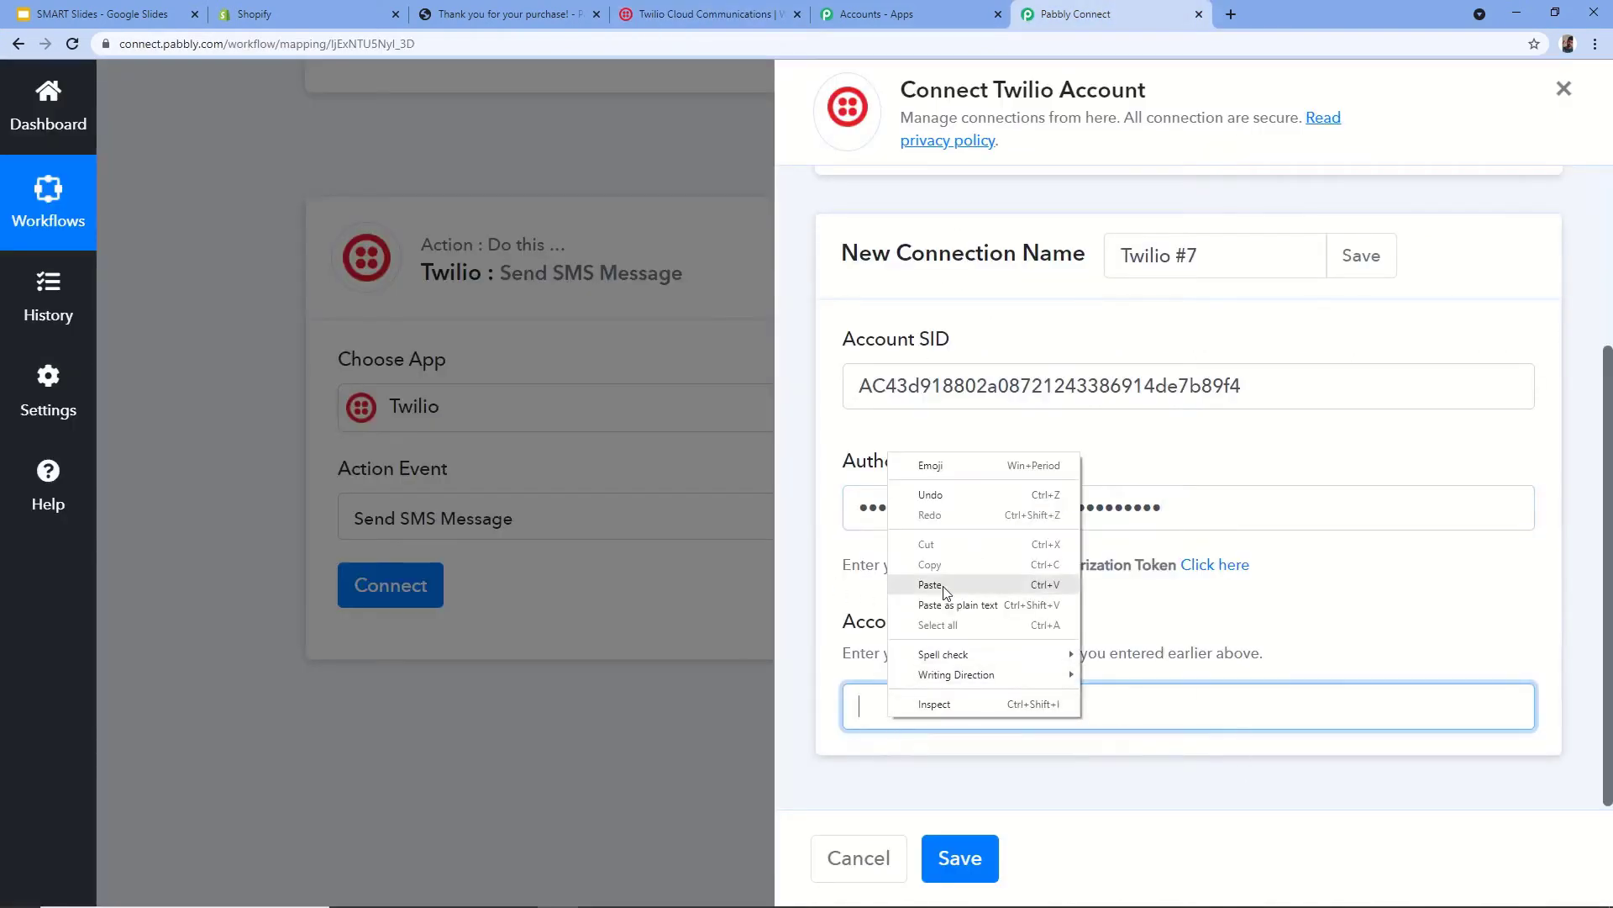
click(906, 578)
scroll(956, 618, down, 1)
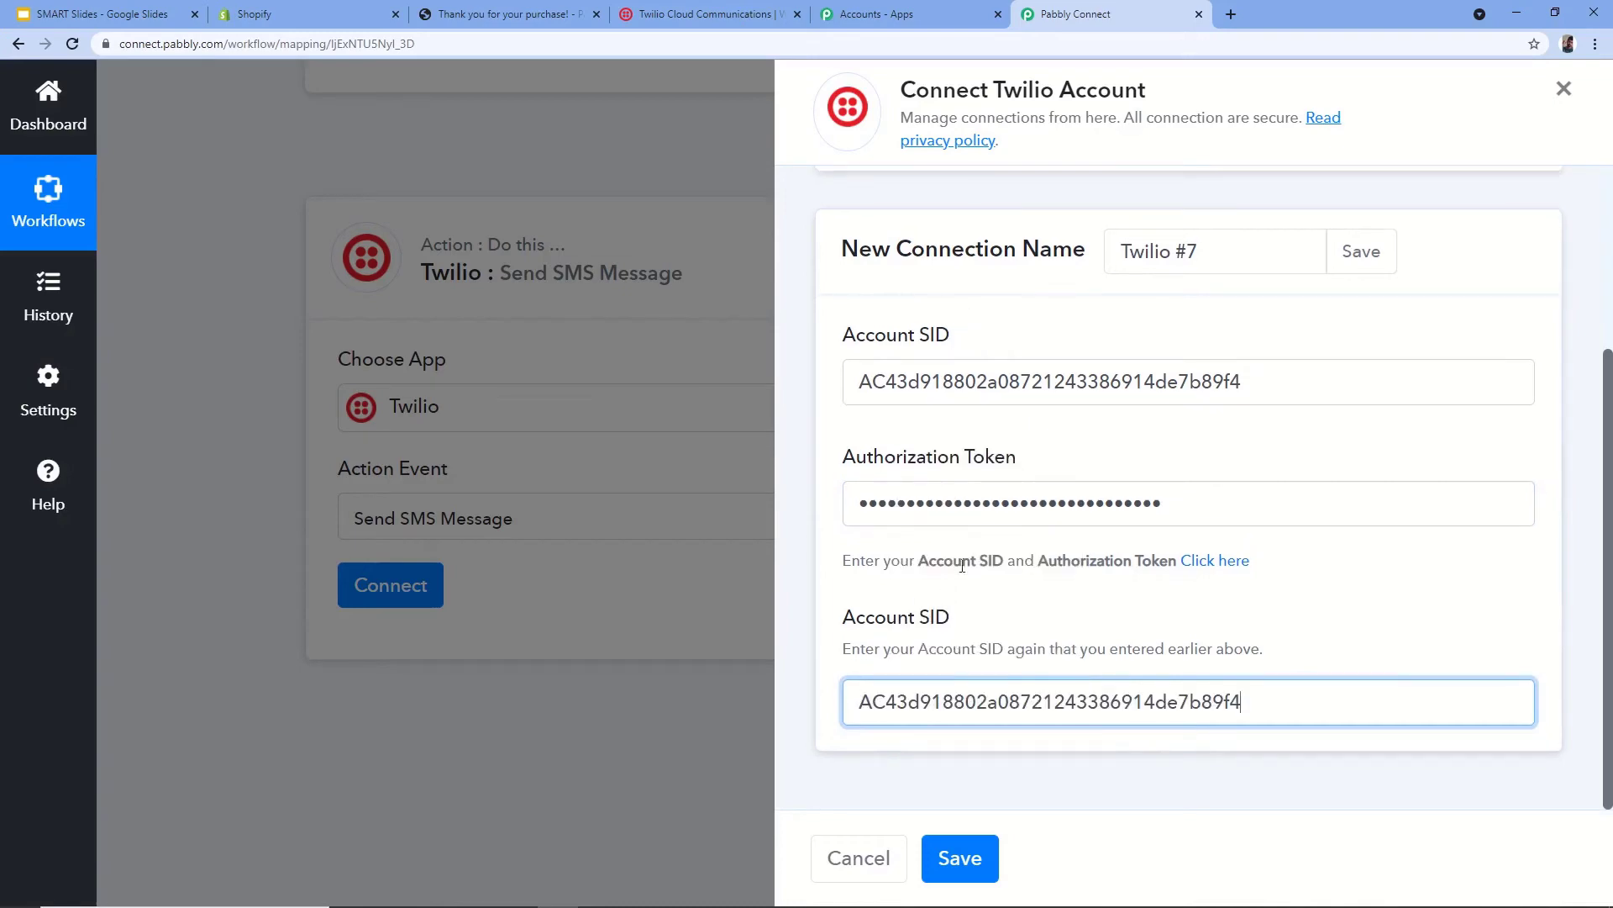
- Save the Twilio #7 connection and bring the empty SMS Body, Sender and Recipient fields into view
click(956, 857)
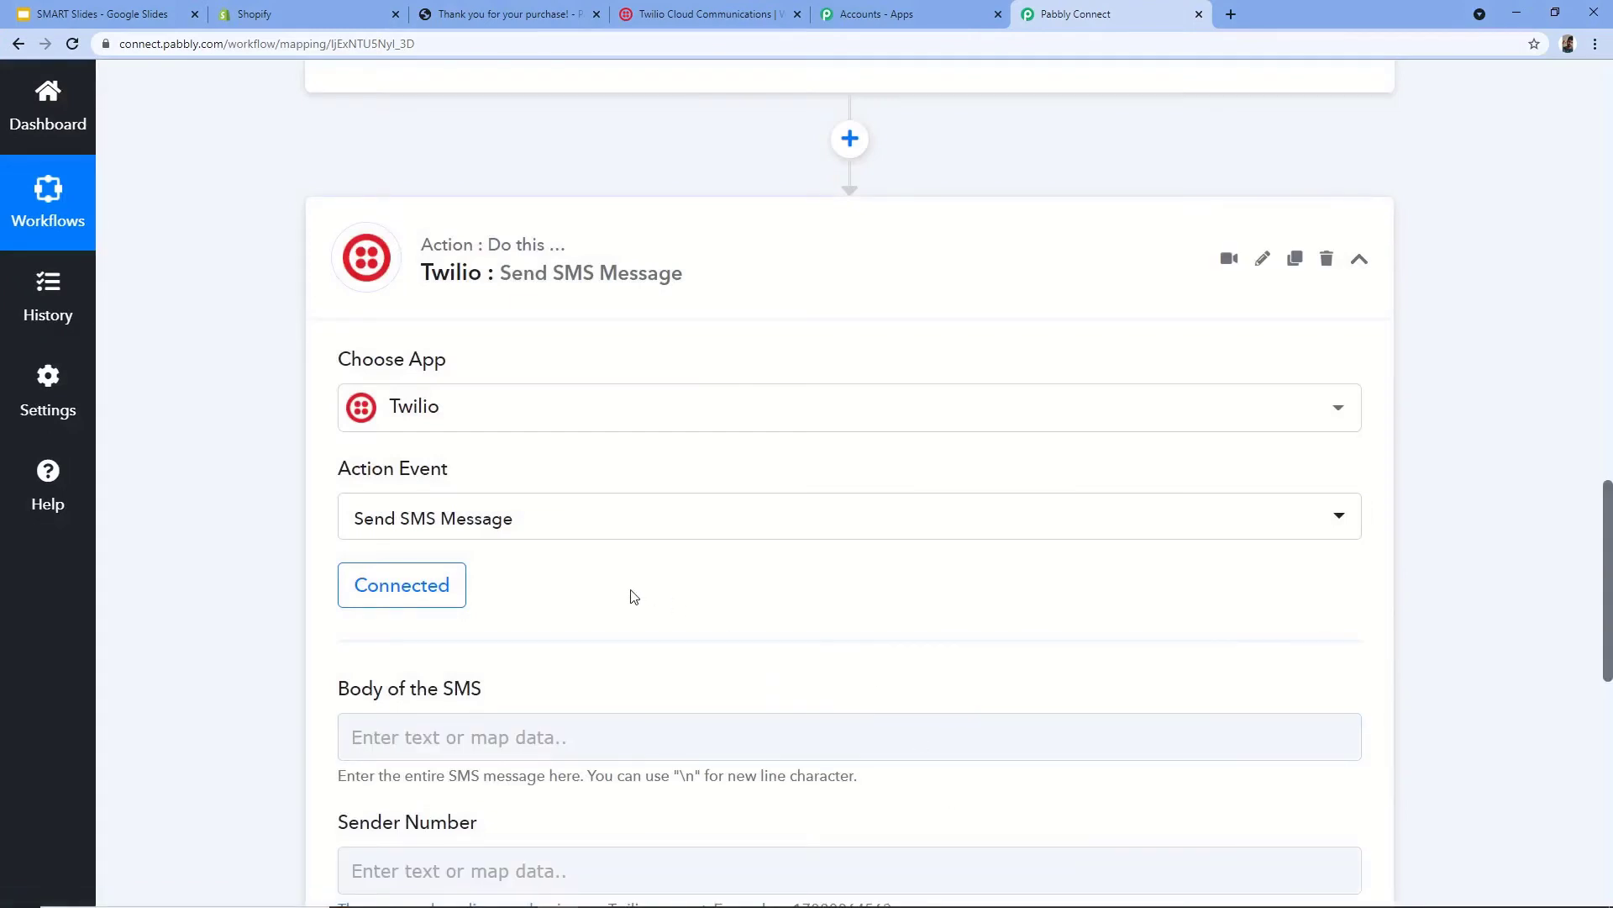
scroll(632, 595, down, 4)
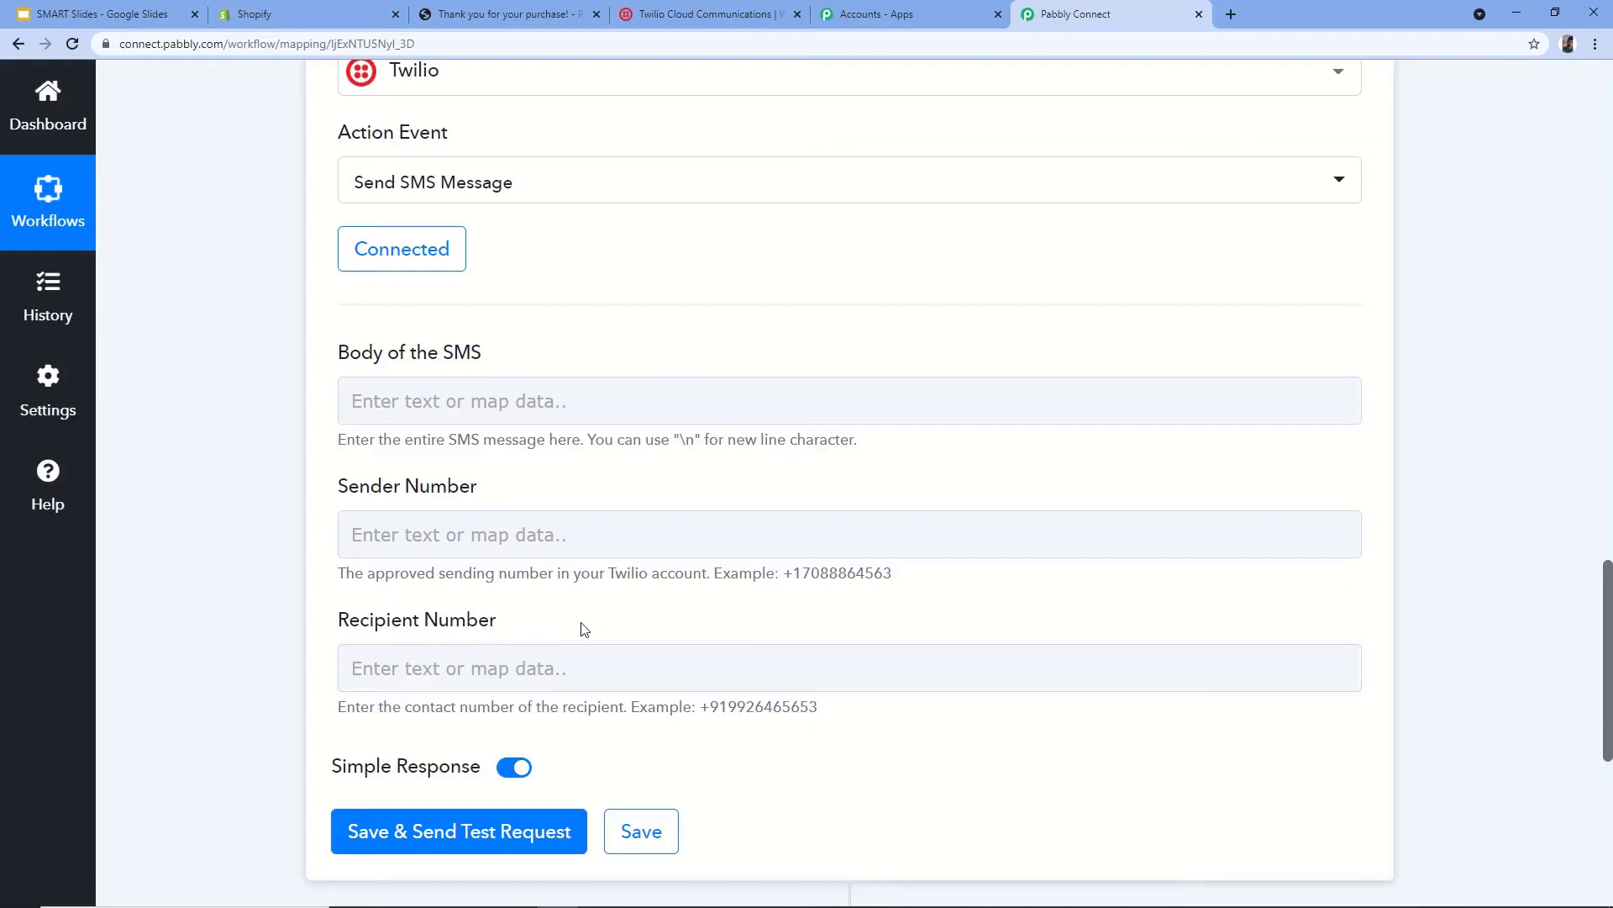
- Start the SMS body with 'Hello', retyping the misspelled 'heelo'
click(431, 400)
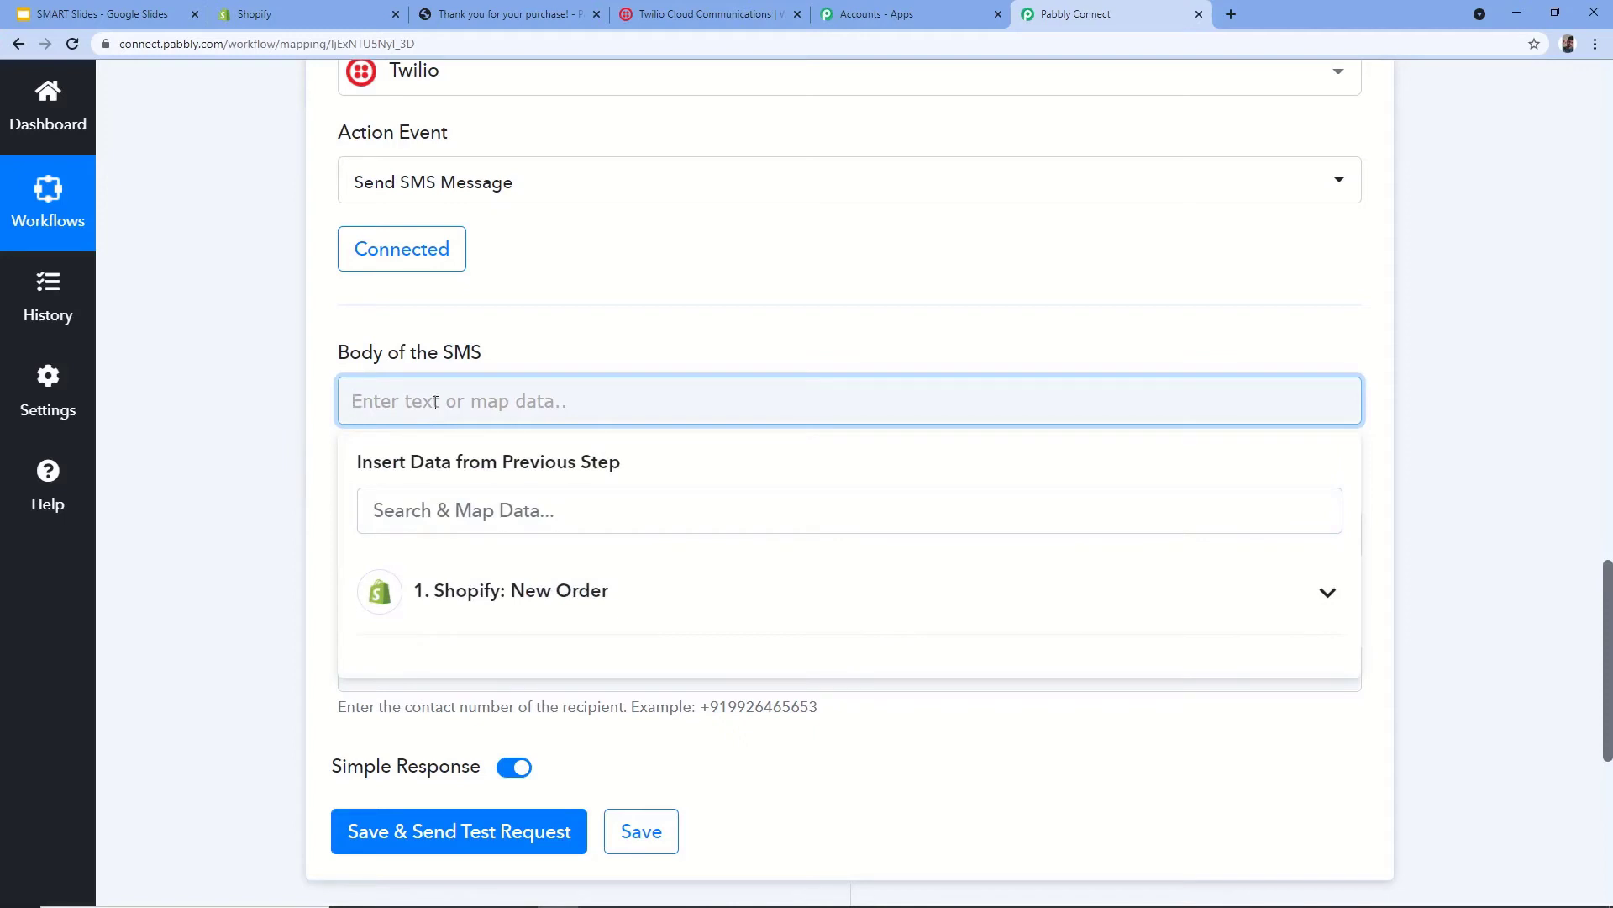
text(heelo)
key(ctrl+a)
text(Hello)
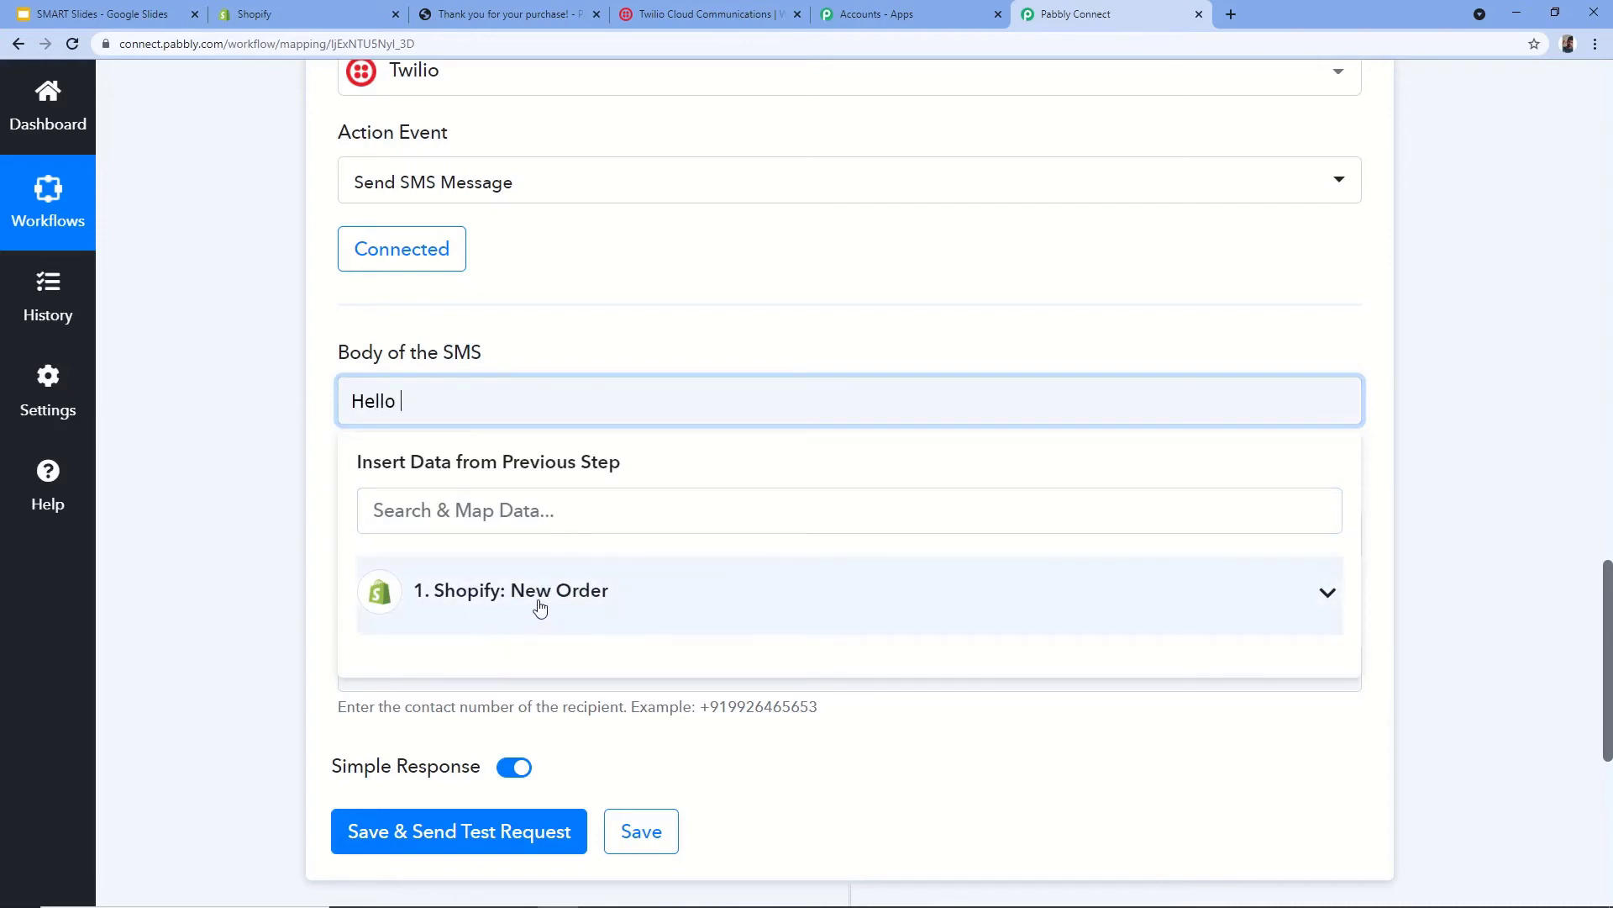
- Review the Shopify New Order sample data, checking the billing first name, then return to the body
scroll(619, 576, up, 6)
scroll(646, 614, up, 5)
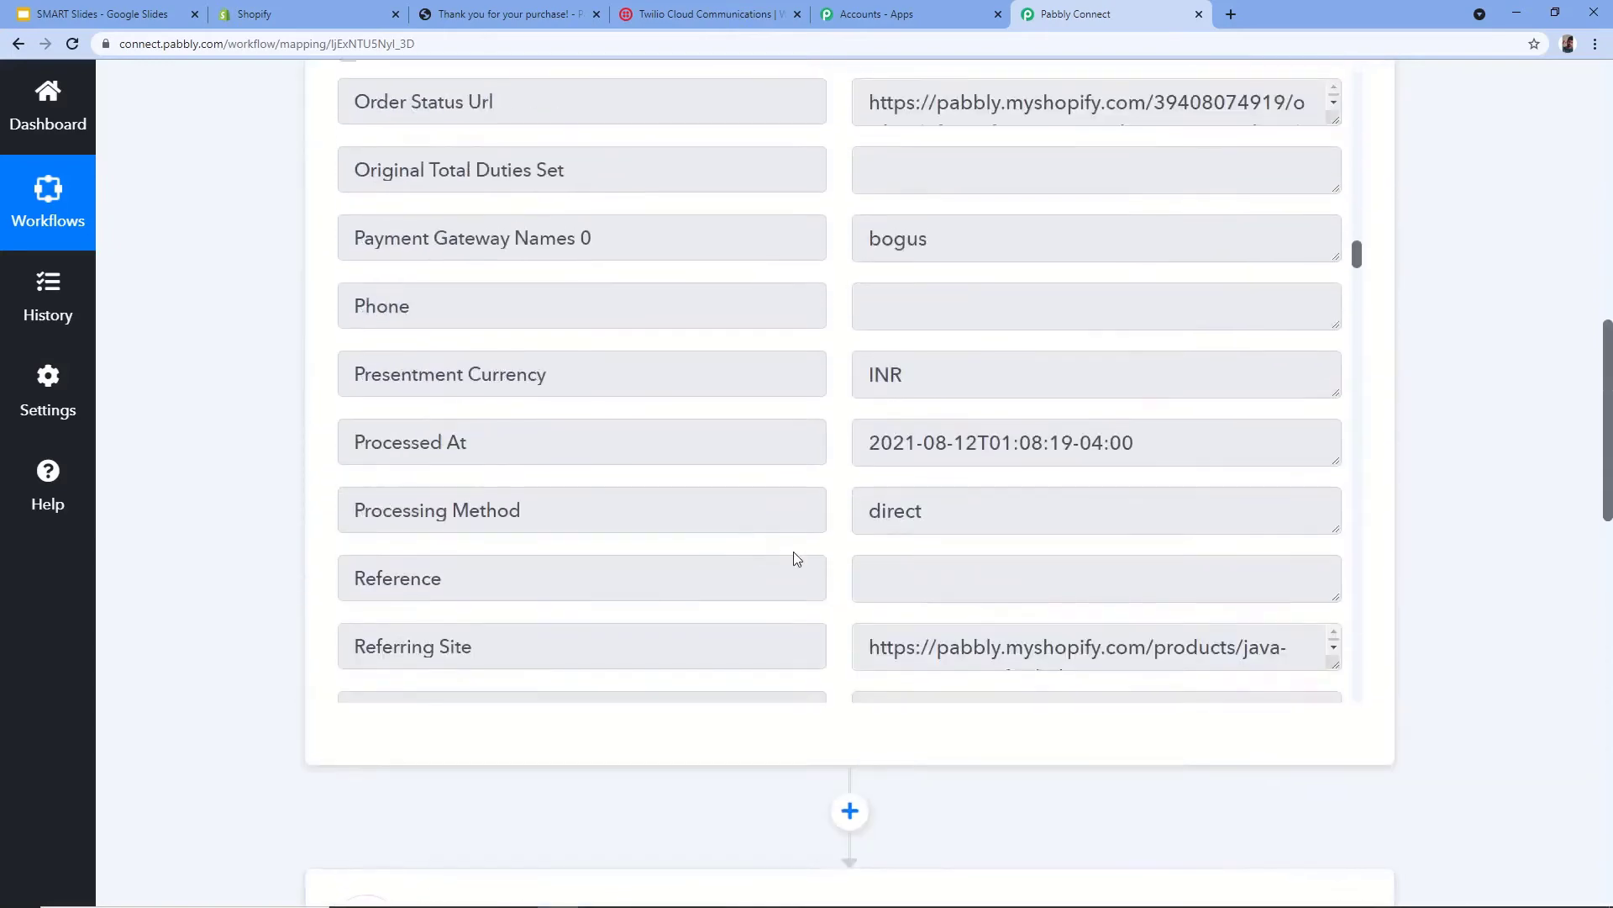
scroll(796, 558, up, 12)
scroll(260, 385, up, 3)
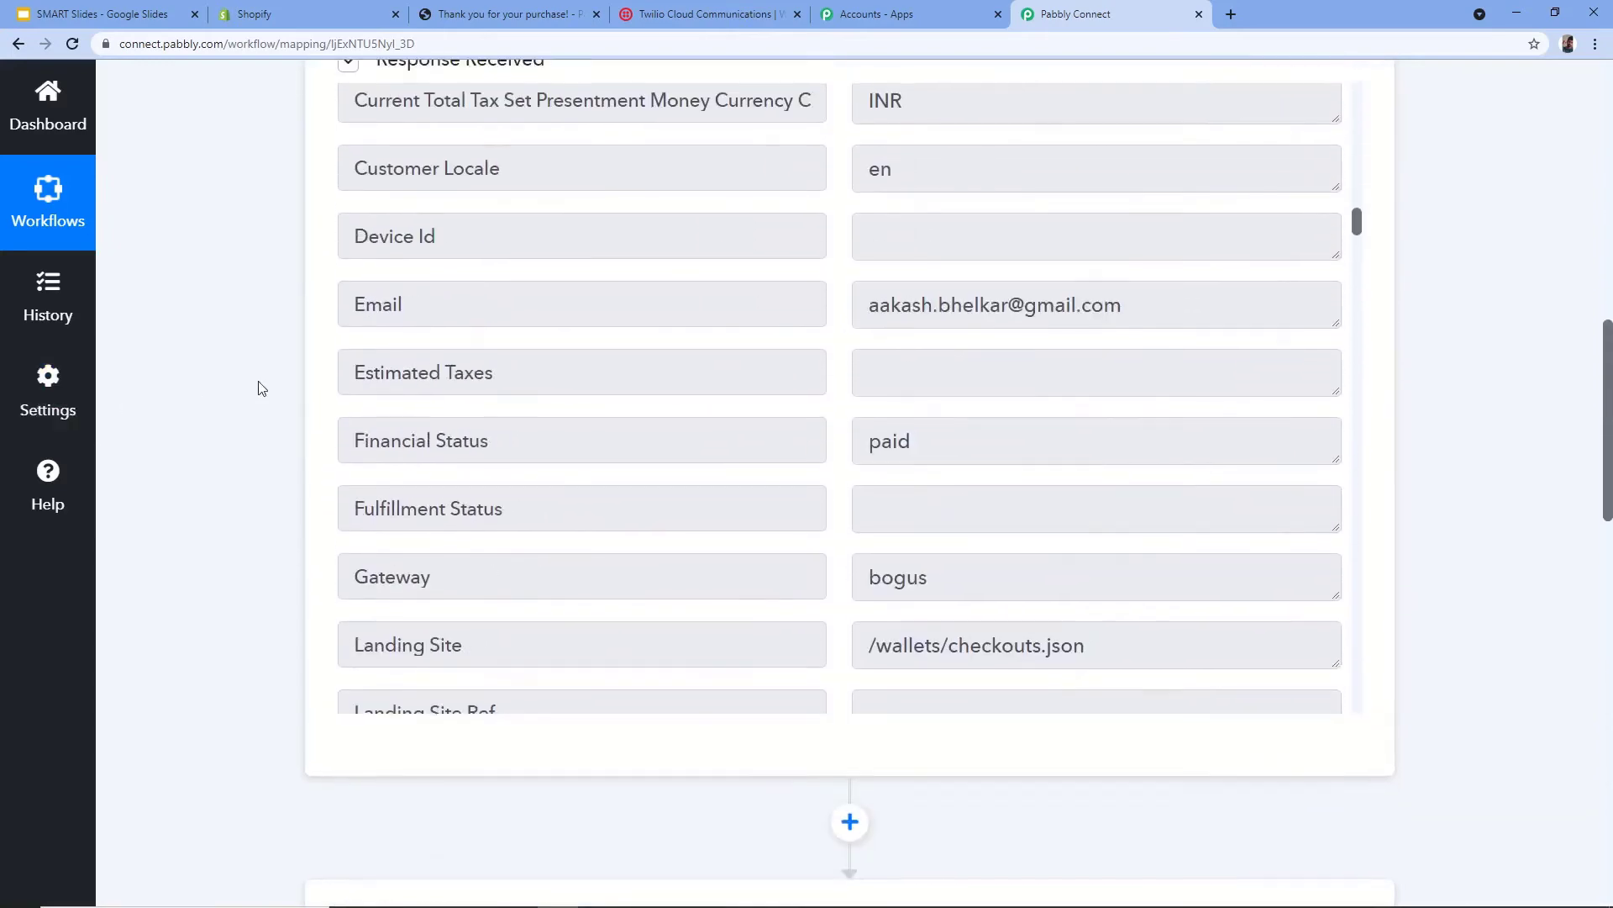
scroll(270, 403, down, 1)
scroll(719, 388, down, 4)
scroll(718, 389, down, 20)
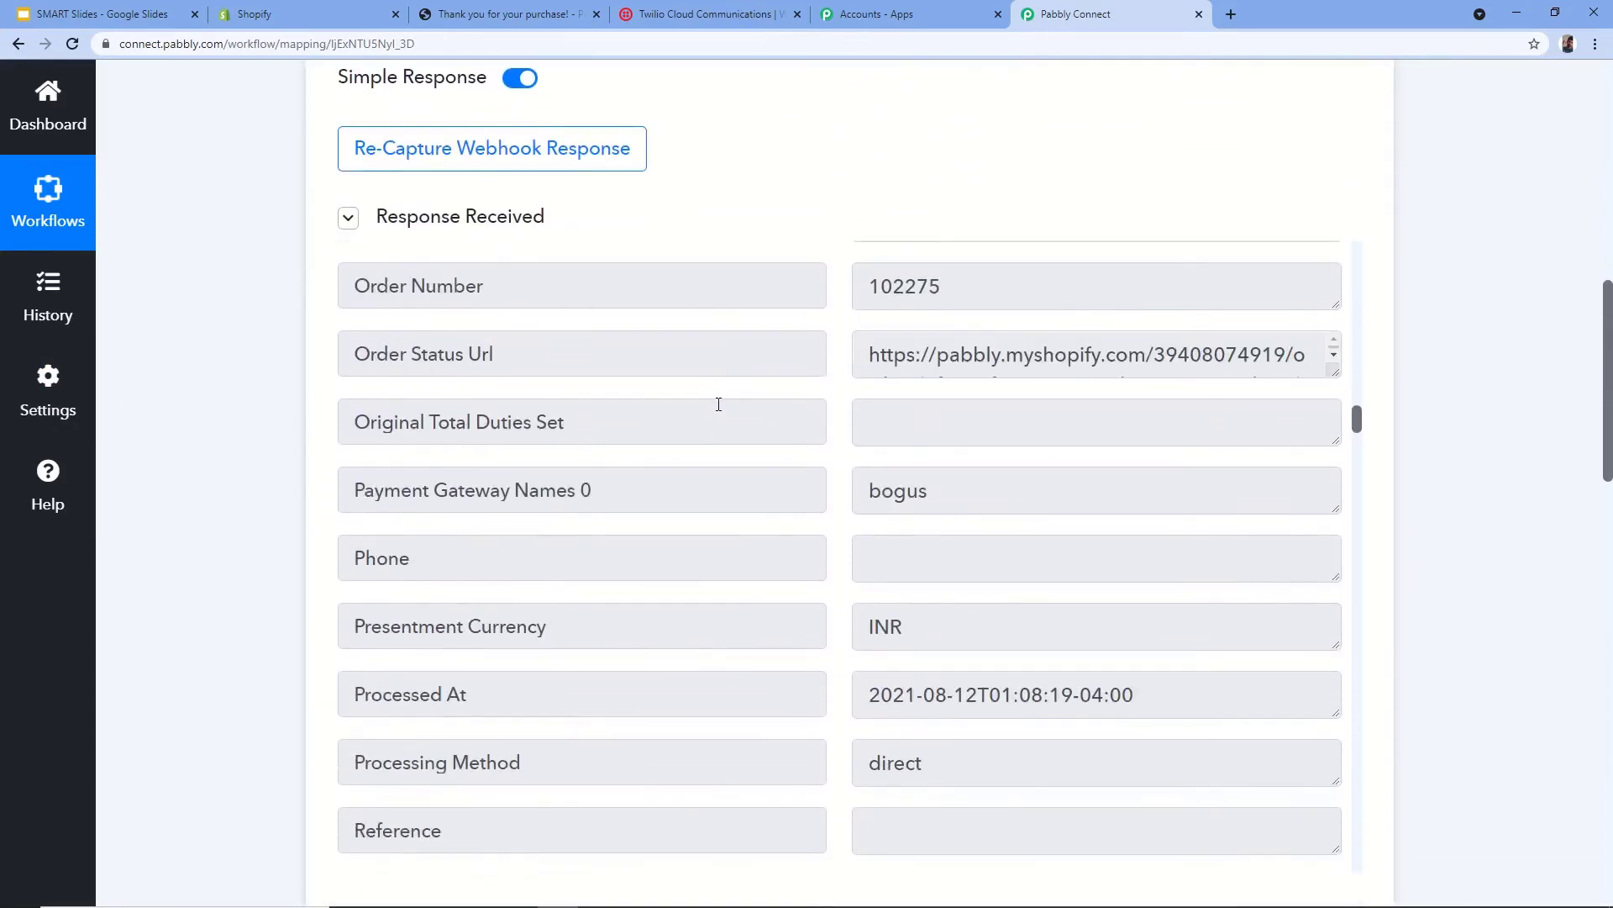
scroll(708, 461, down, 20)
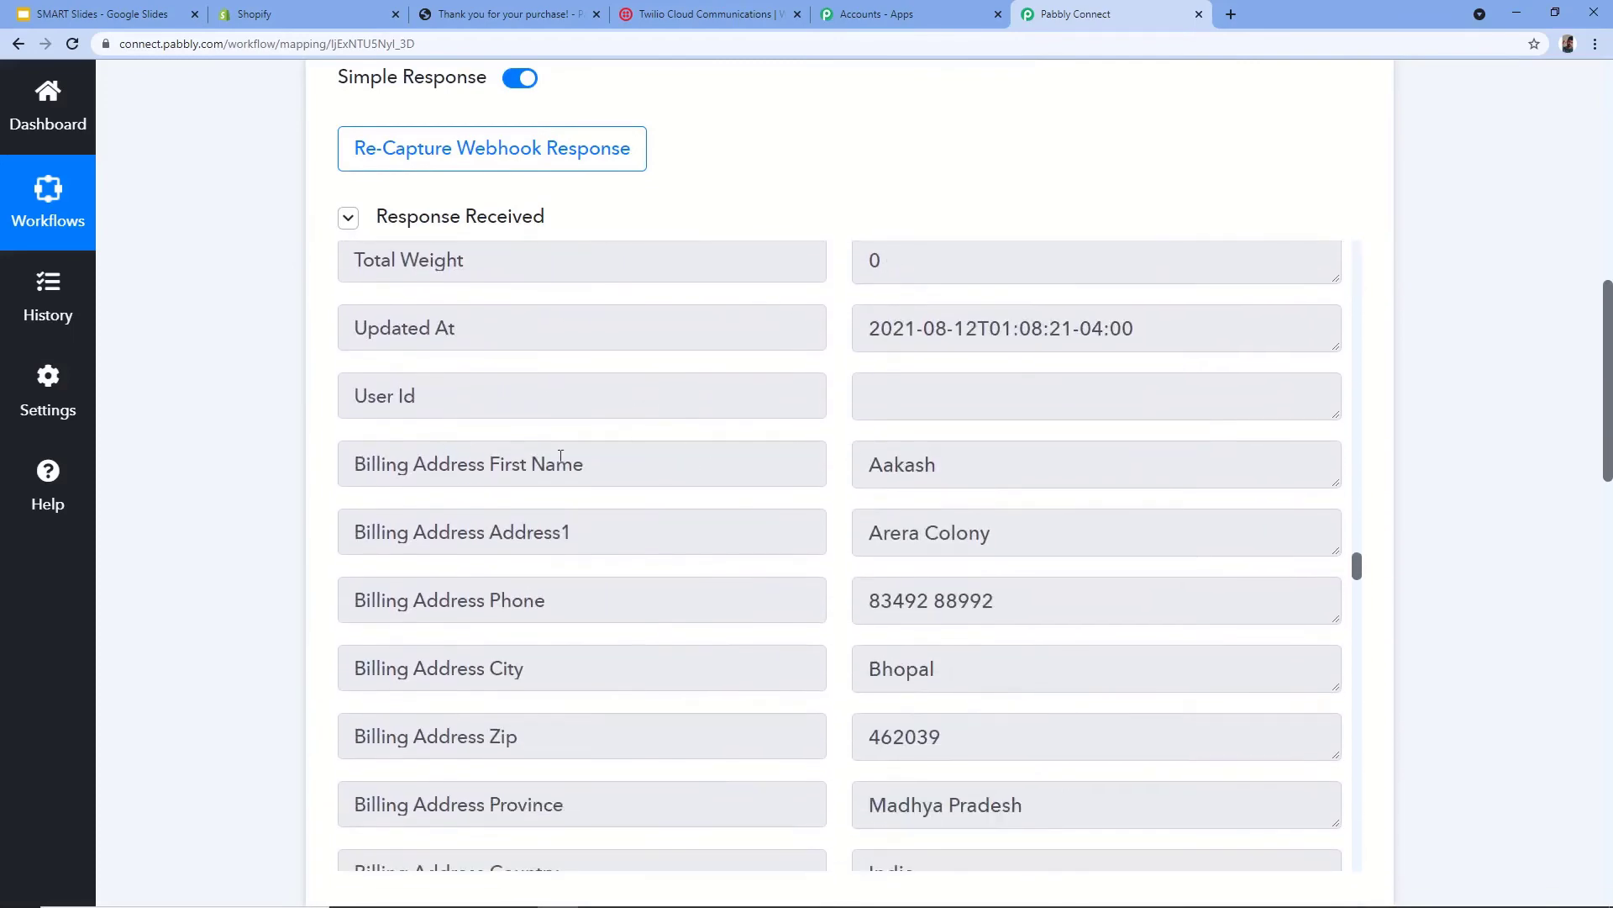
double_click(946, 473)
scroll(331, 468, down, 5)
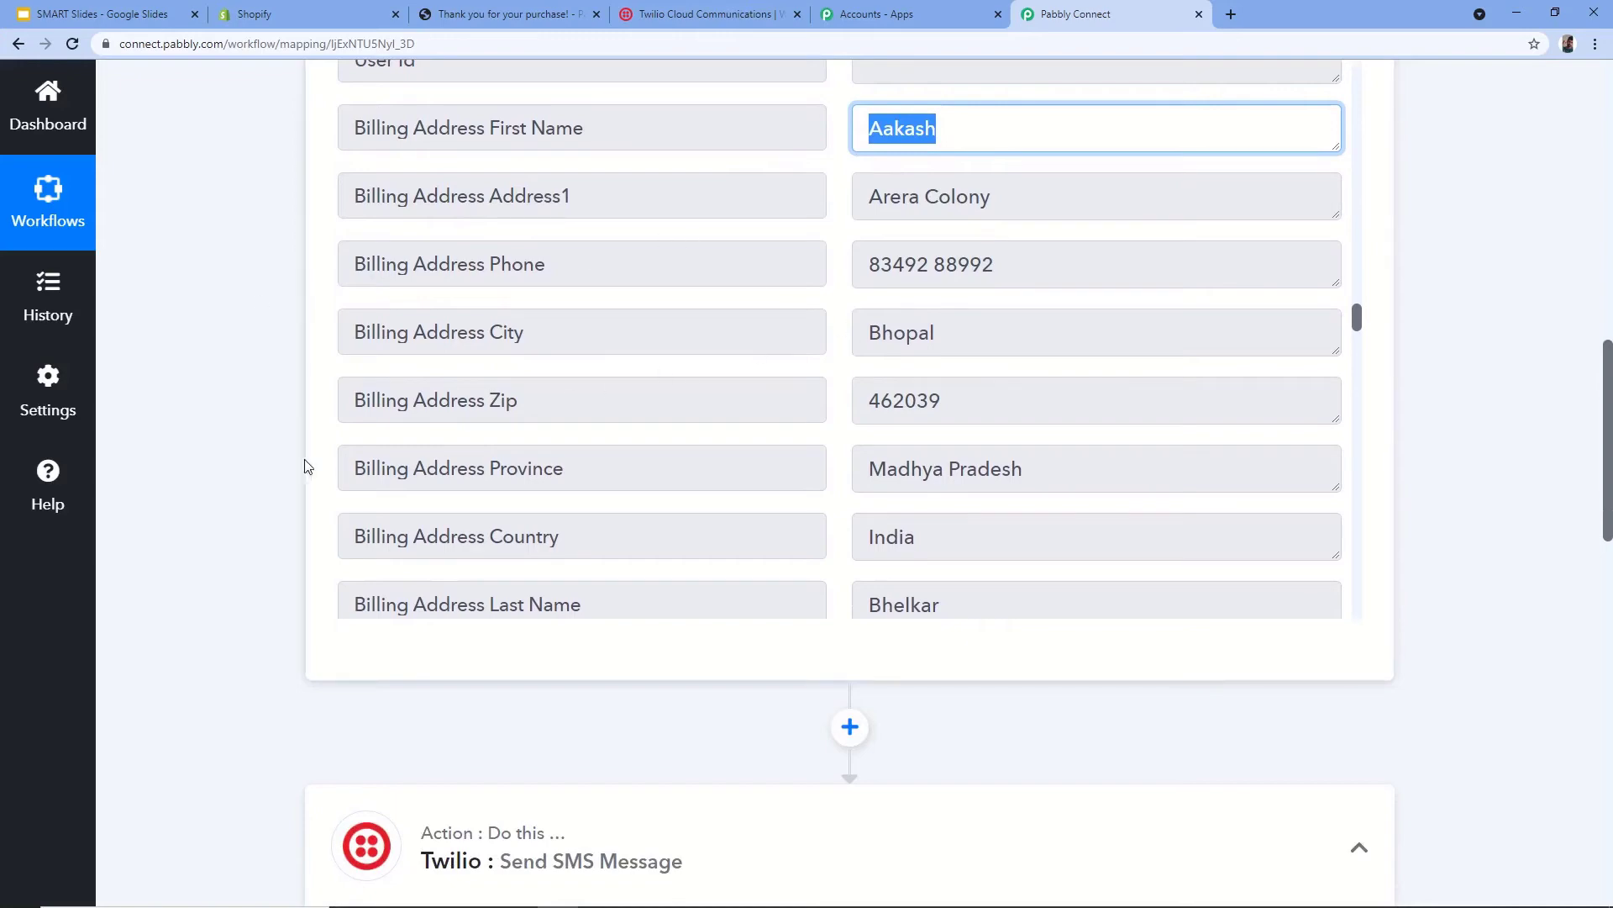
scroll(277, 458, down, 9)
click(451, 577)
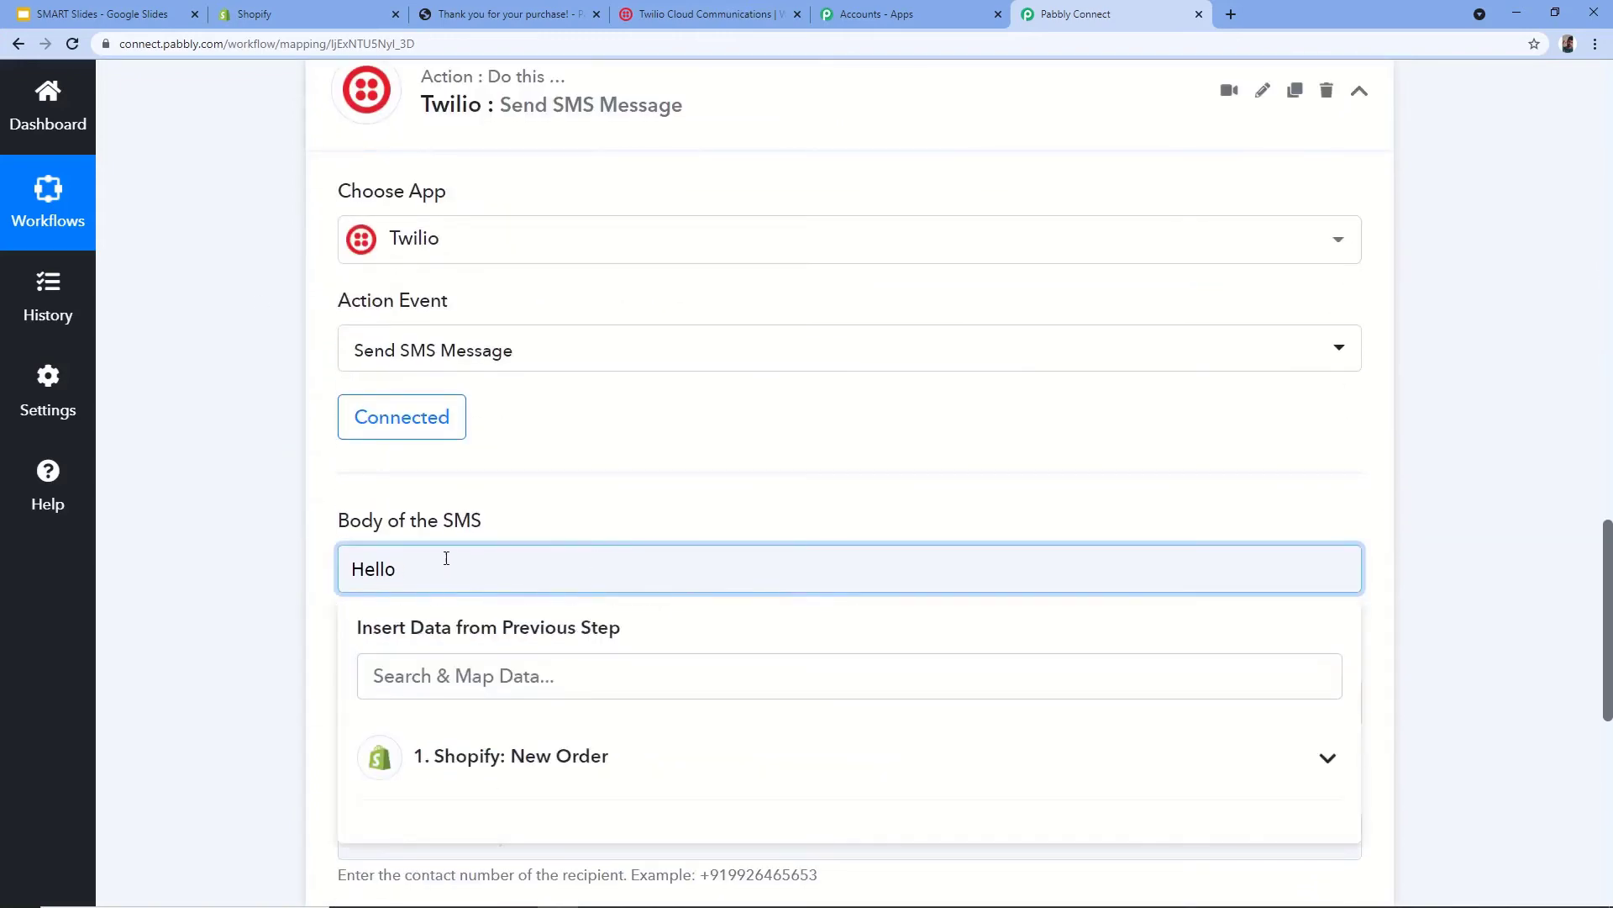
- Insert Billing Address First Name from Shopify: New Order after 'Hello'
click(556, 775)
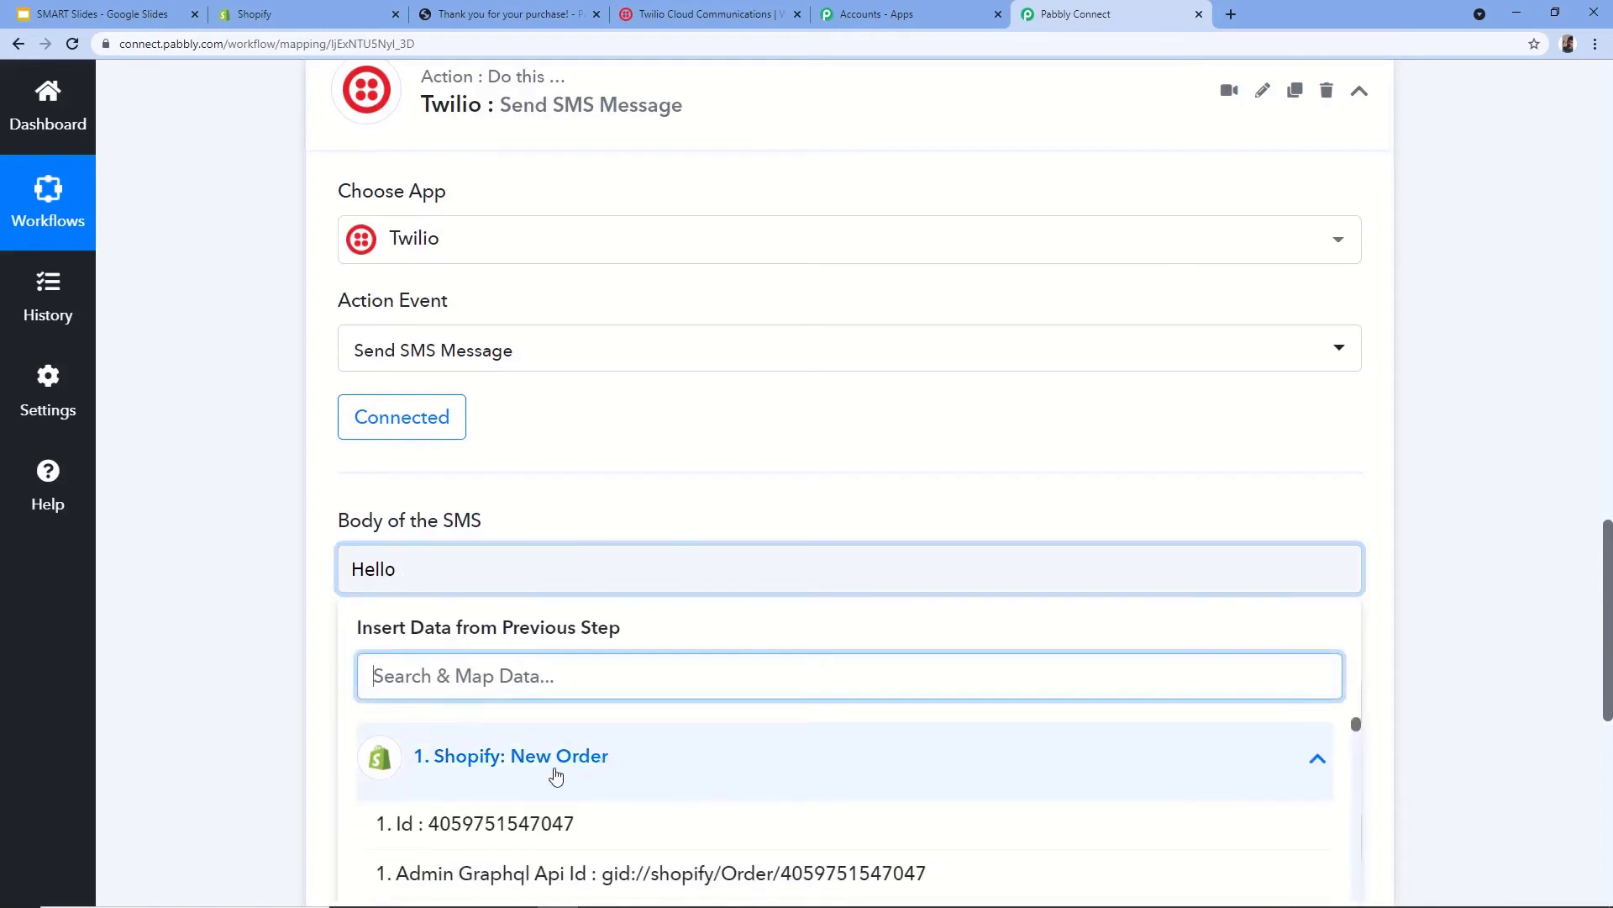
text(Aaka)
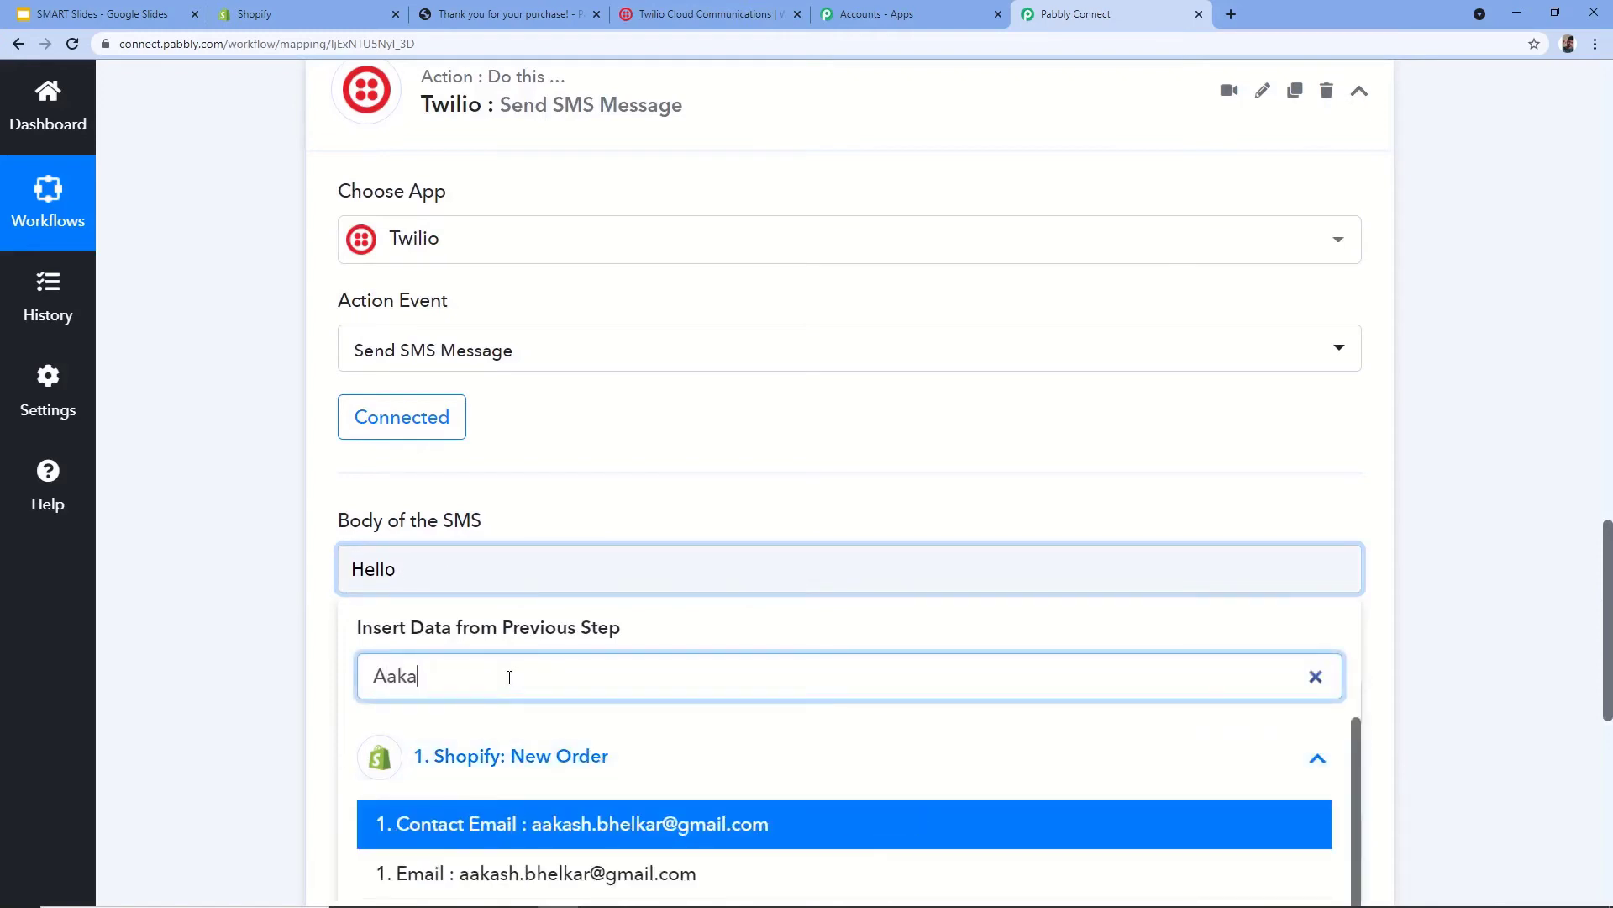
scroll(305, 712, down, 3)
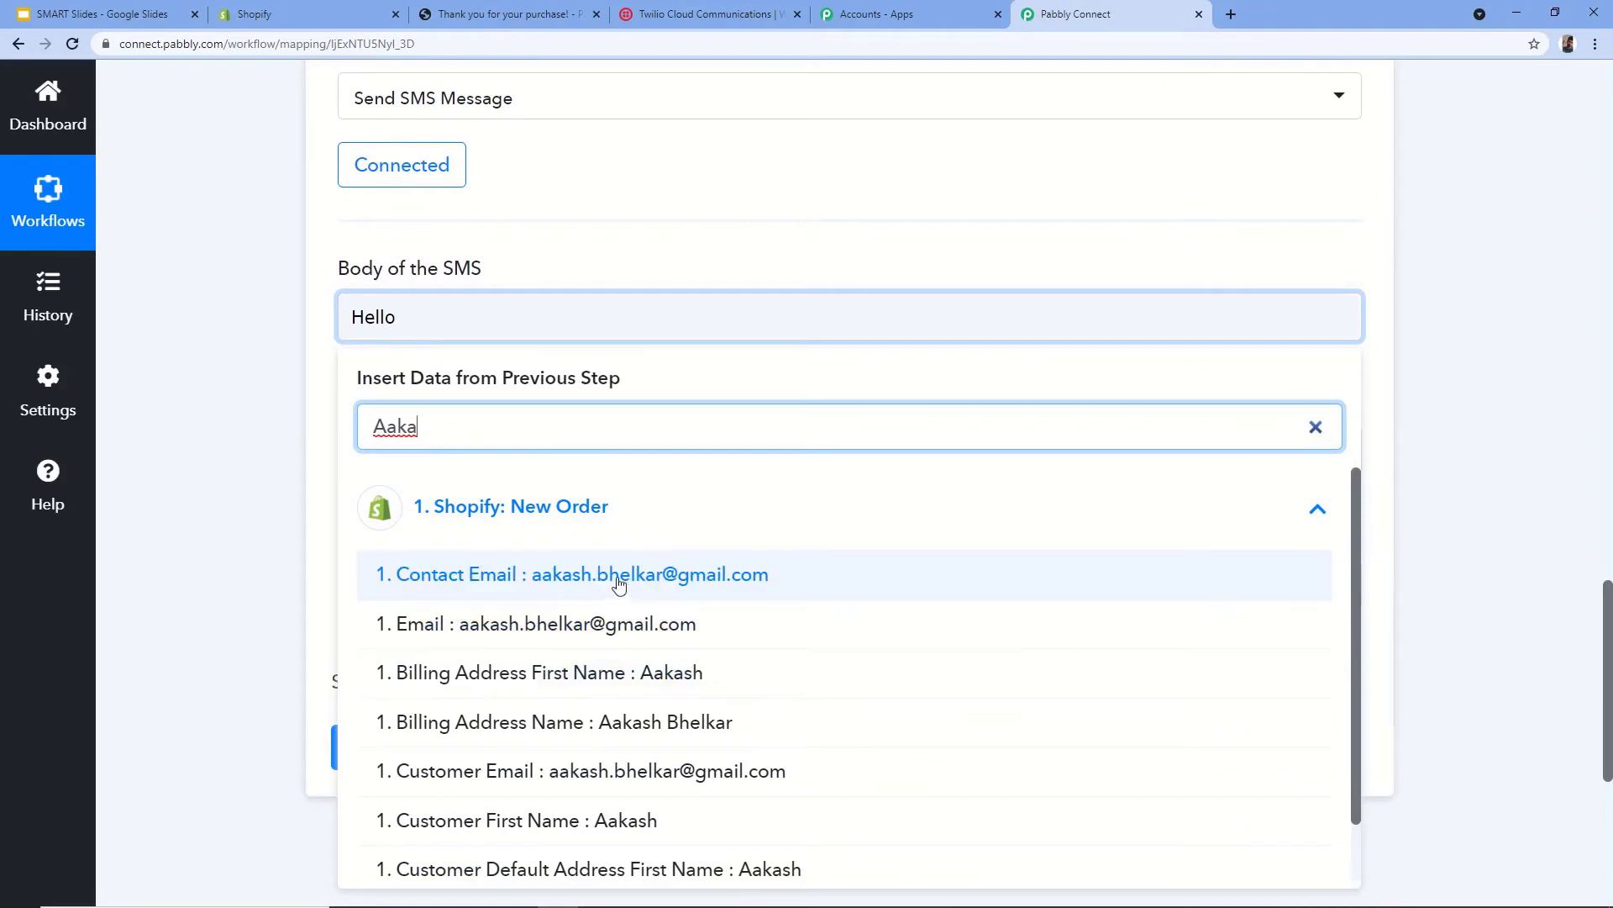
click(694, 674)
- Continue the message with ', thank you for ordering. Your order will be delivered at'
click(673, 359)
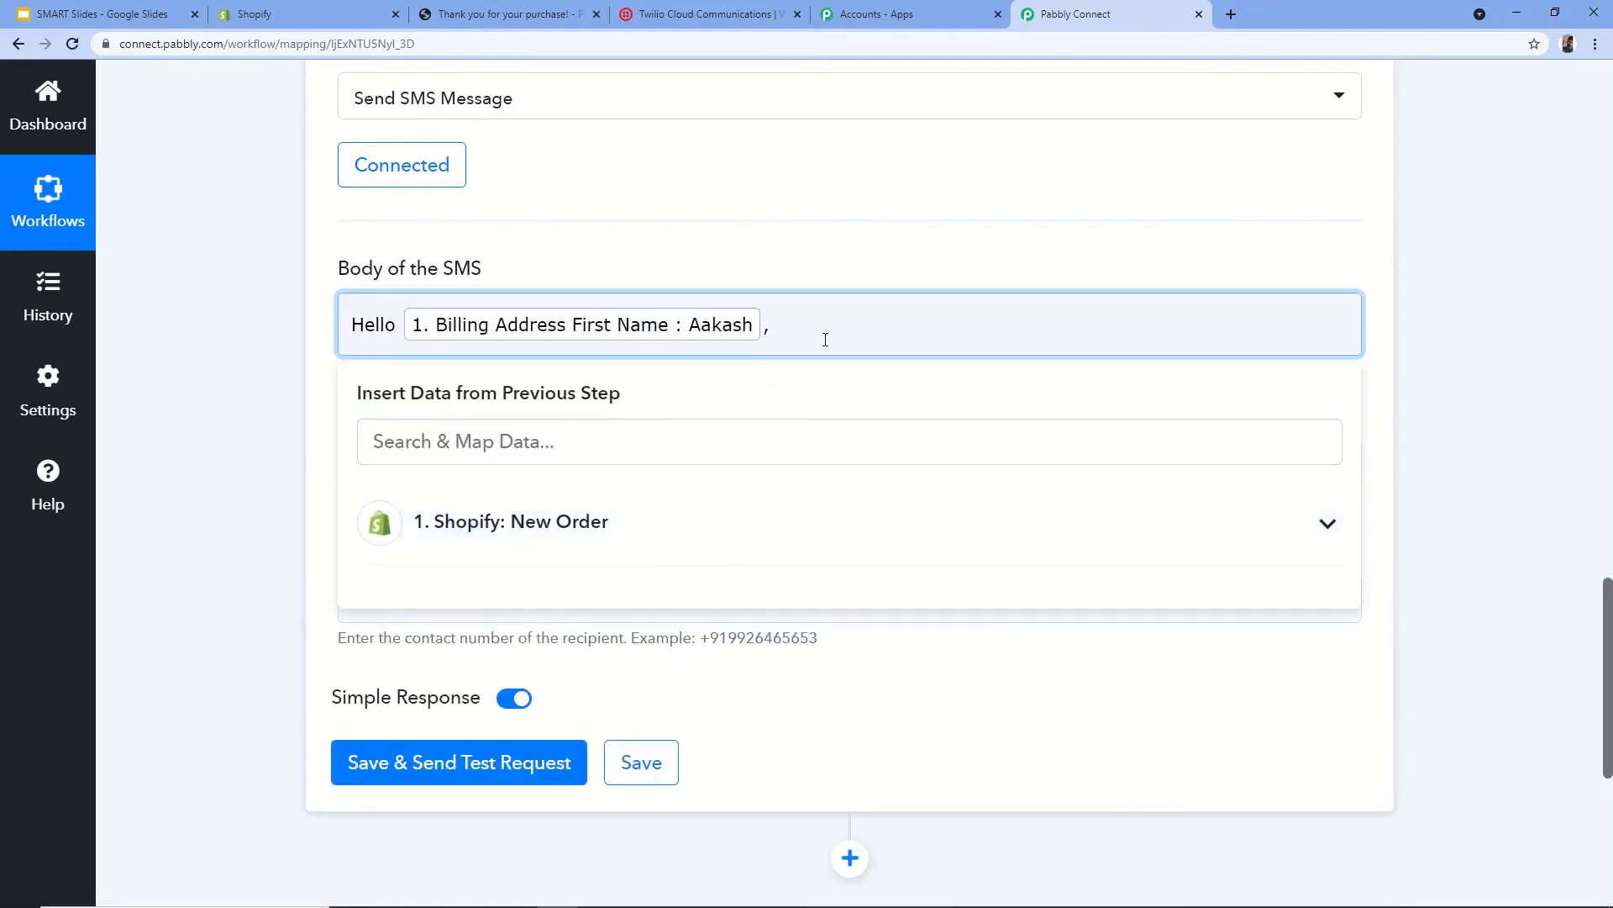
text(, thank)
key(BackSpace)
text(you for ordering.)
click(990, 326)
text(Yo)
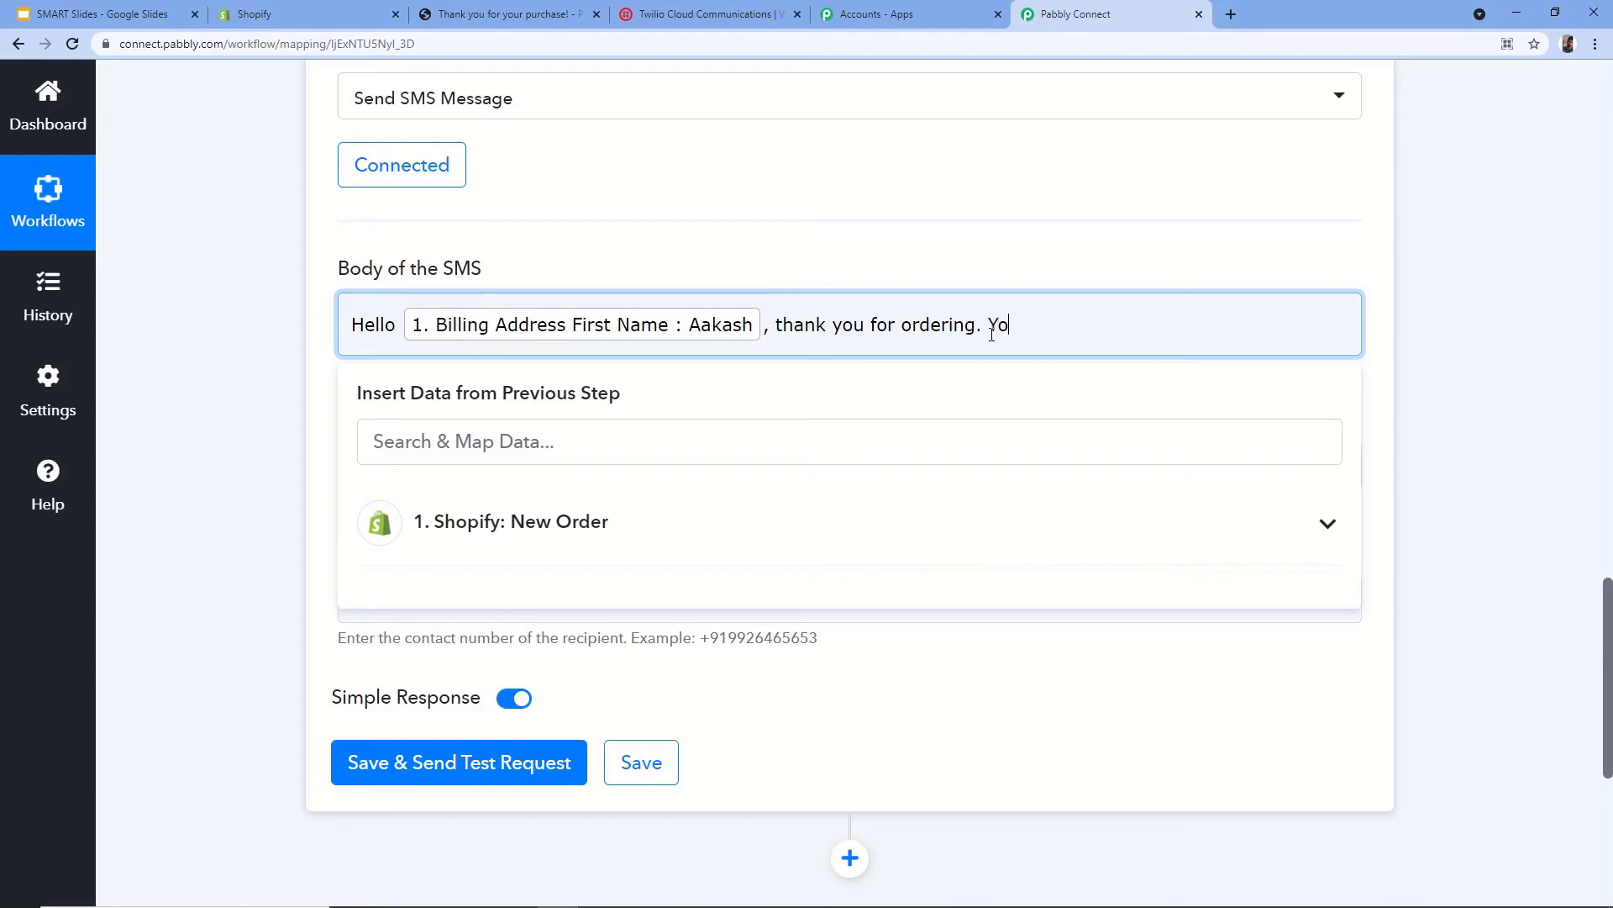
text(ur Oorder will be delivered at)
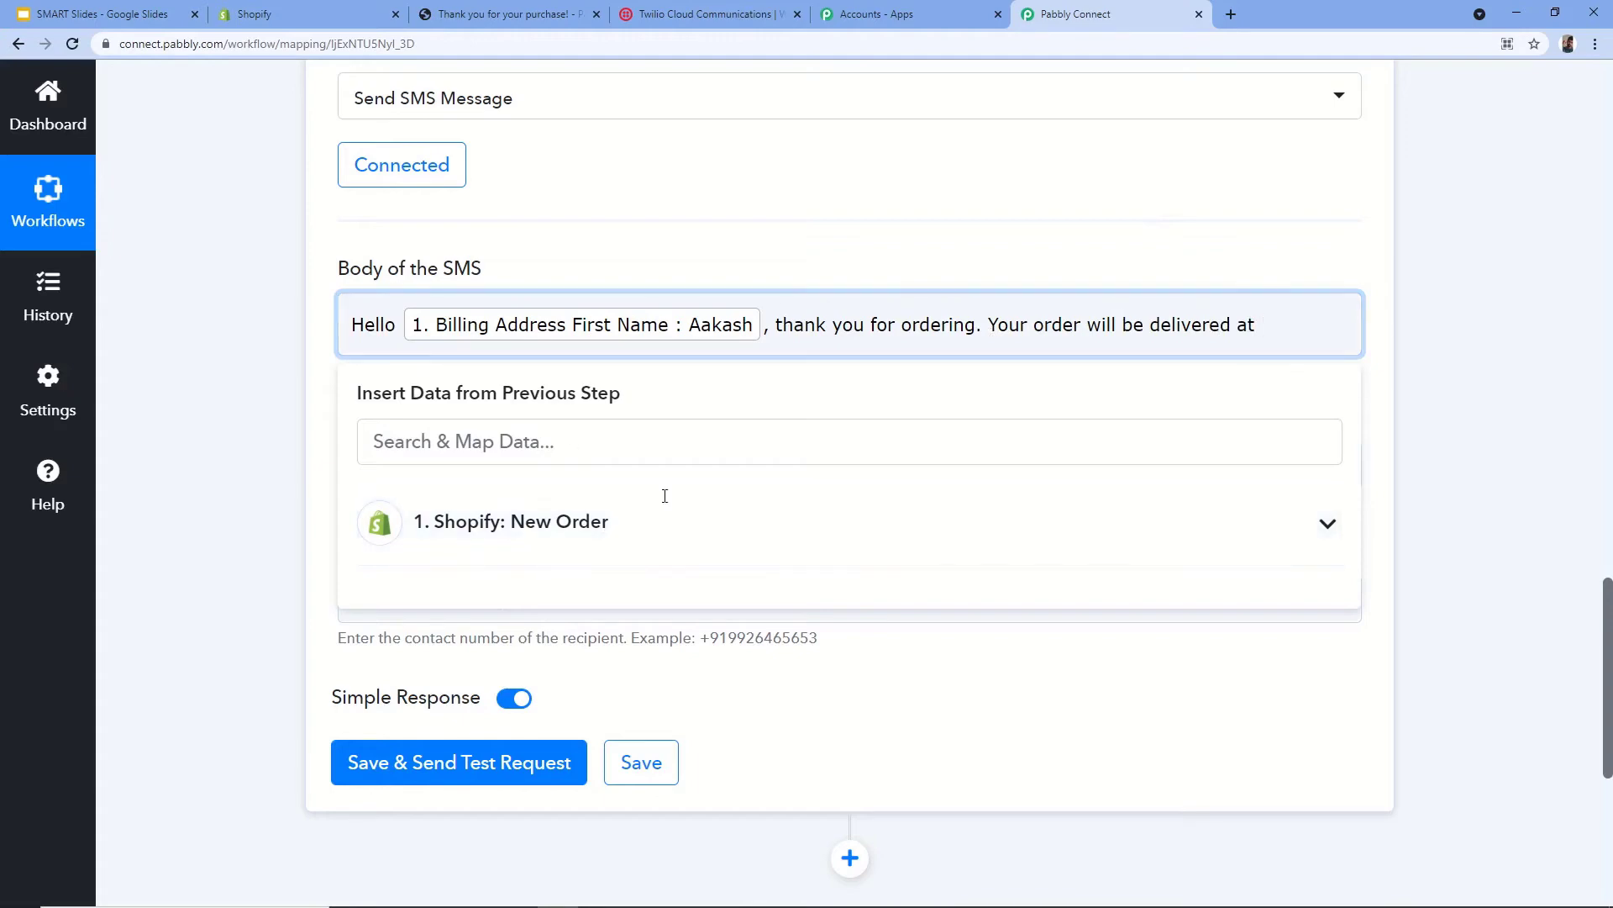
scroll(661, 553, up, 12)
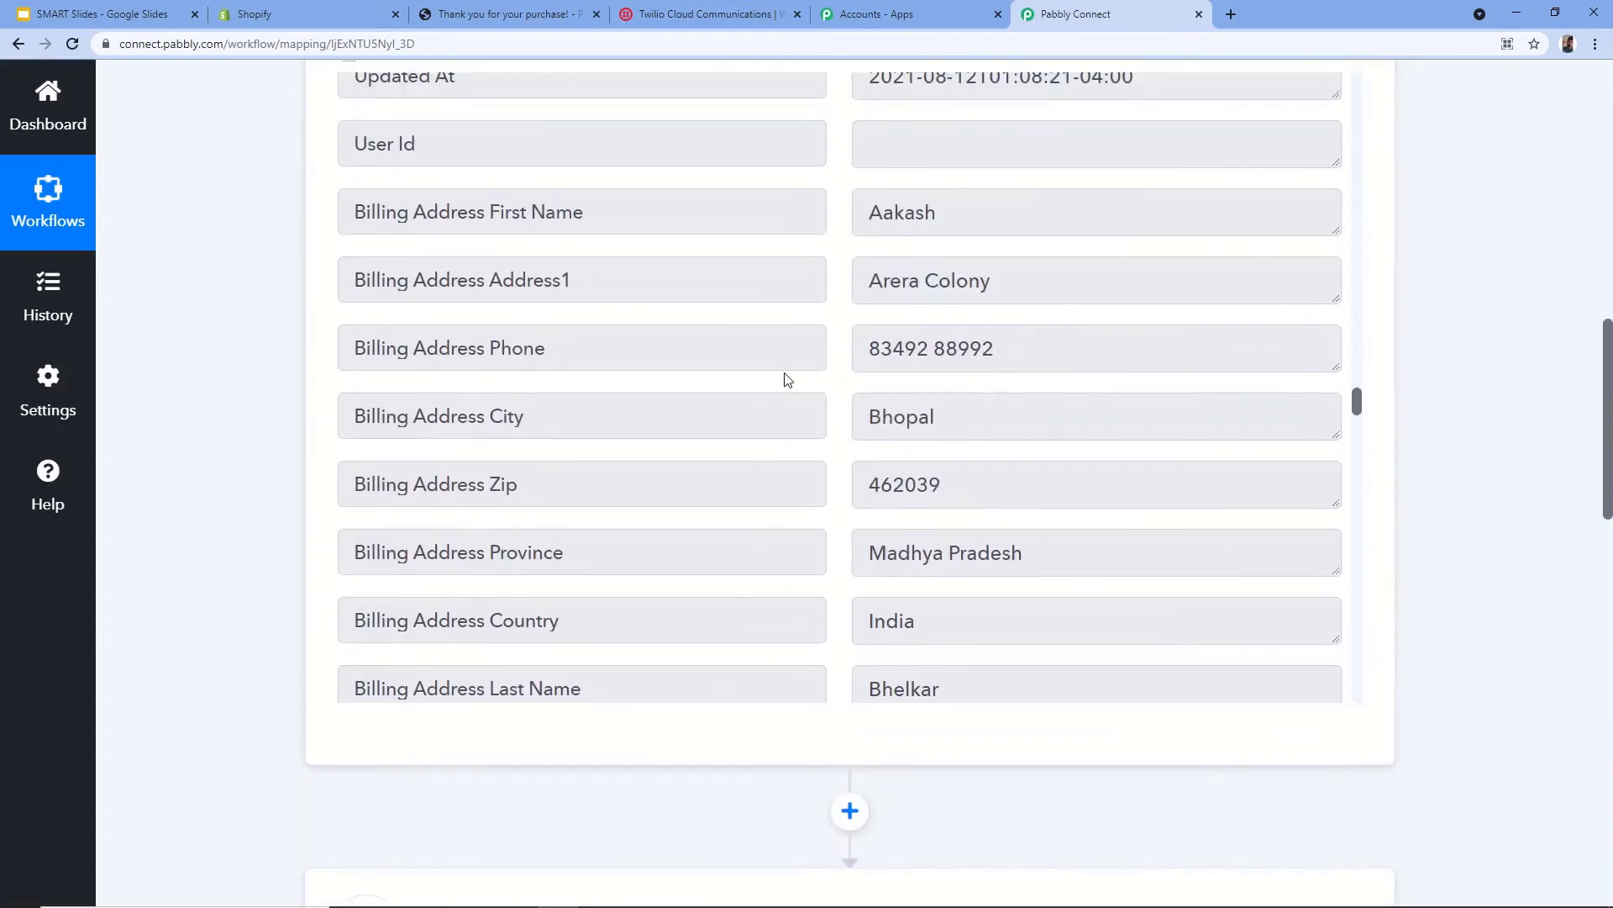
- Append the mapped billing street address to the SMS body
scroll(840, 382, down, 3)
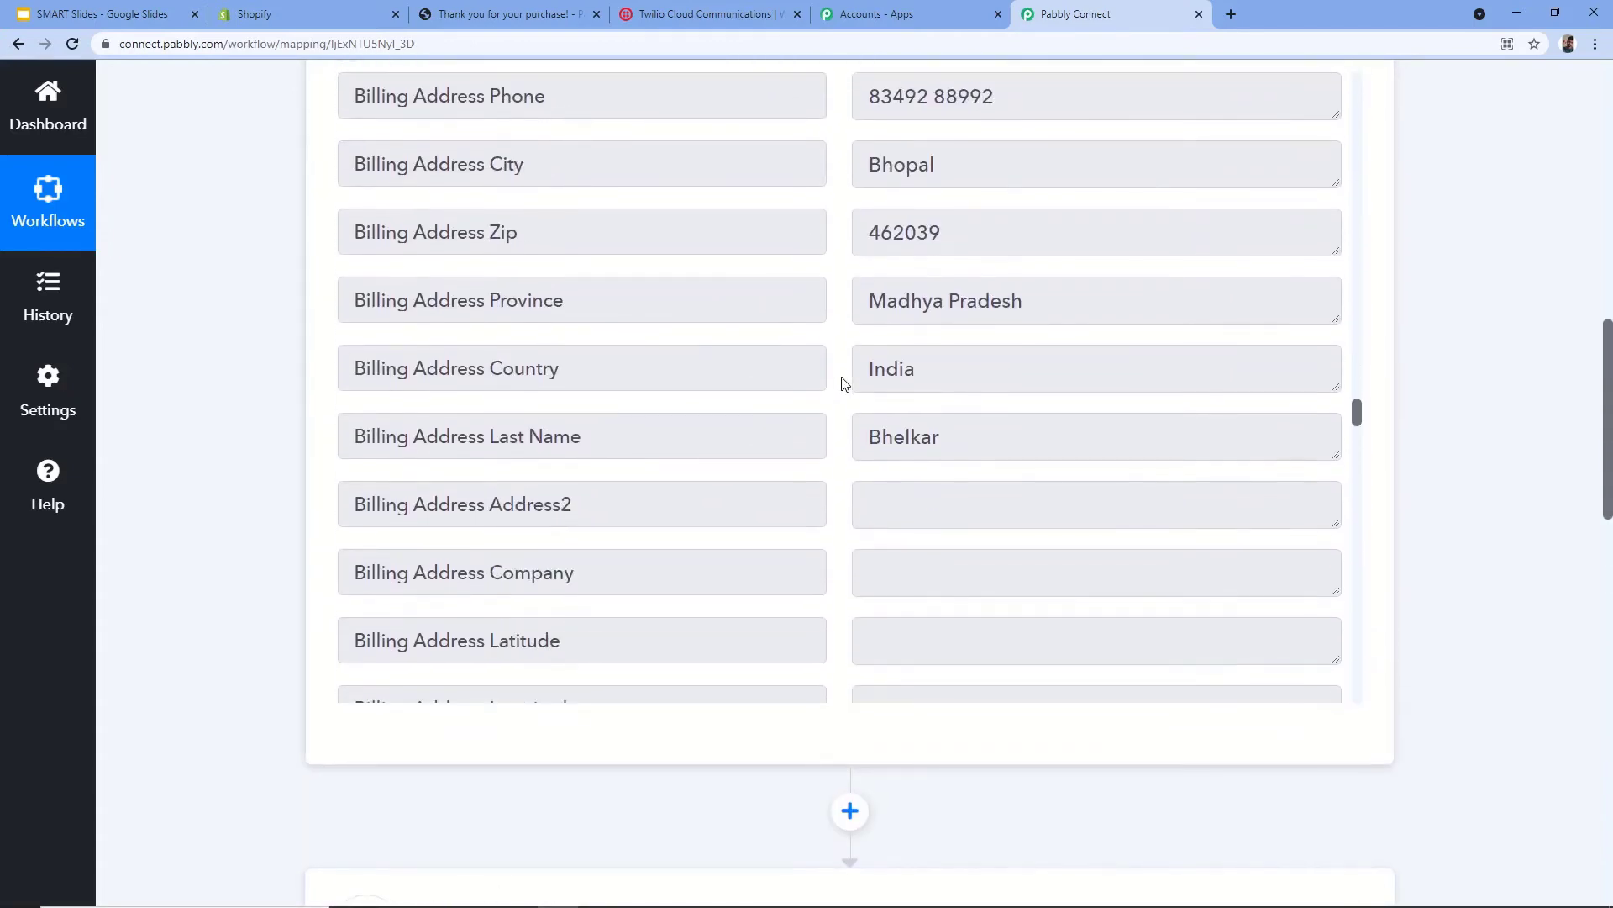
scroll(844, 383, down, 8)
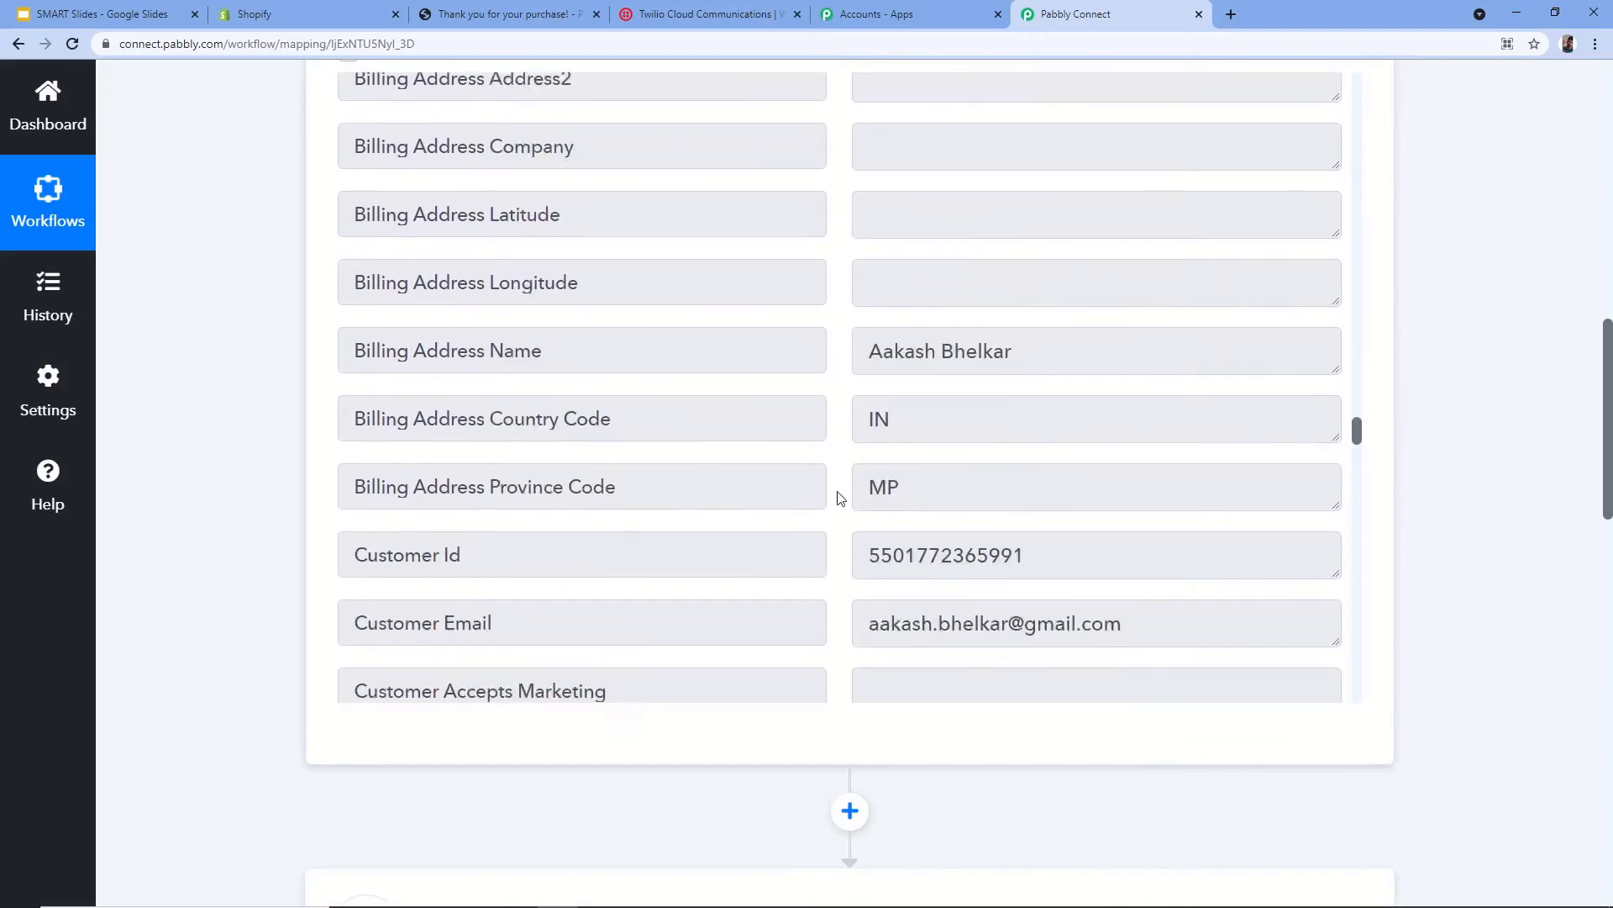
scroll(844, 481, up, 12)
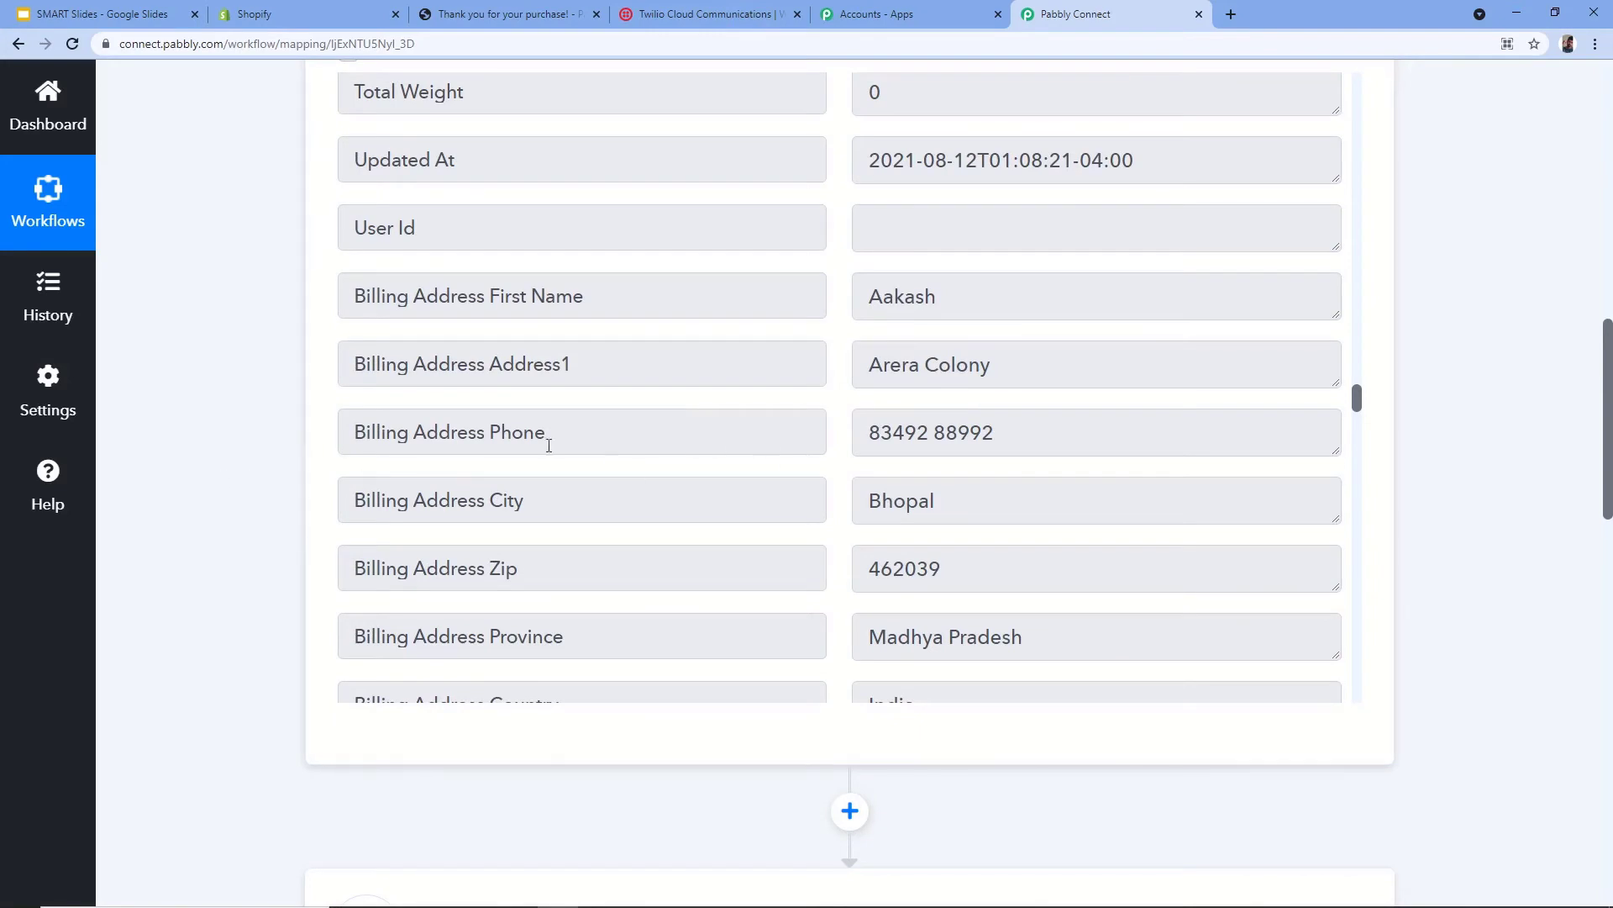
scroll(886, 462, down, 1)
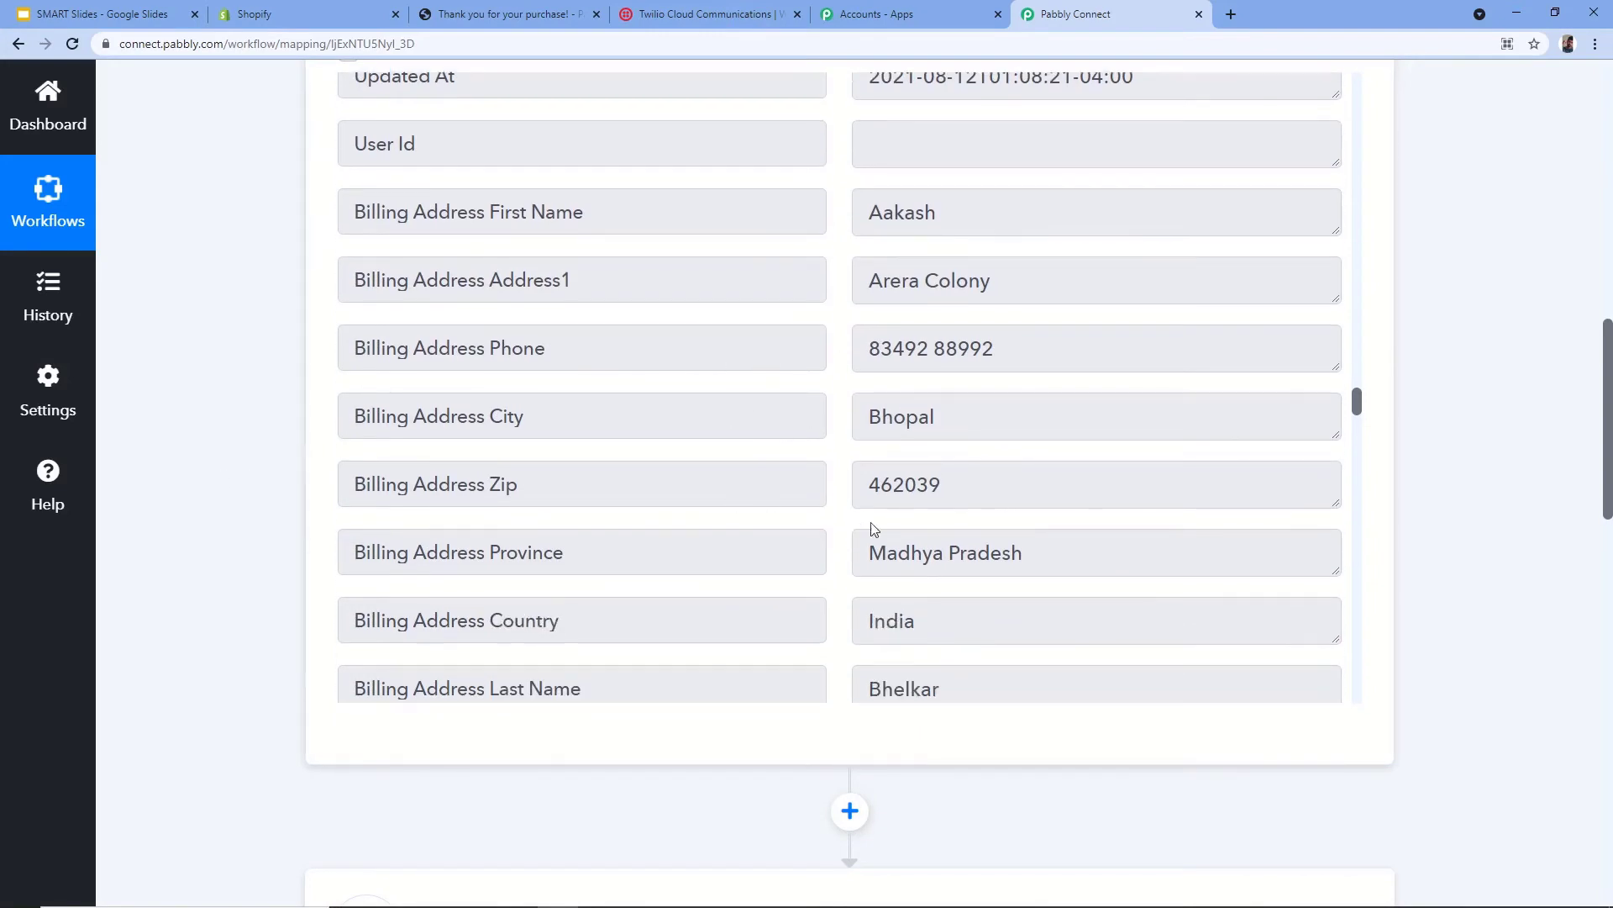
scroll(858, 614, down, 1)
scroll(259, 532, down, 9)
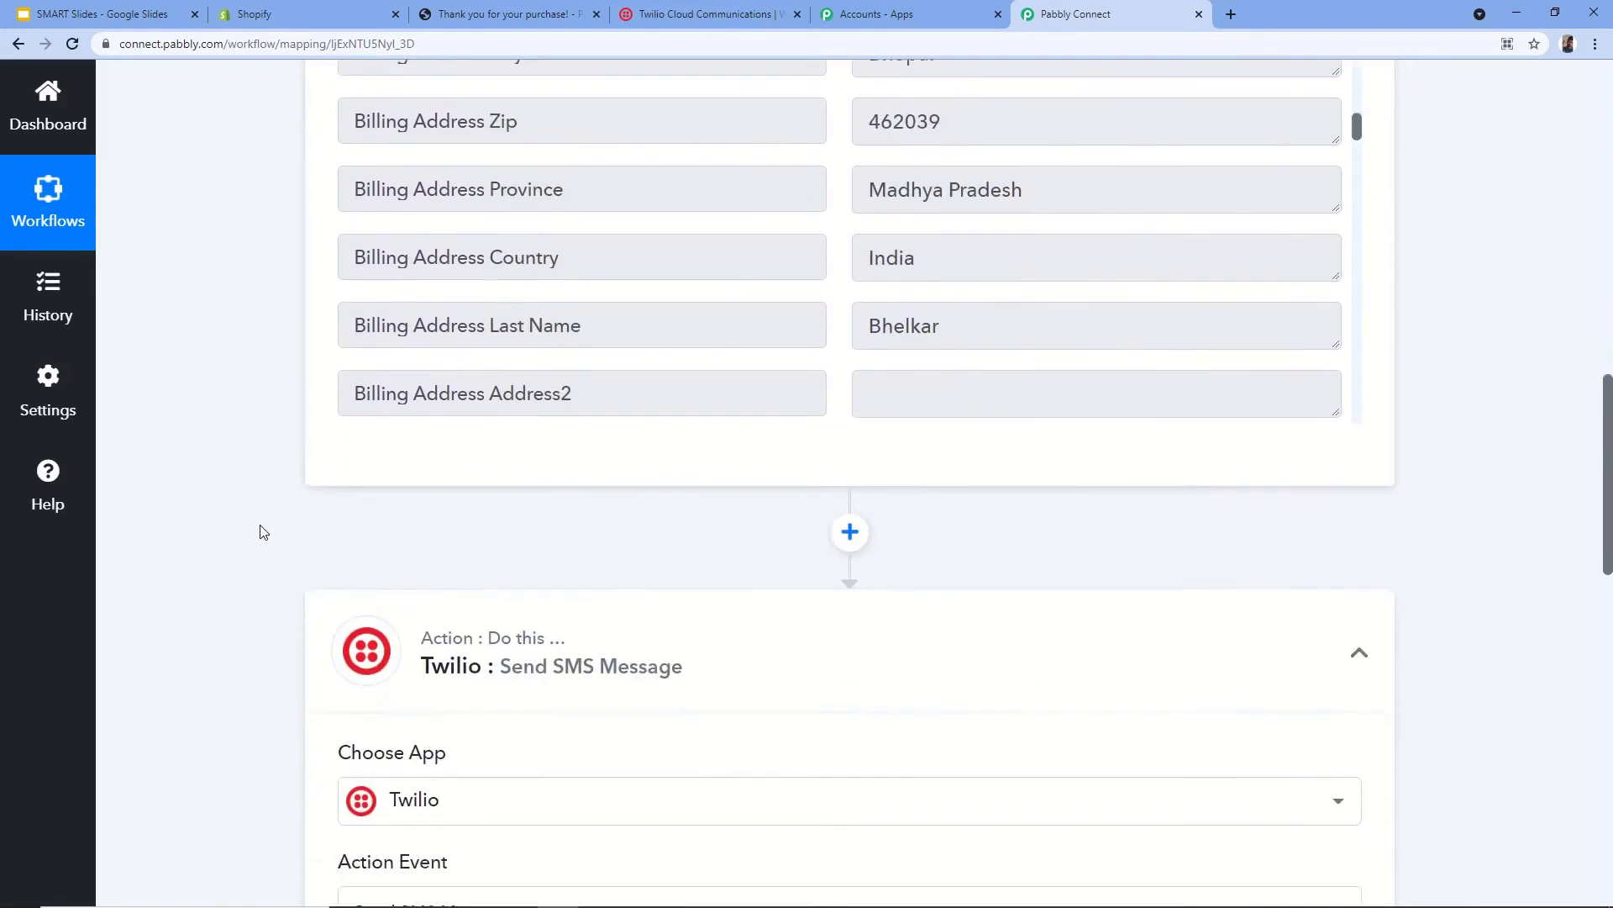
scroll(347, 605, down, 3)
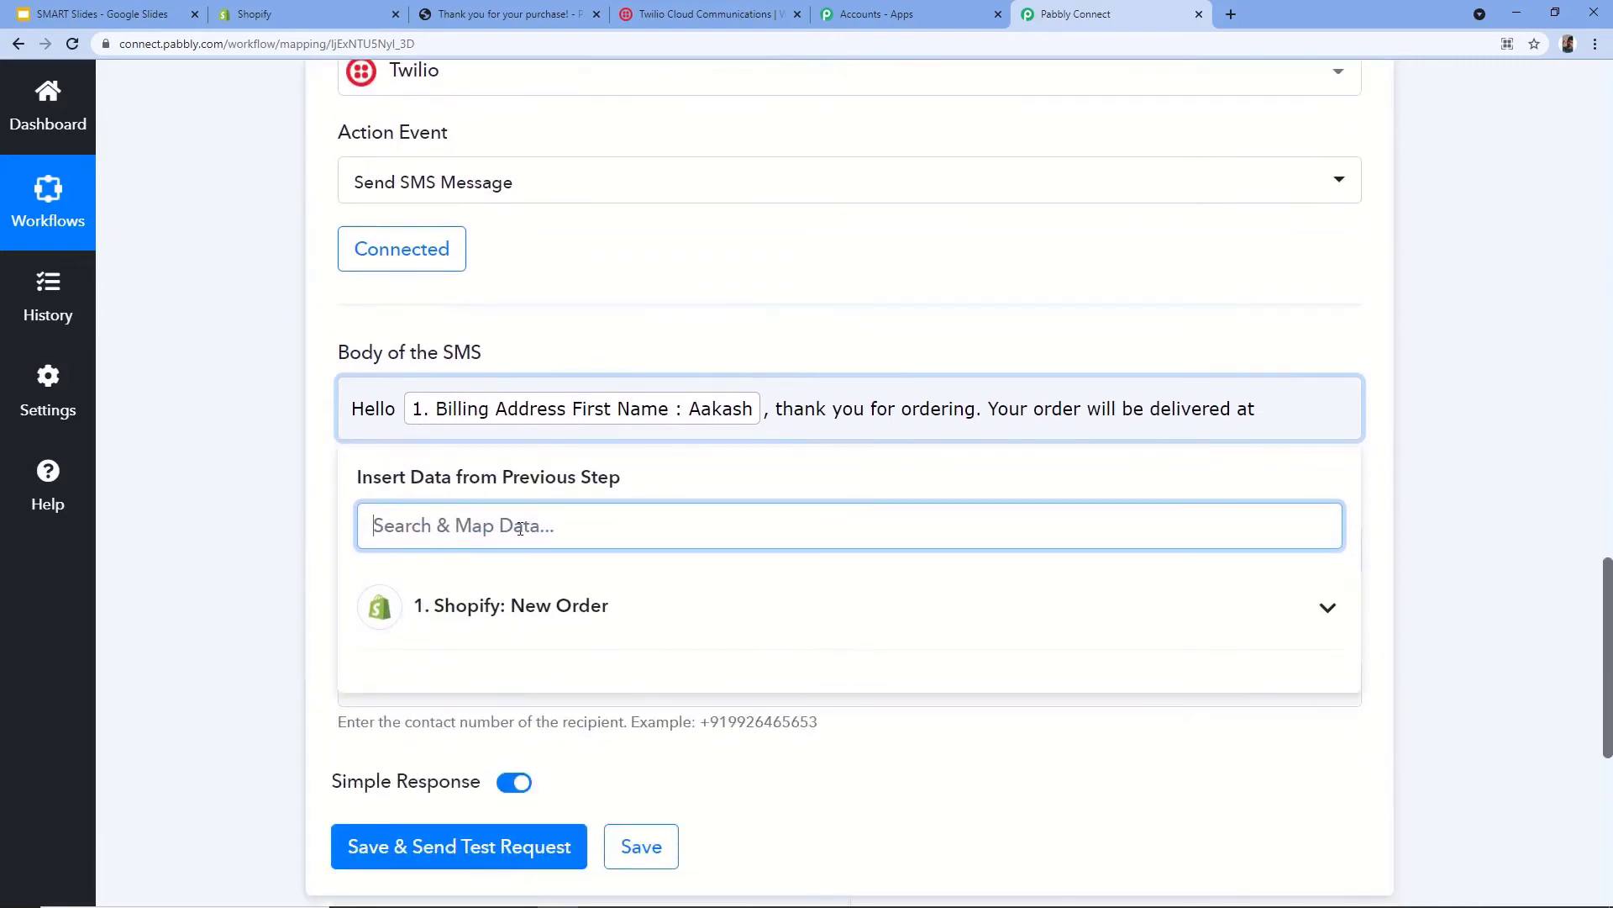
text(Add)
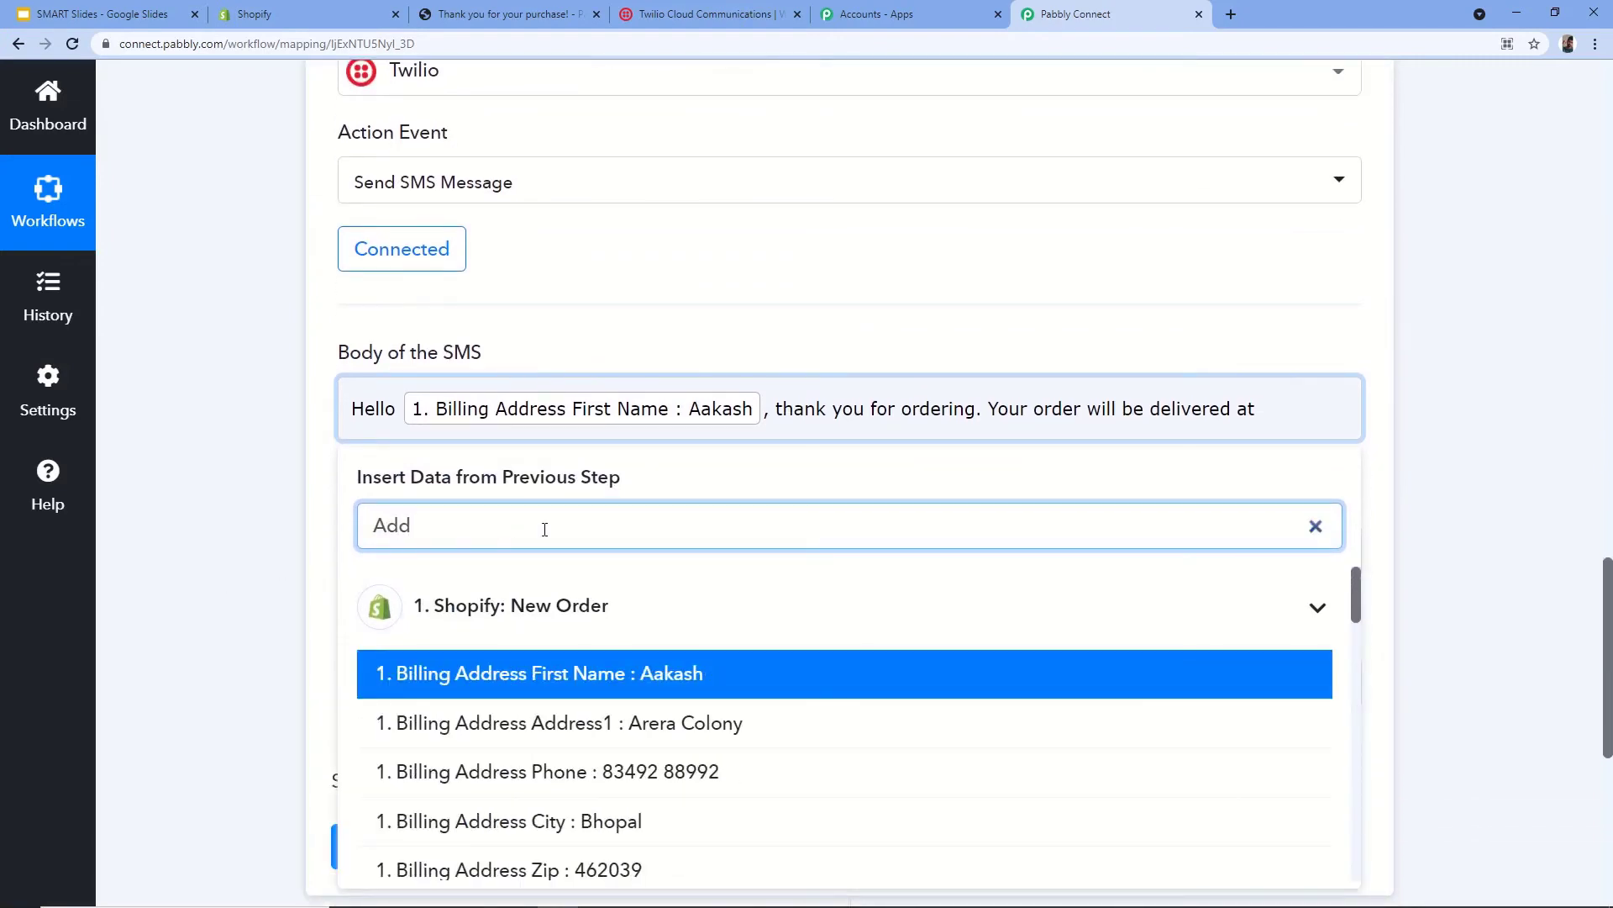
click(729, 723)
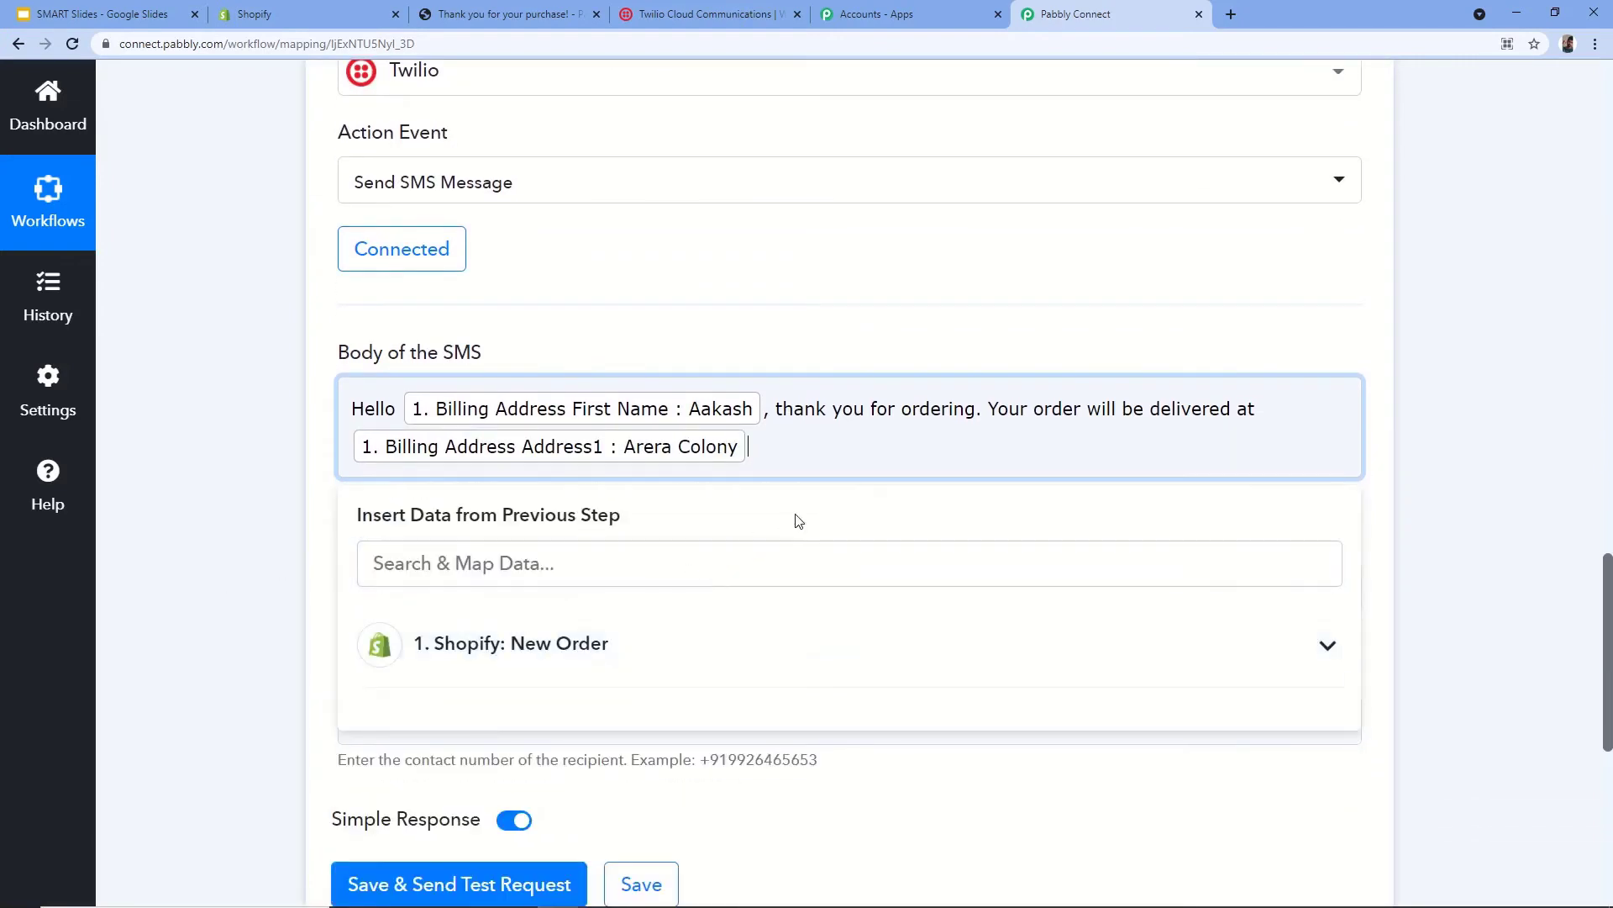
- Append the billing city and billing province (searched as 'madhy') to the message
click(505, 560)
text(C)
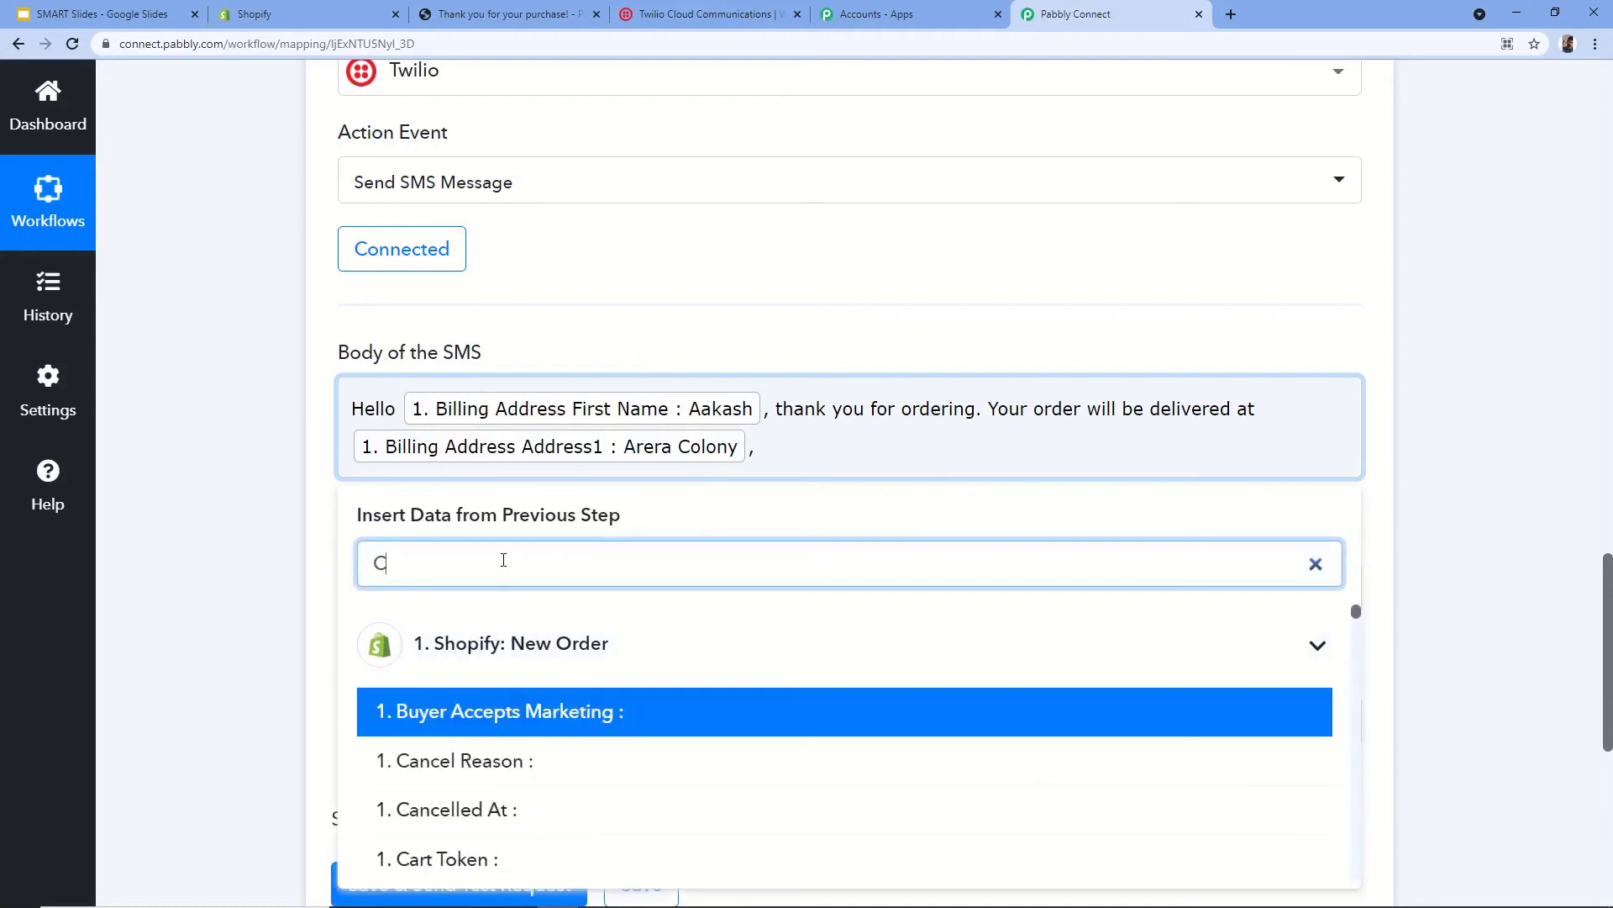
text(ity)
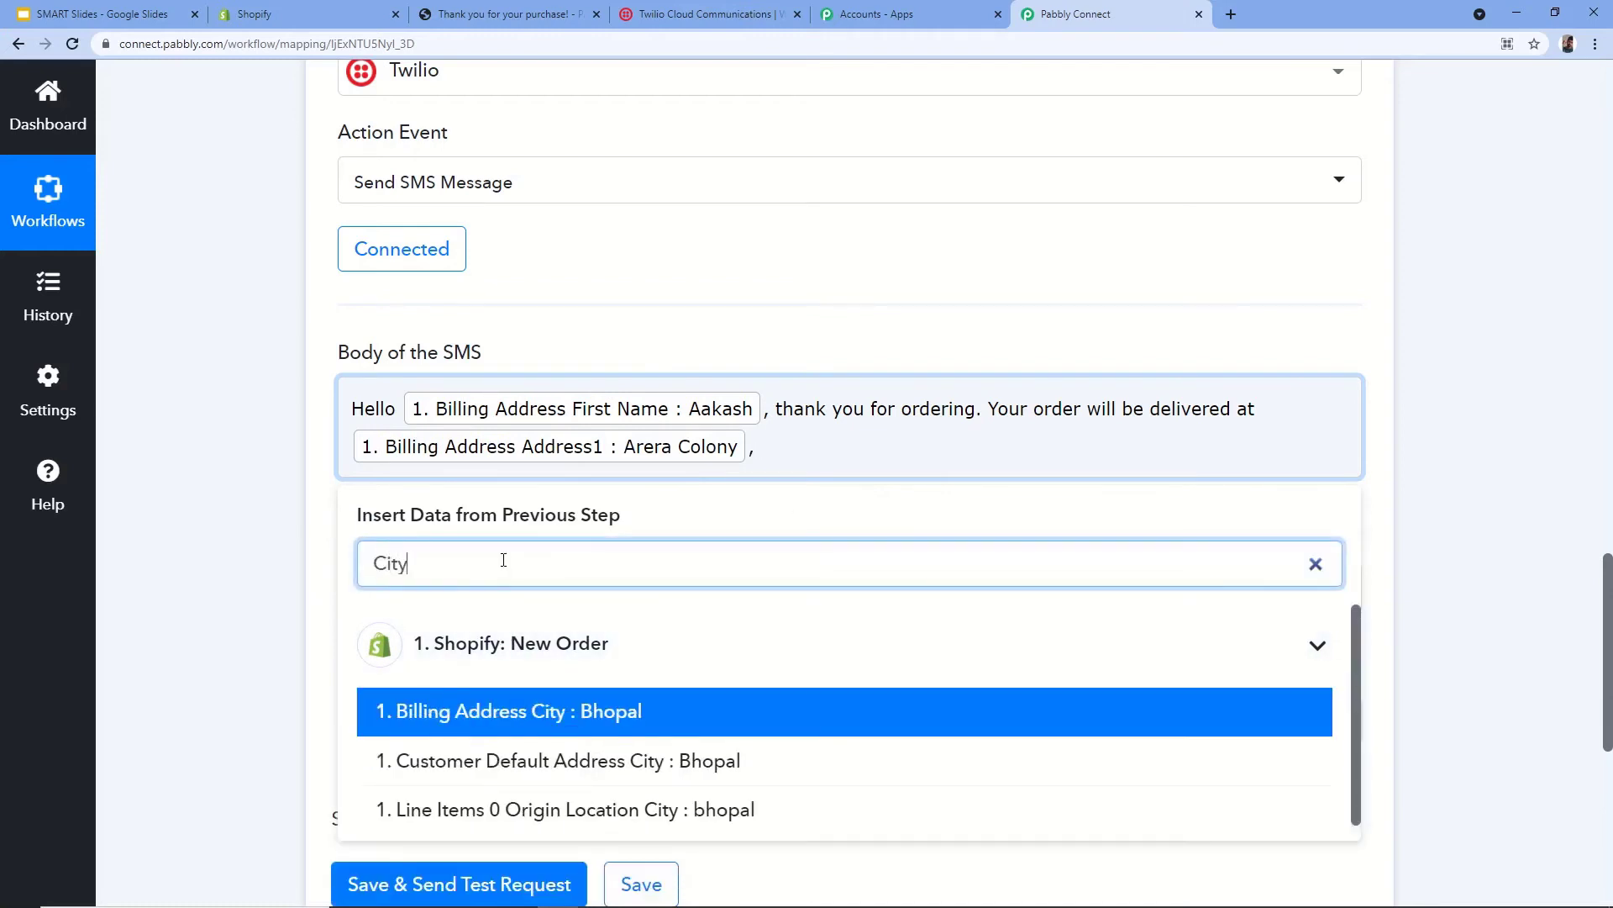
click(631, 716)
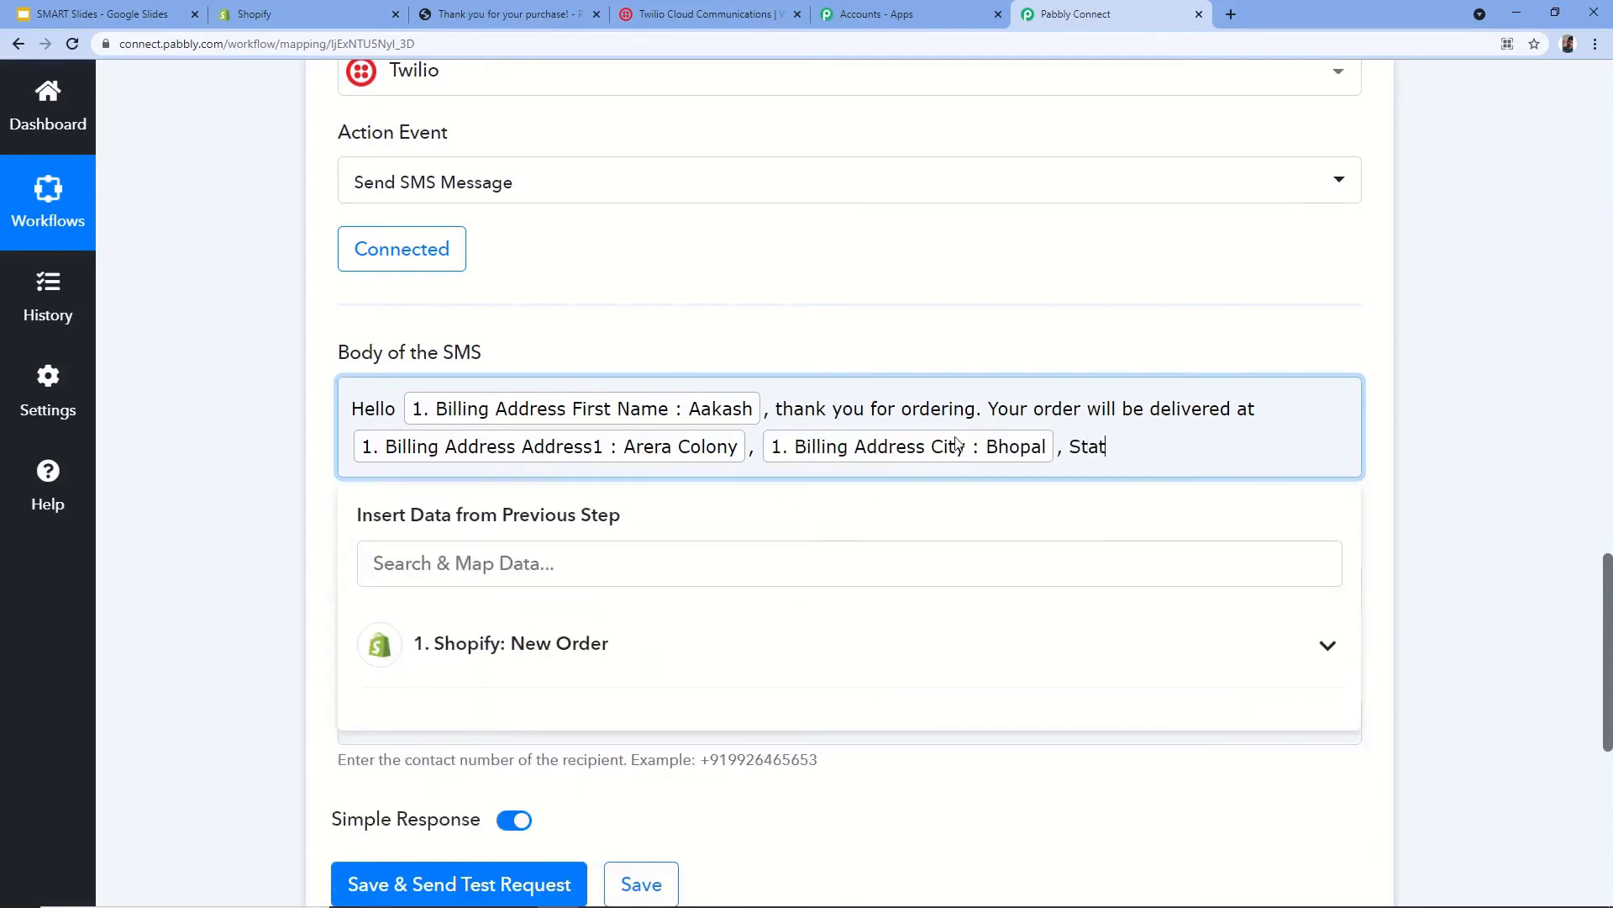
key(BackSpace)
key(BackSpace)
key(BackSpace)
key(BackSpace)
click(593, 564)
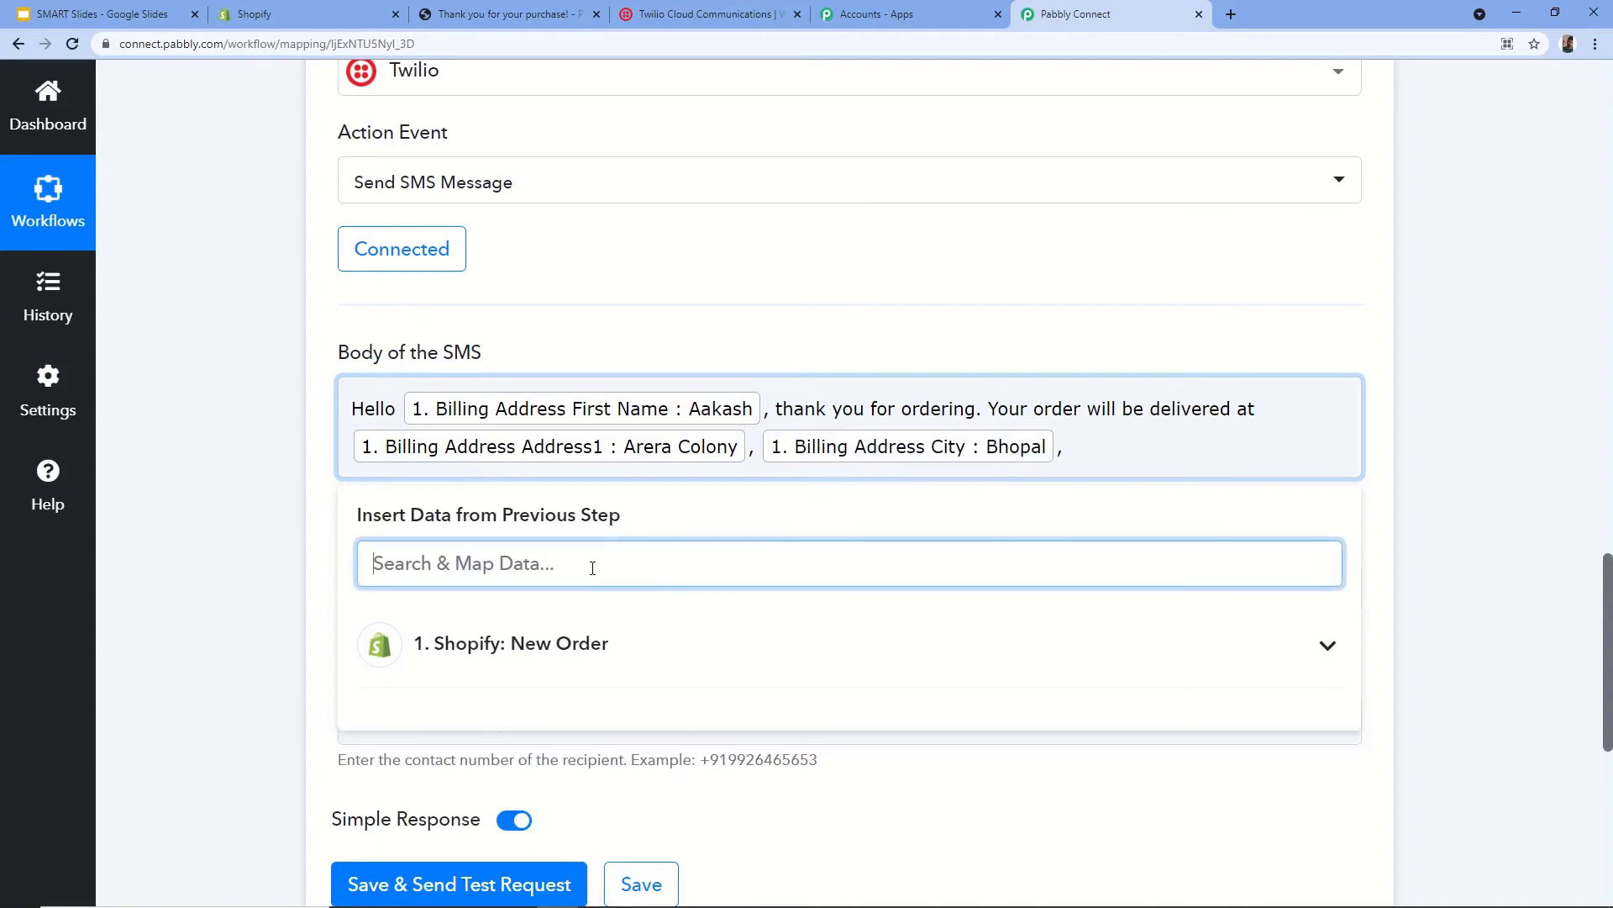
text(Stat)
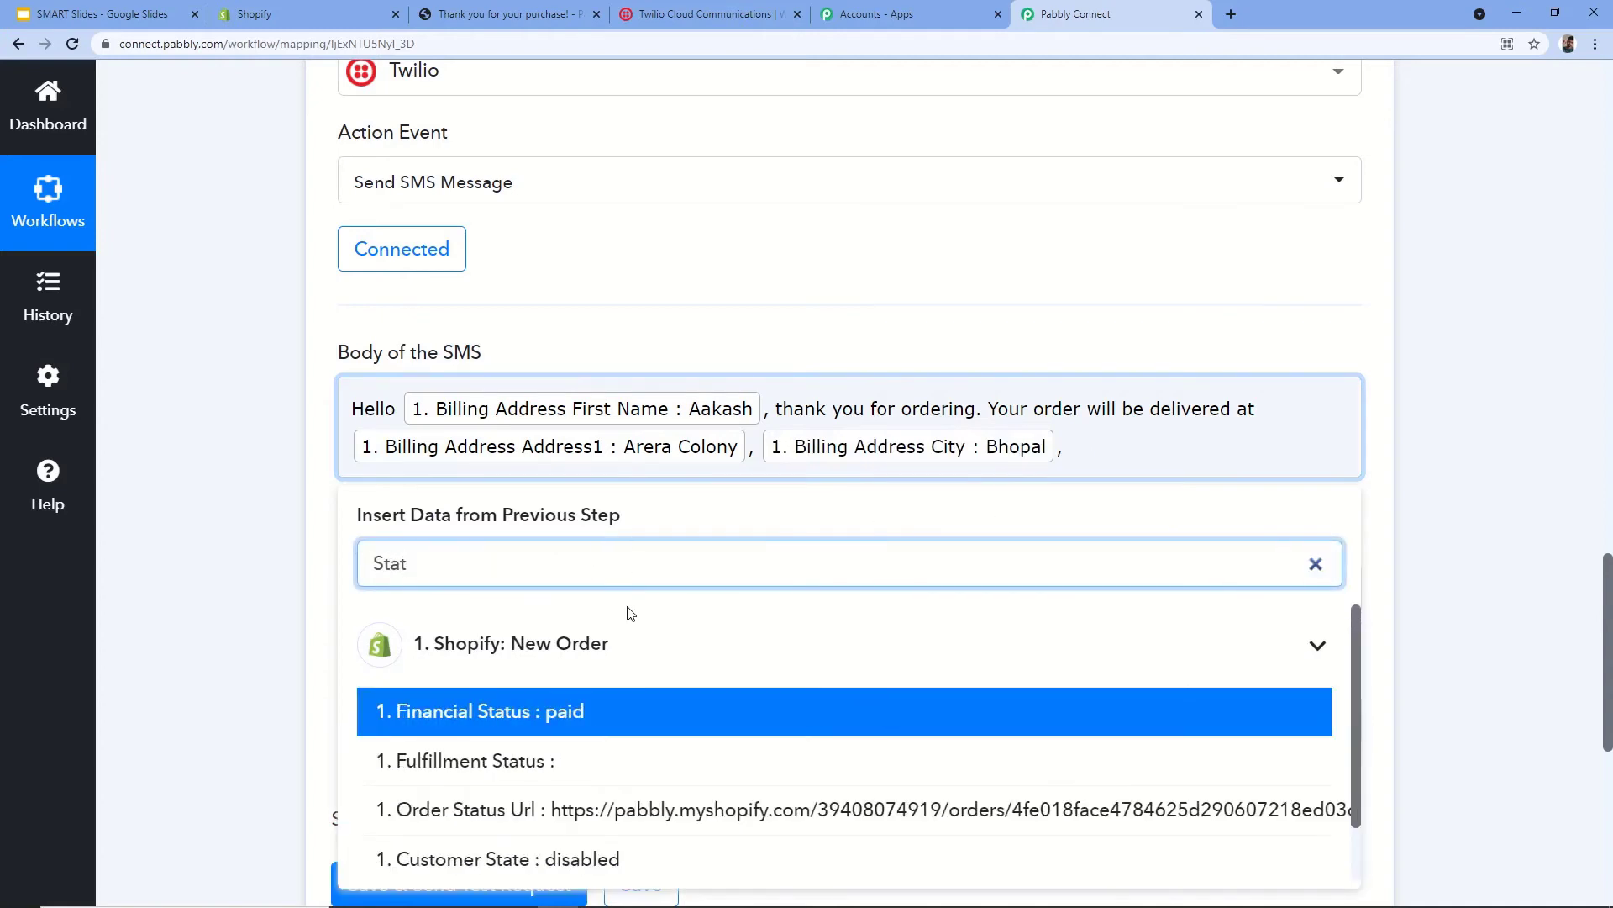
key(BackSpace)
key(BackSpace)
key(BackSpace)
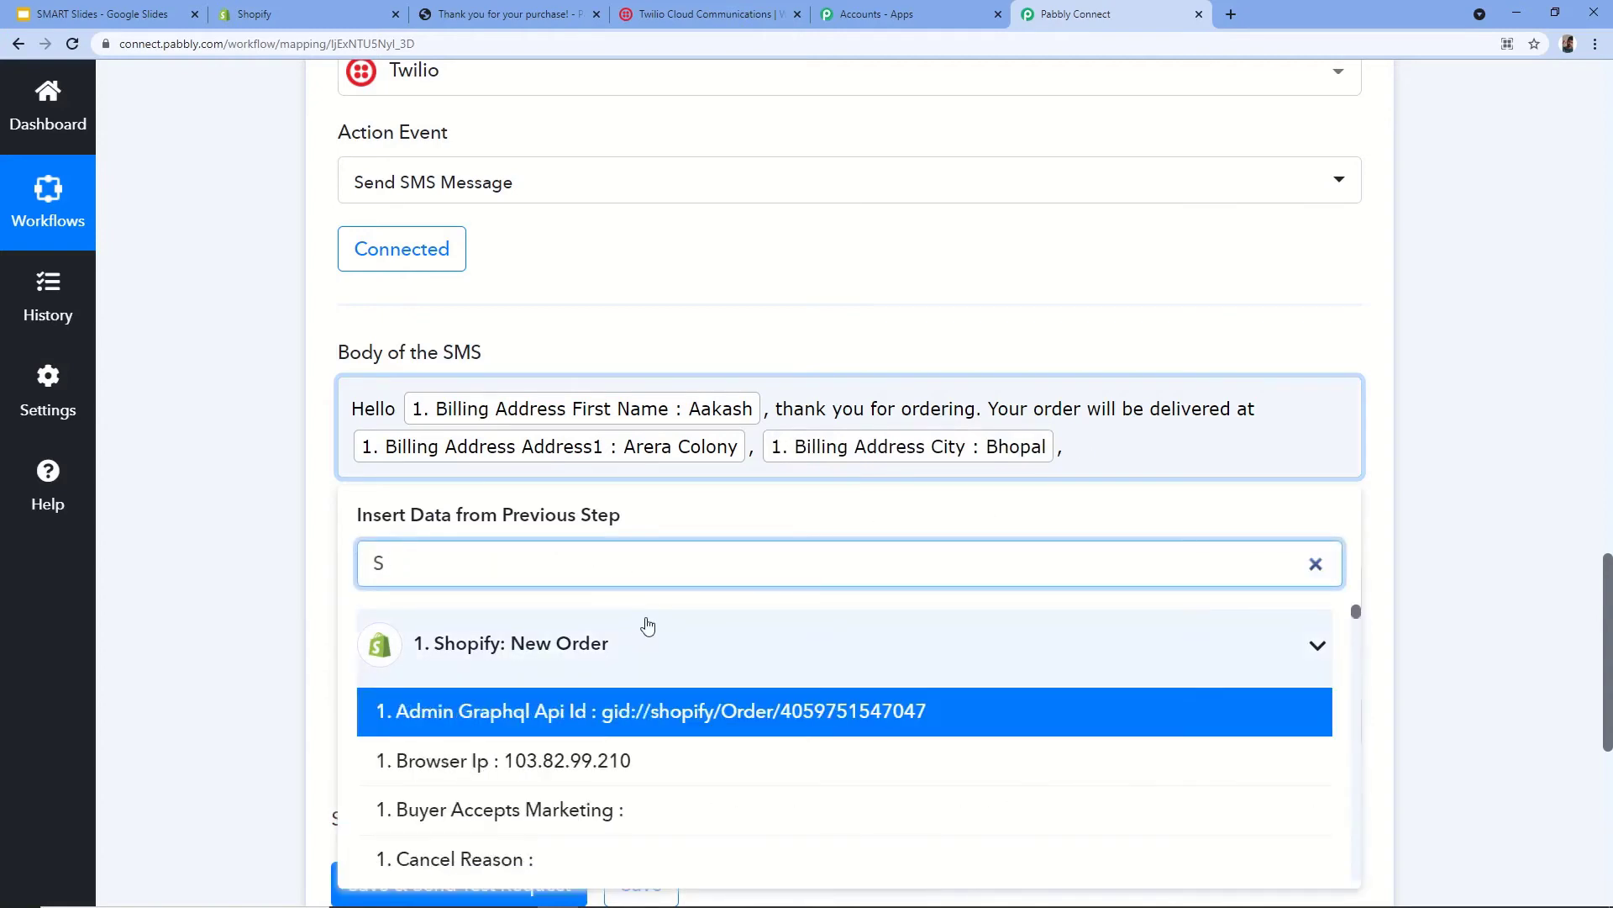
key(BackSpace)
text(madhy)
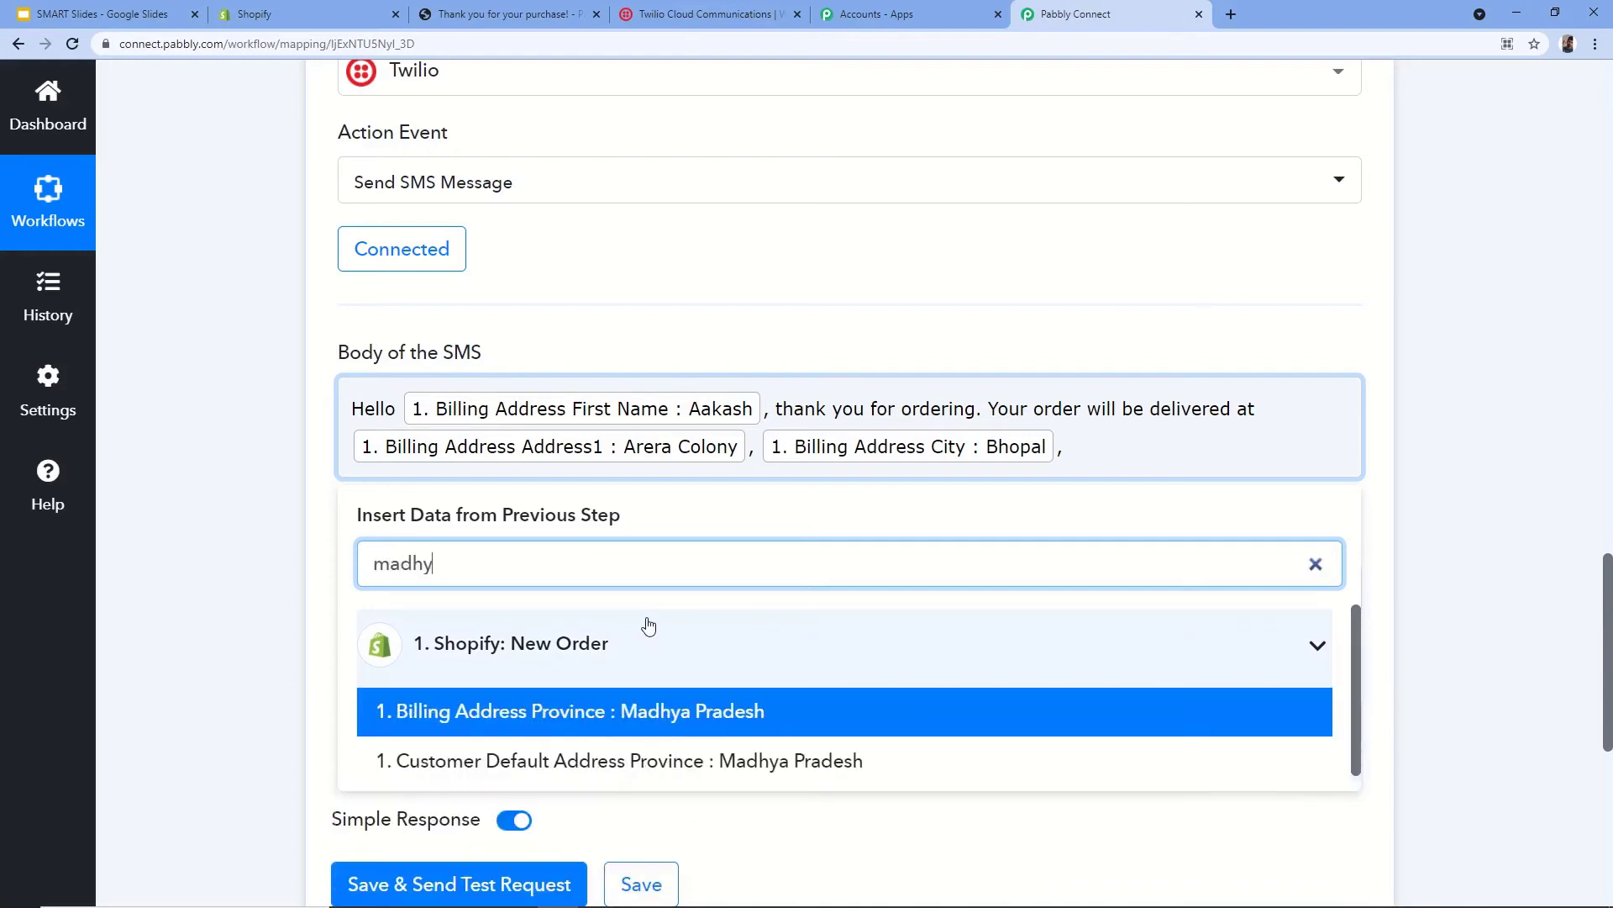
click(670, 716)
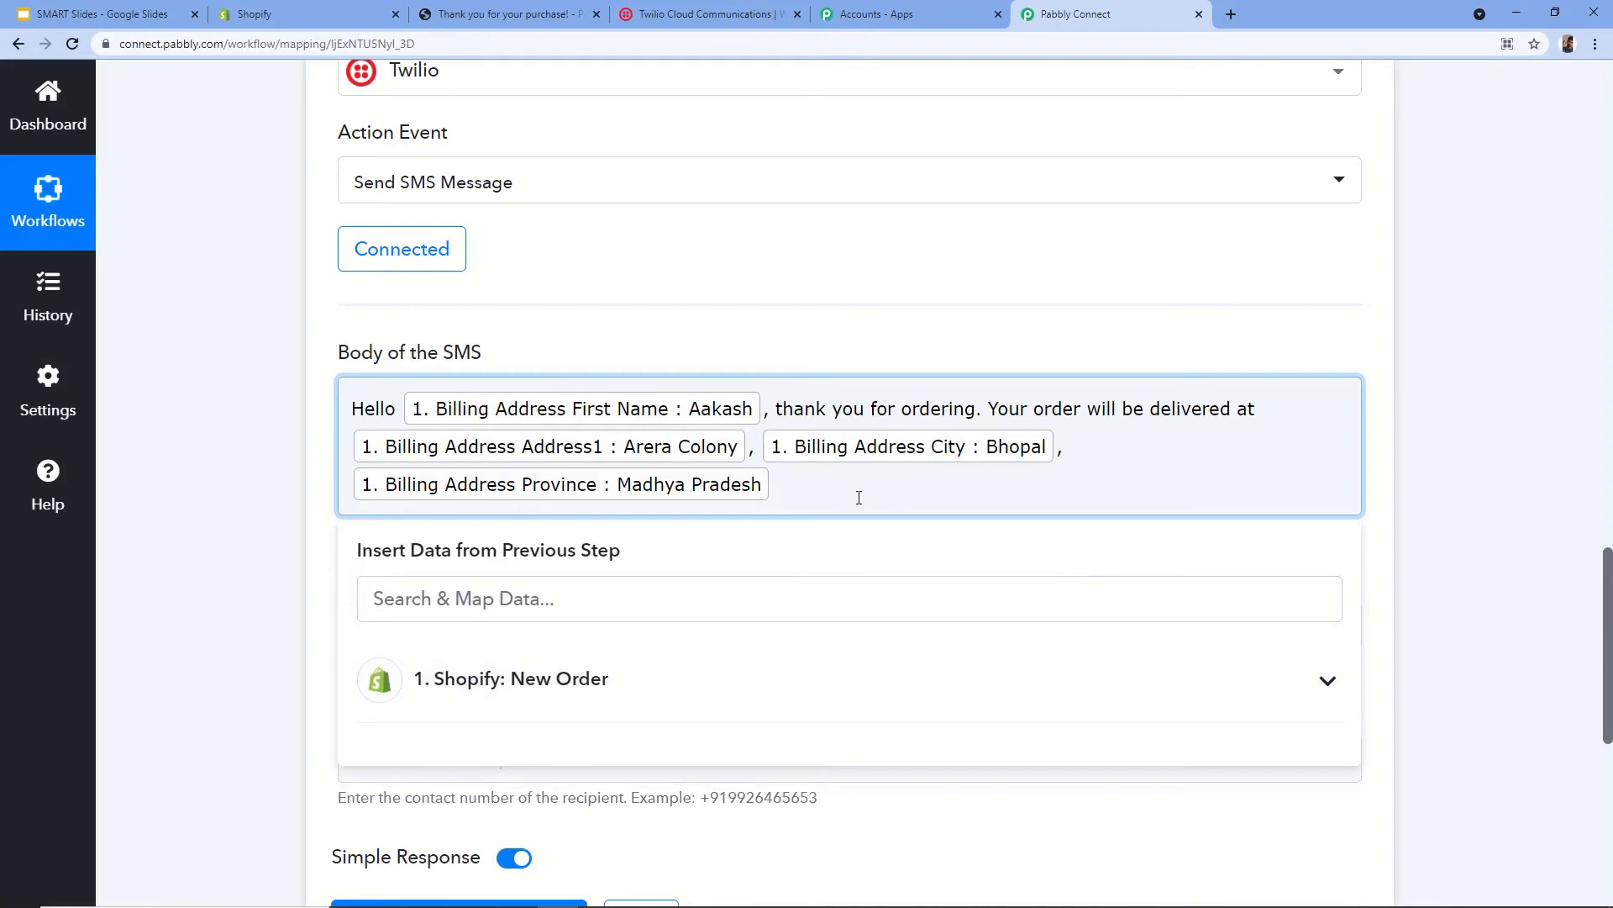
- Append the billing ZIP code, completing the SMS body
click(695, 603)
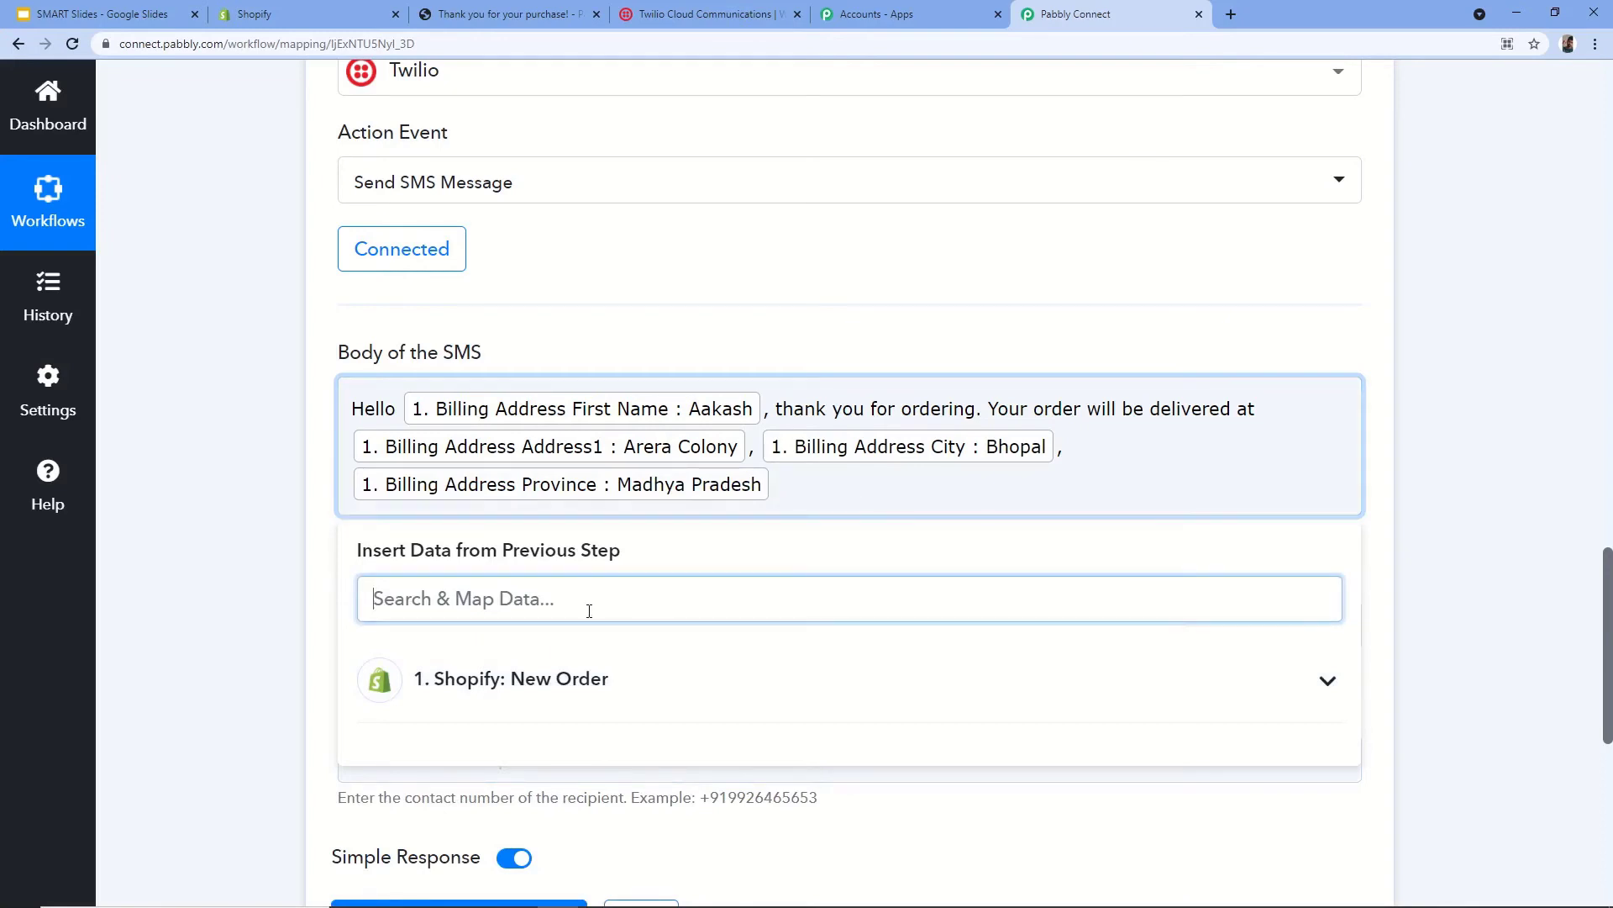
text(zip)
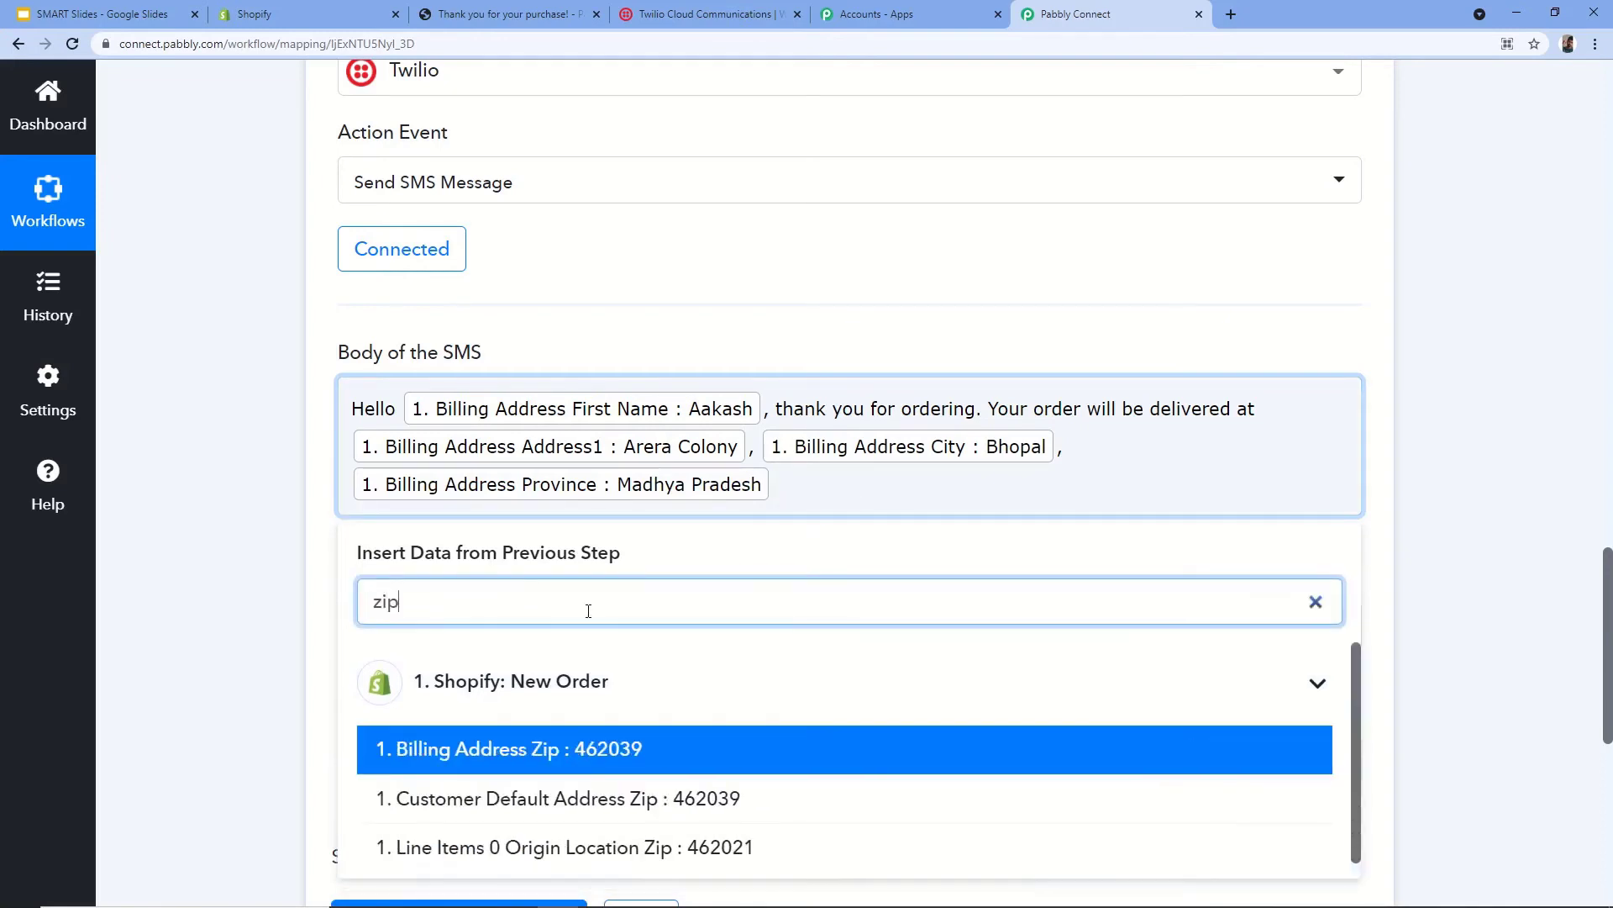
click(638, 746)
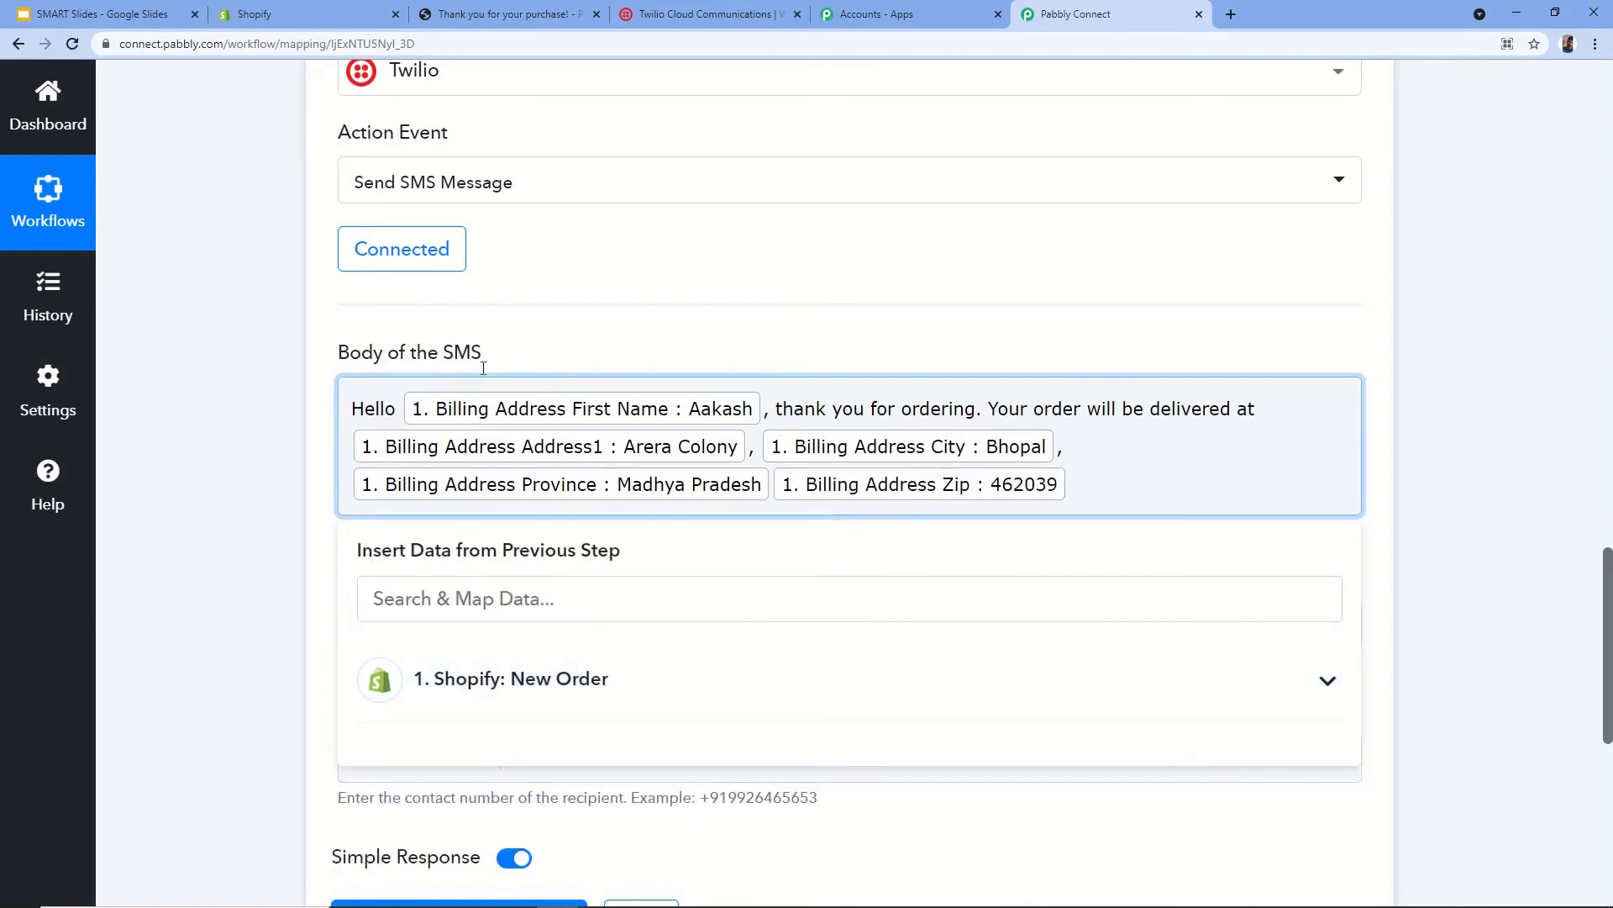
click(788, 289)
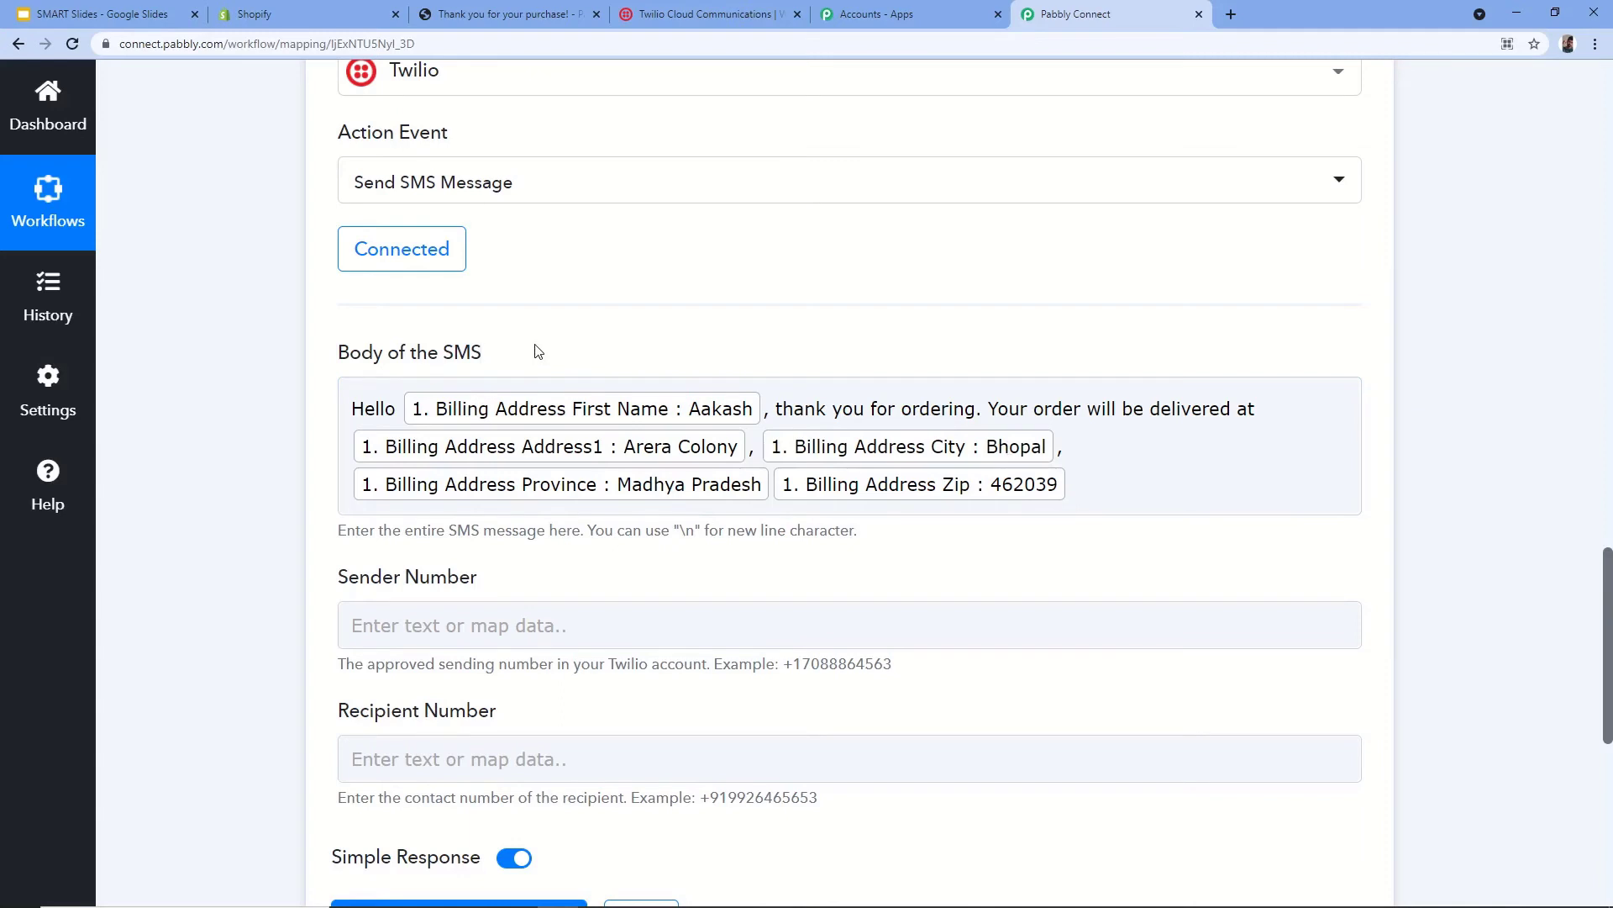
- Move to the Sender Number field and switch to Twilio Console for the number
scroll(538, 351, down, 1)
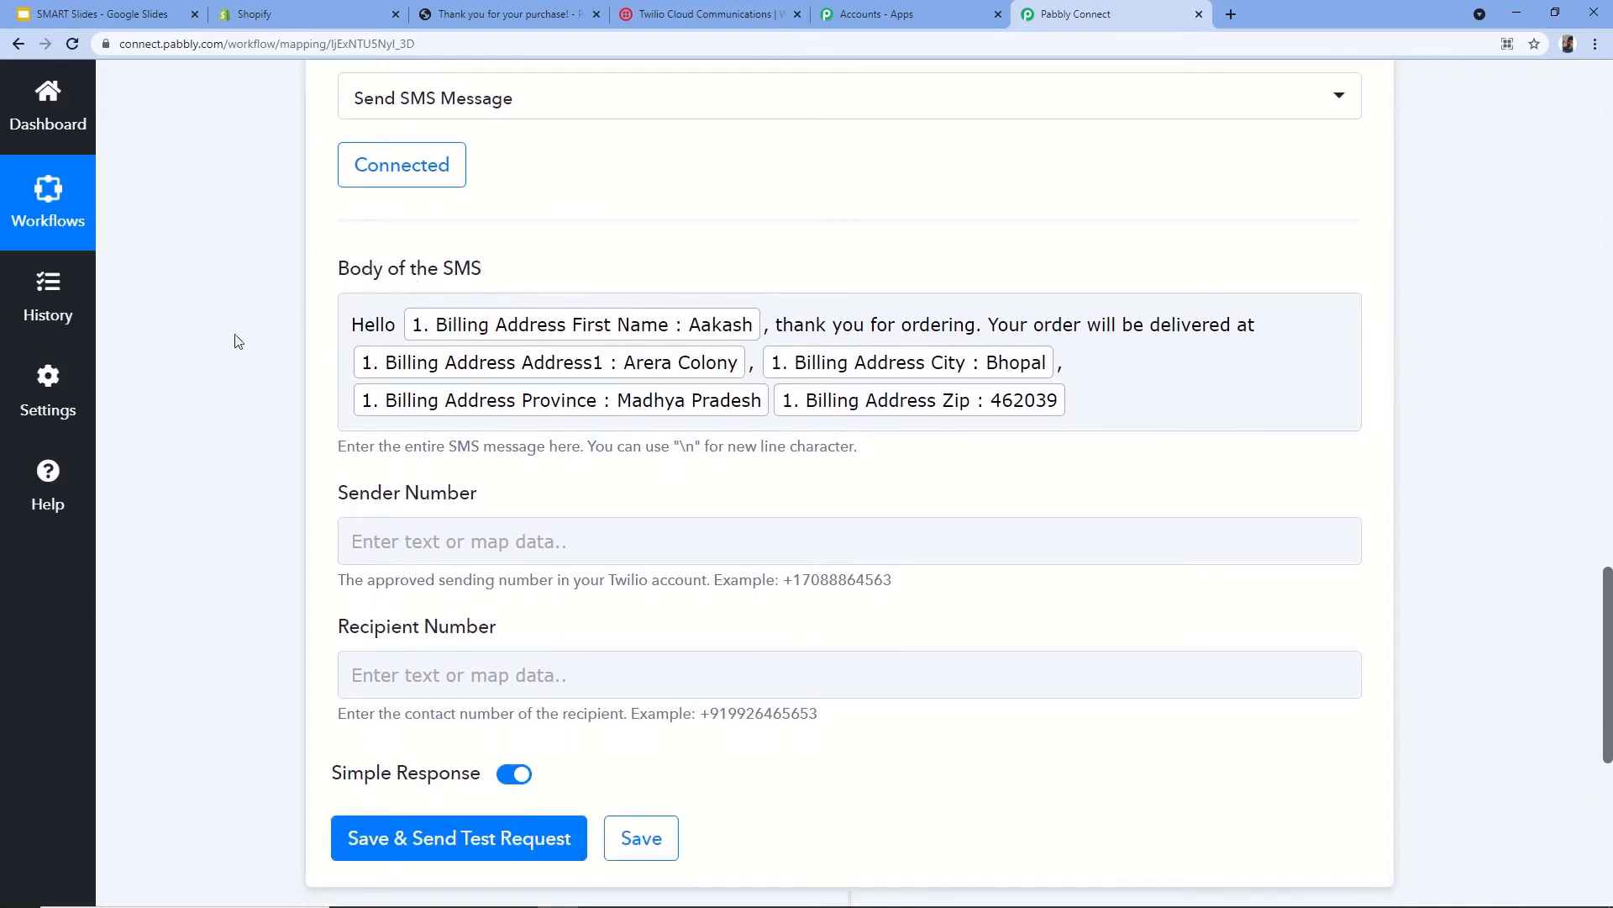
scroll(244, 538, down, 1)
click(437, 461)
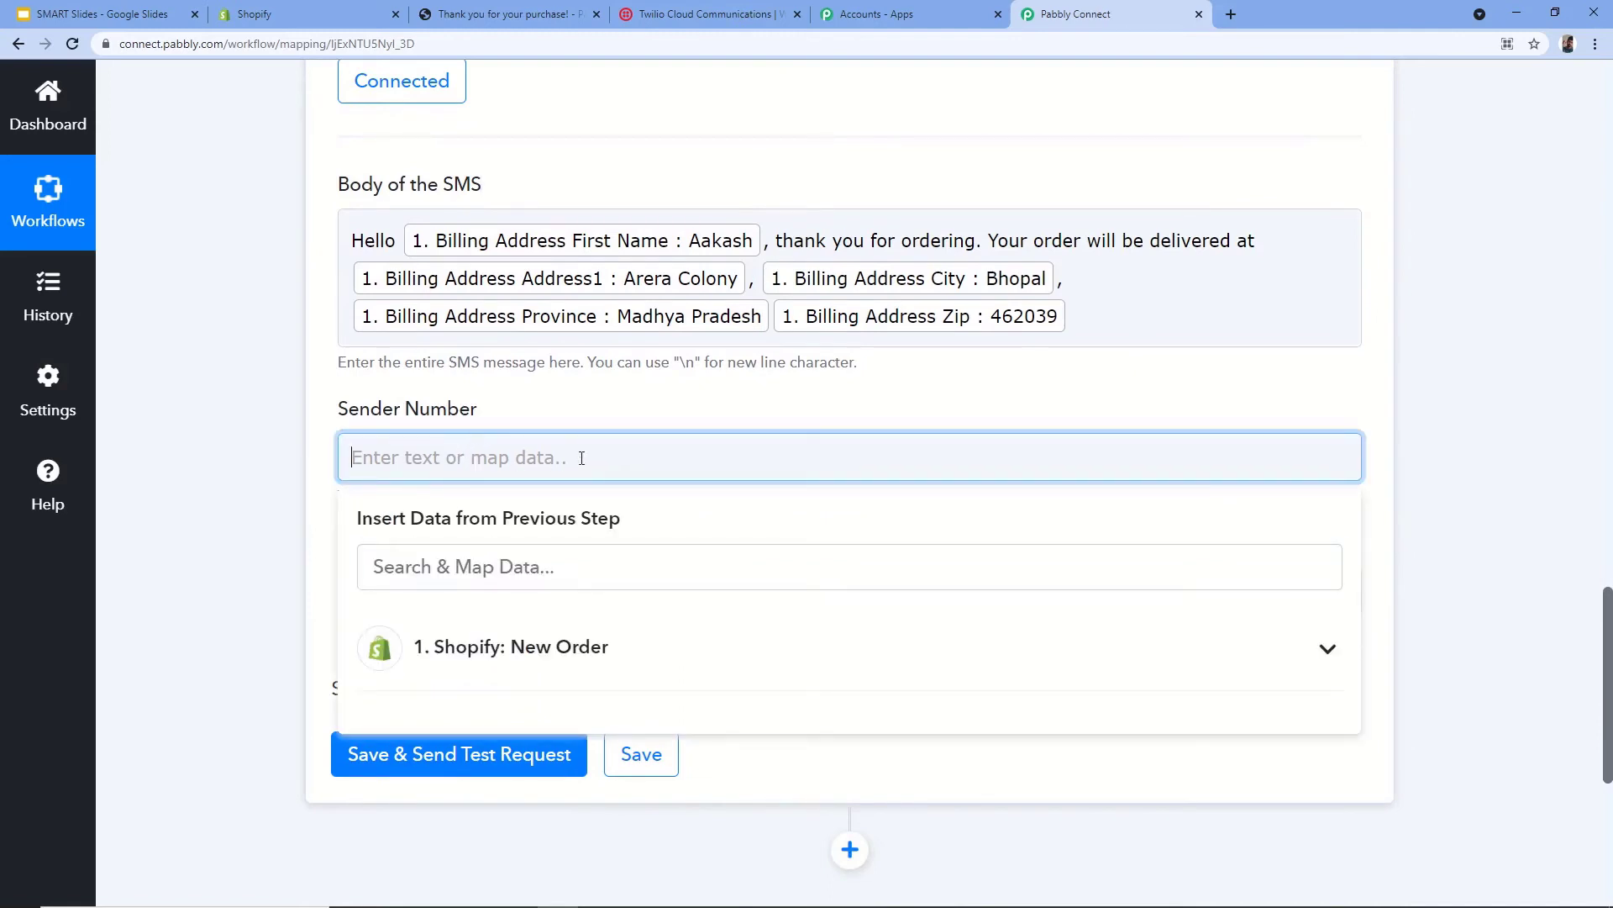
click(710, 17)
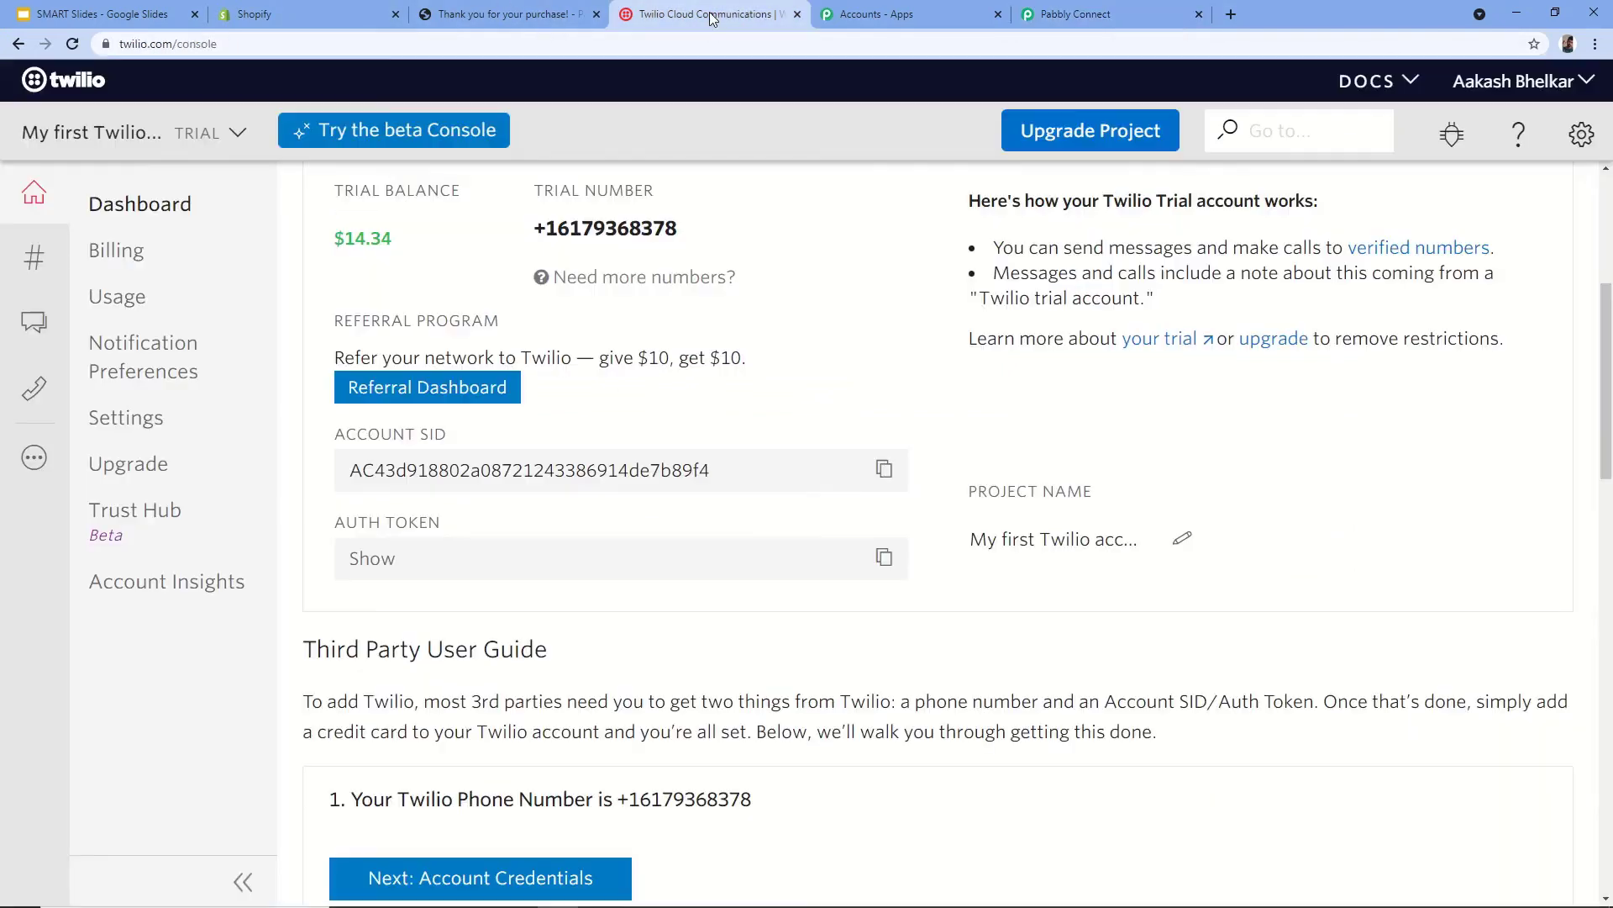
- Select the Twilio trial number in Project Info and bring it back to Pabbly Connect
scroll(580, 309, up, 1)
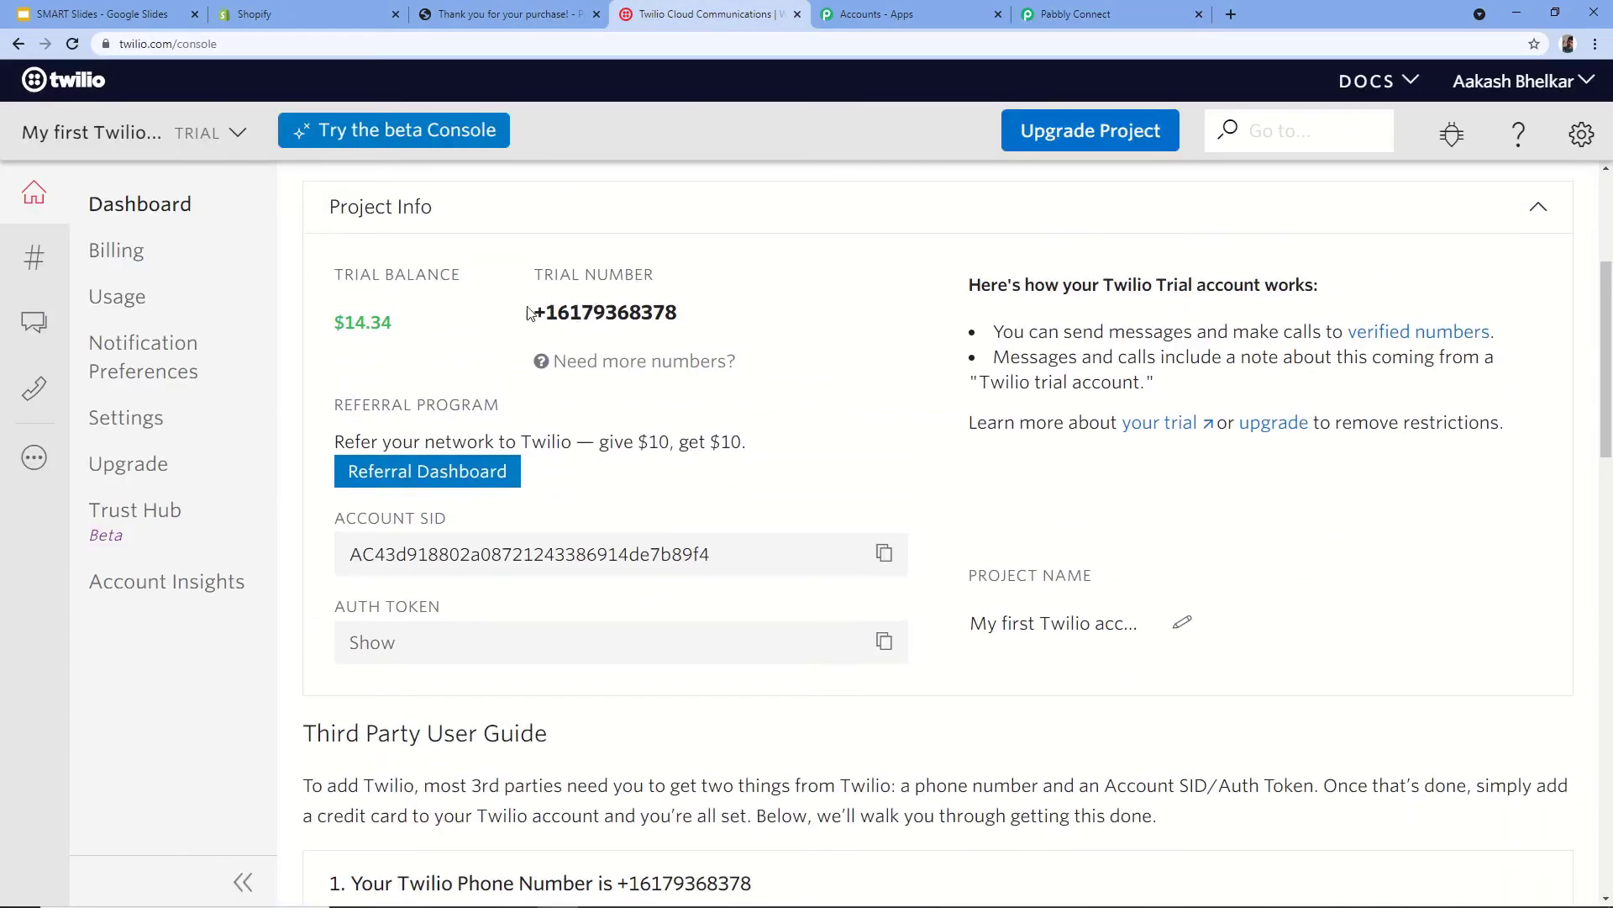
drag(528, 312, 677, 313)
key(ctrl+c)
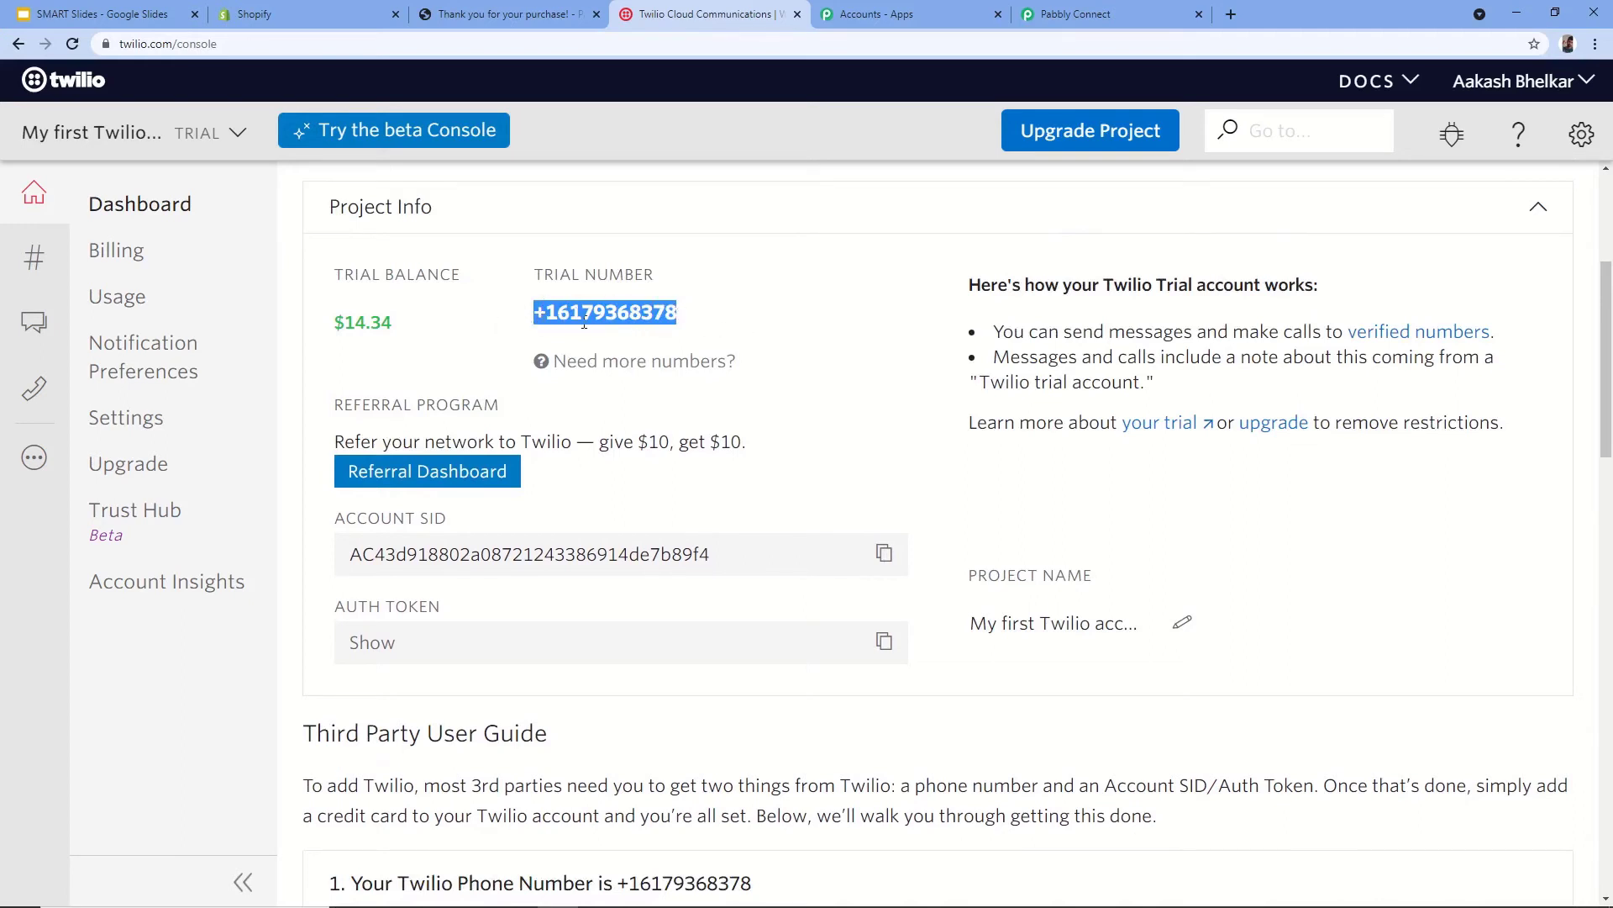
click(1092, 14)
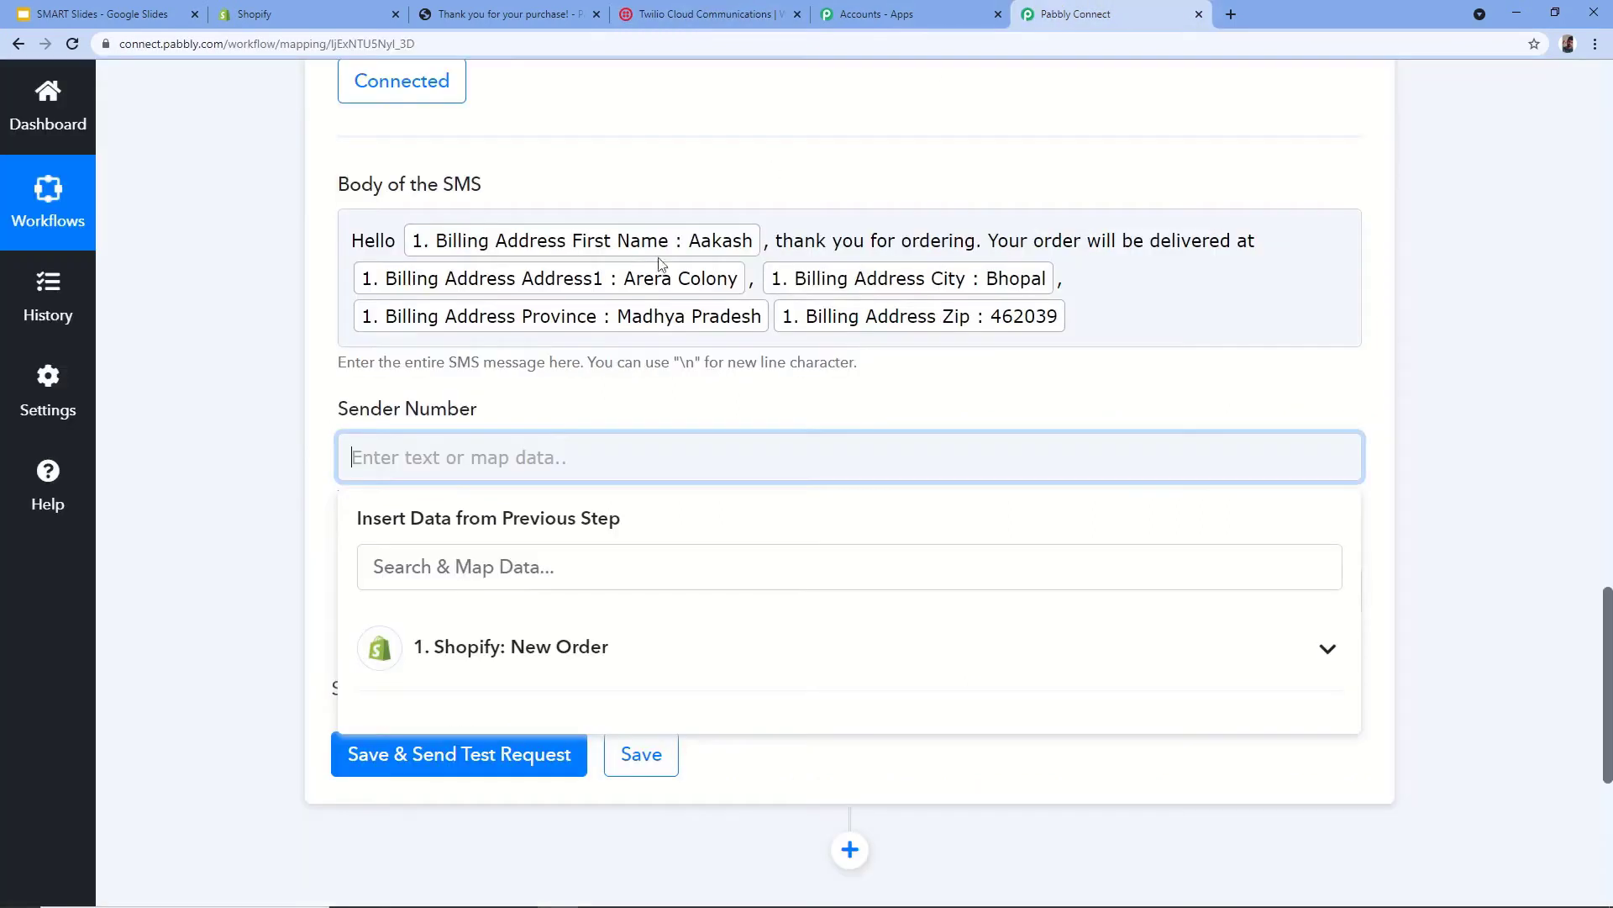
- Paste the Twilio trial number as Sender Number and check the sample billing phone value
key(ctrl+v)
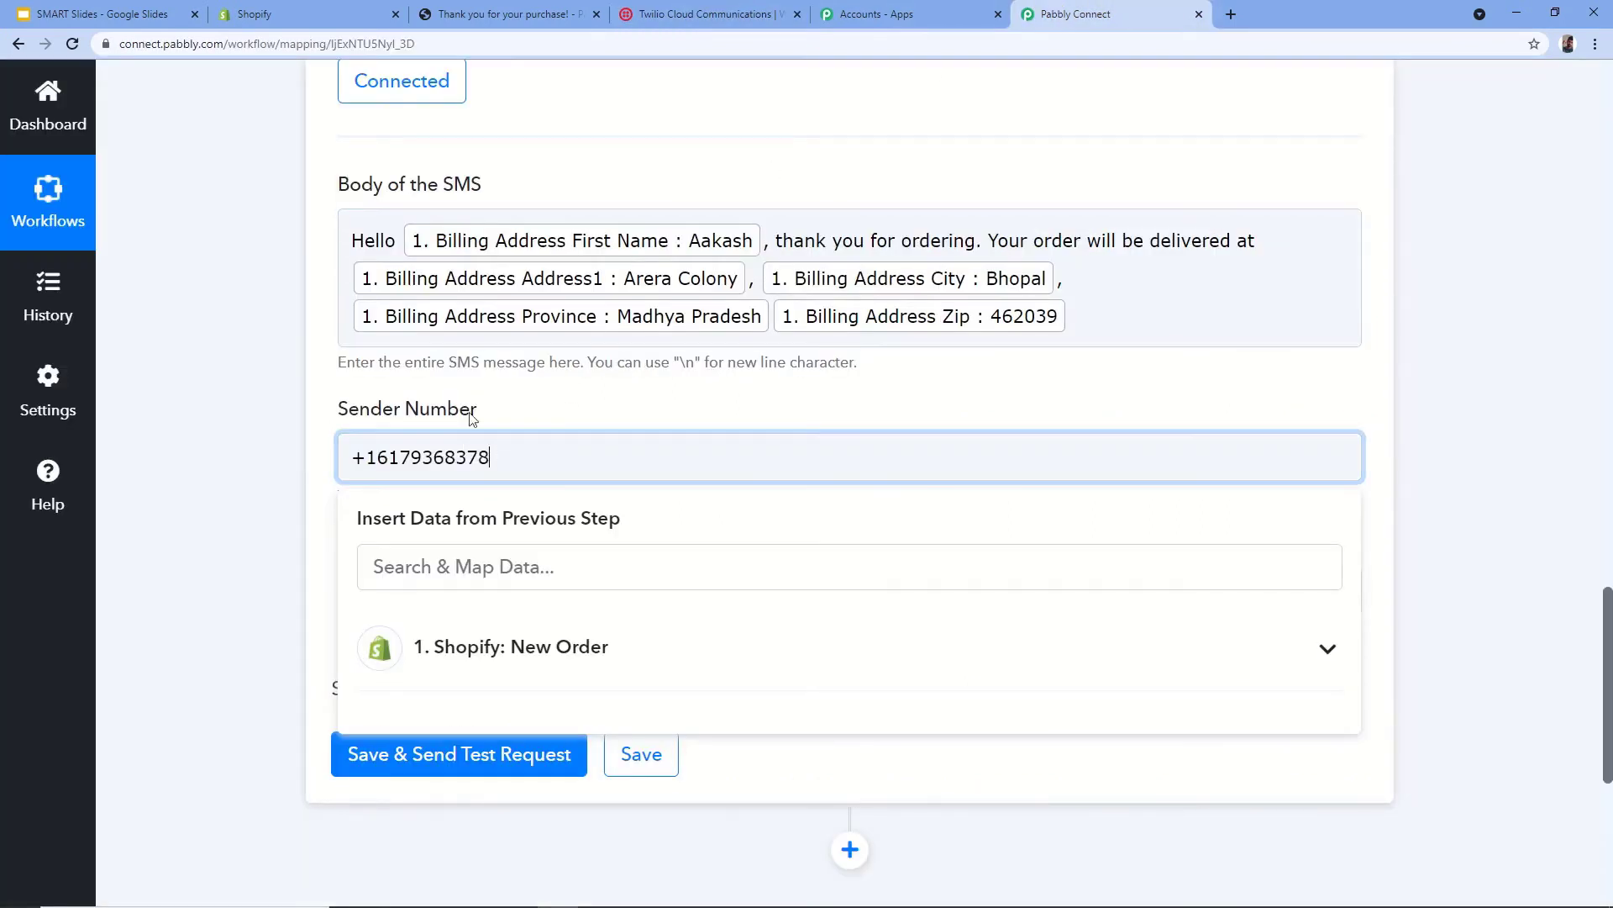
click(563, 407)
scroll(538, 425, down, 1)
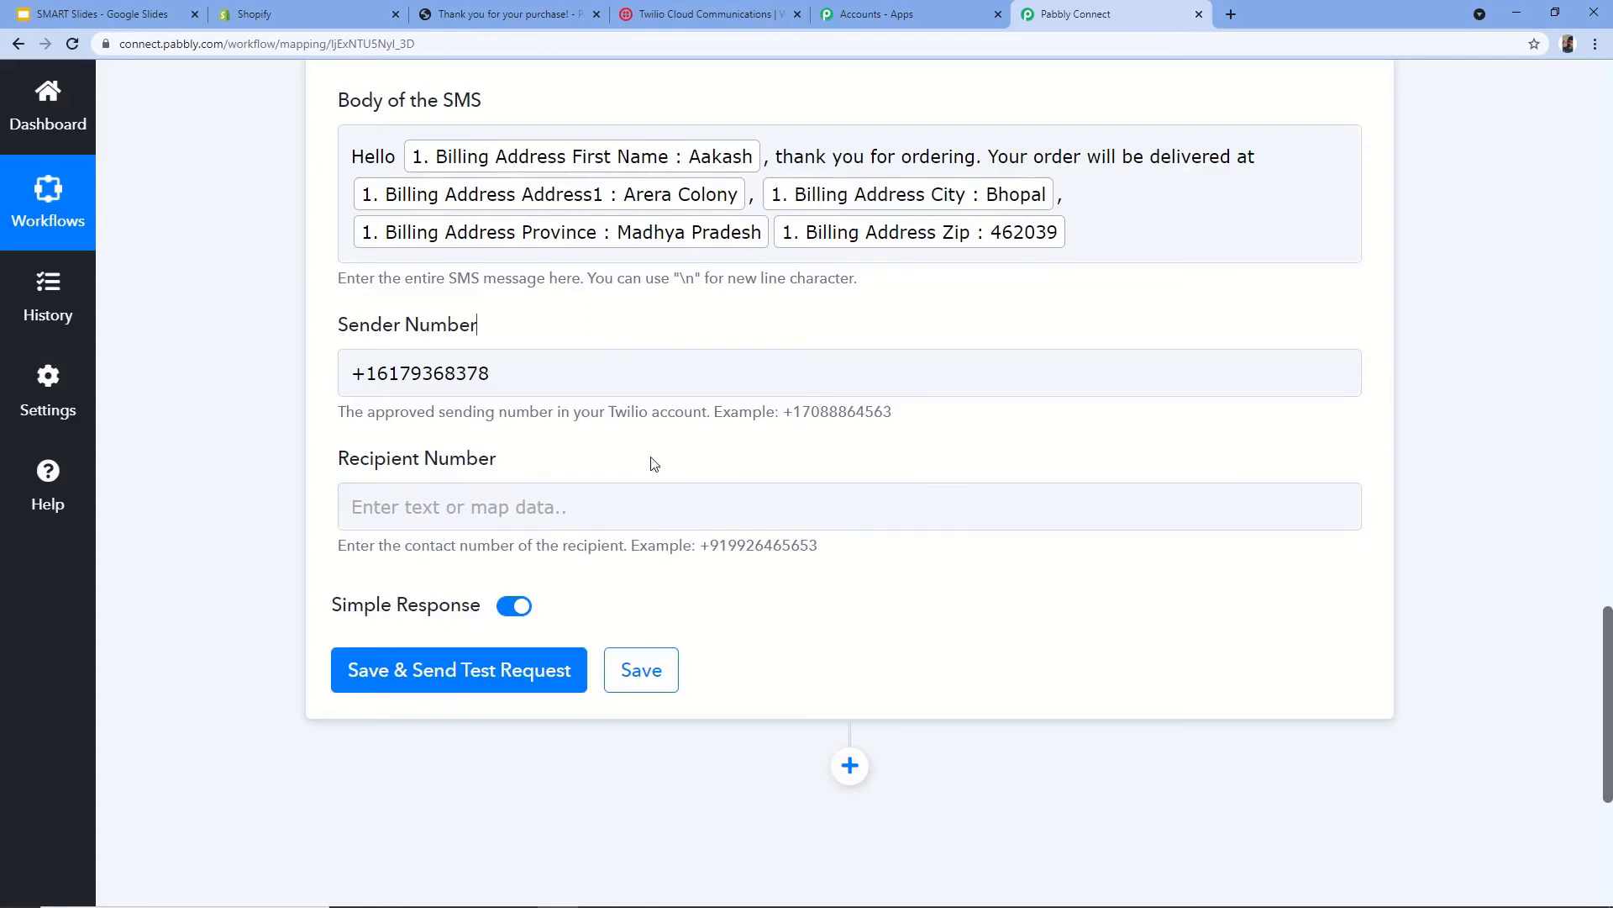
scroll(652, 462, up, 15)
scroll(837, 426, up, 1)
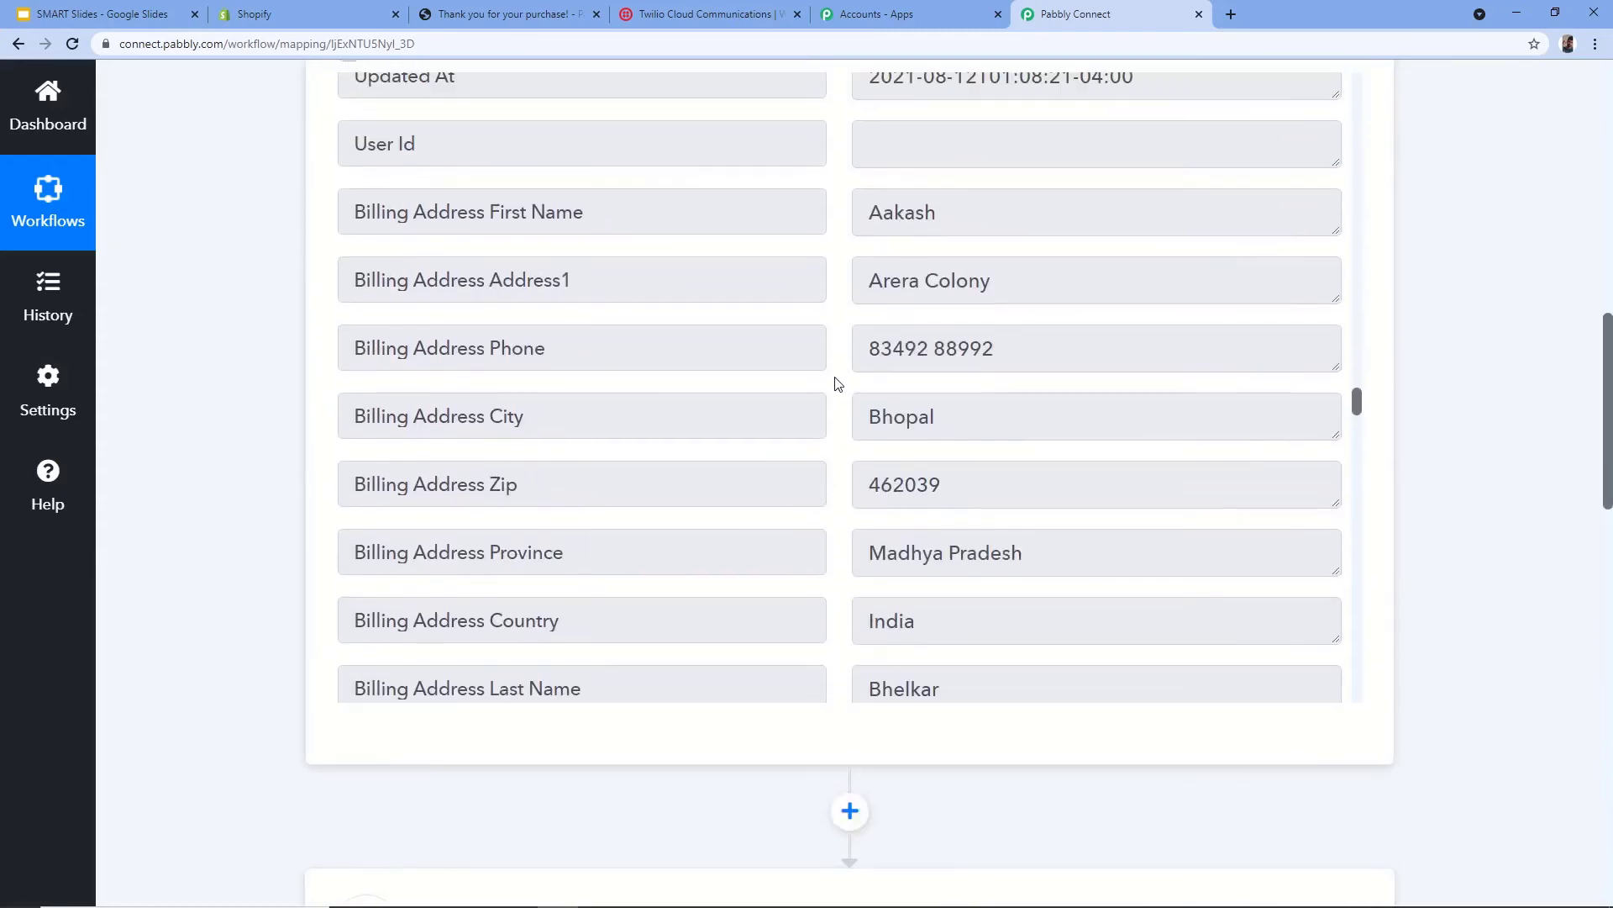
scroll(837, 385, up, 1)
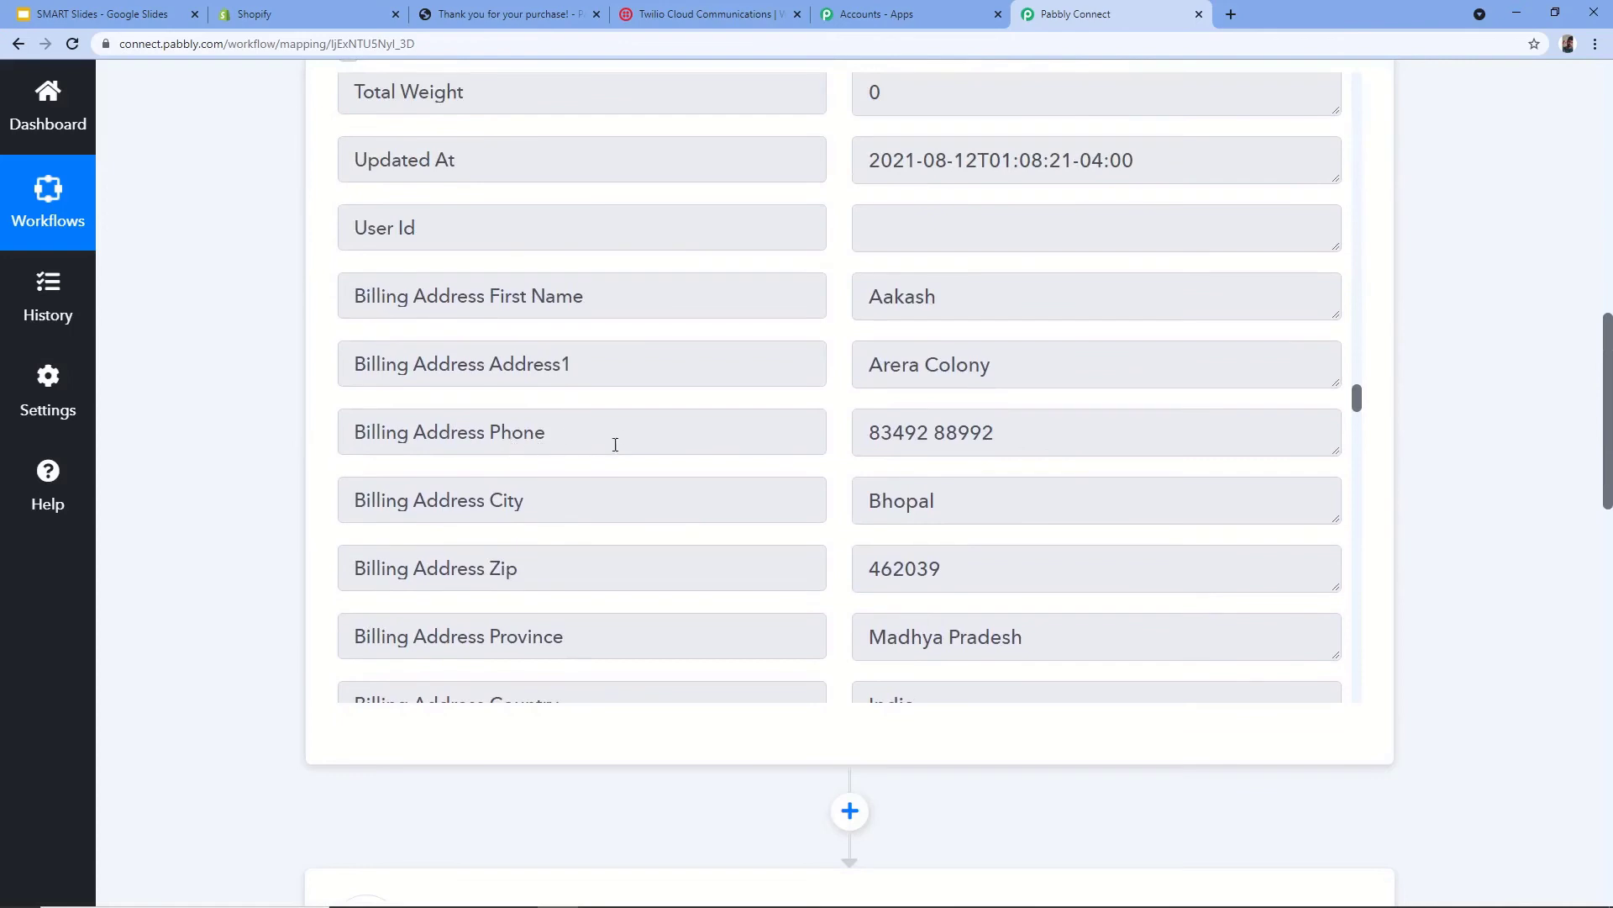
drag(992, 435, 818, 438)
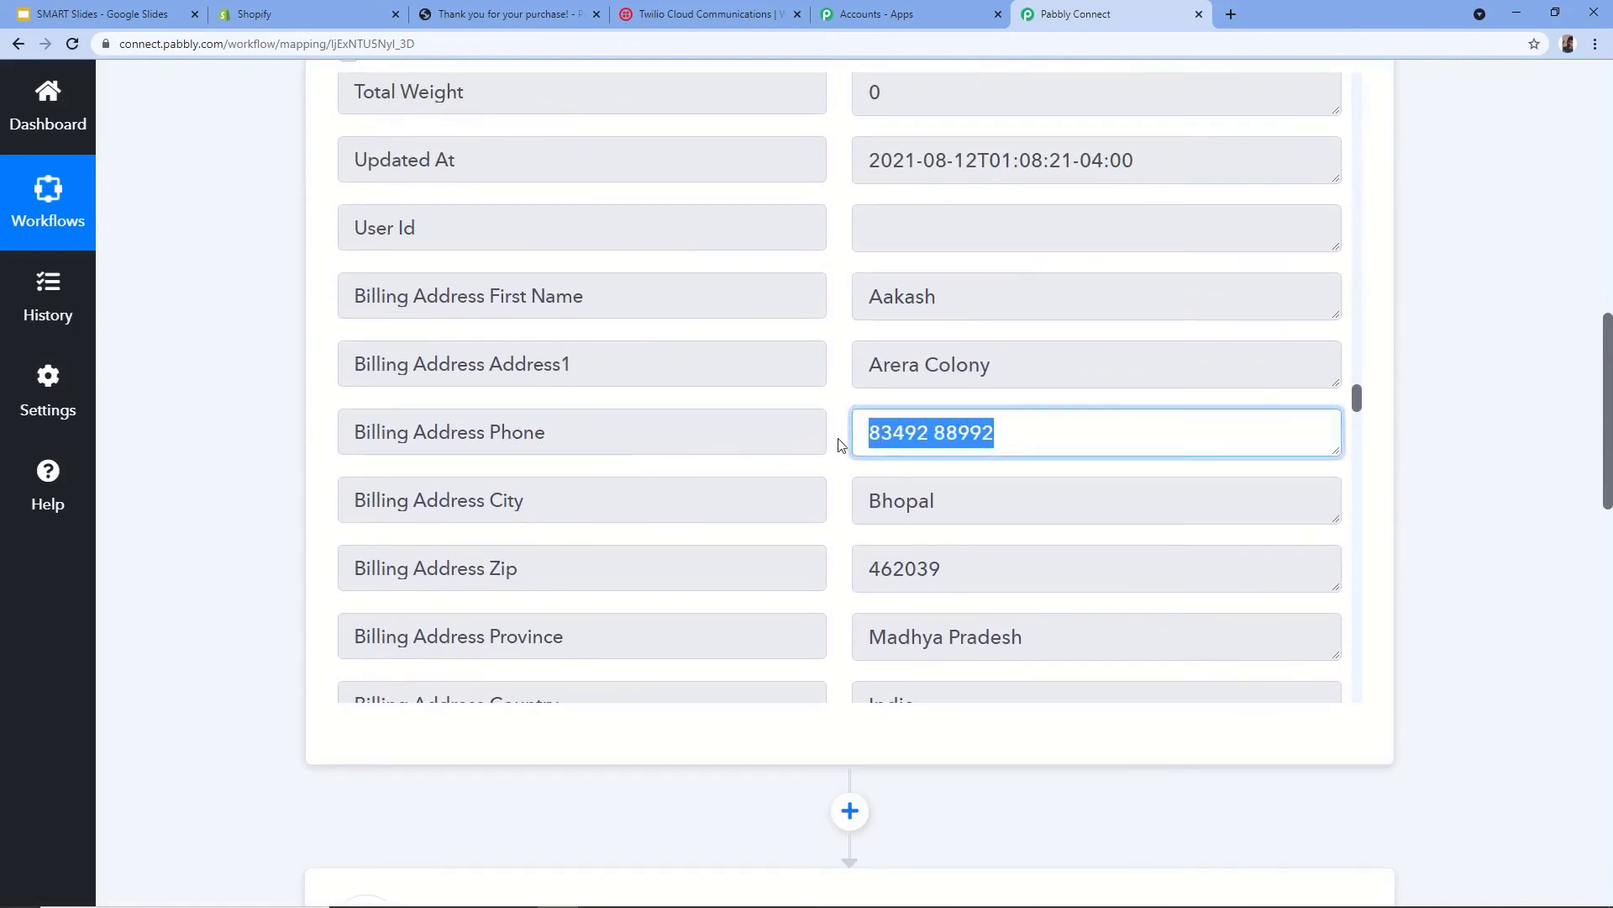
click(848, 446)
- Map Recipient Number to the order's Billing Address Phone, found by searching '83492'
scroll(853, 453, down, 3)
scroll(848, 443, down, 3)
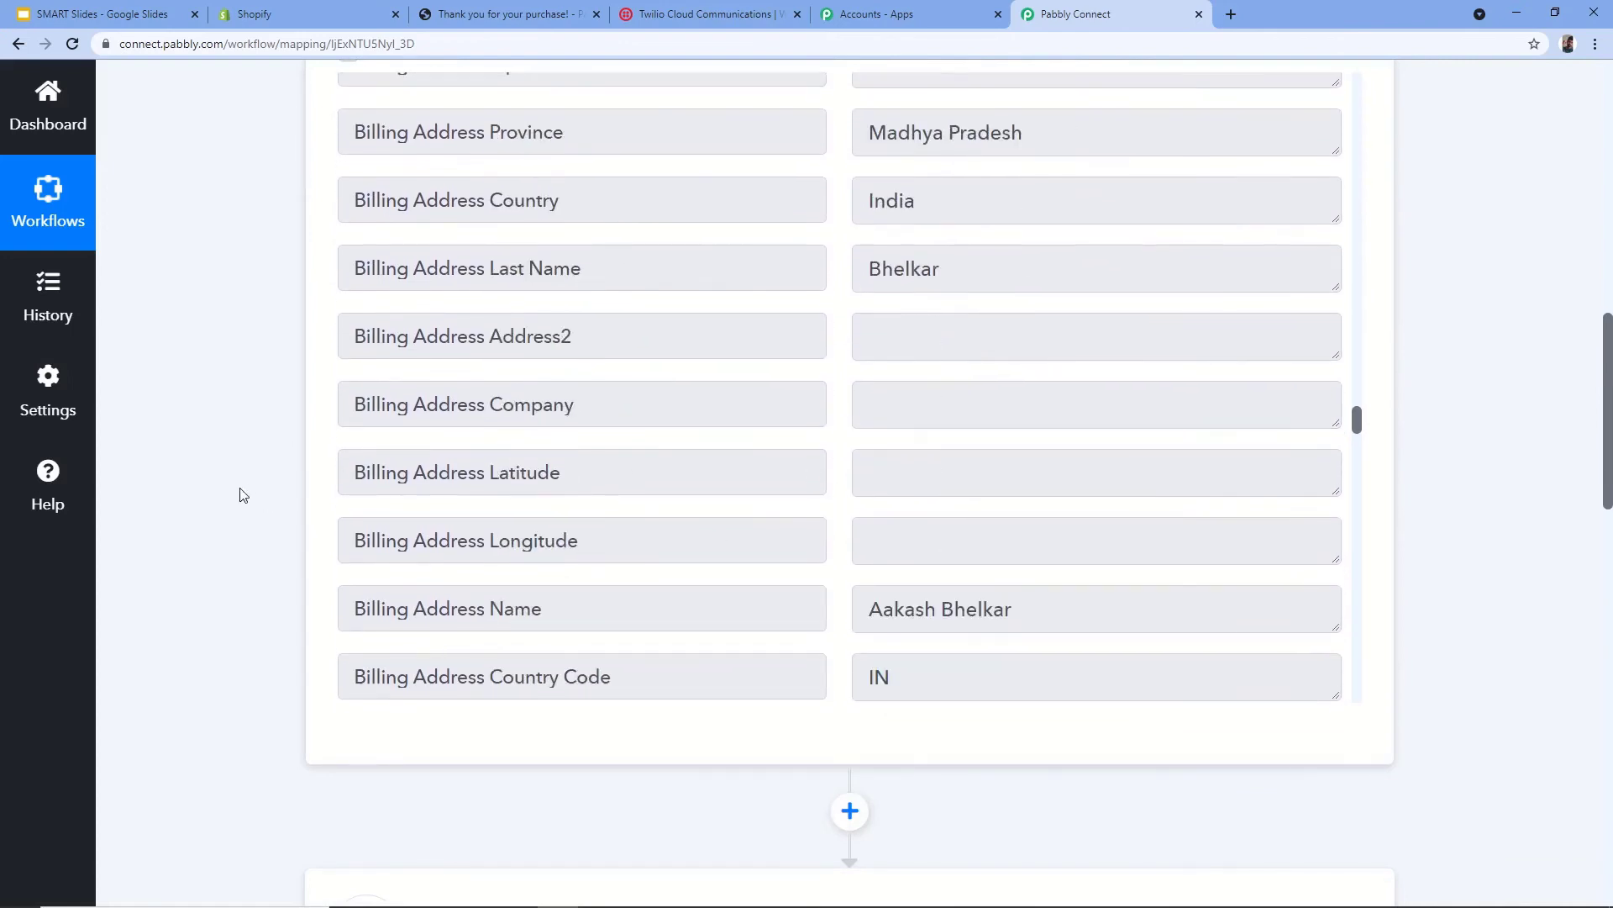
scroll(243, 489, down, 15)
scroll(224, 480, down, 1)
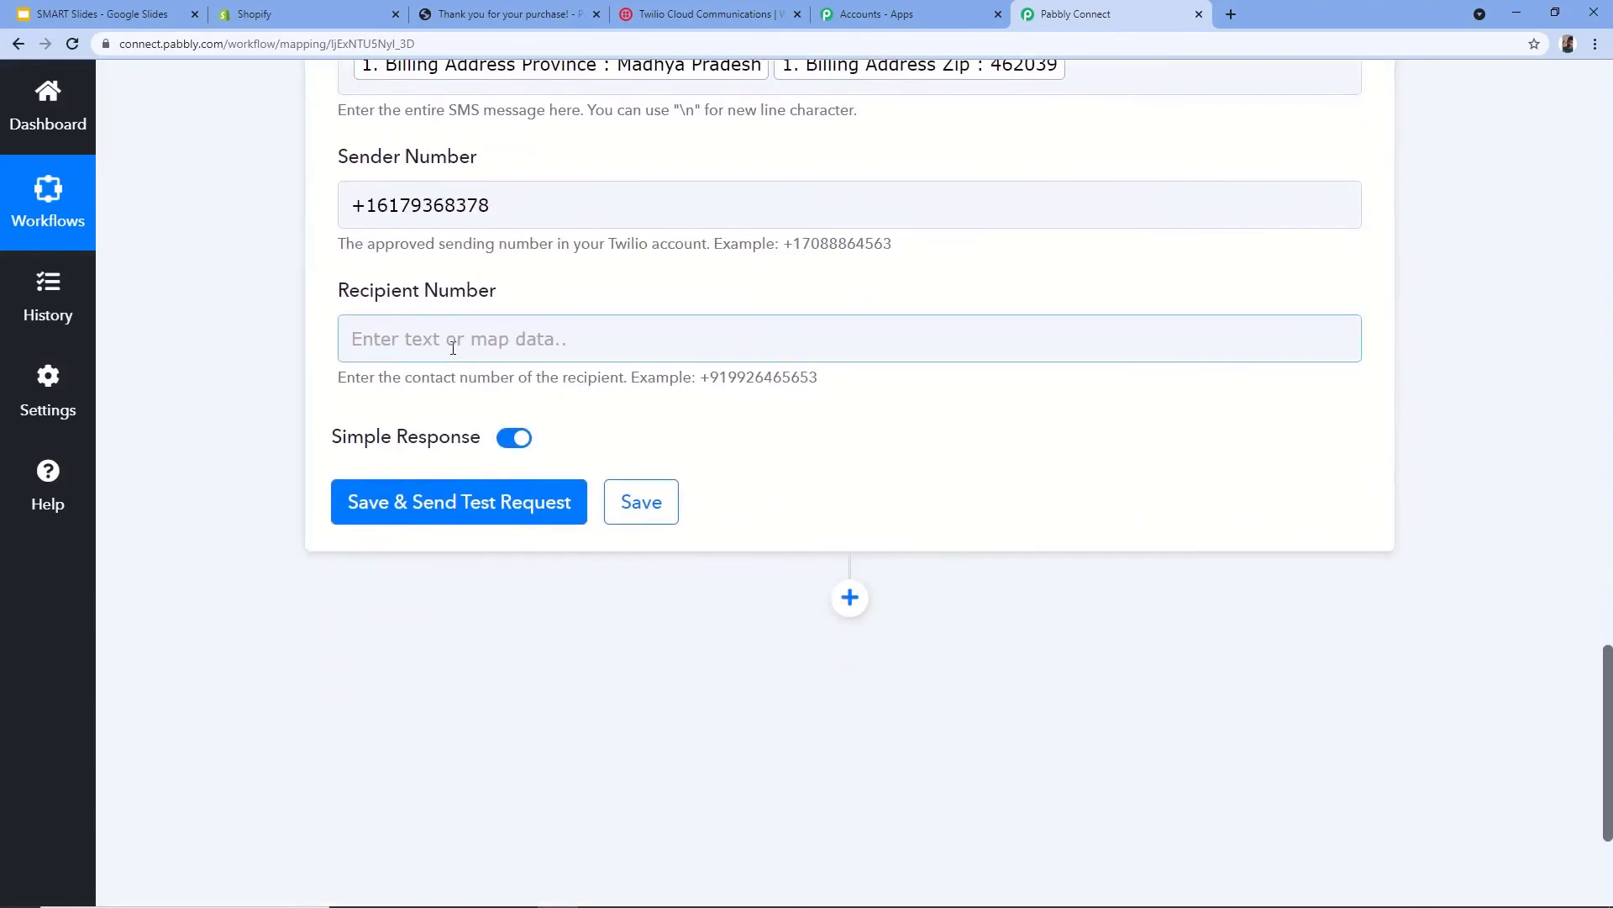
click(470, 340)
click(496, 512)
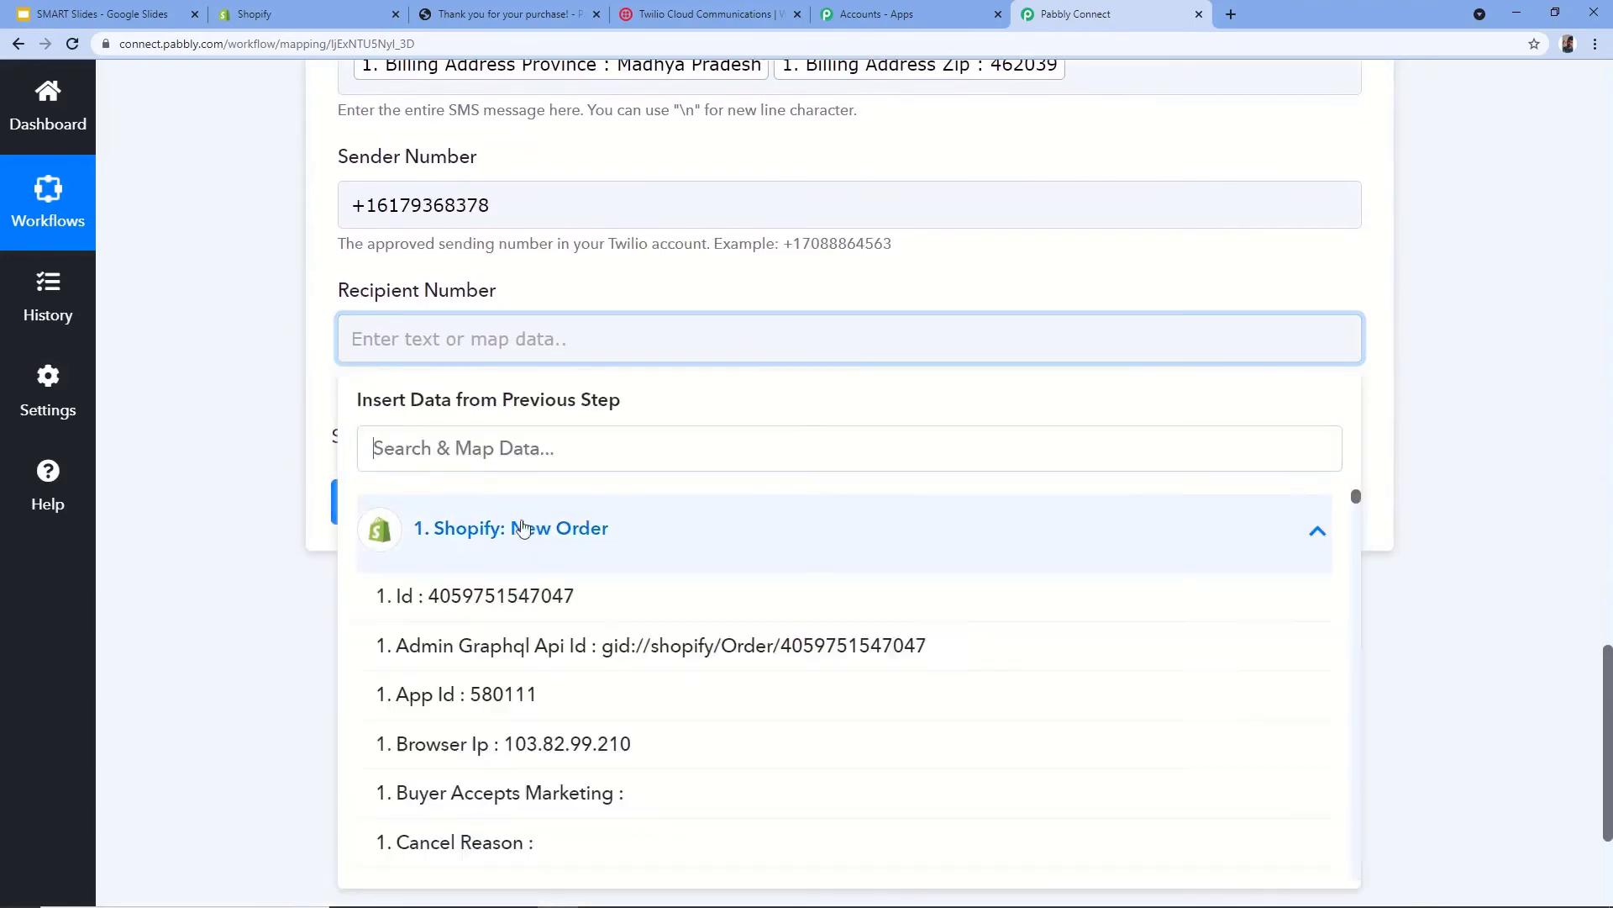
scroll(588, 580, down, 10)
scroll(597, 571, down, 13)
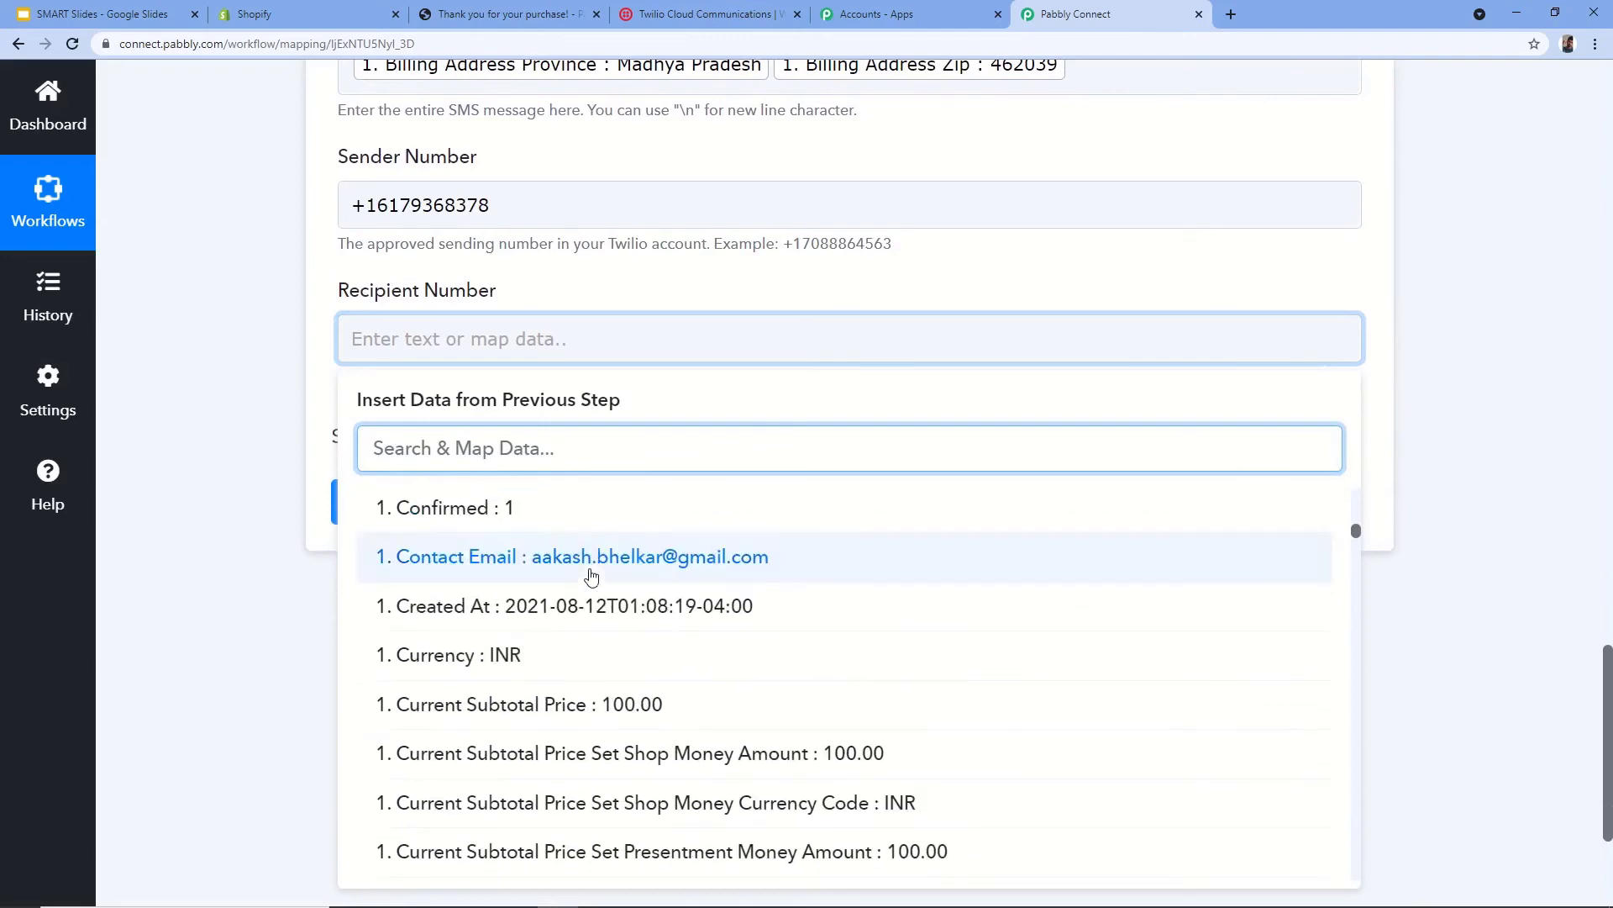
scroll(631, 581, down, 3)
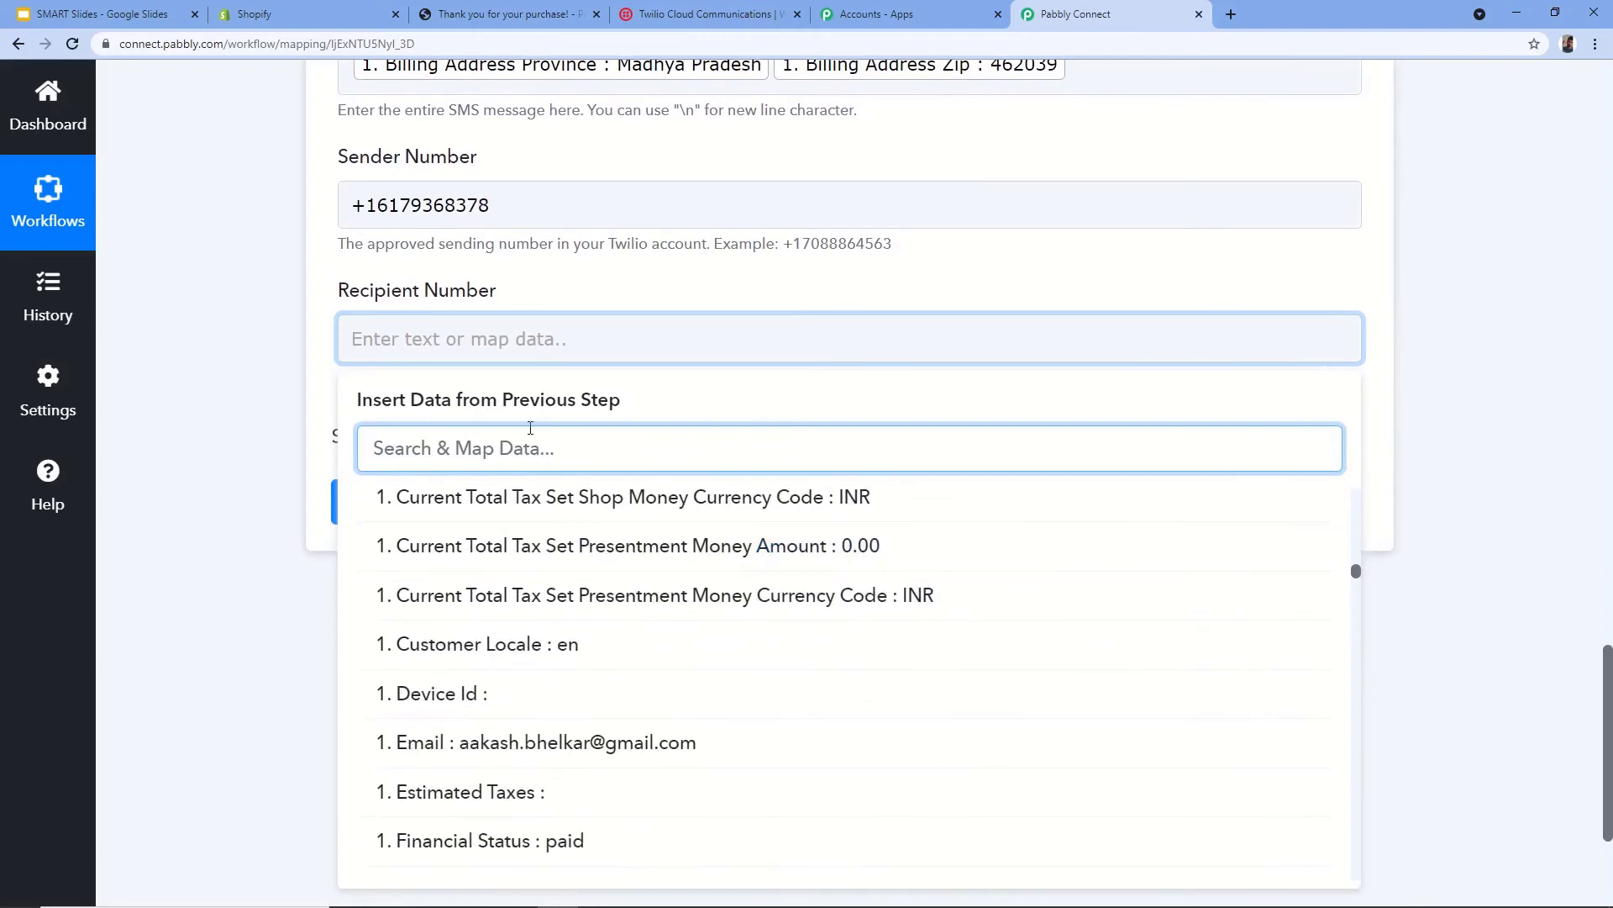
text(83492)
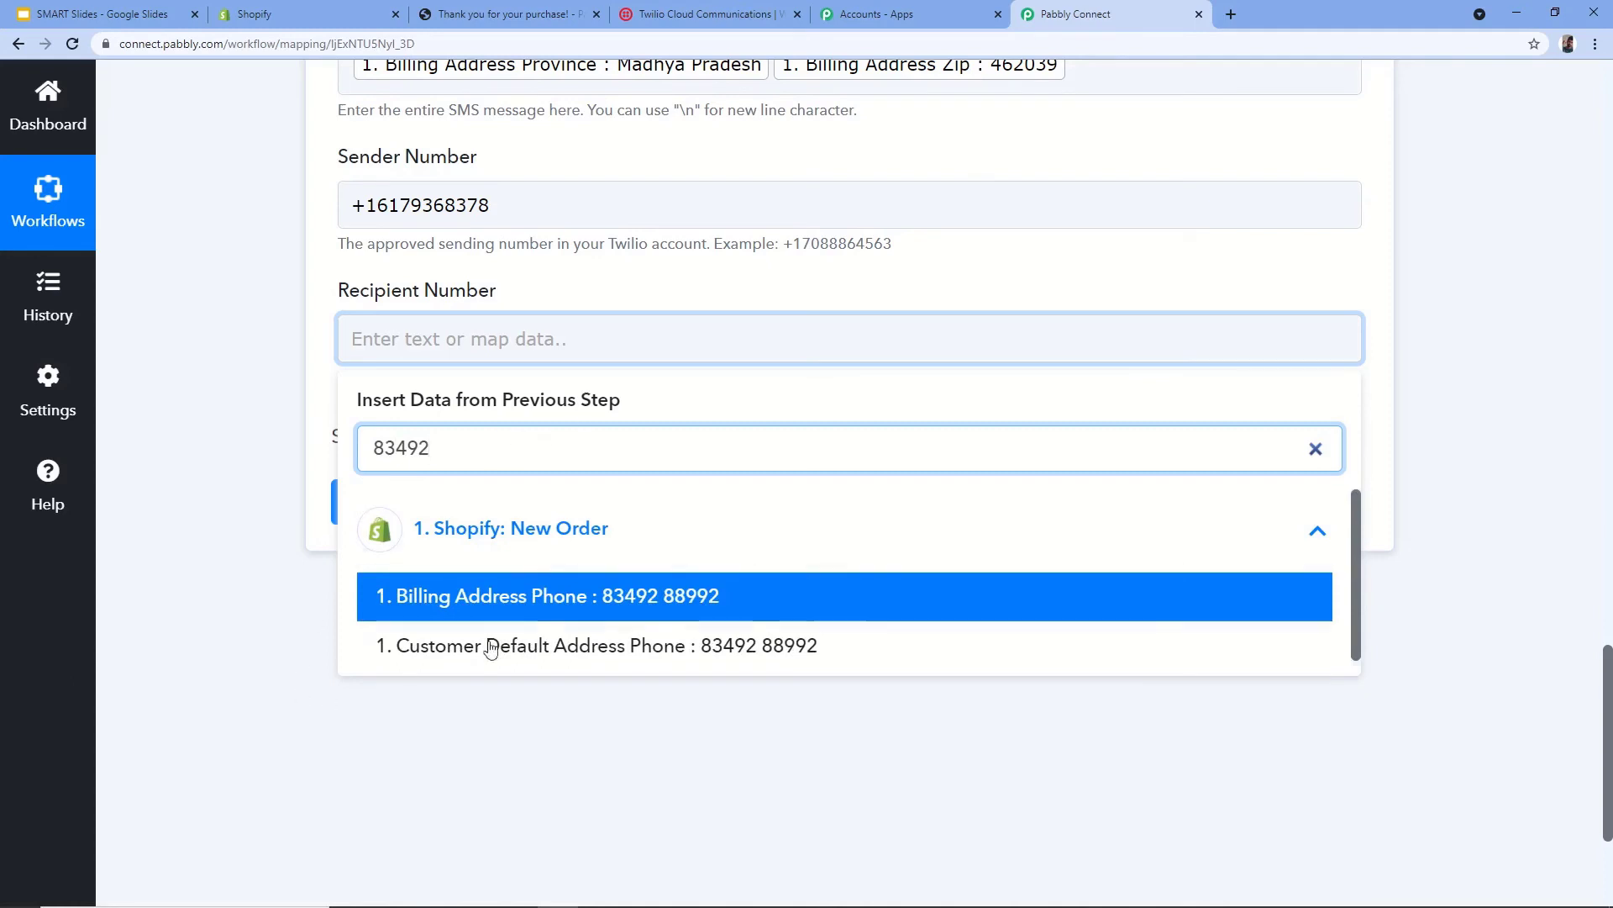
click(645, 611)
click(285, 458)
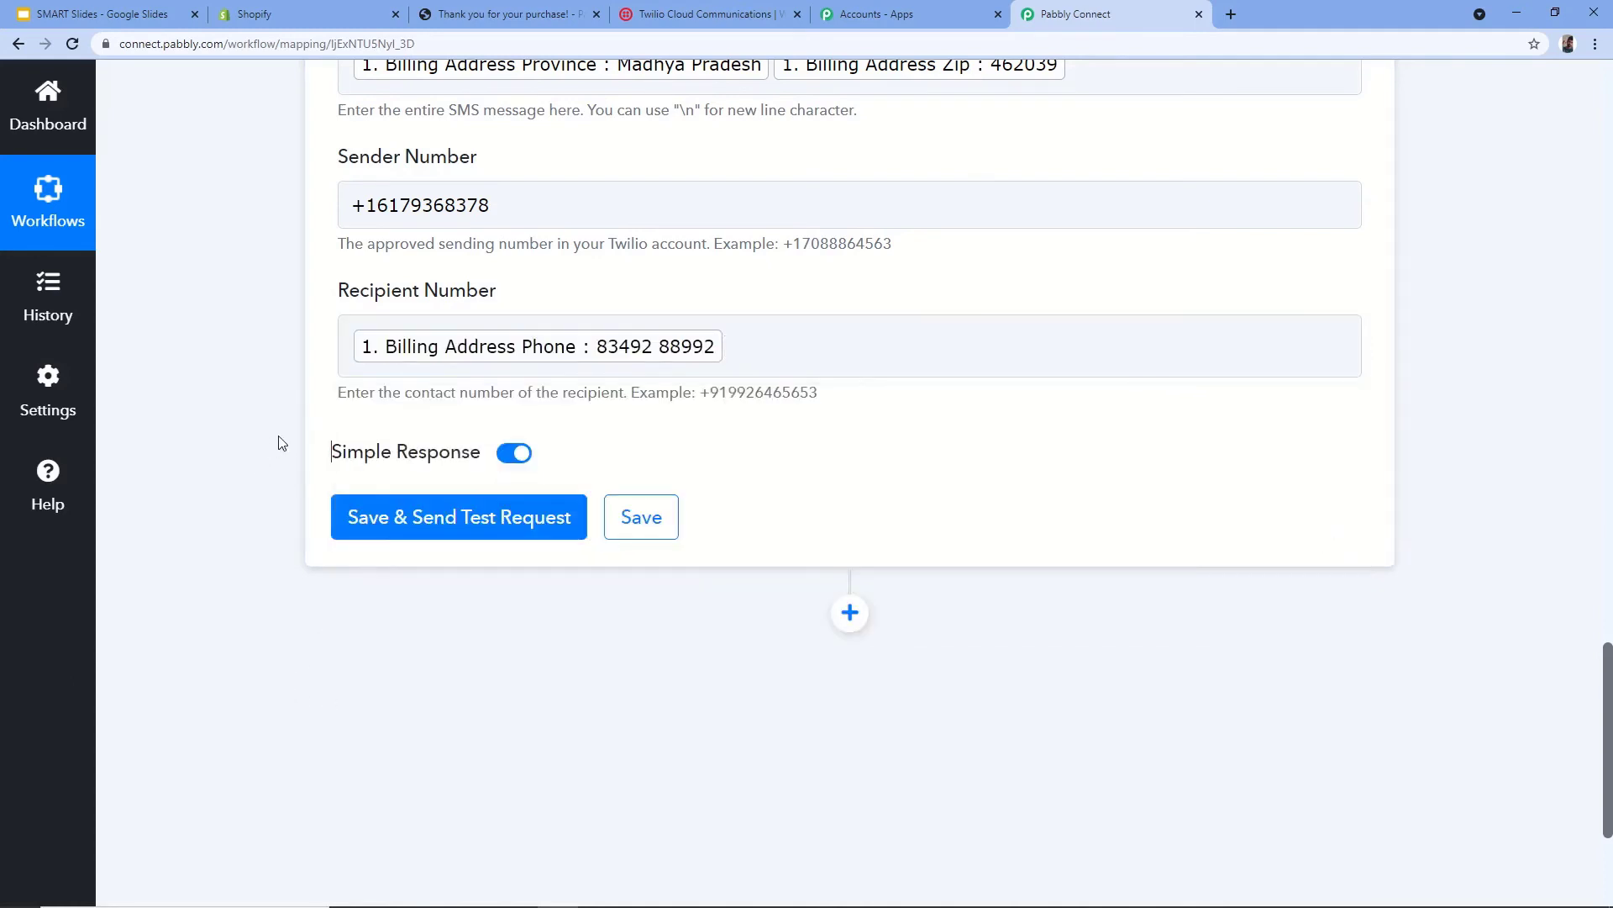
scroll(284, 441, up, 6)
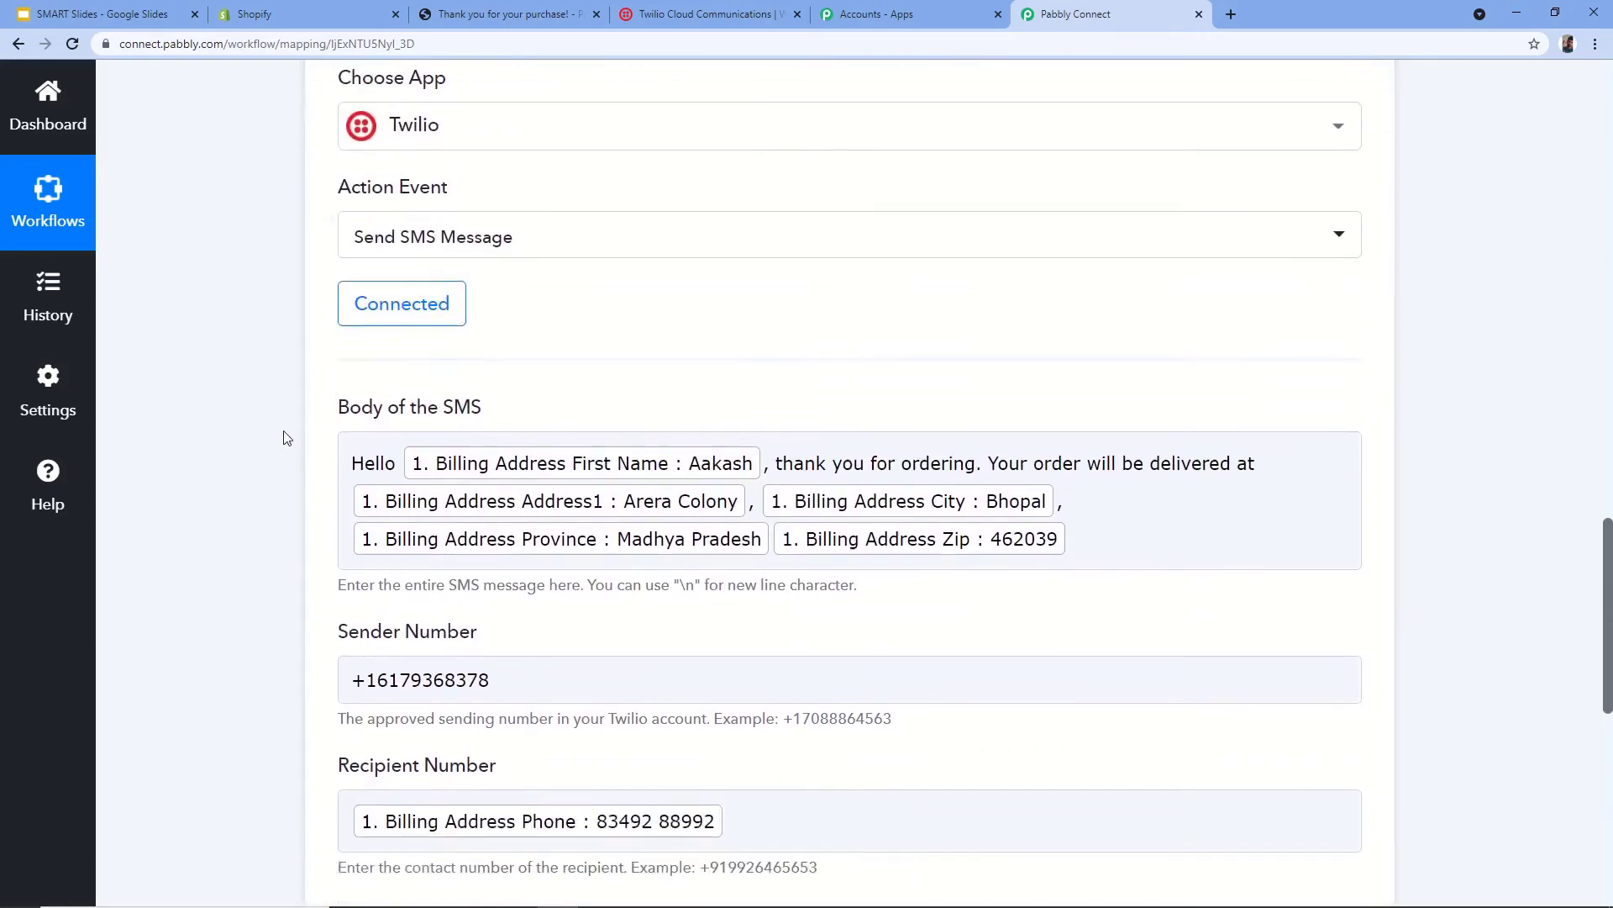
scroll(284, 437, down, 5)
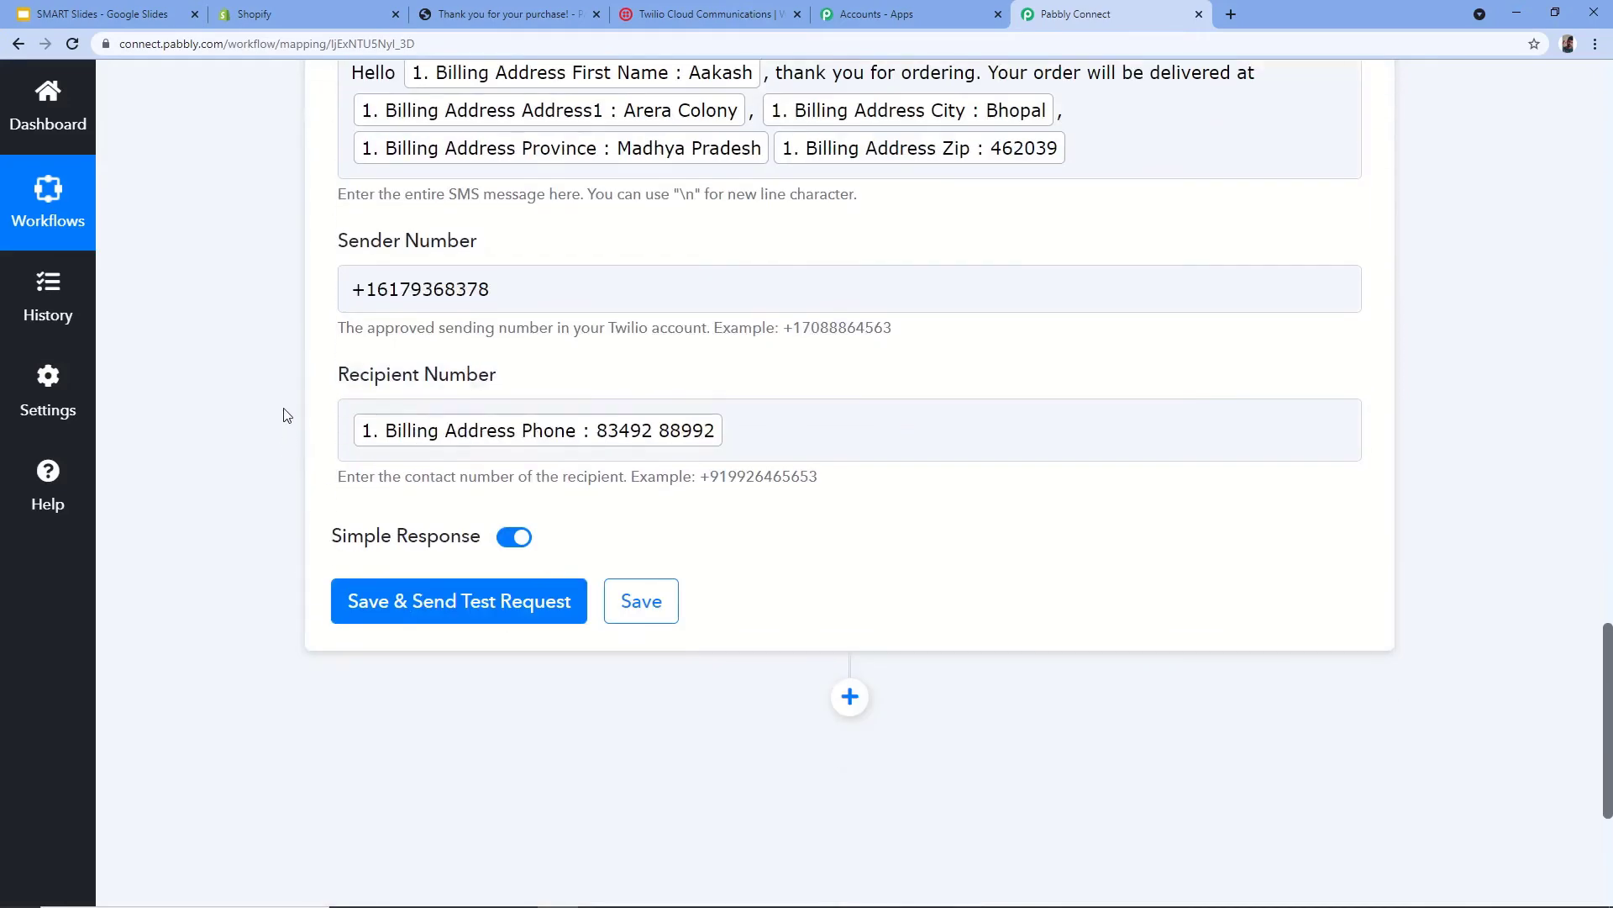
- Send the test request and read Twilio's error 21211, status 400, invalid 'To' number
click(414, 605)
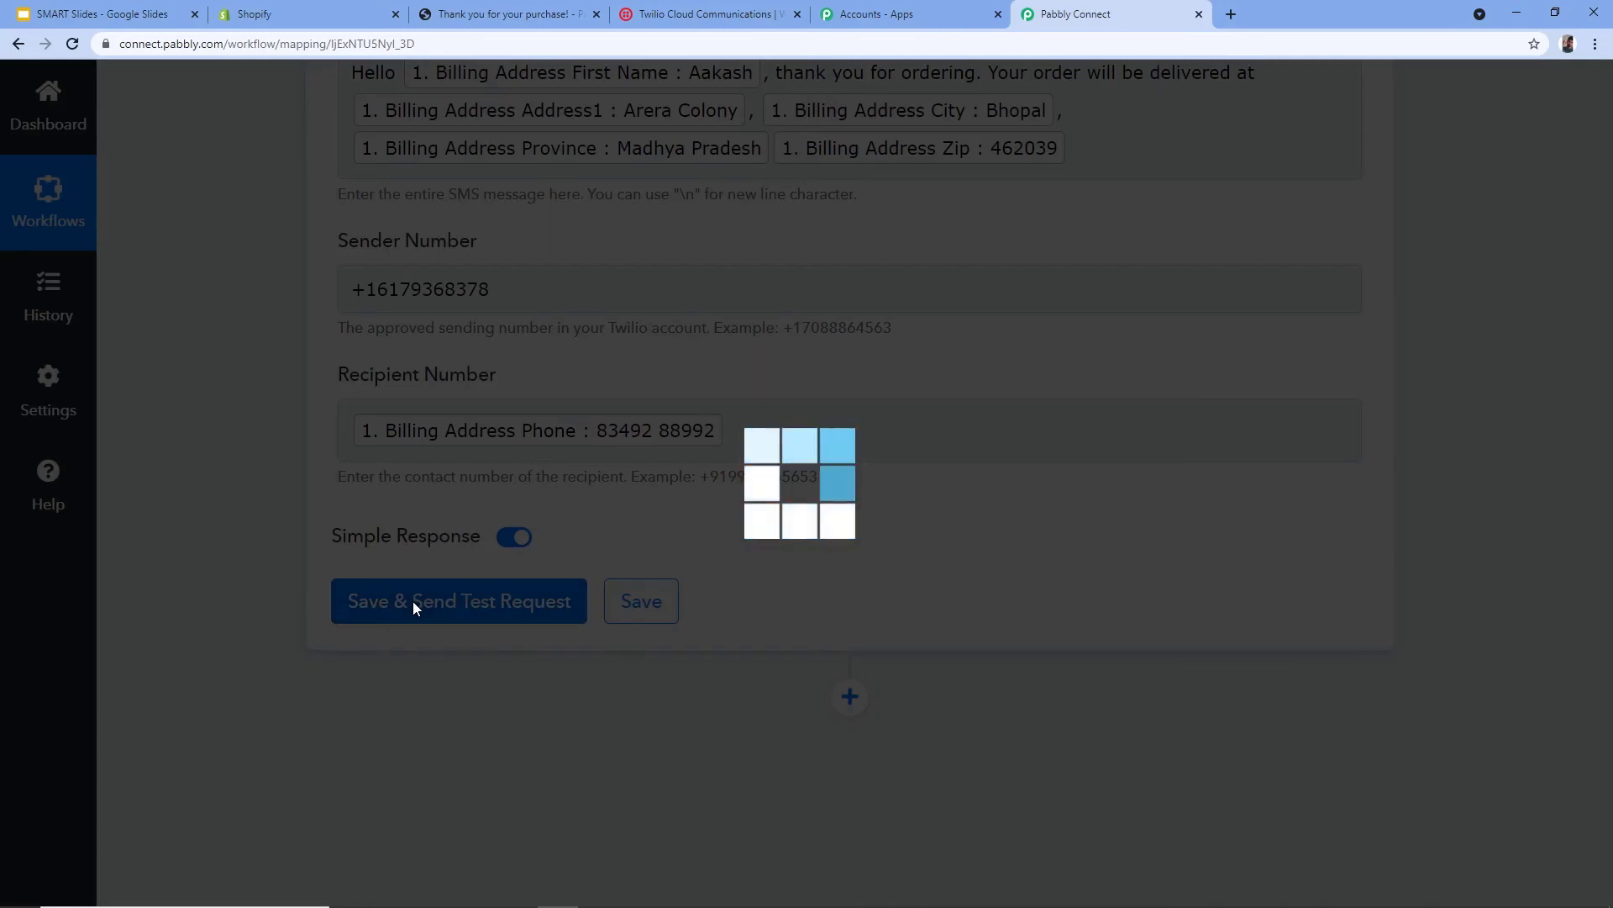
scroll(376, 579, down, 3)
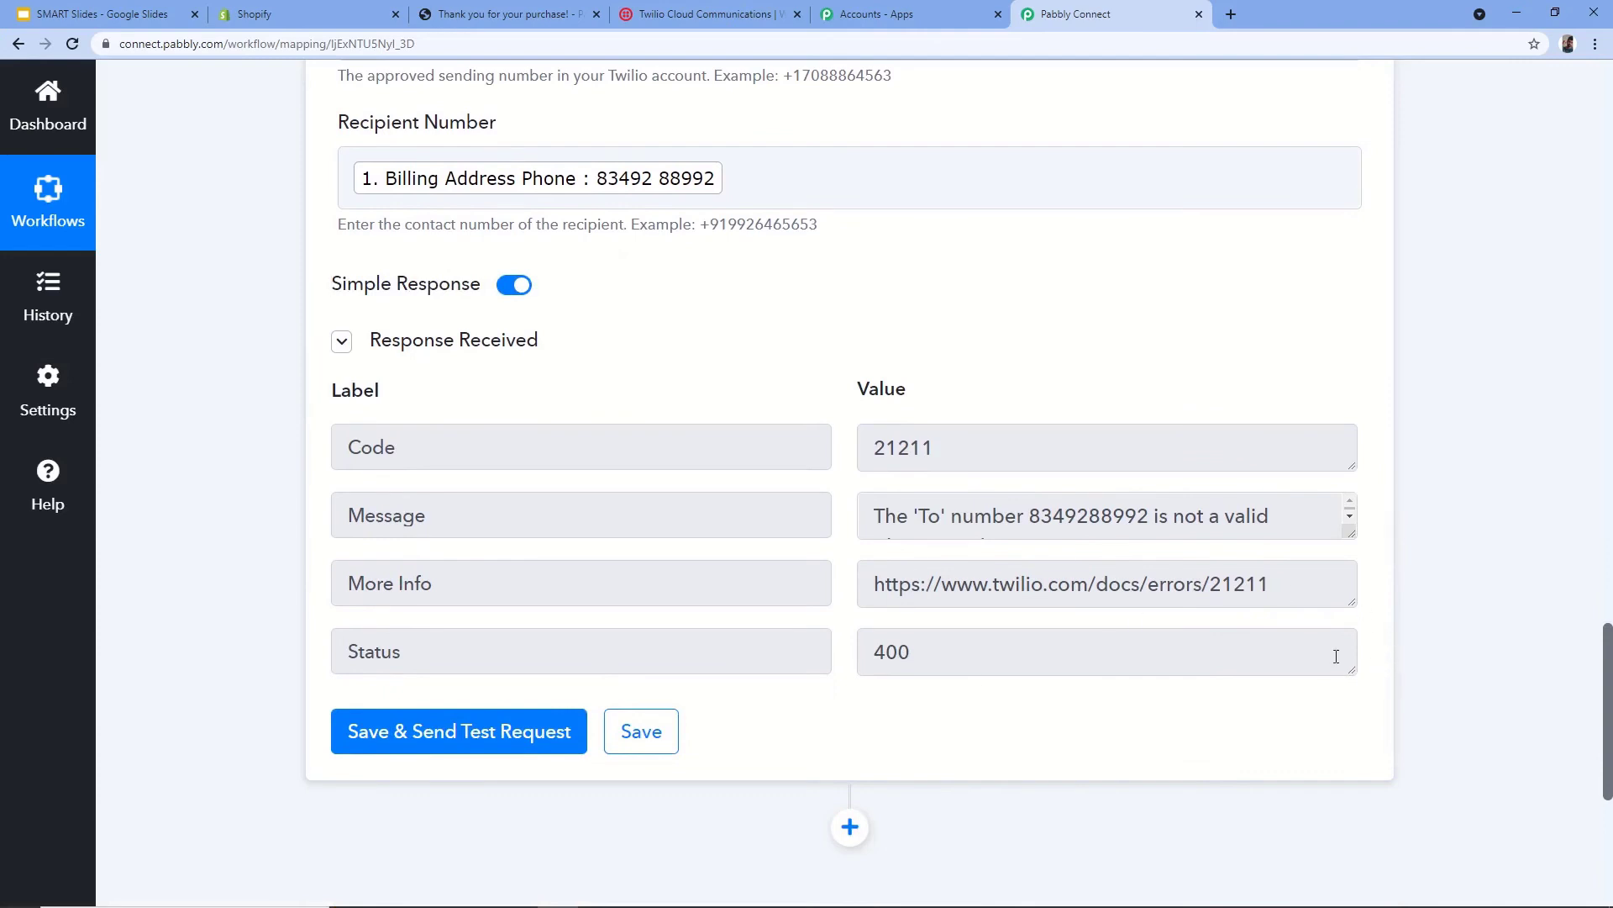
scroll(723, 518, up, 2)
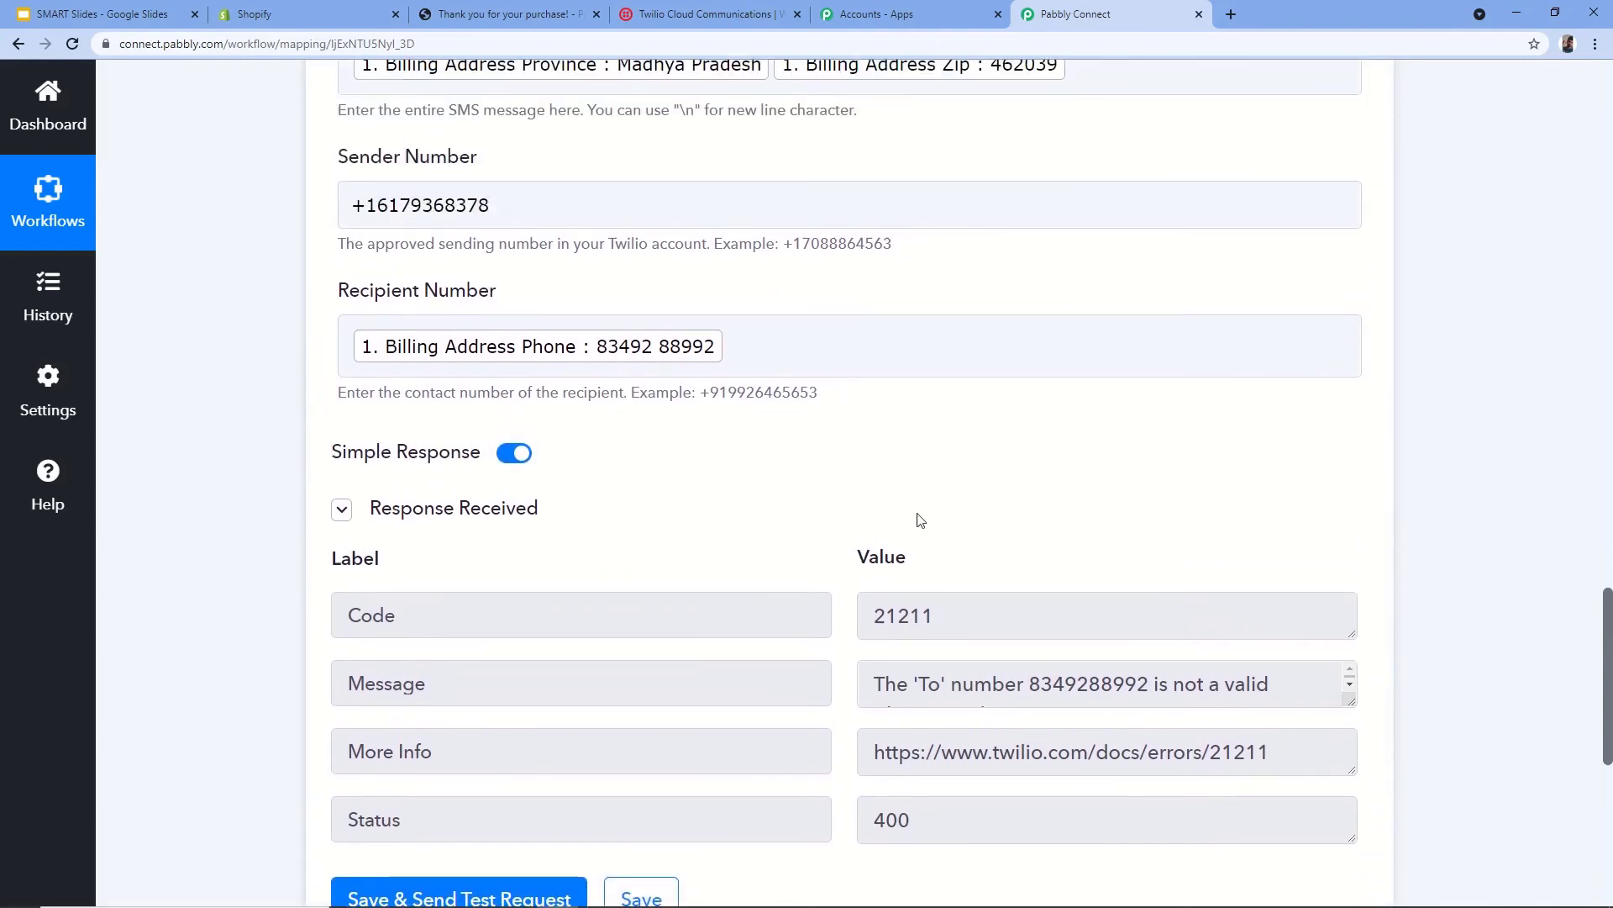
scroll(432, 372, up, 1)
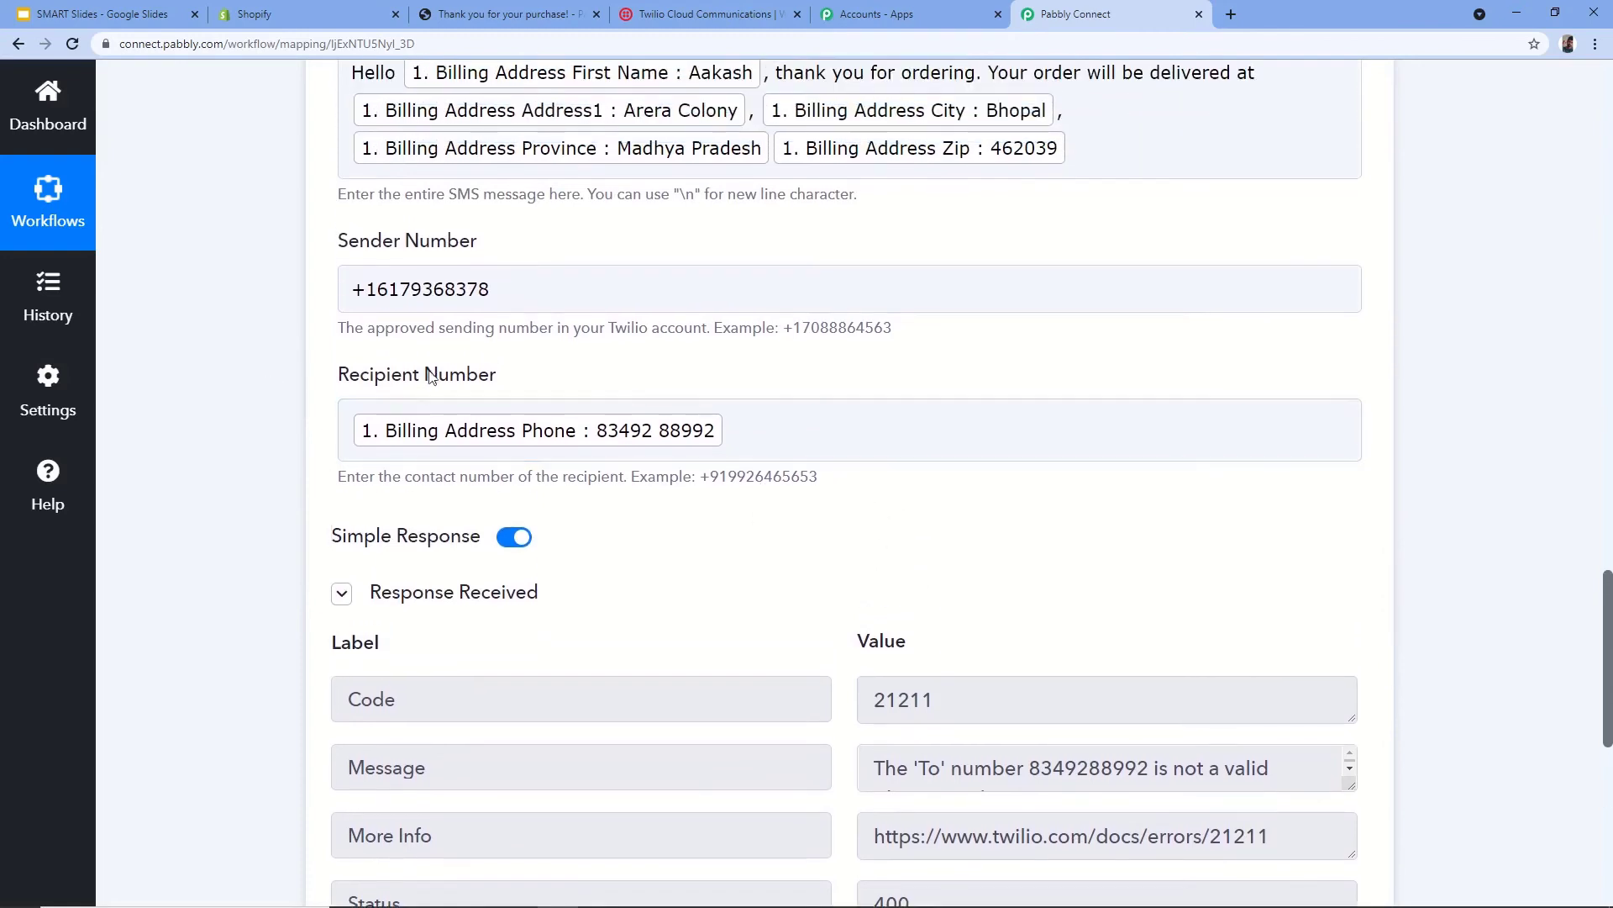
- Prefix the Recipient Number's Billing Address Phone tag with the +91 country code
click(352, 430)
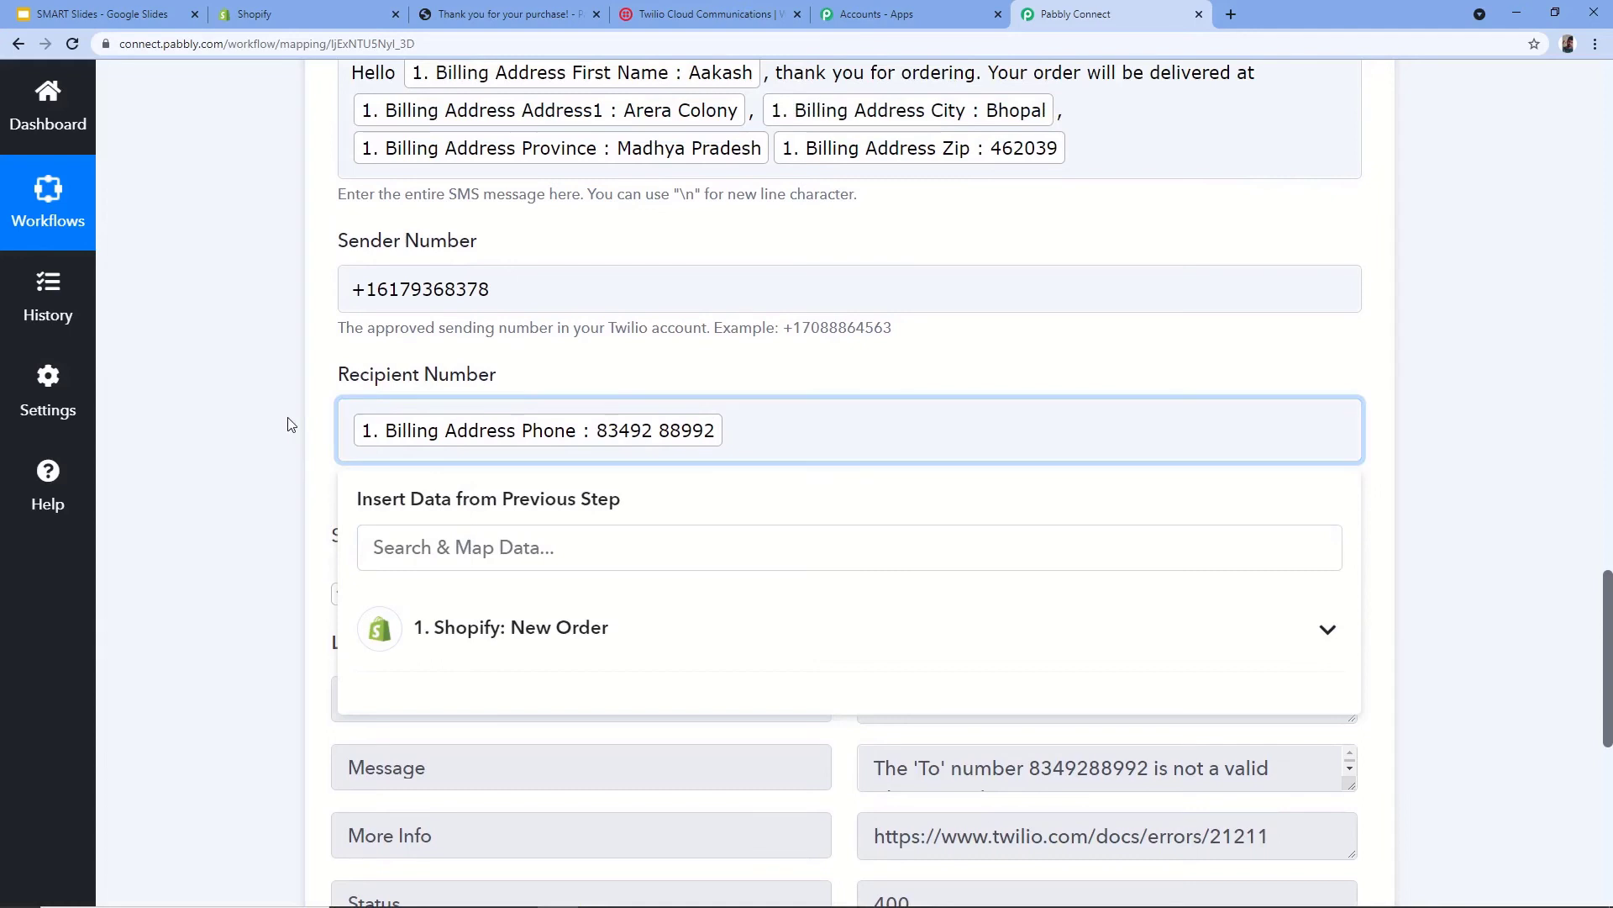
text(+91)
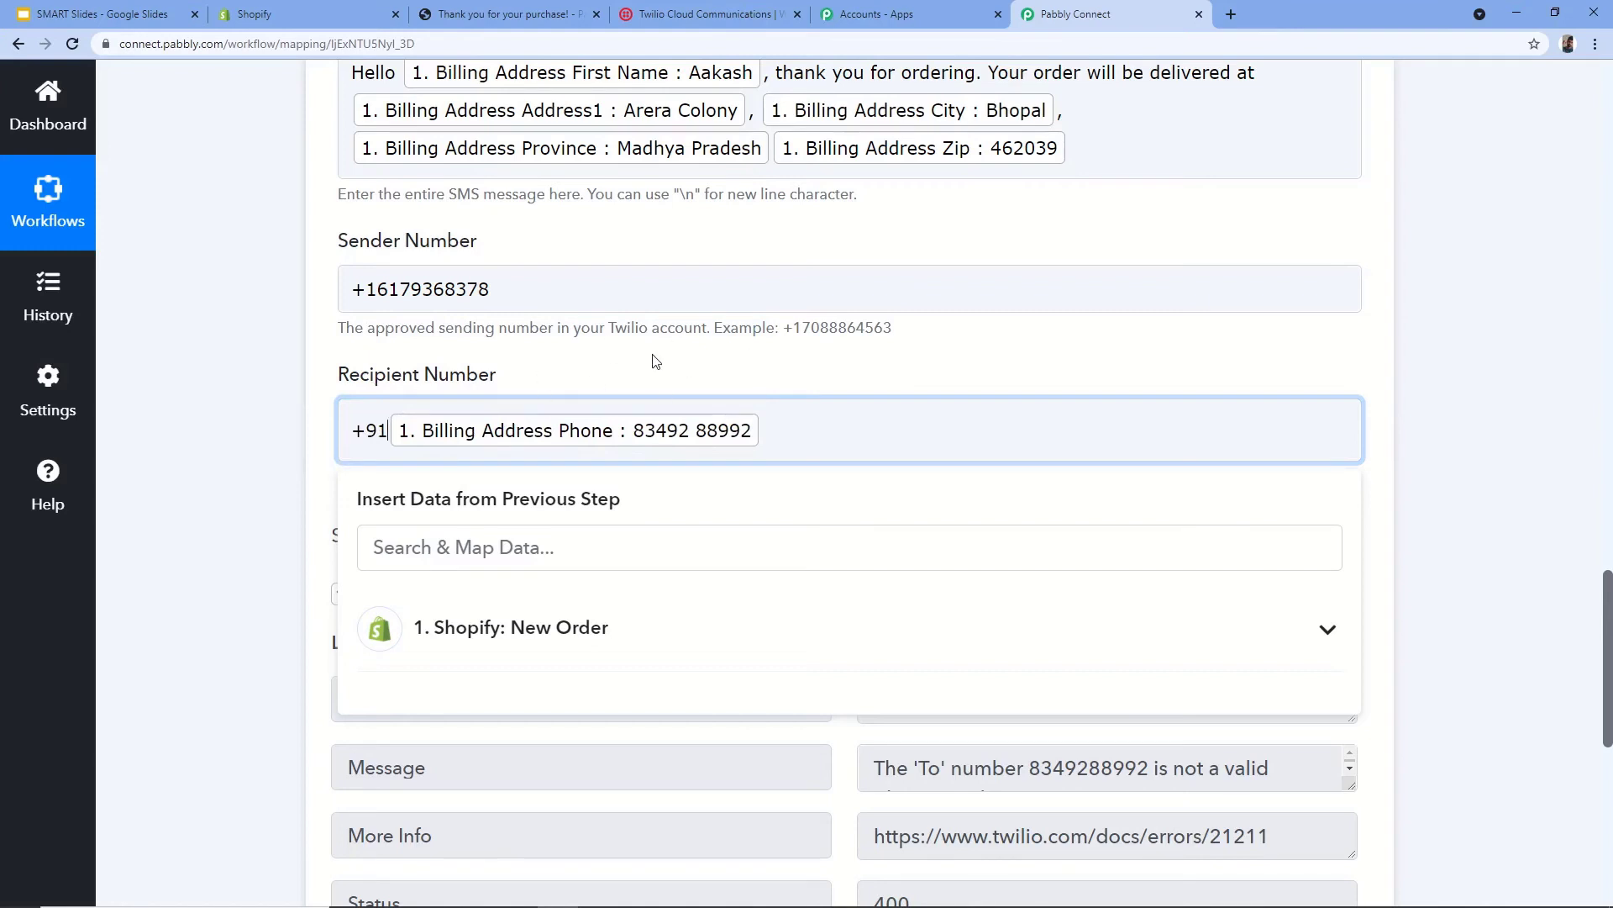
click(424, 389)
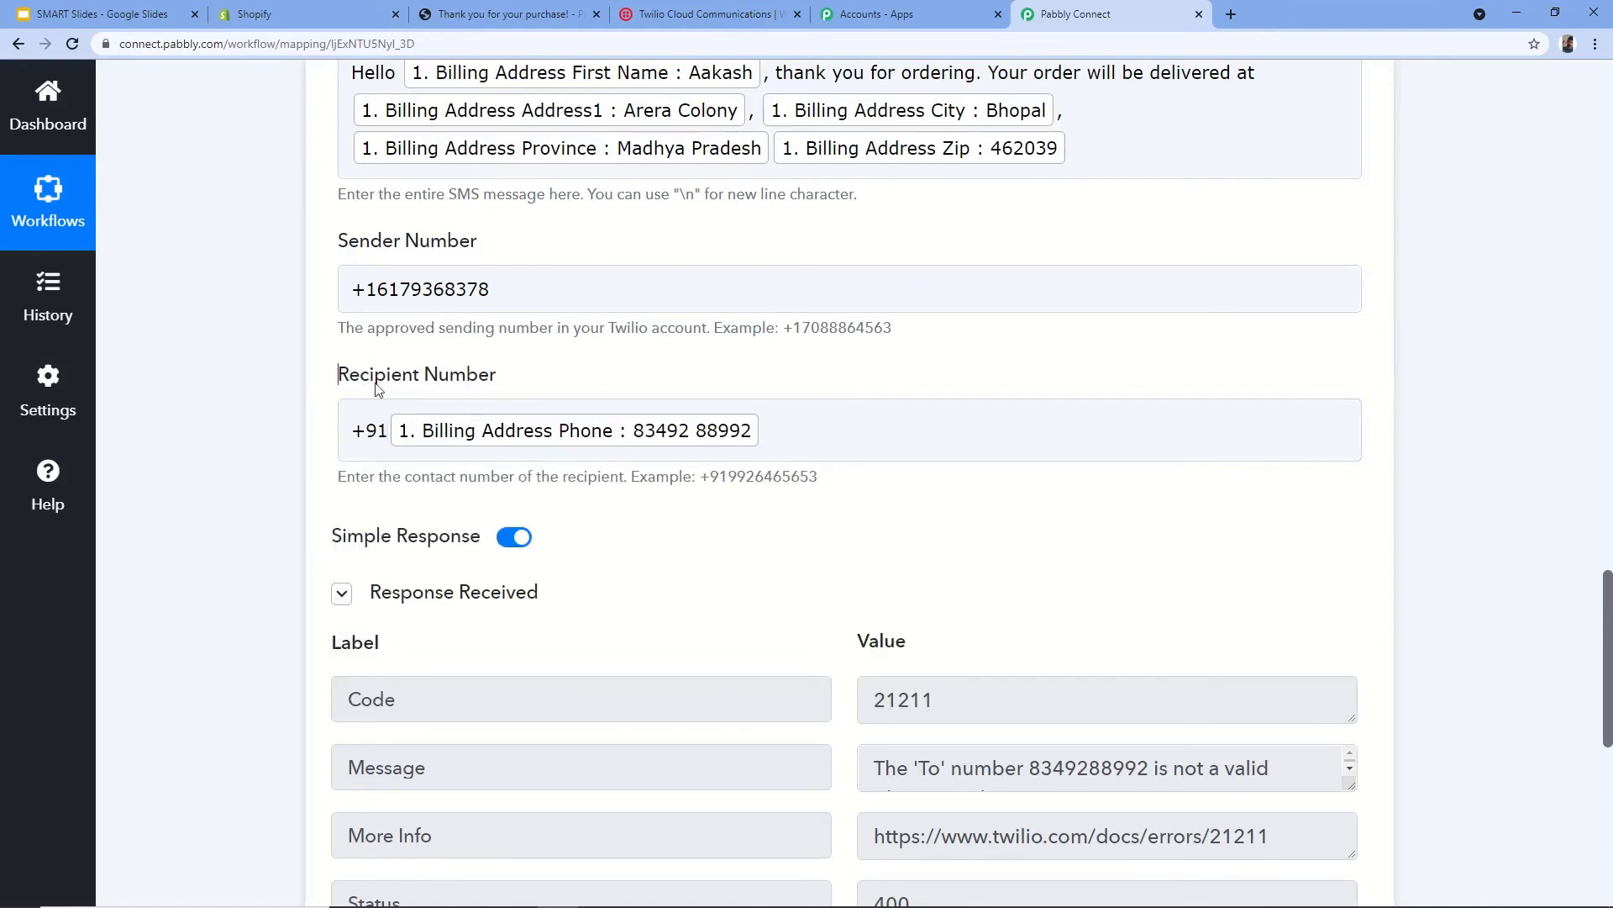
click(343, 448)
double_click(351, 431)
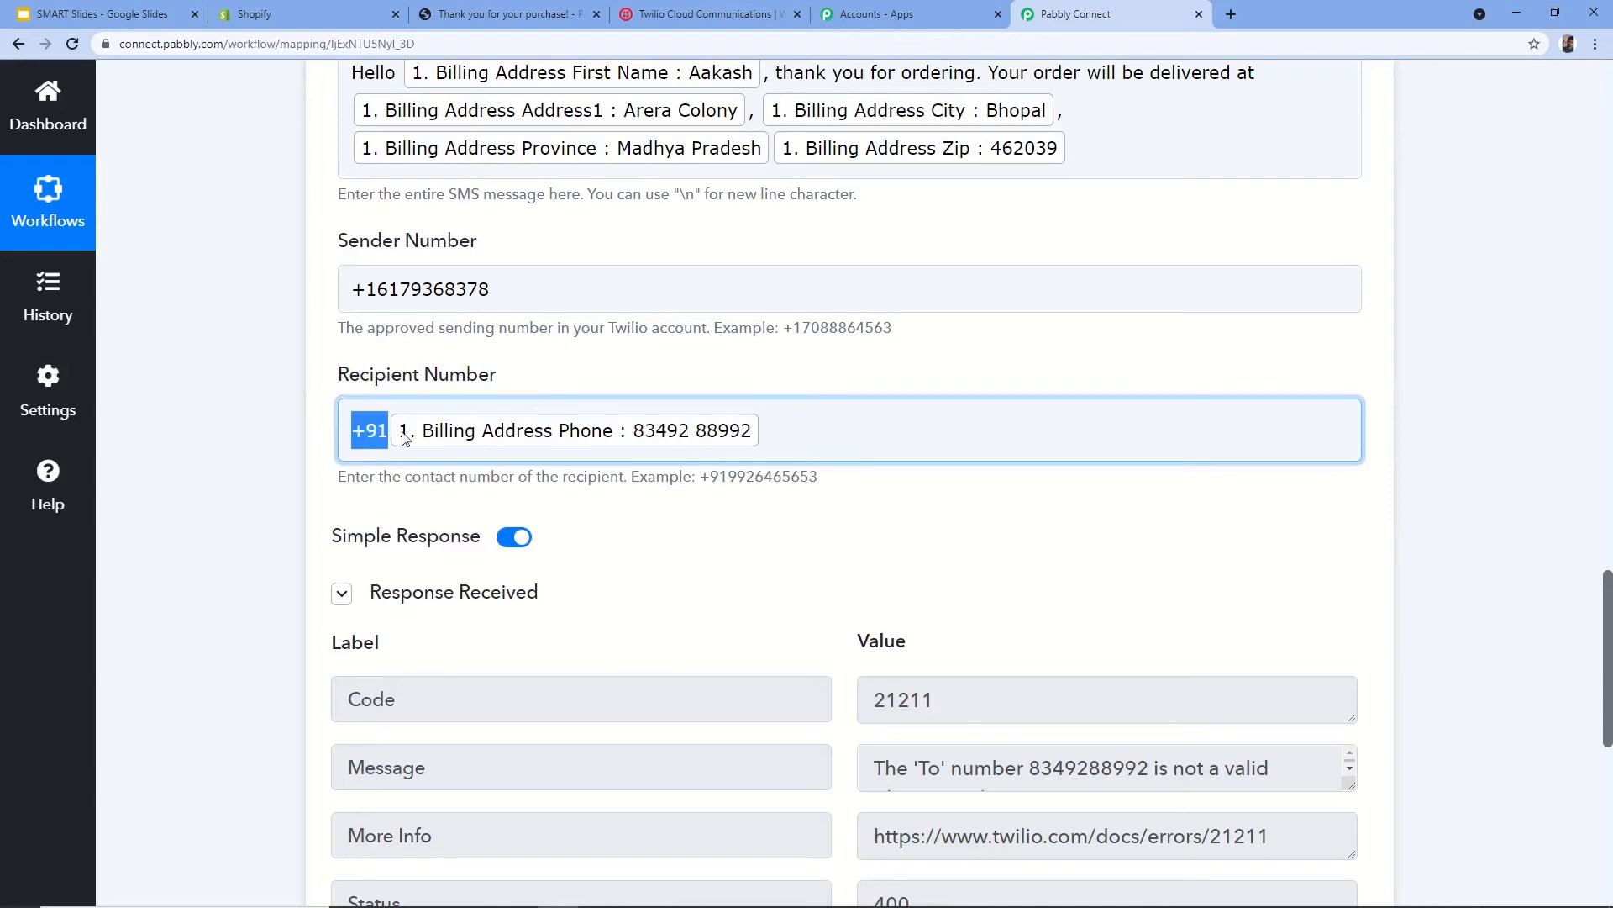
click(270, 443)
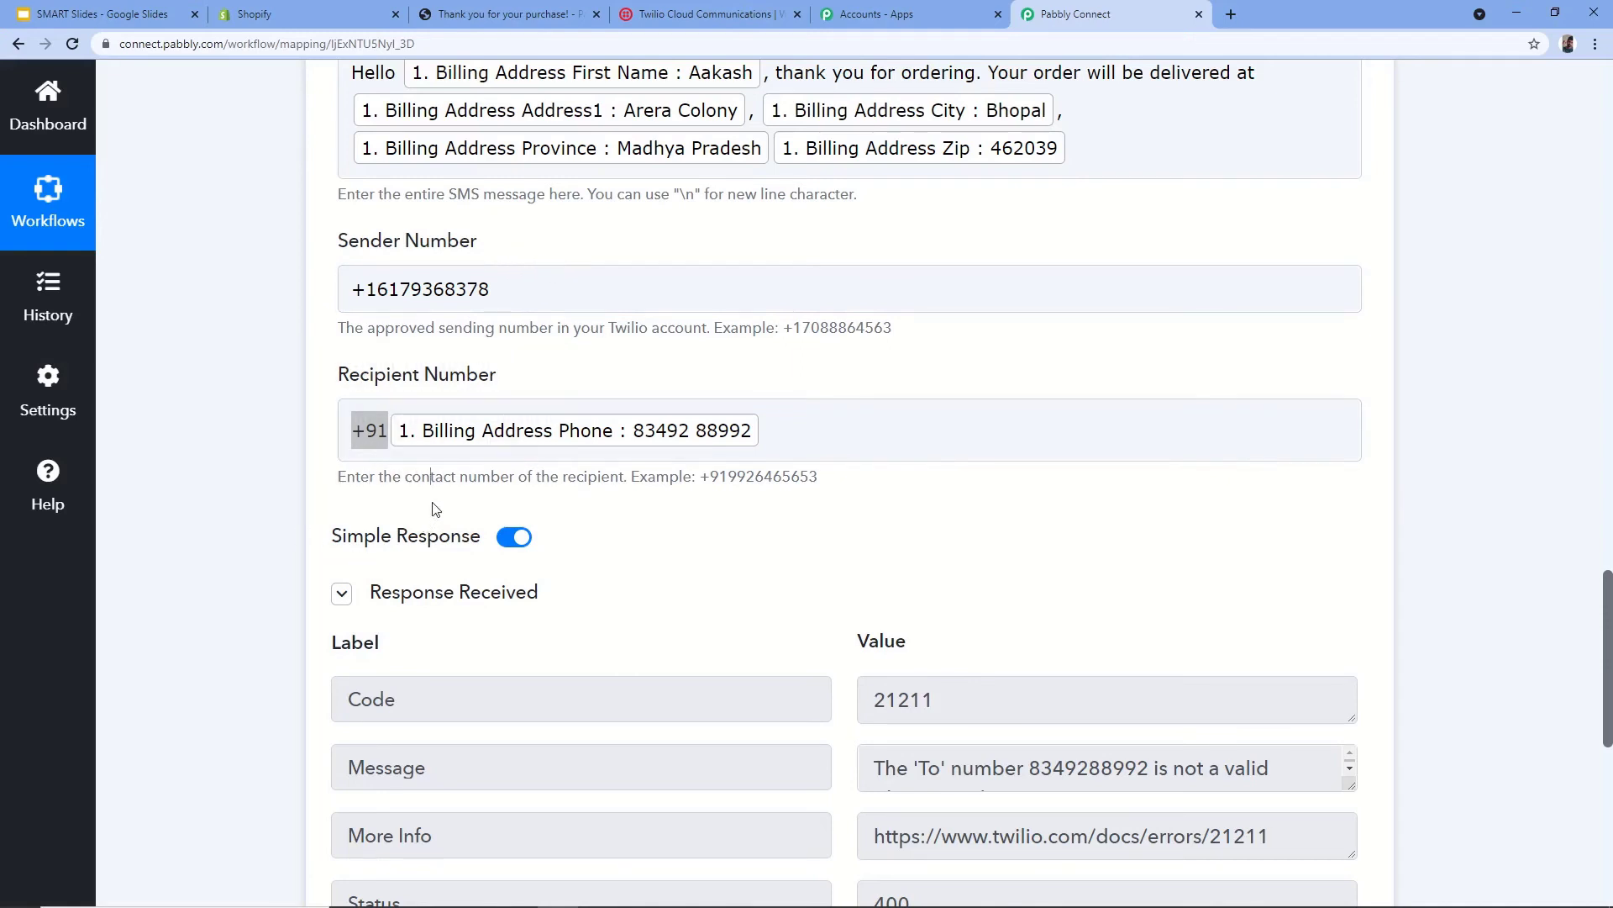
click(394, 446)
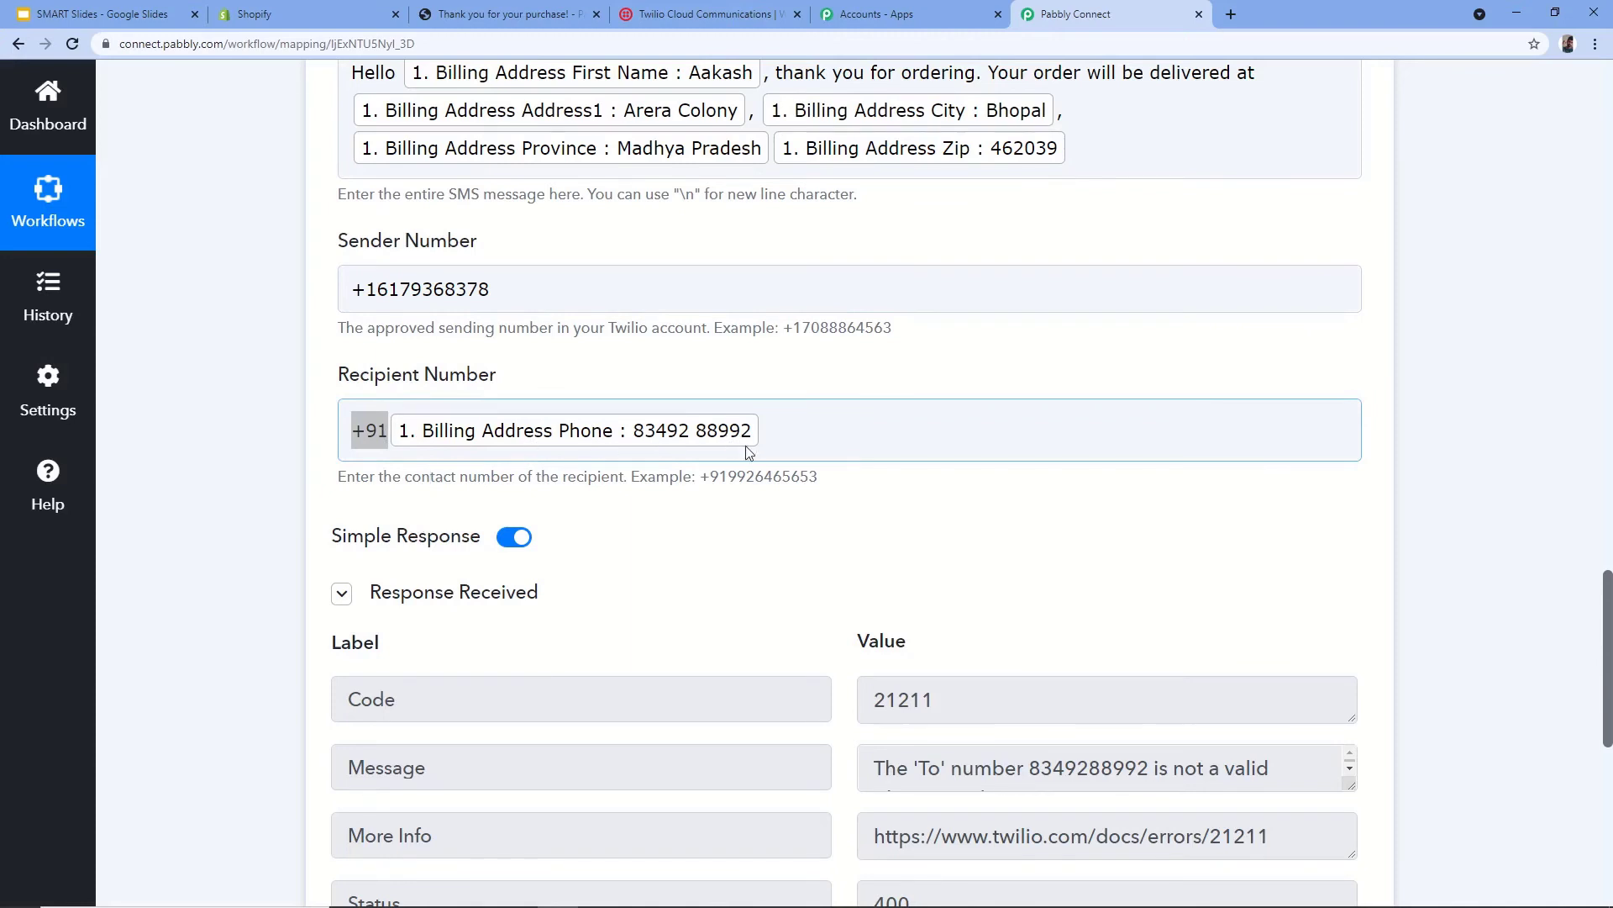
scroll(666, 418, down, 1)
scroll(666, 418, down, 4)
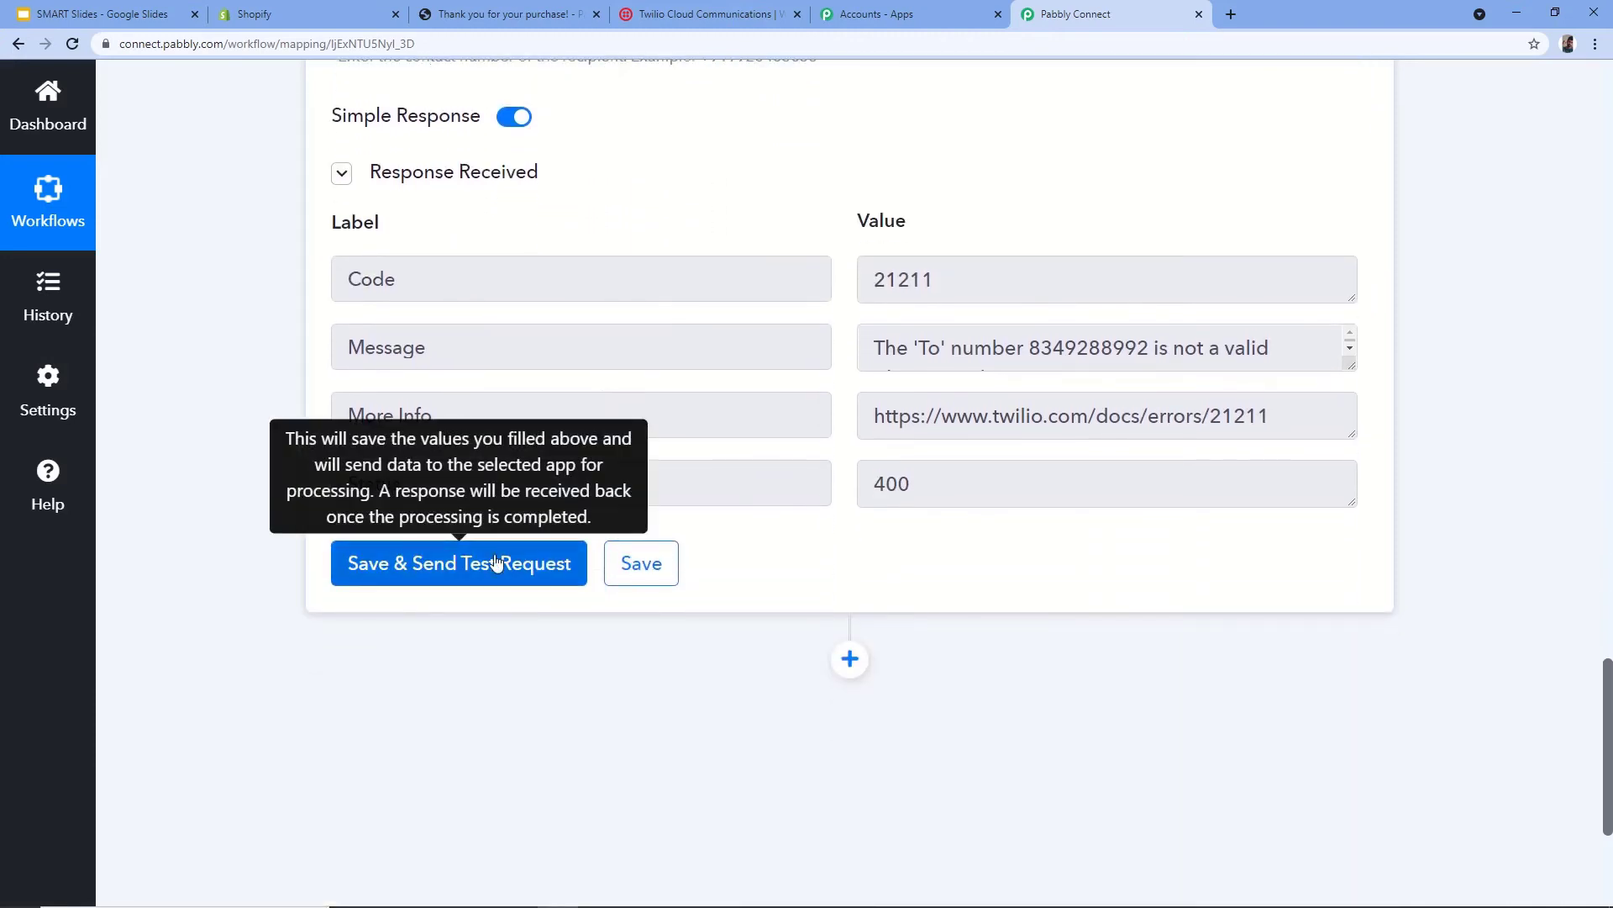
- Resend the test and confirm the To, Body and queued Status with no error code
click(496, 561)
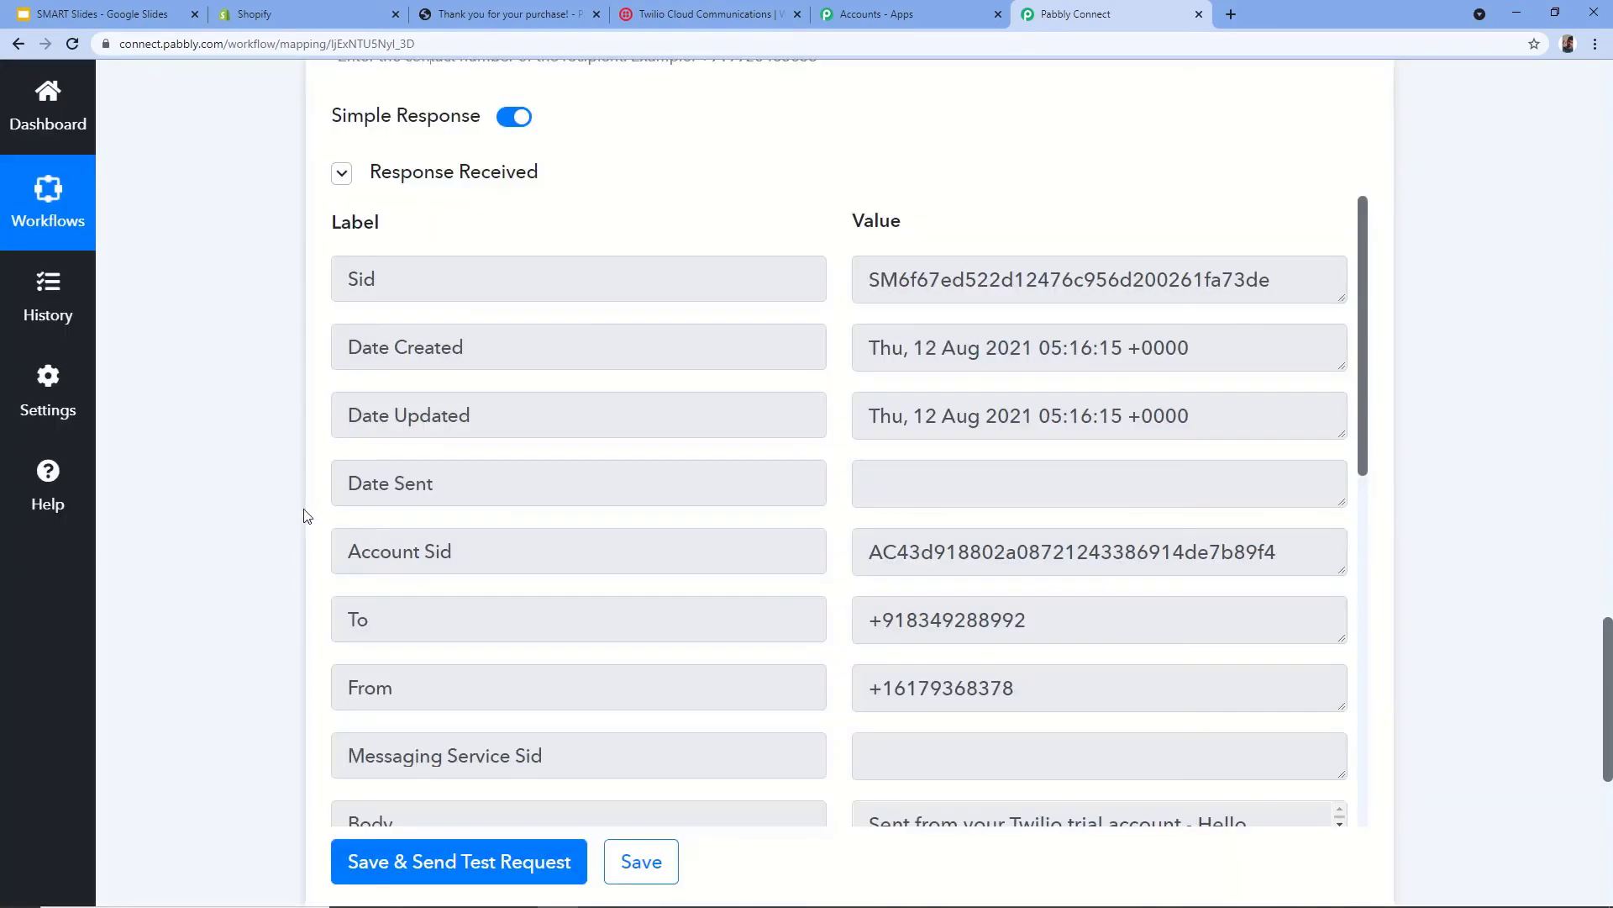
scroll(883, 361, down, 2)
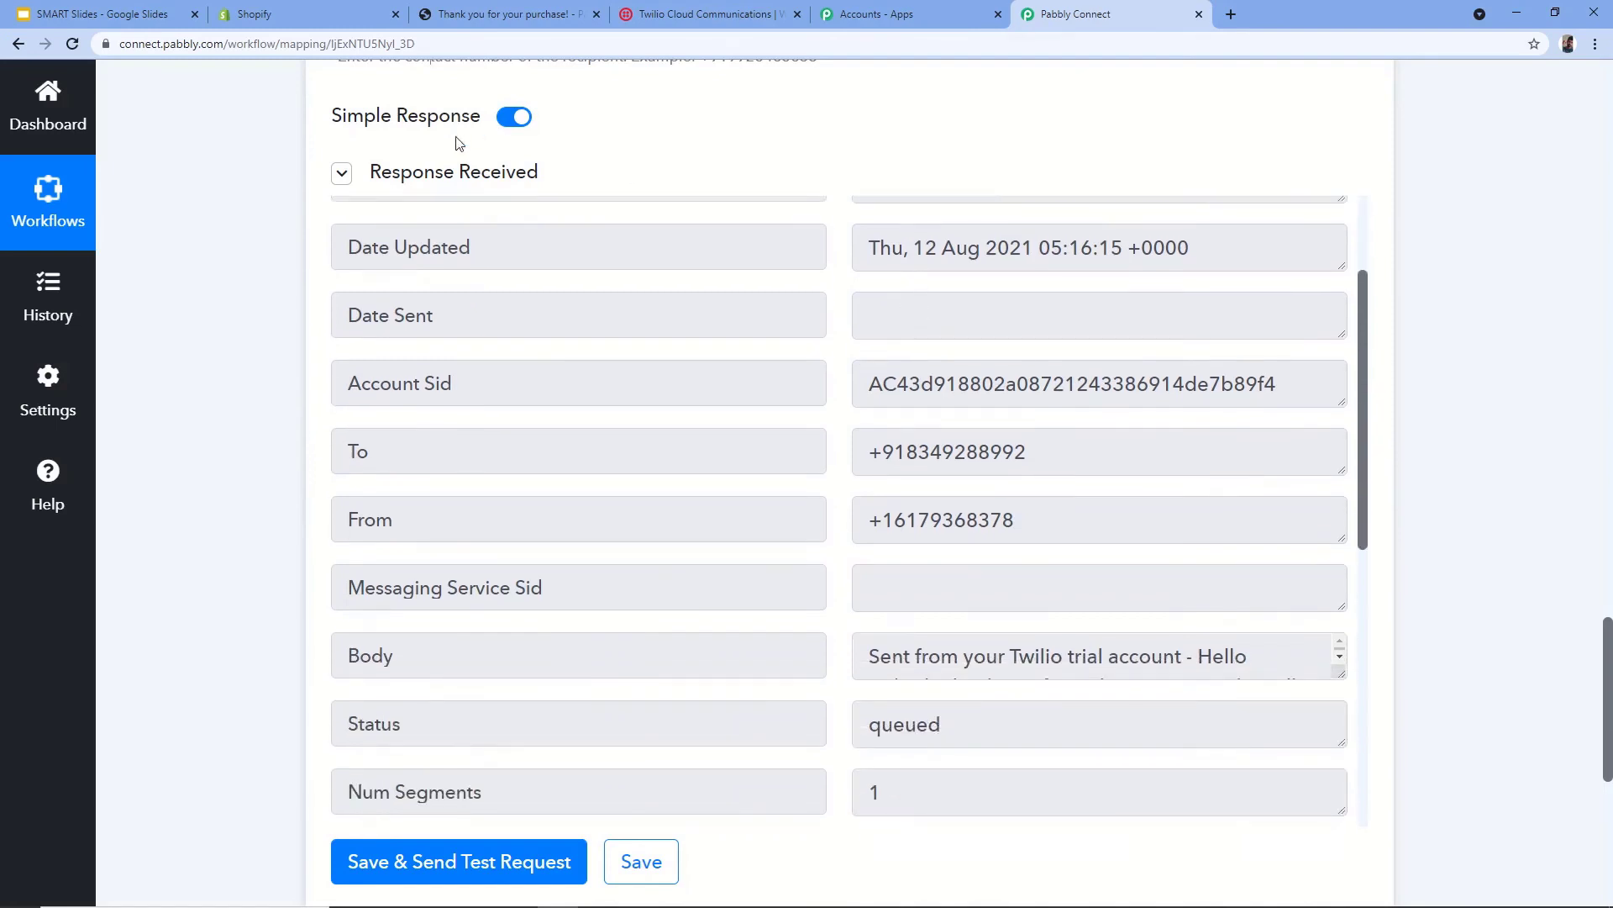
scroll(785, 458, down, 3)
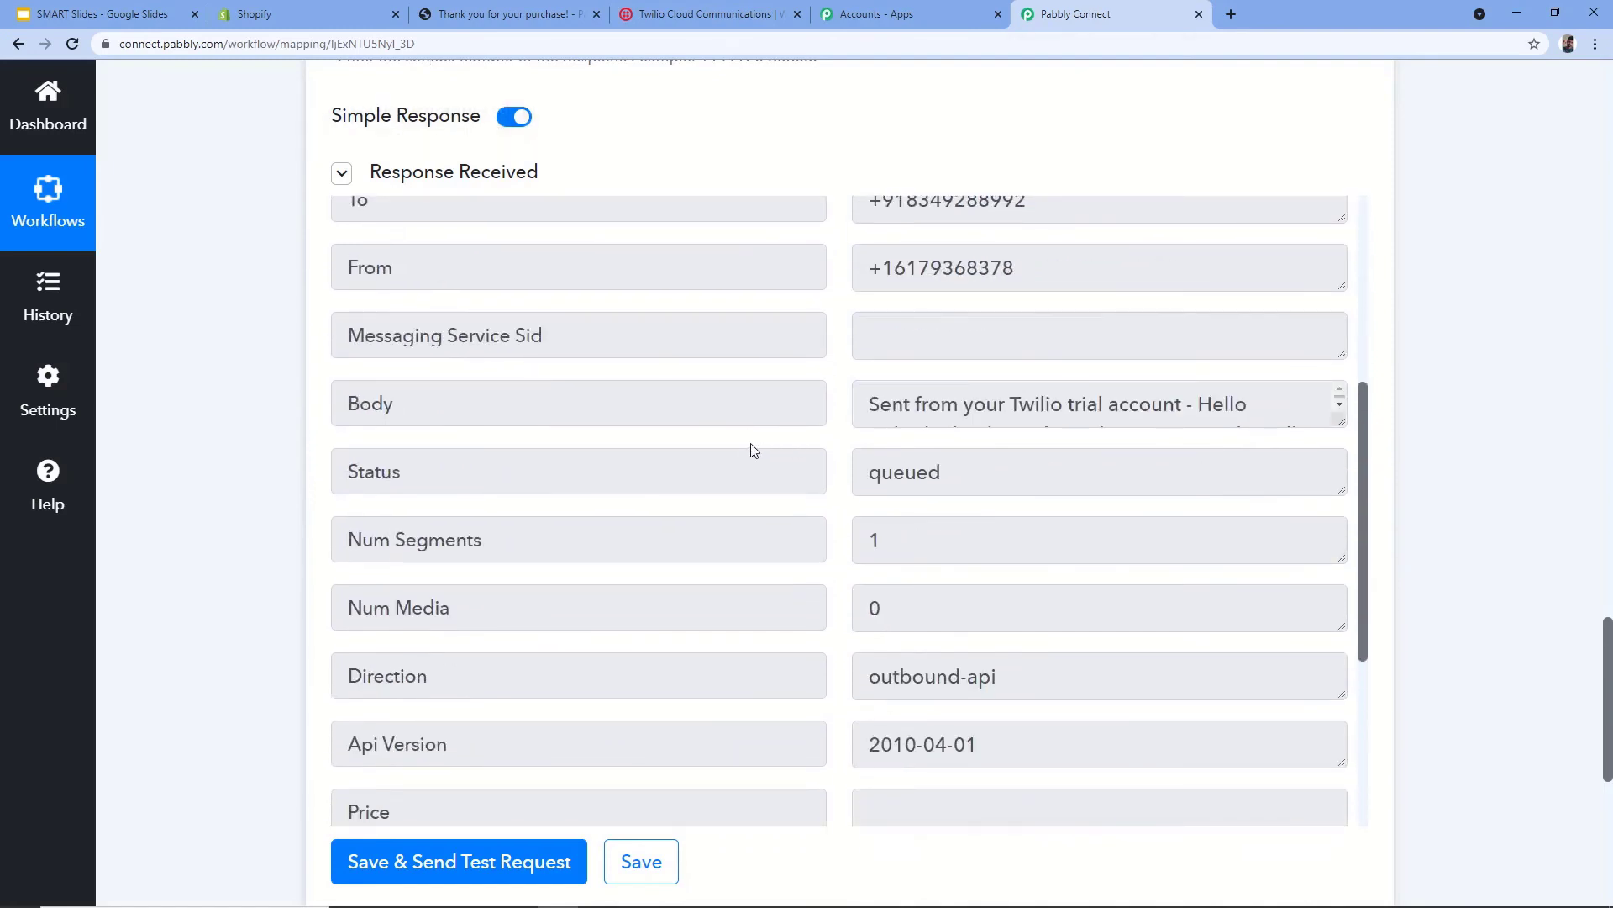
scroll(760, 454, down, 3)
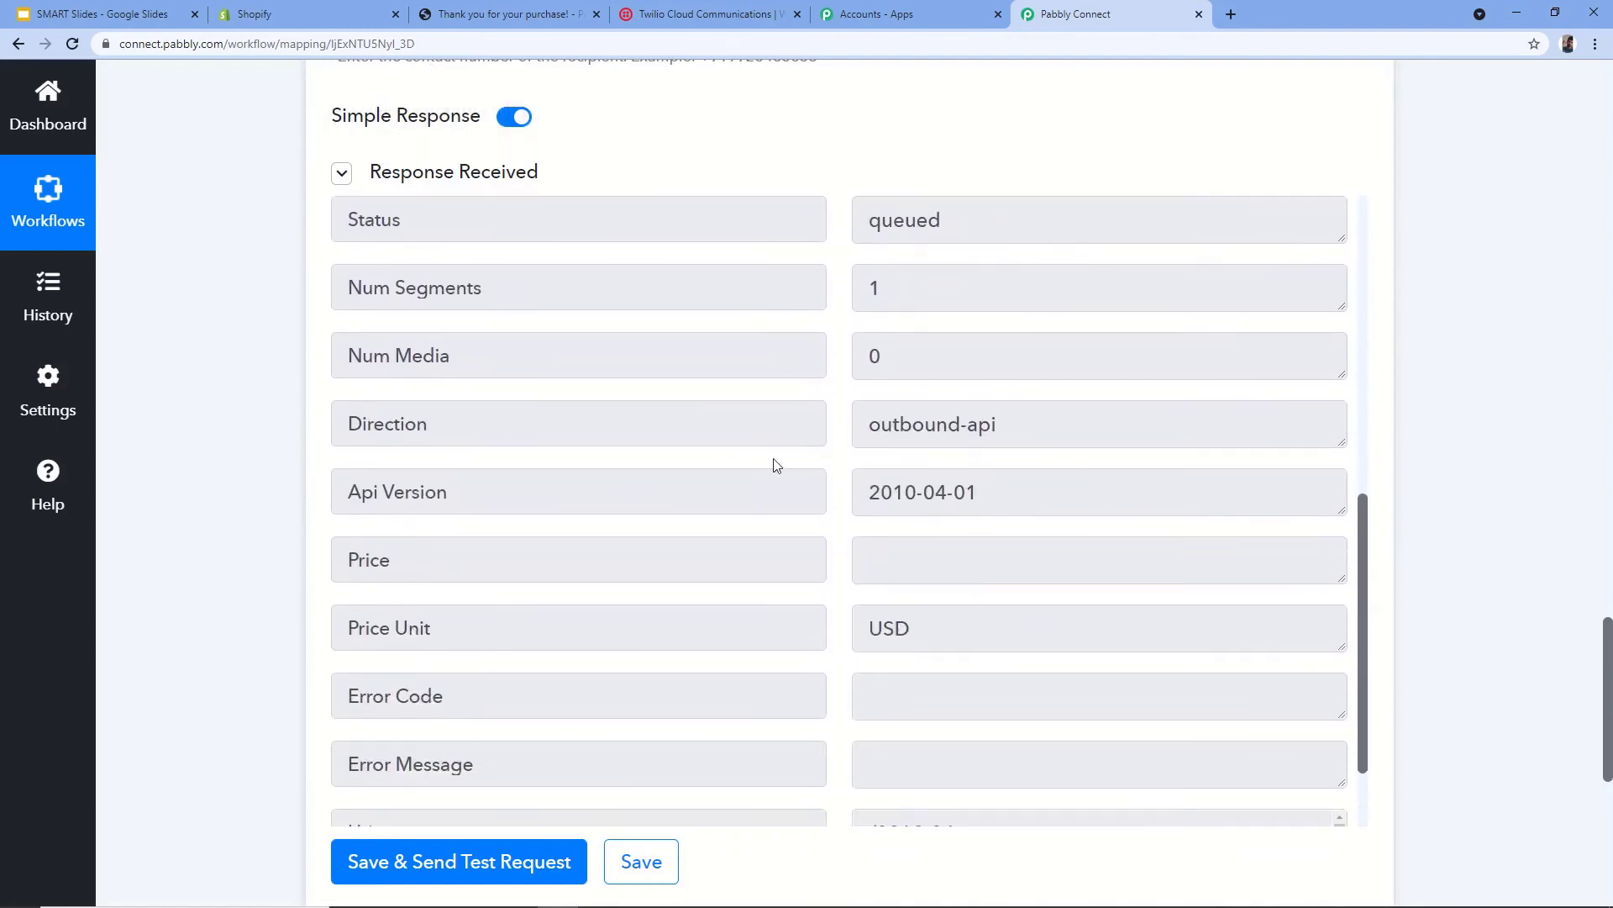
scroll(754, 472, up, 2)
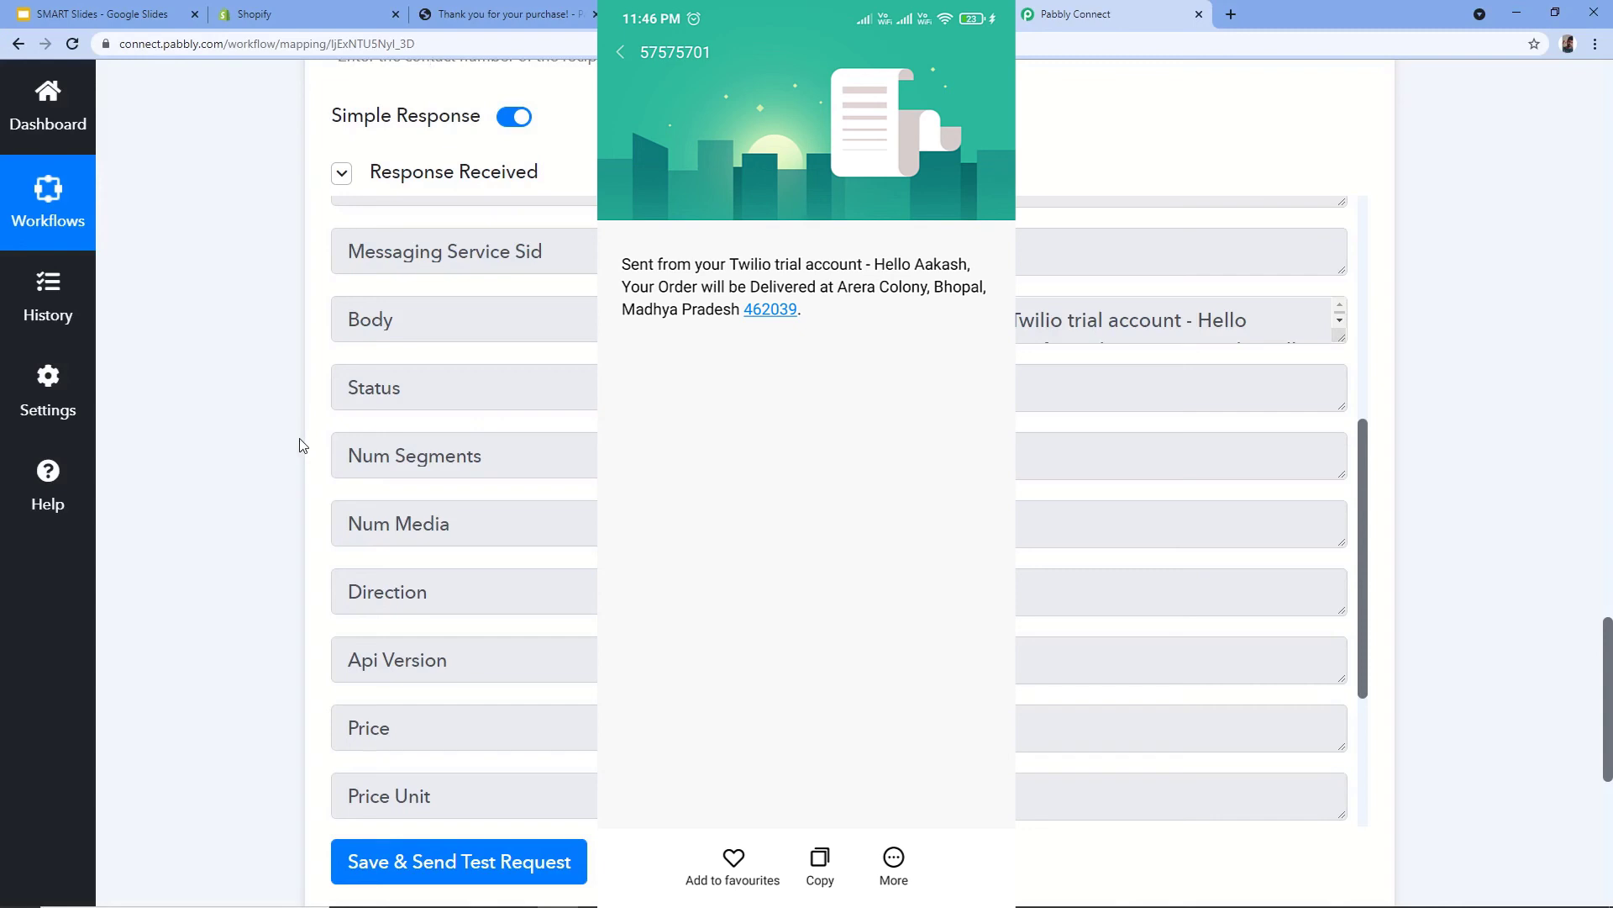
- Collapse the Twilio Send SMS and Shopify New Order cards, then return to Shopify's webhooks page
scroll(252, 443, up, 10)
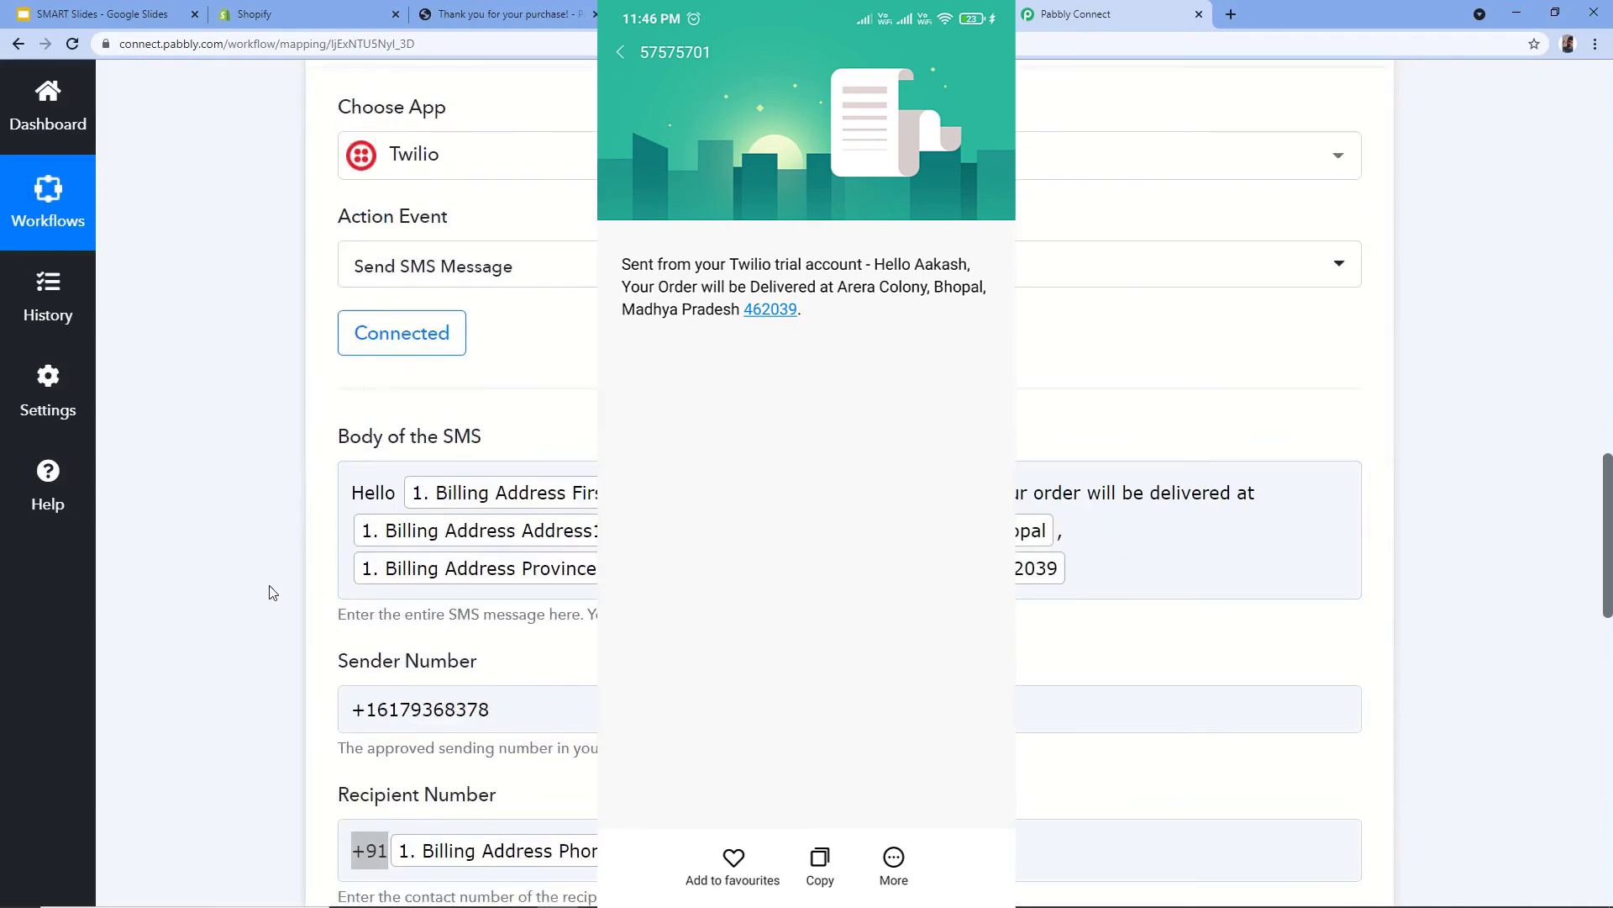
scroll(252, 580, down, 6)
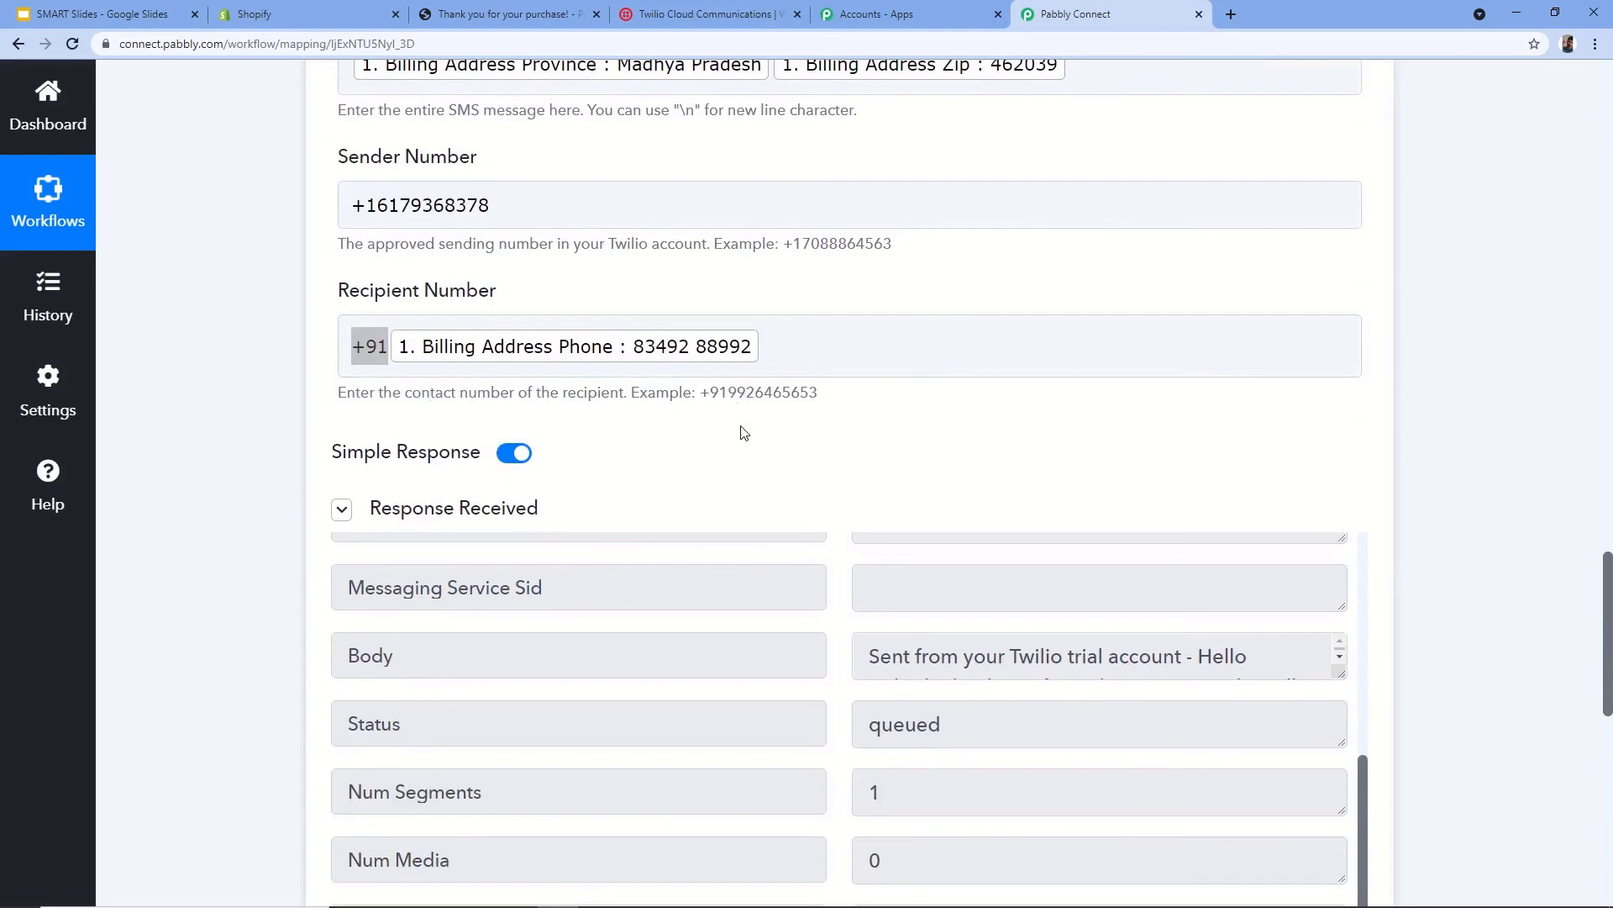
scroll(756, 433, up, 14)
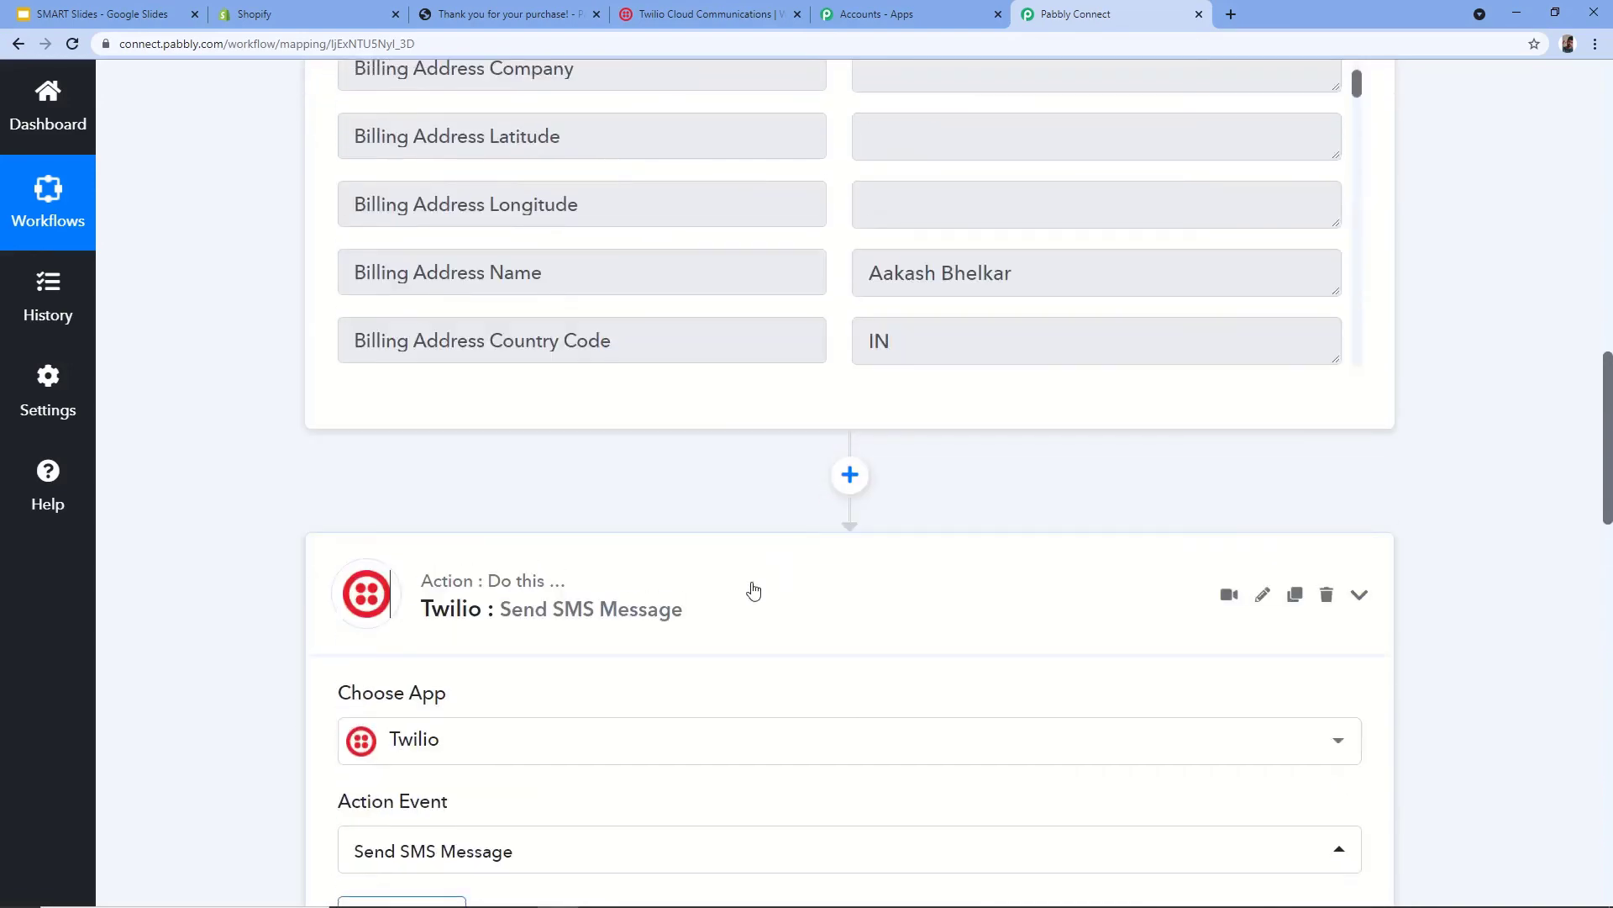
click(754, 591)
scroll(757, 588, up, 16)
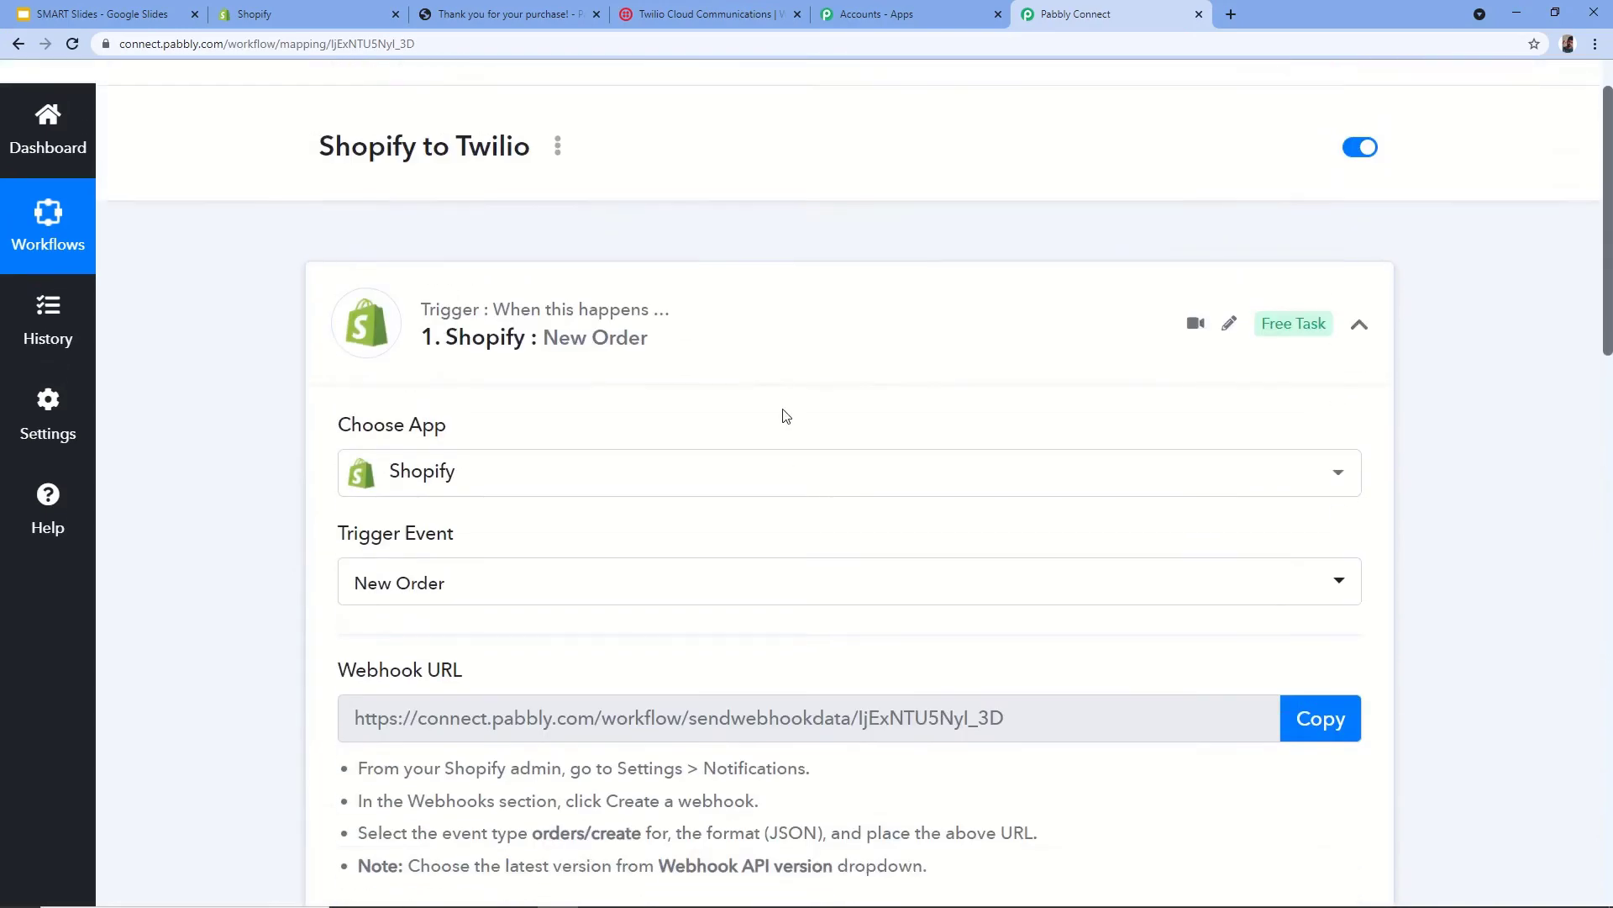
scroll(785, 416, up, 1)
click(761, 403)
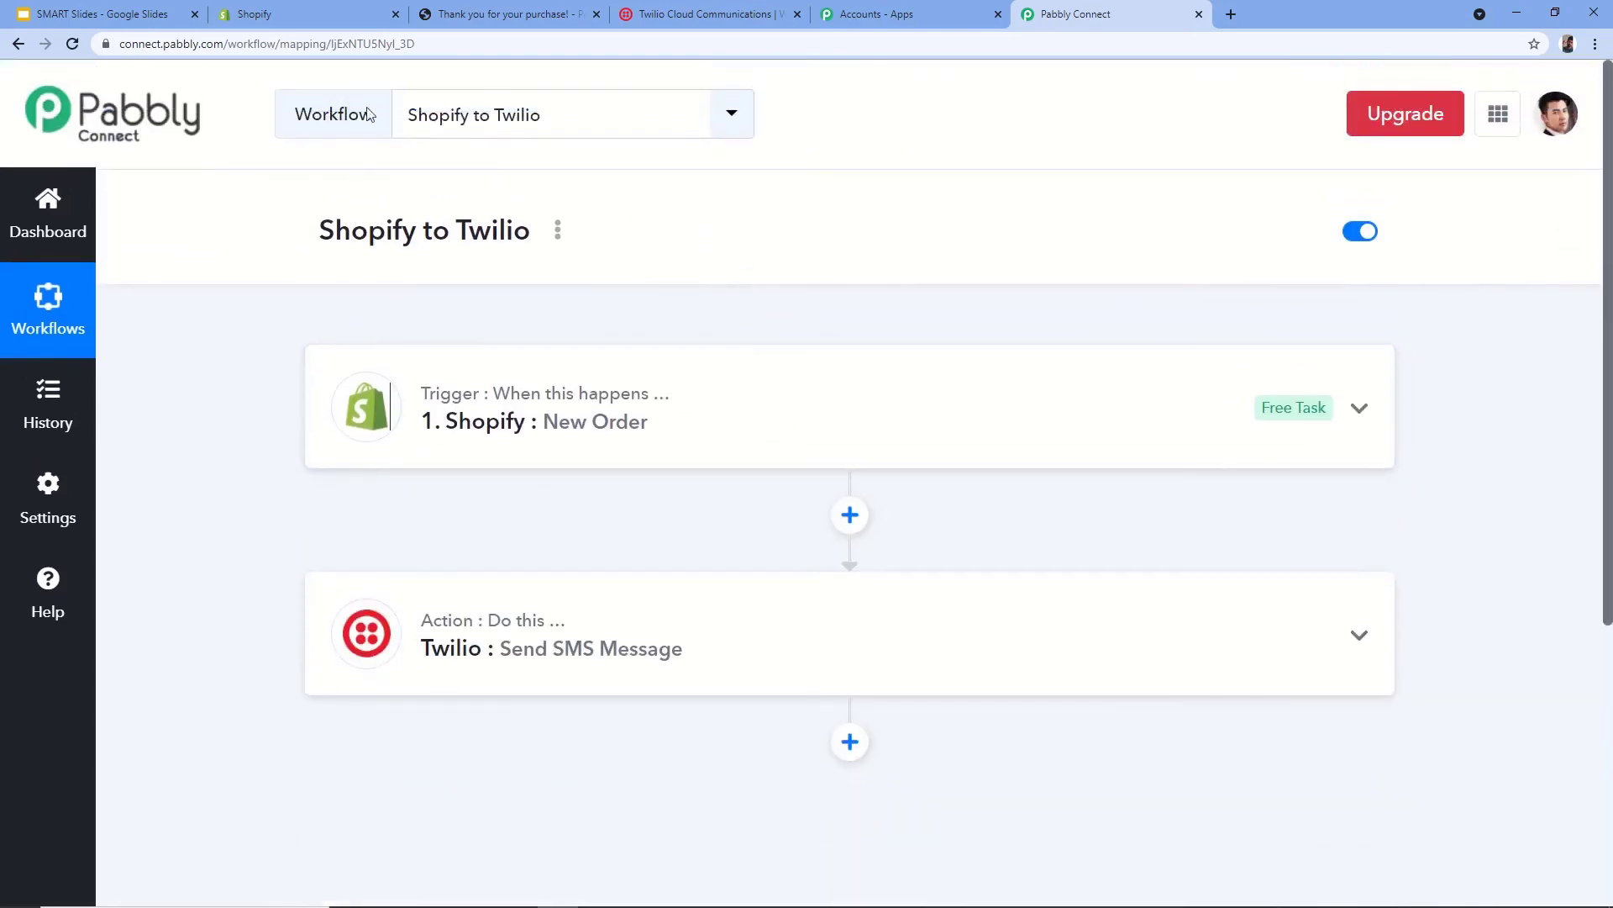
click(303, 14)
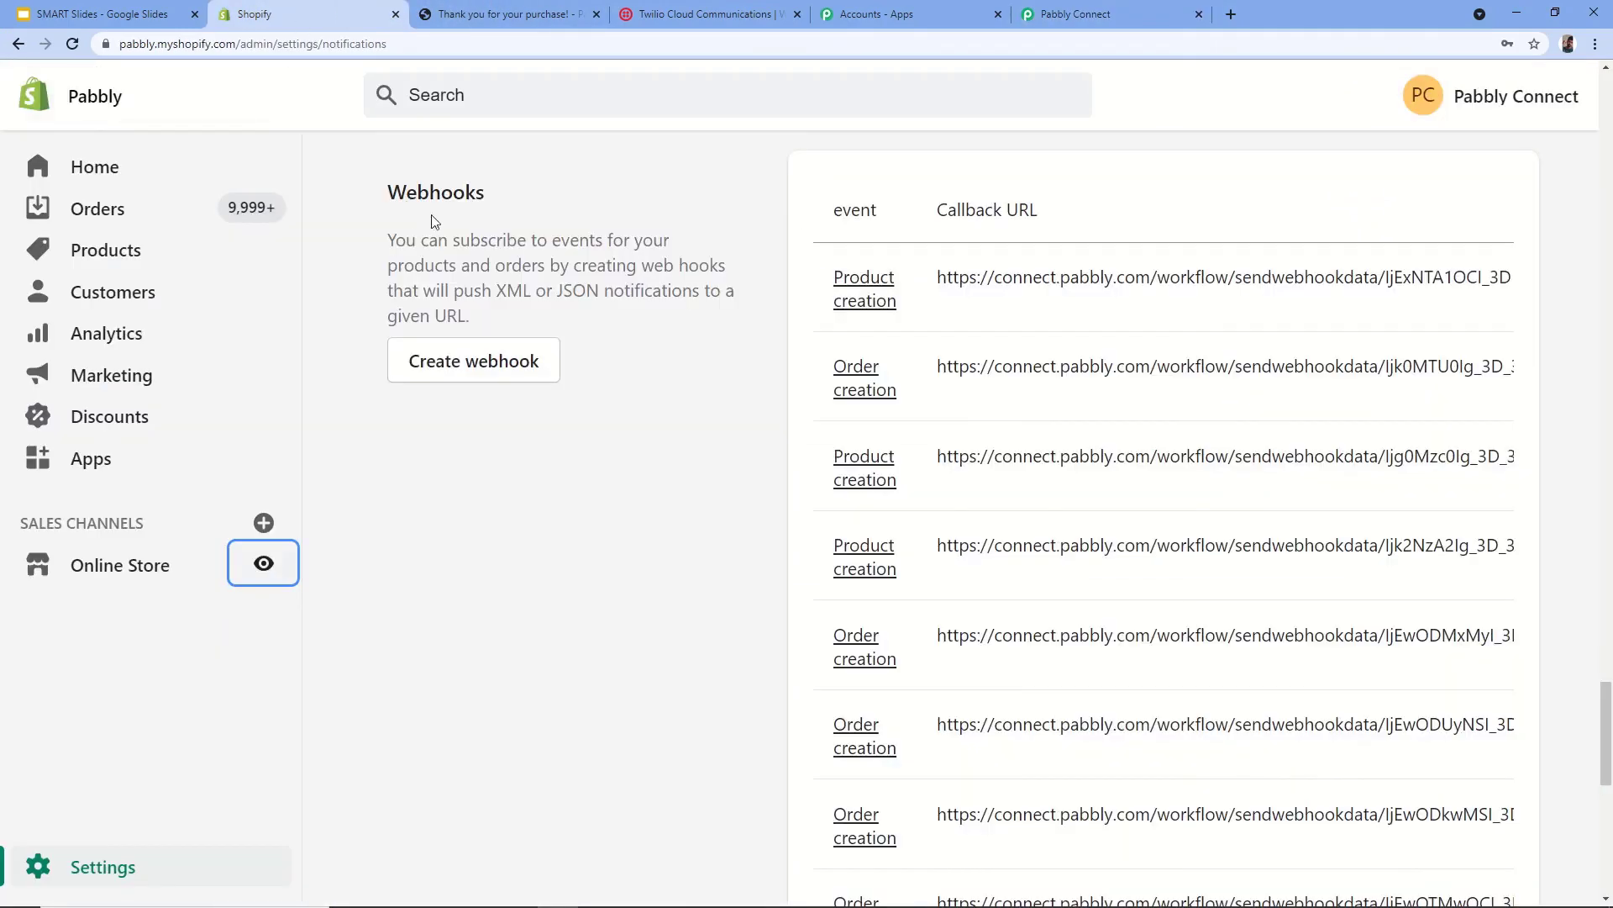
- Open the Online Store in a new tab and close the old thank-you tab
right_click(270, 563)
click(361, 576)
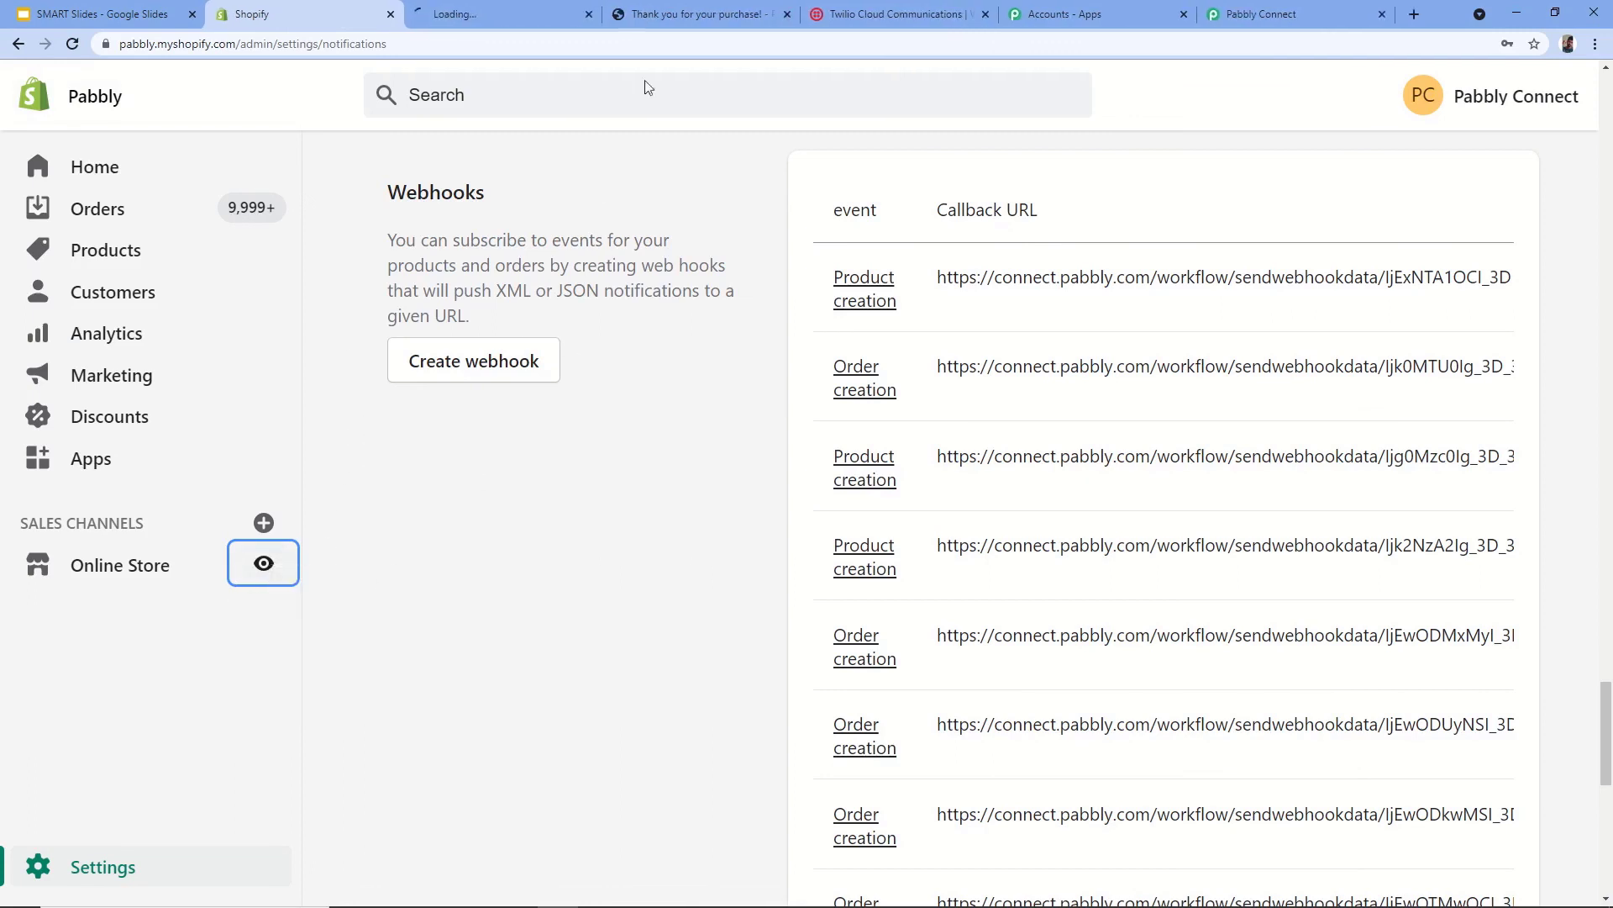
click(787, 14)
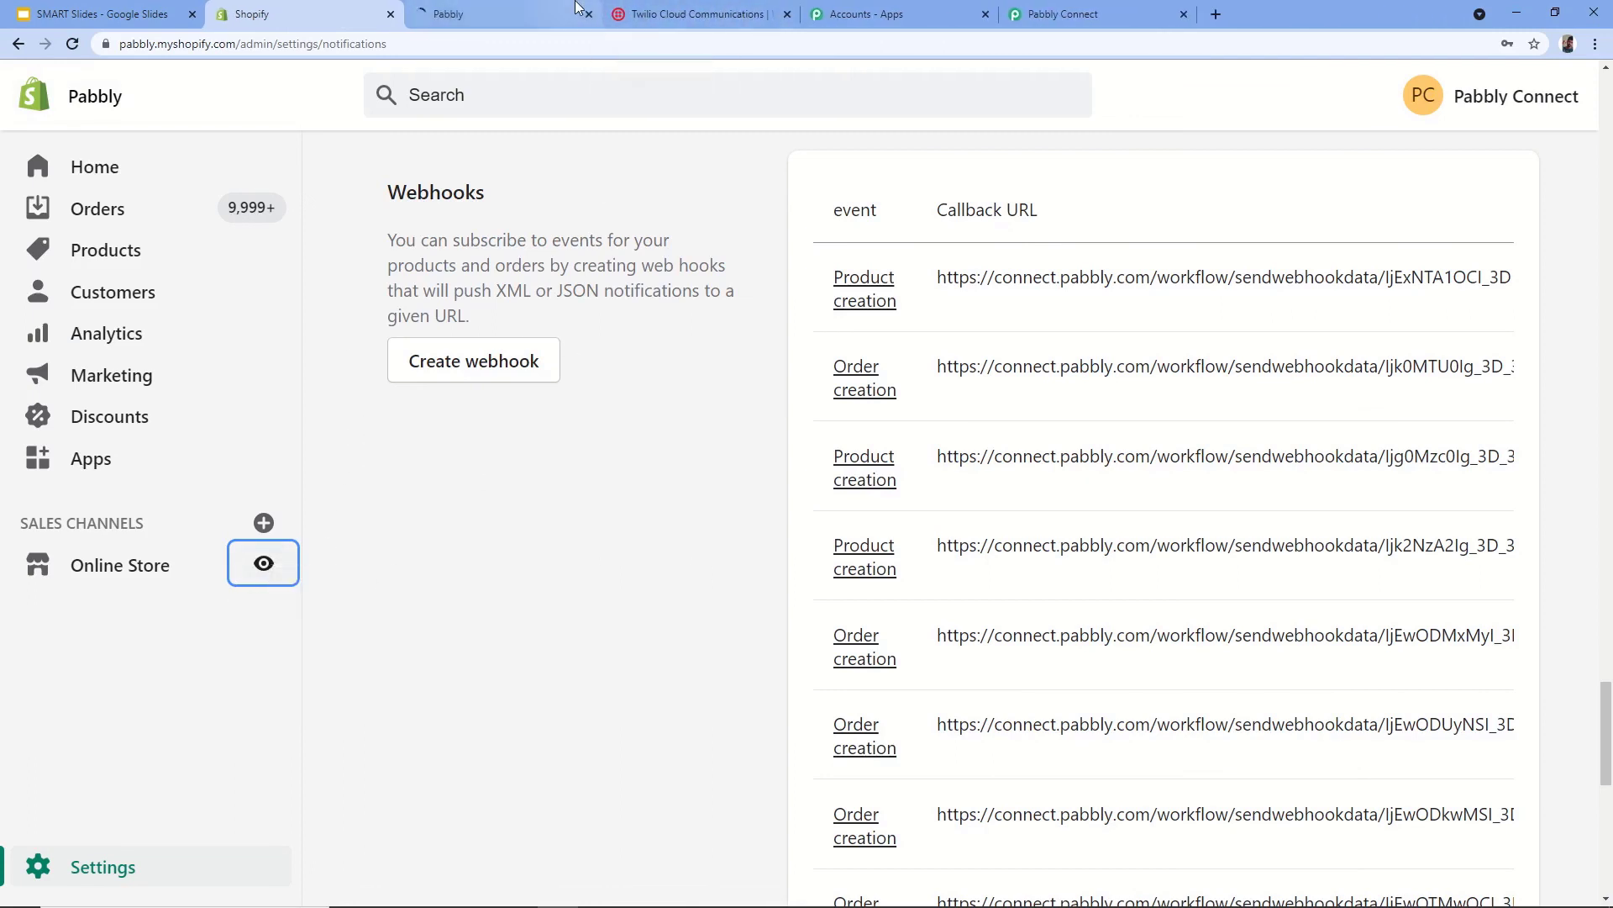
click(576, 10)
- Go to the storefront Catalog and open the Redmi 9 Note product page
click(827, 120)
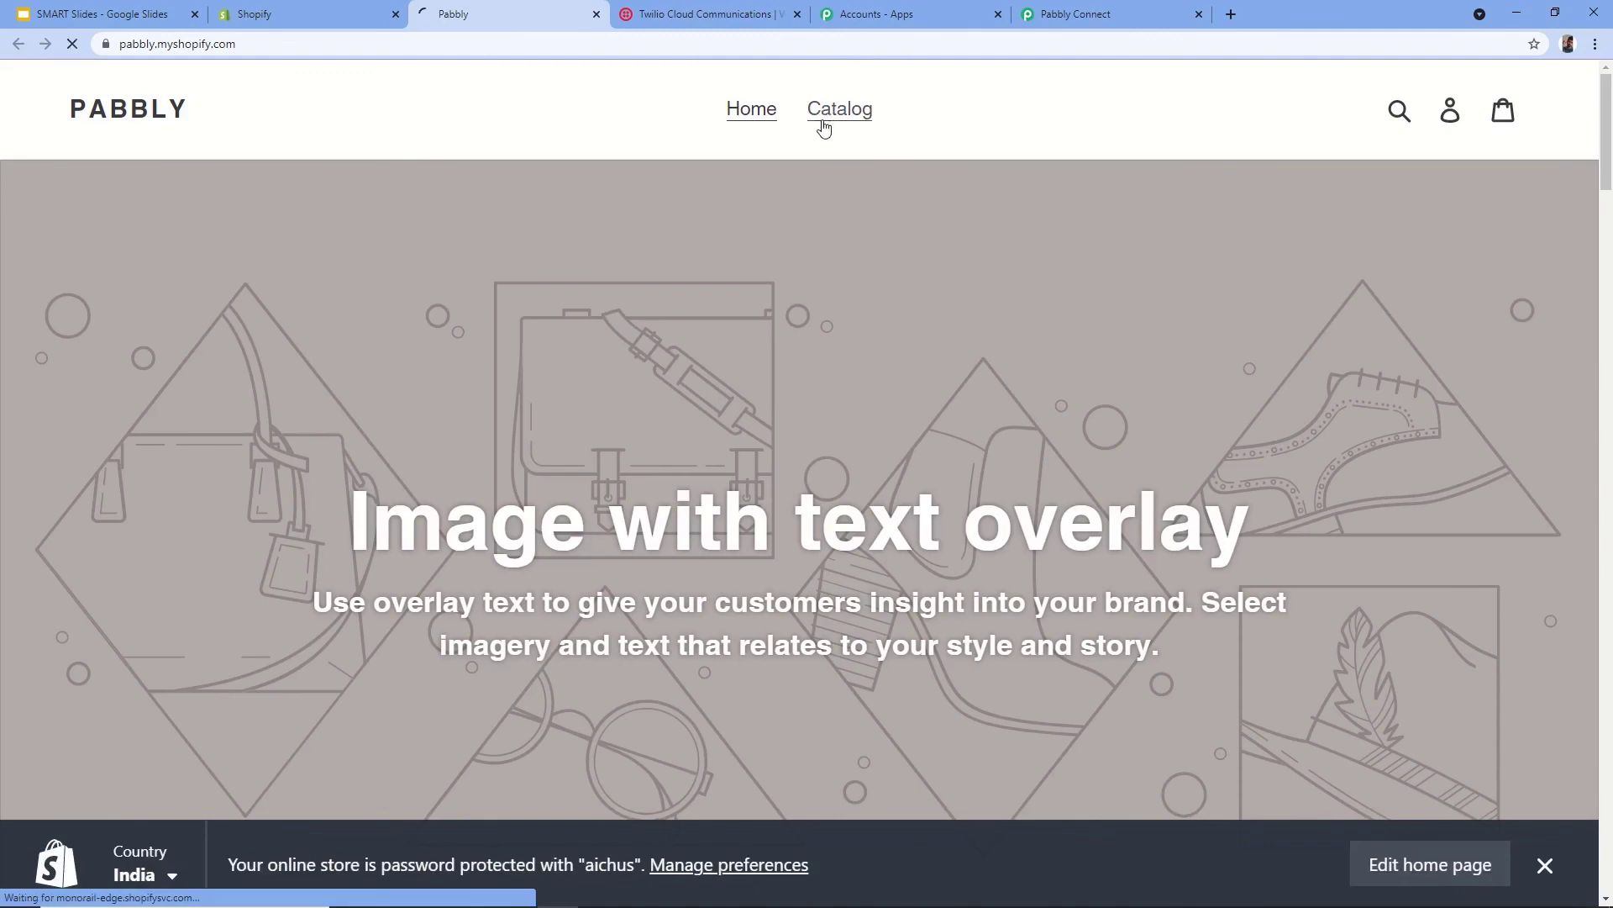
scroll(924, 244, down, 2)
scroll(992, 225, down, 5)
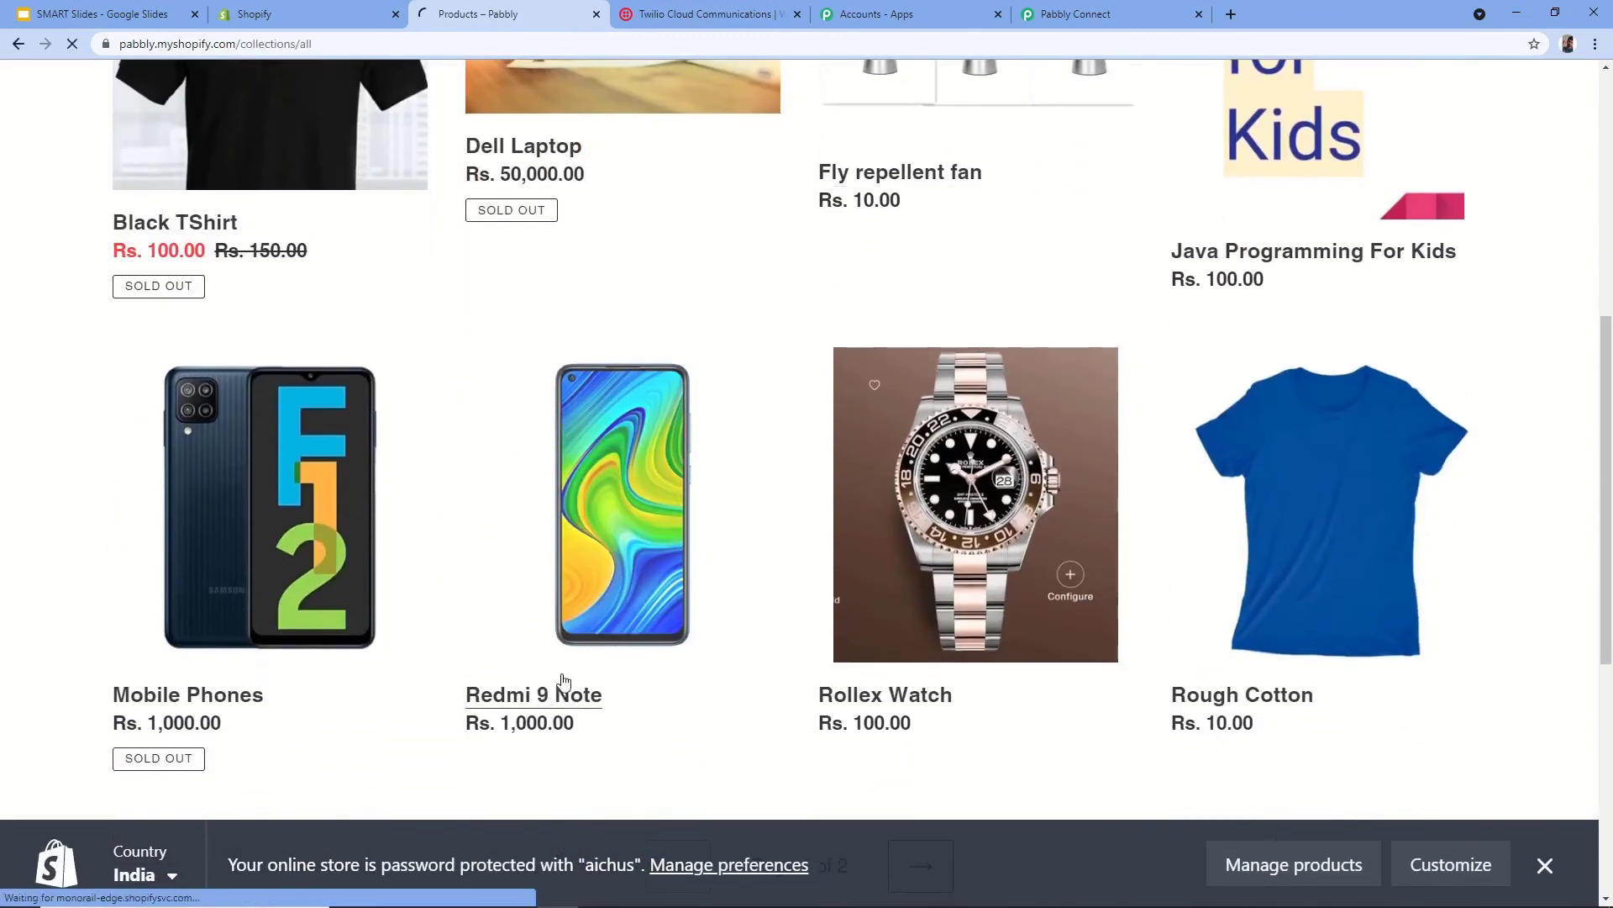
click(630, 651)
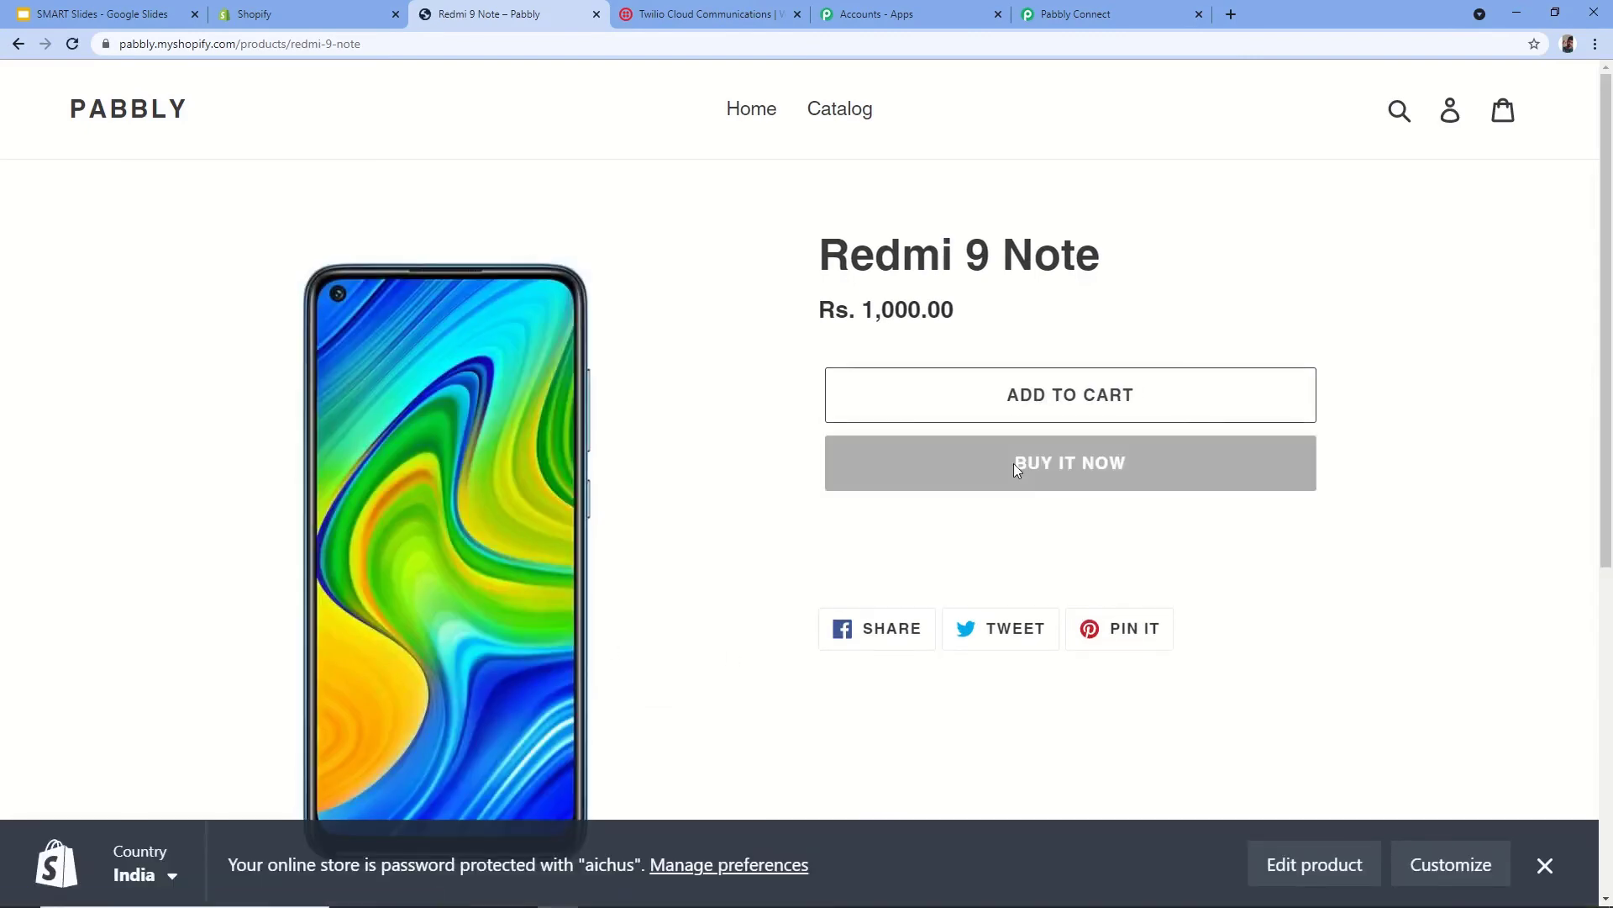
- Buy the Redmi 9 Note now, replacing the checkout email and entering the customer's first and last name
click(988, 482)
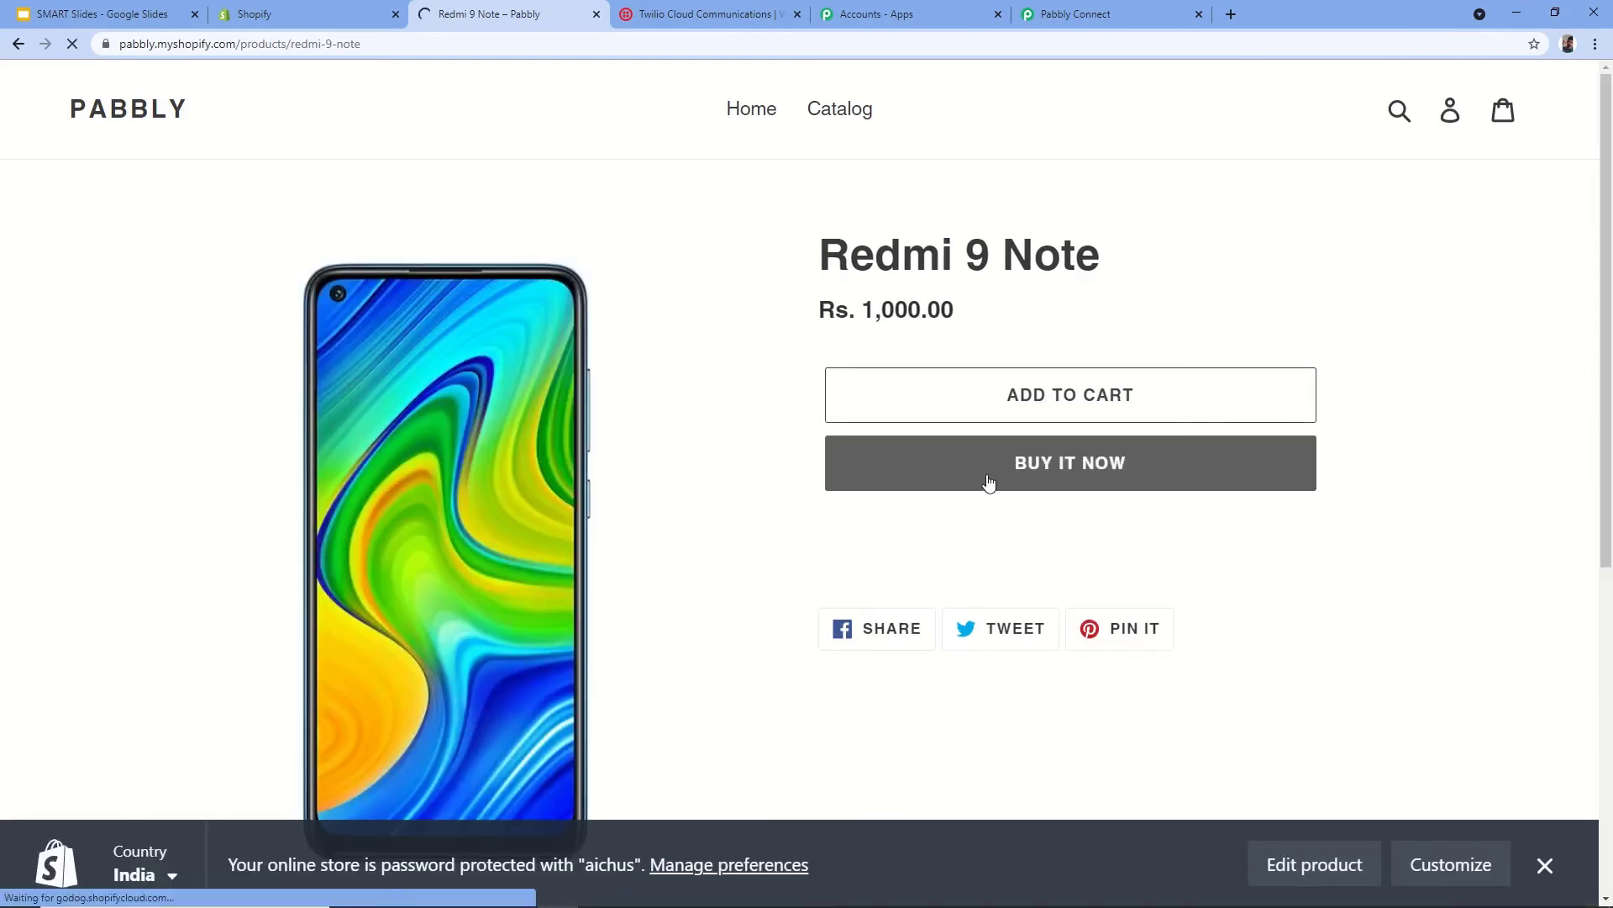
scroll(556, 458, down, 5)
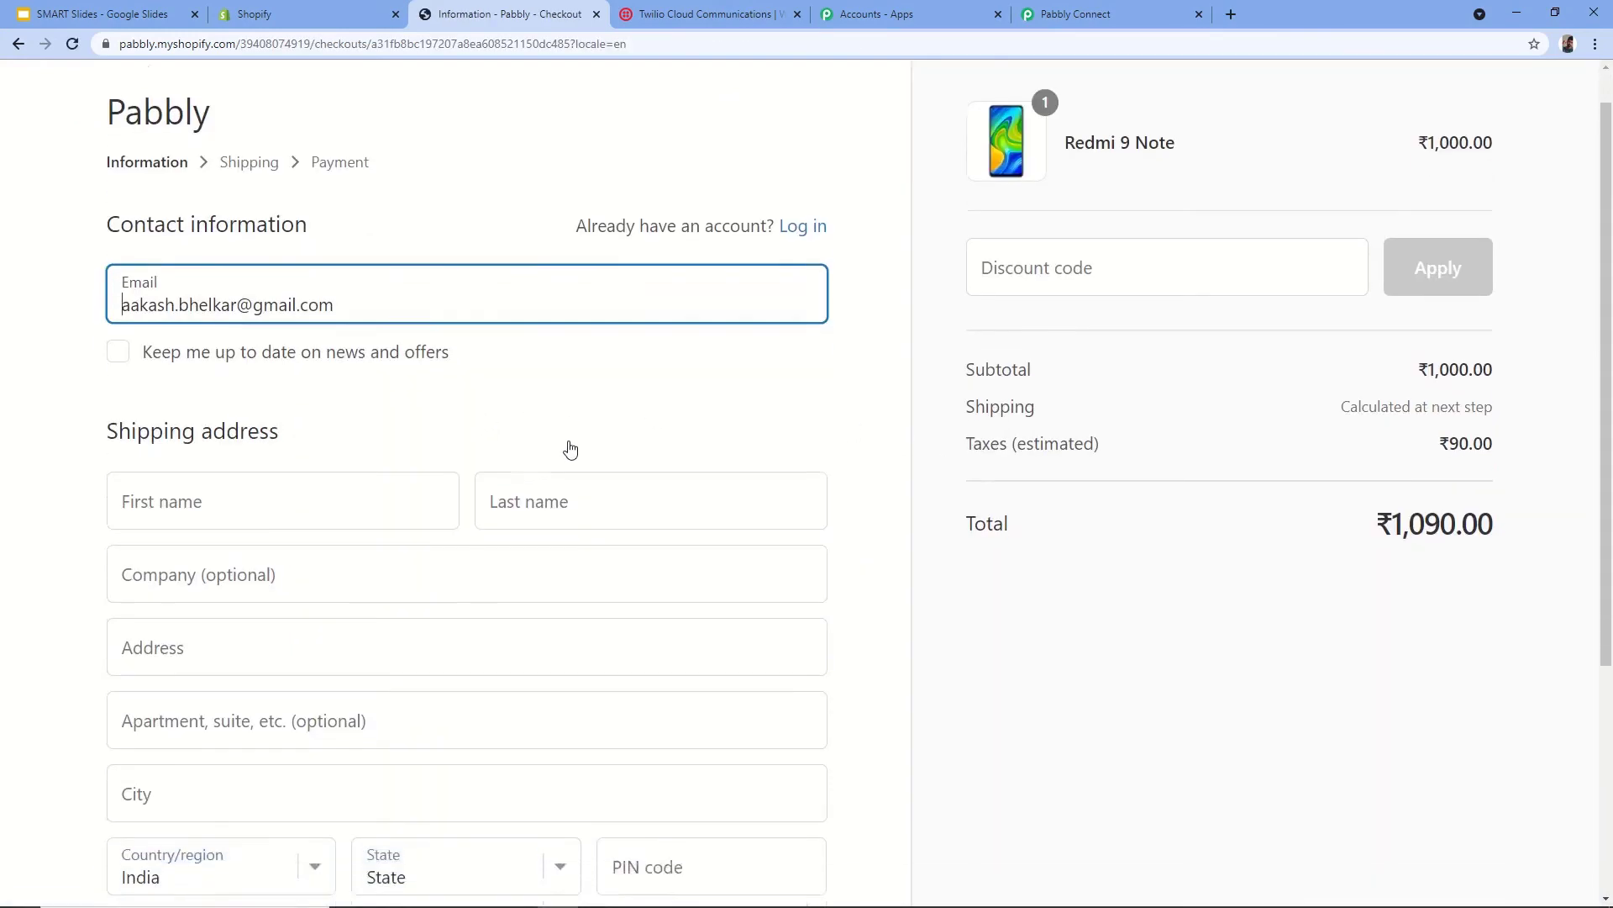
scroll(263, 317, up, 2)
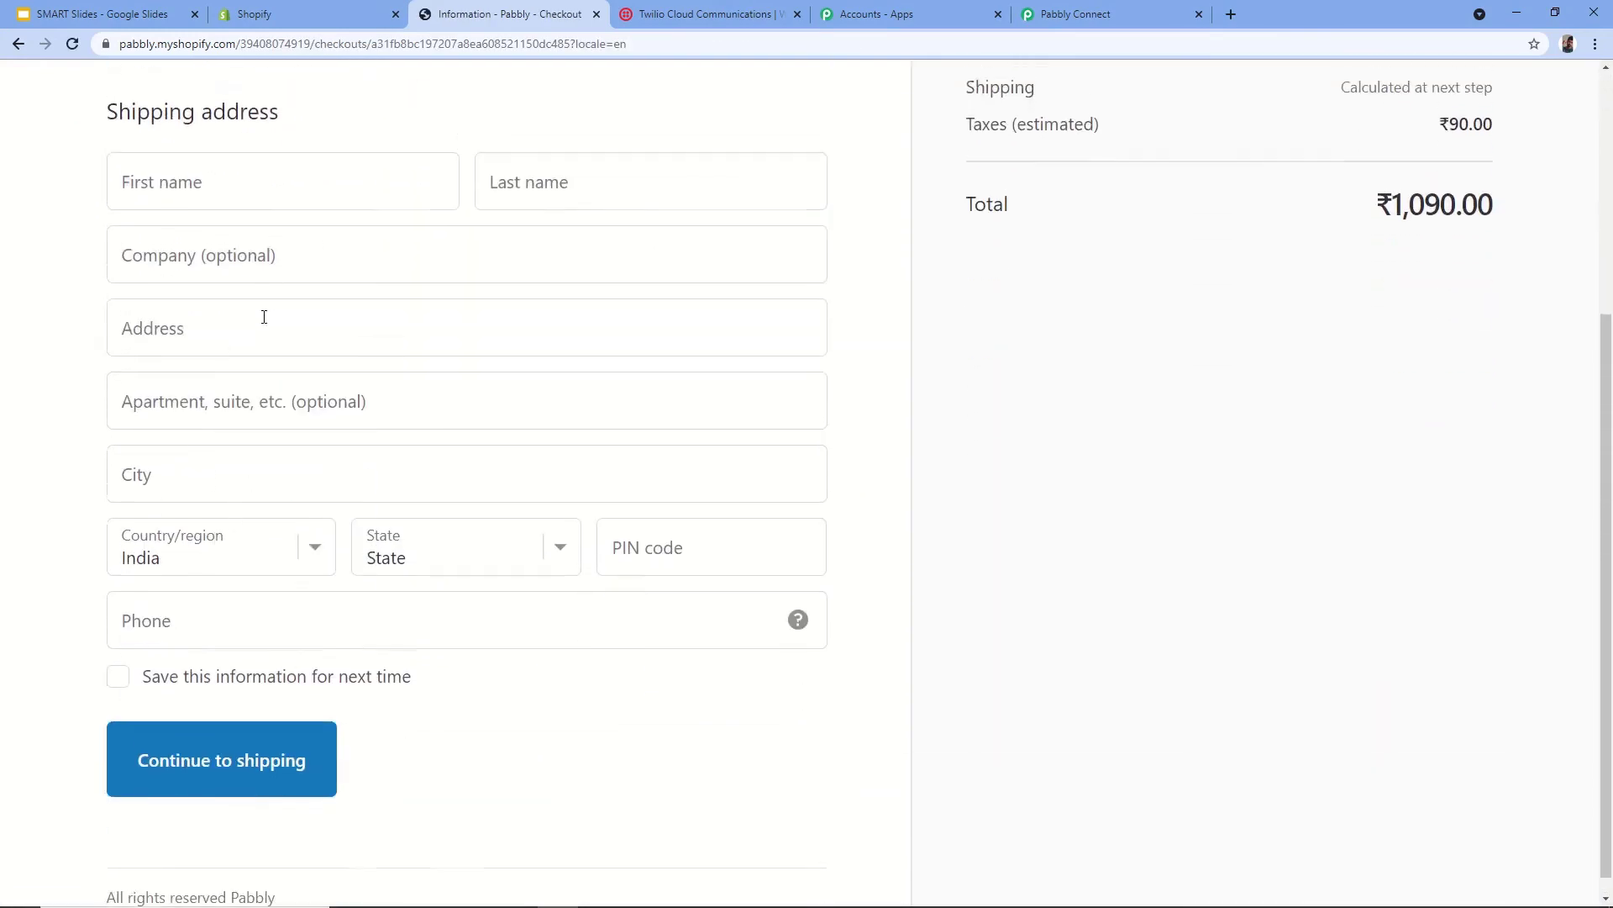
click(239, 344)
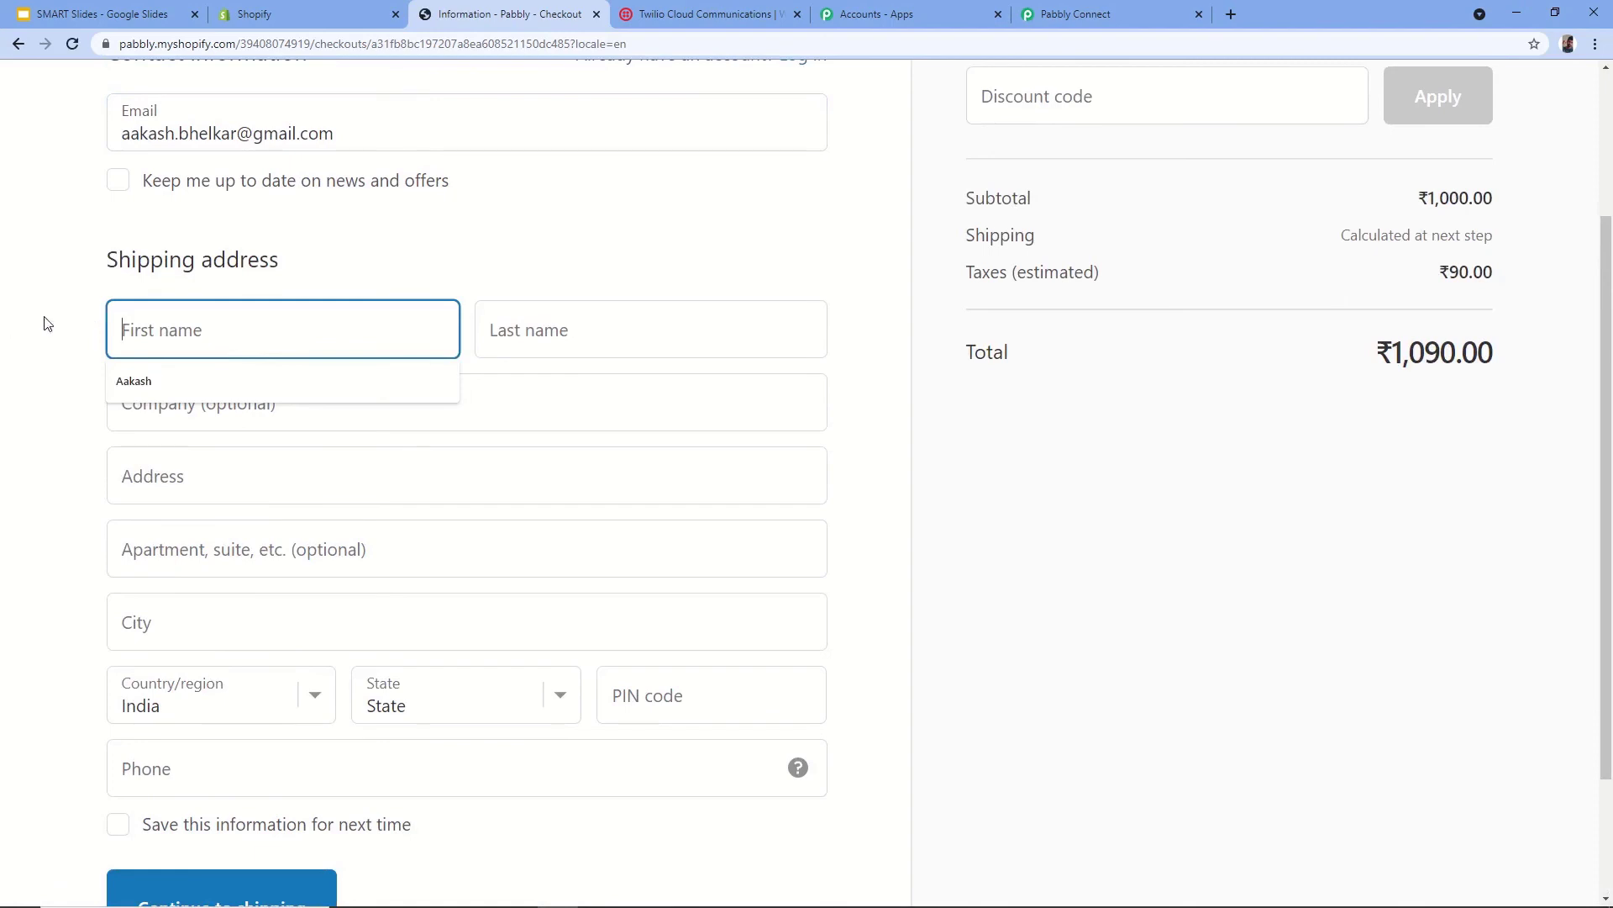
triple_click(300, 132)
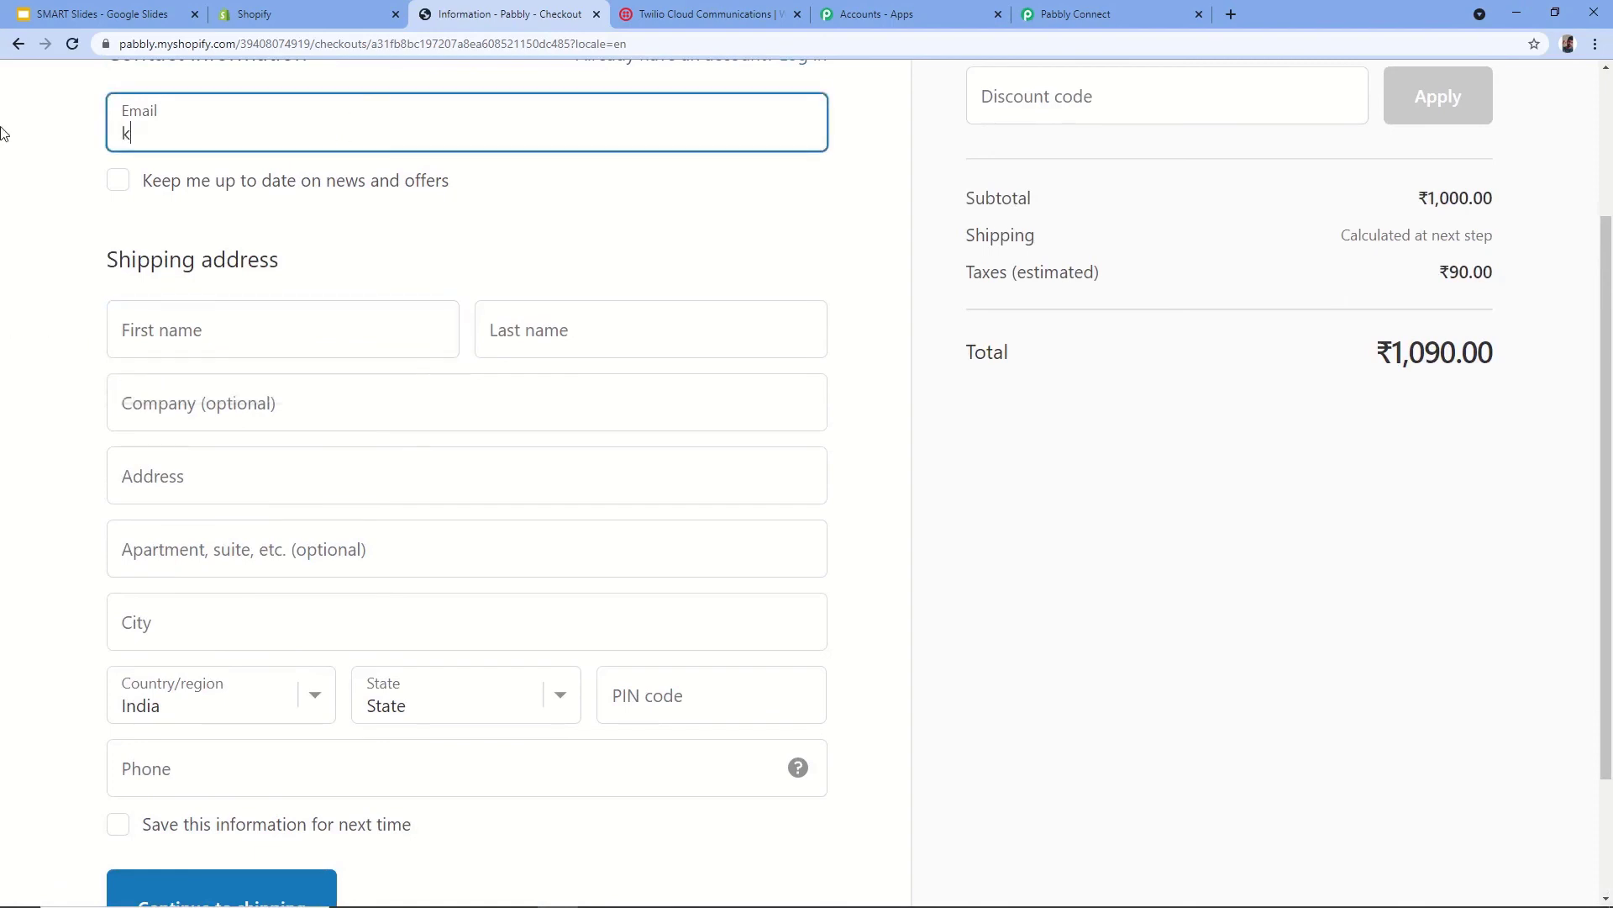
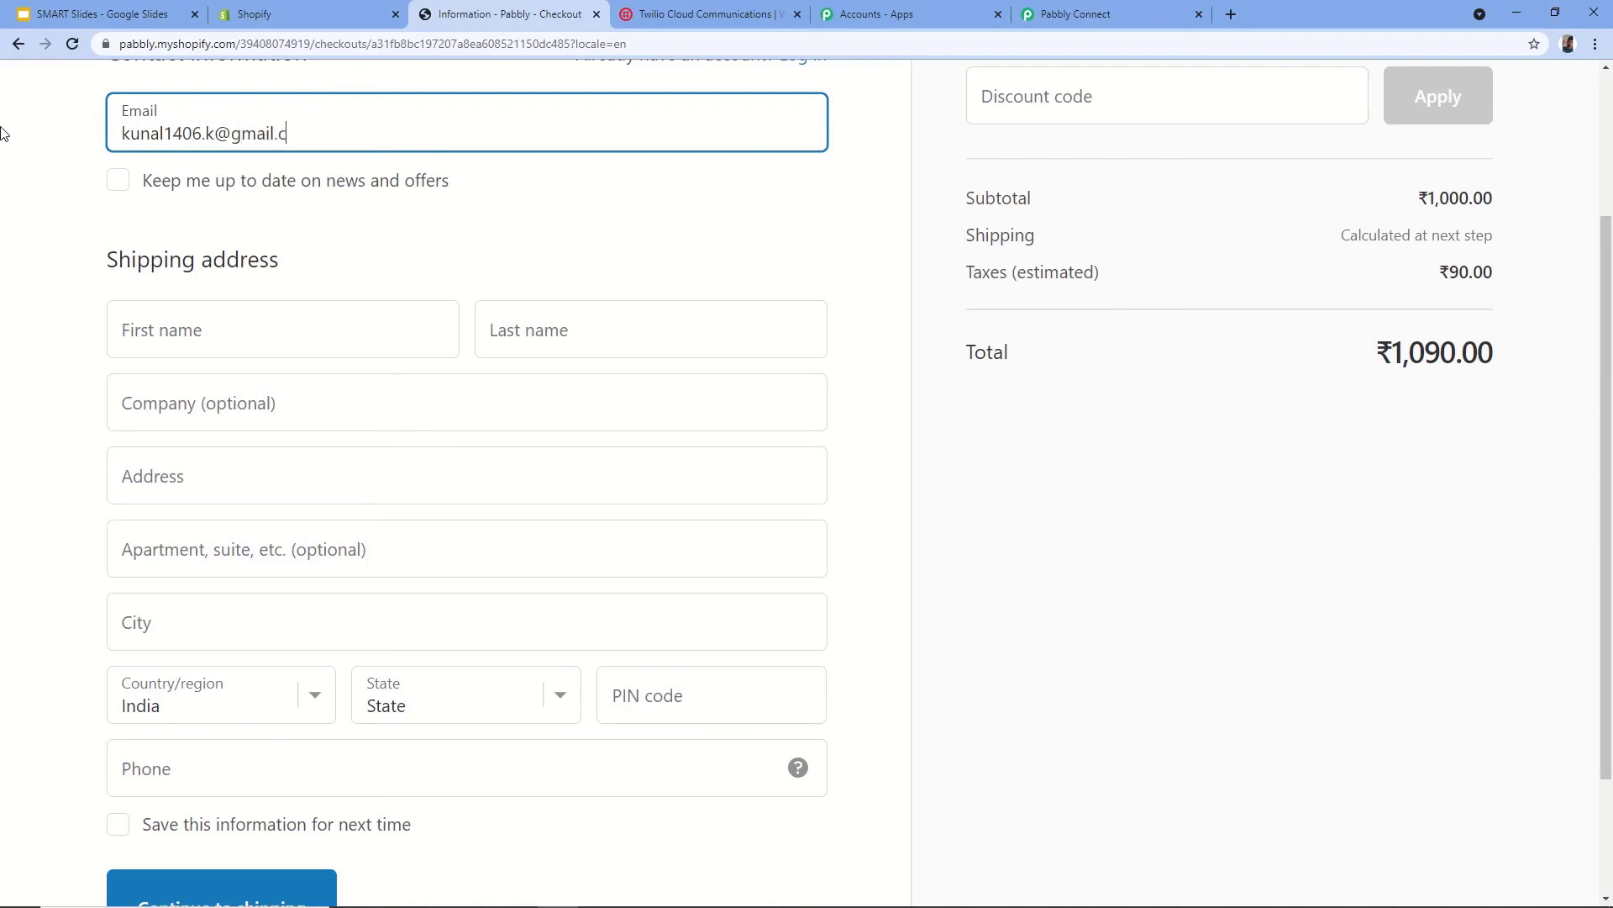
key(Tab)
key(Tab)
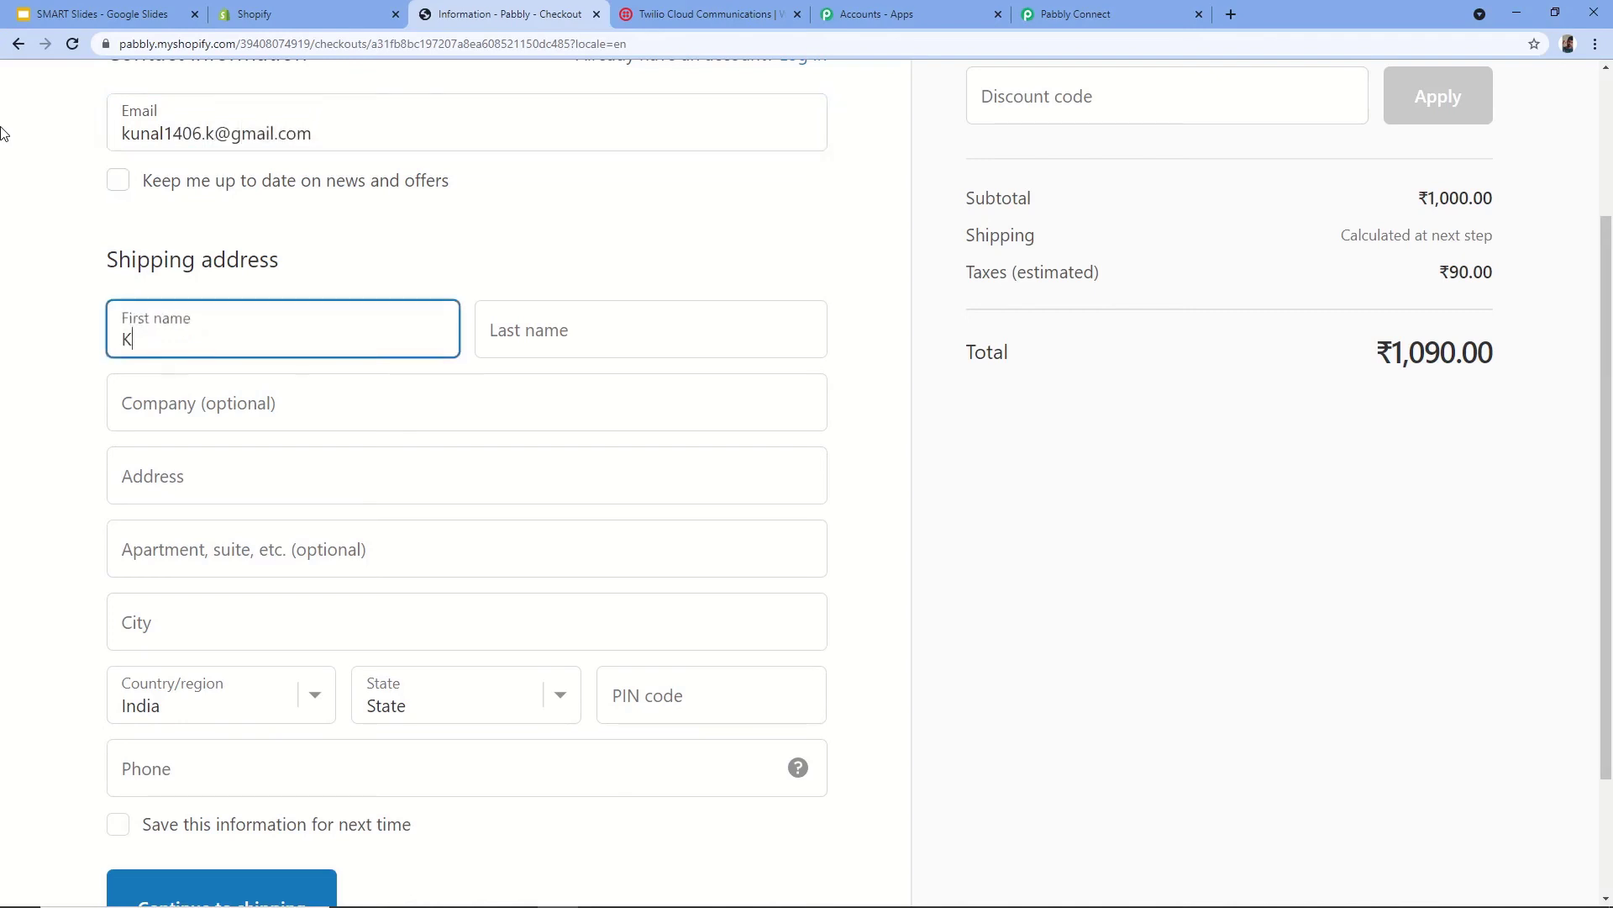
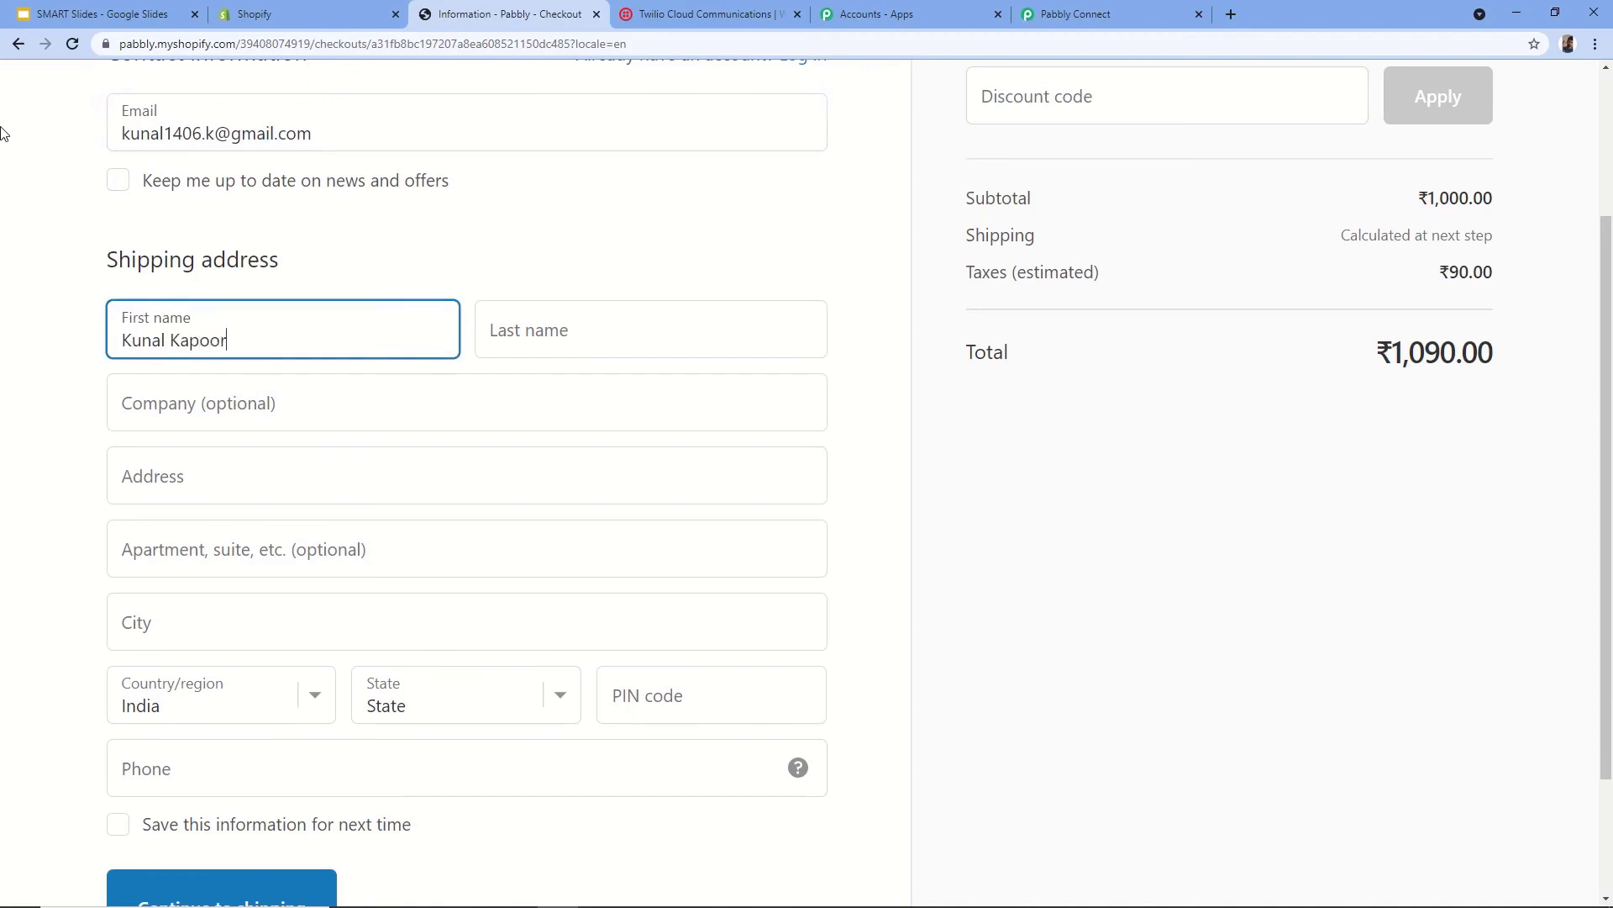
key(Tab)
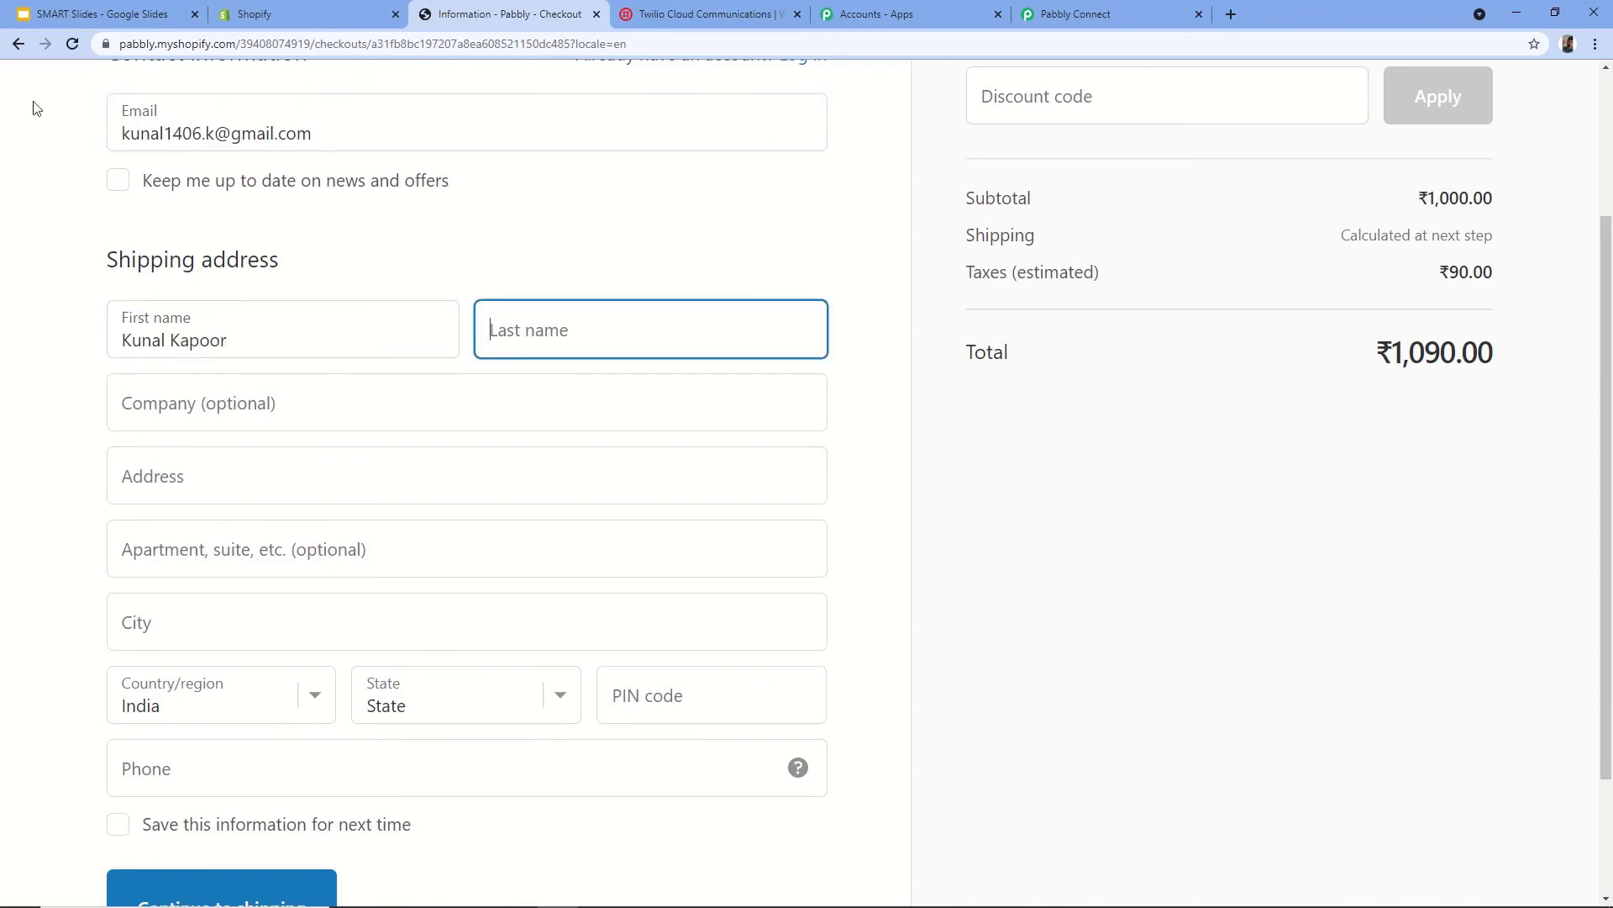
text(Kapoor)
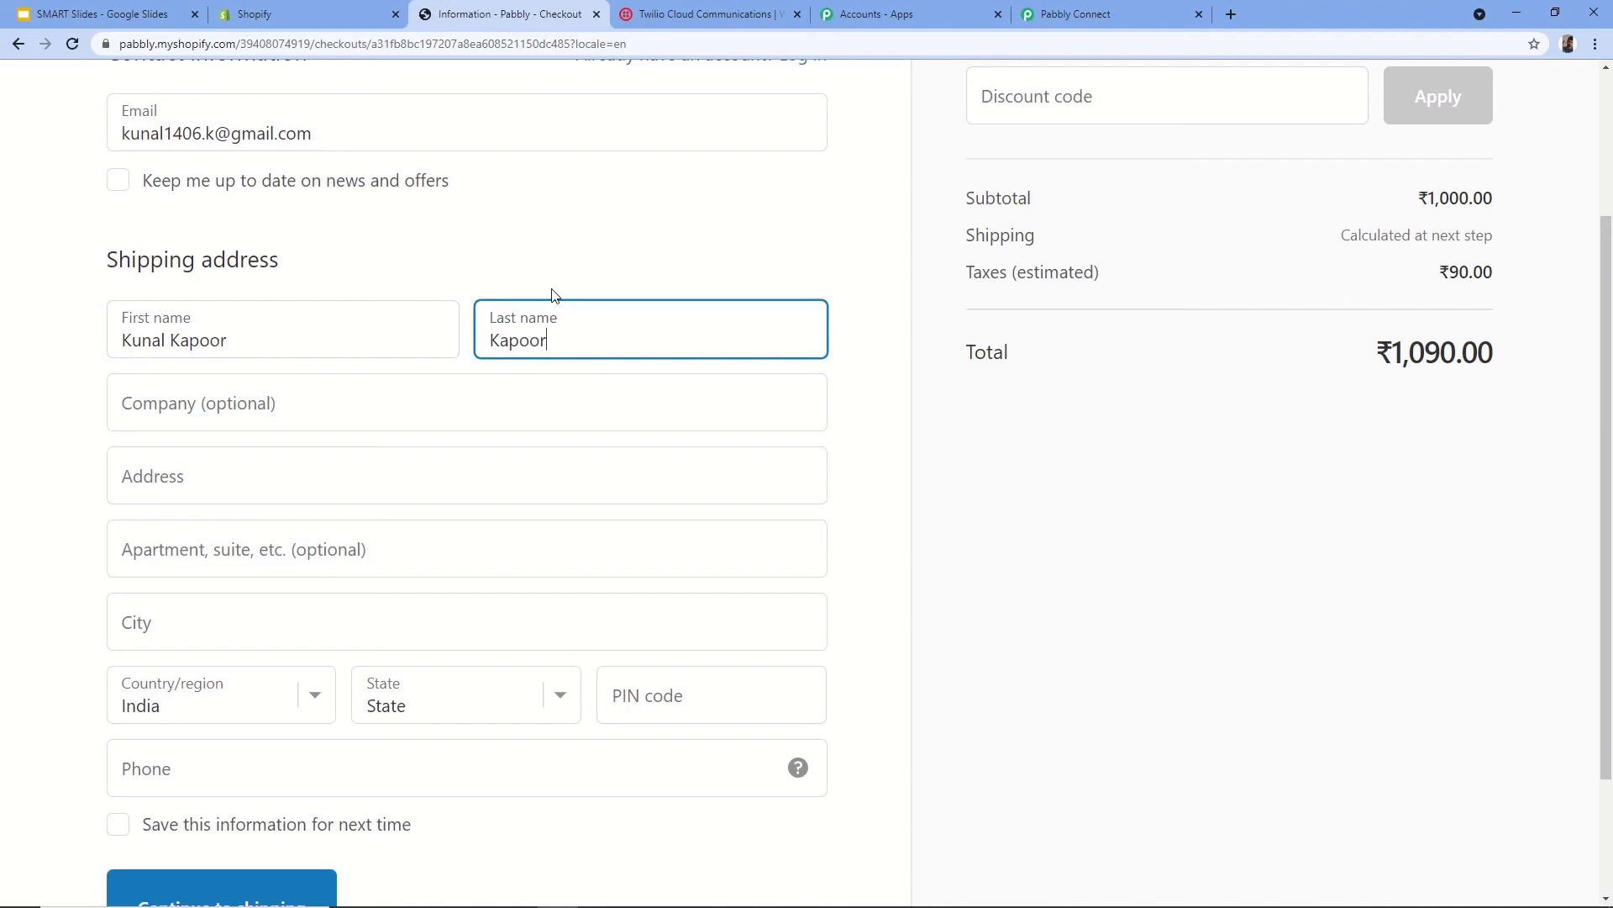
click(371, 342)
key(BackSpace)
key(BackSpace)
key(BackSpace)
key(BackSpace)
key(BackSpace)
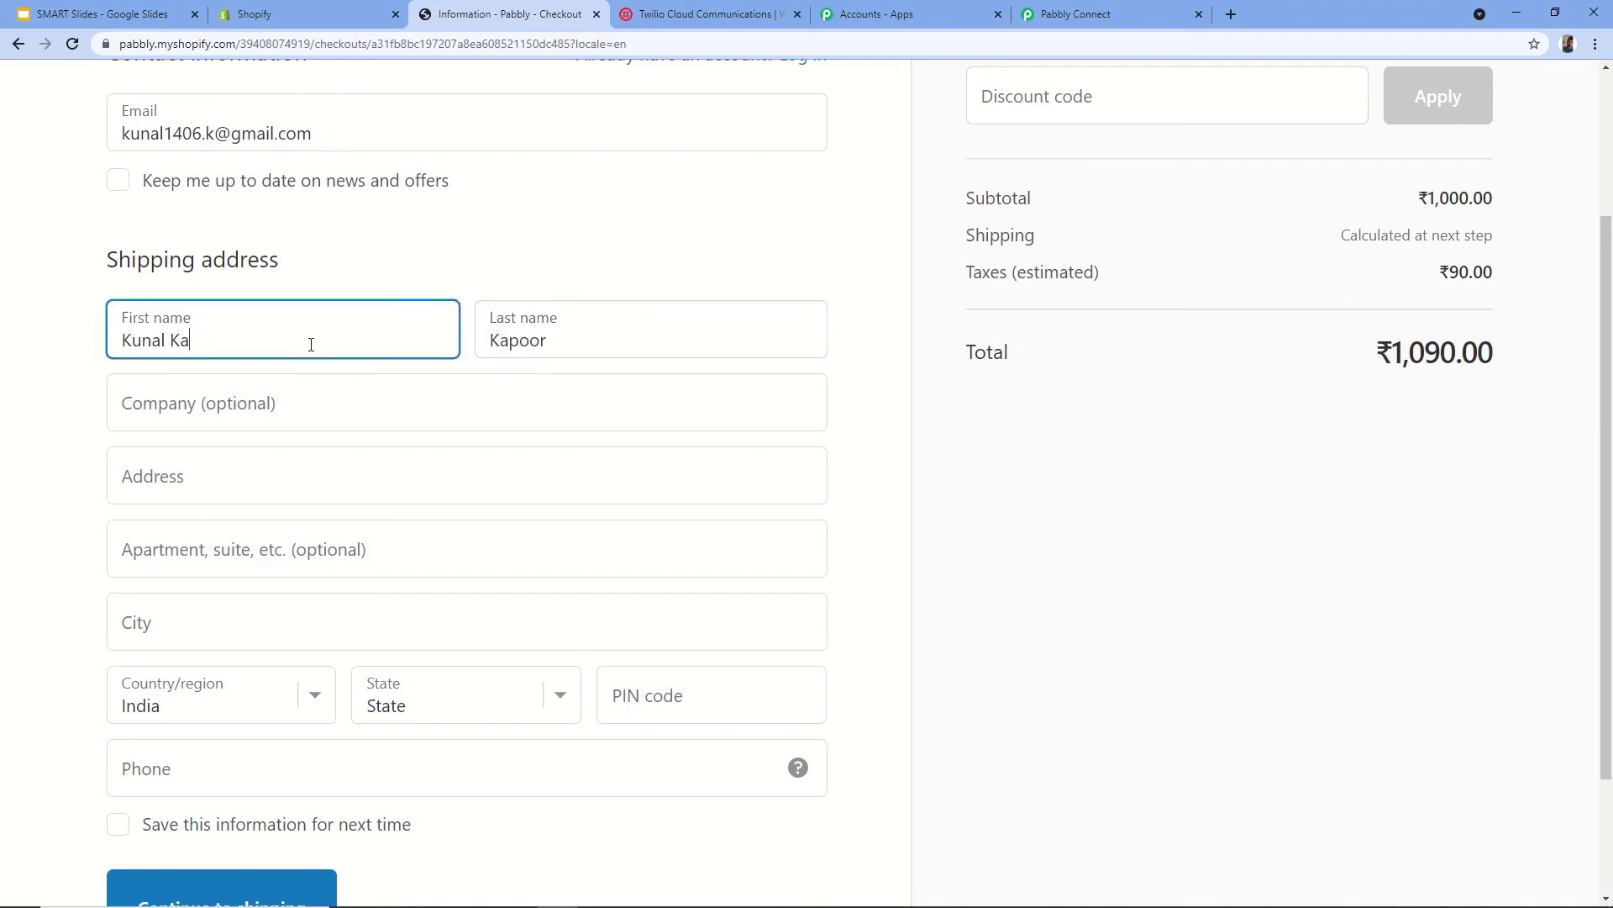
- Fill the shipping address from a suggestion, add the customer's phone, save details, and continue to shipping
click(238, 492)
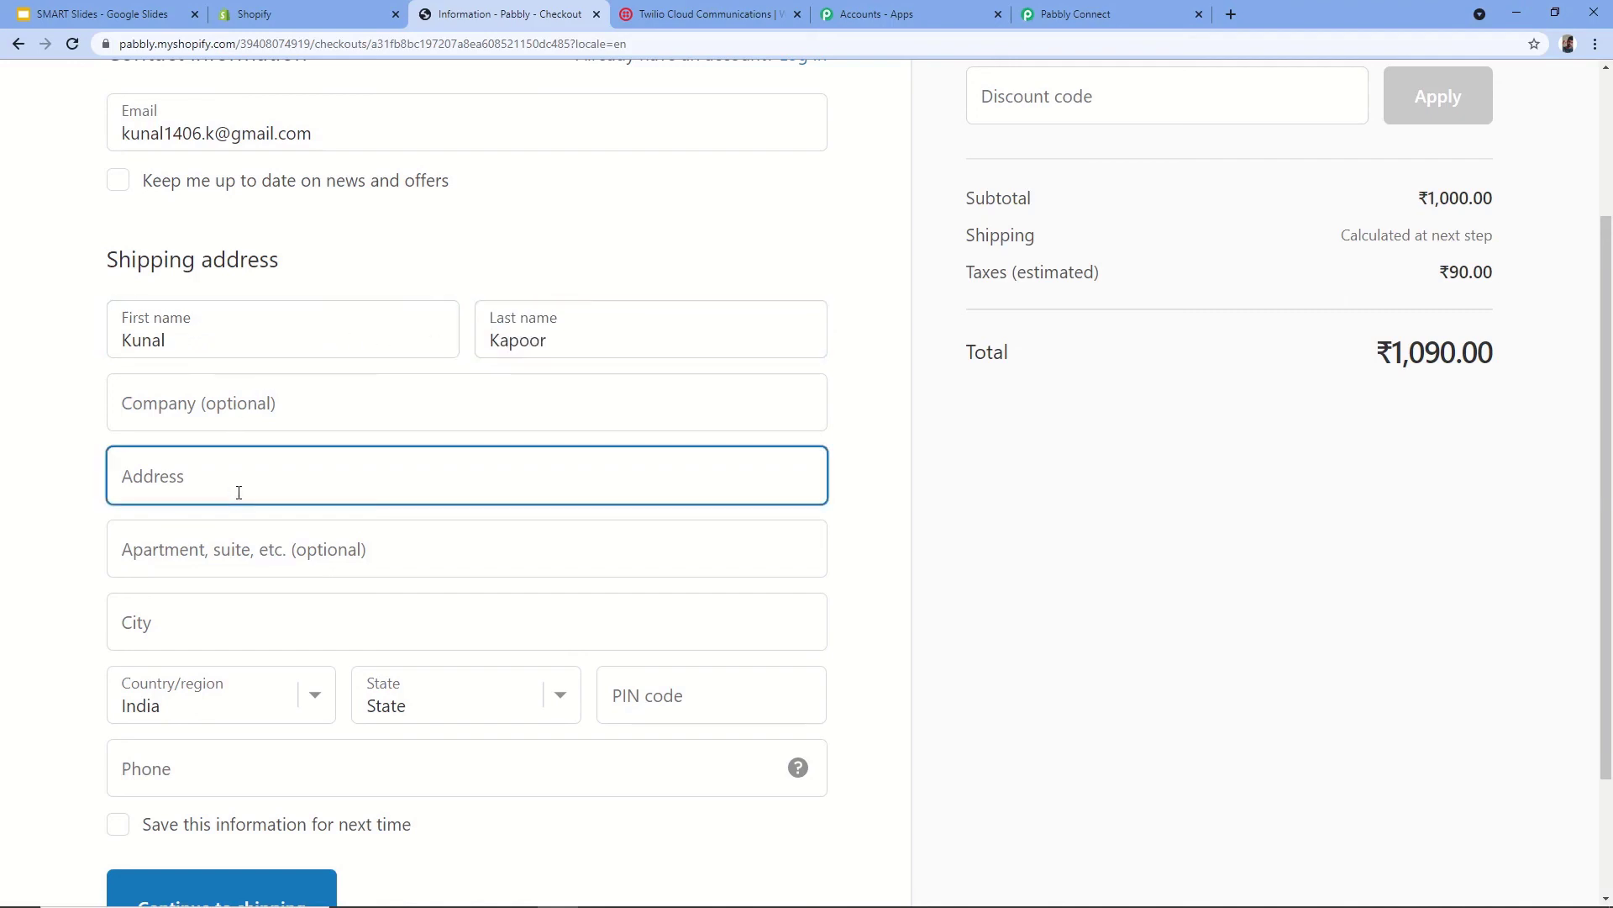
text(10 No.)
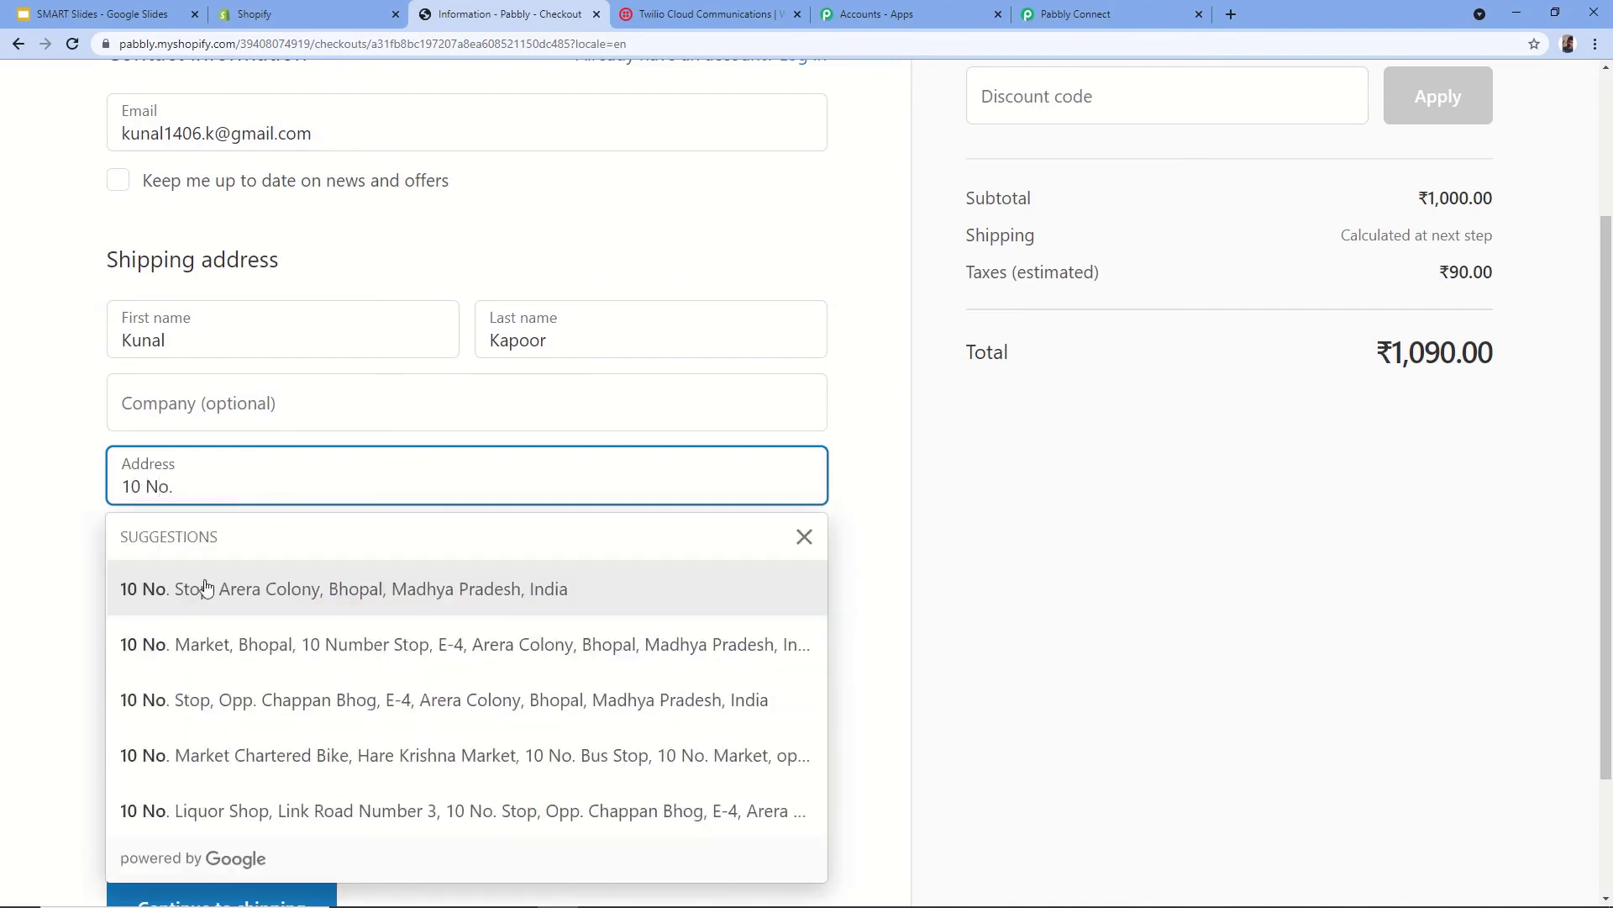
click(256, 588)
scroll(42, 496, down, 1)
scroll(51, 494, down, 1)
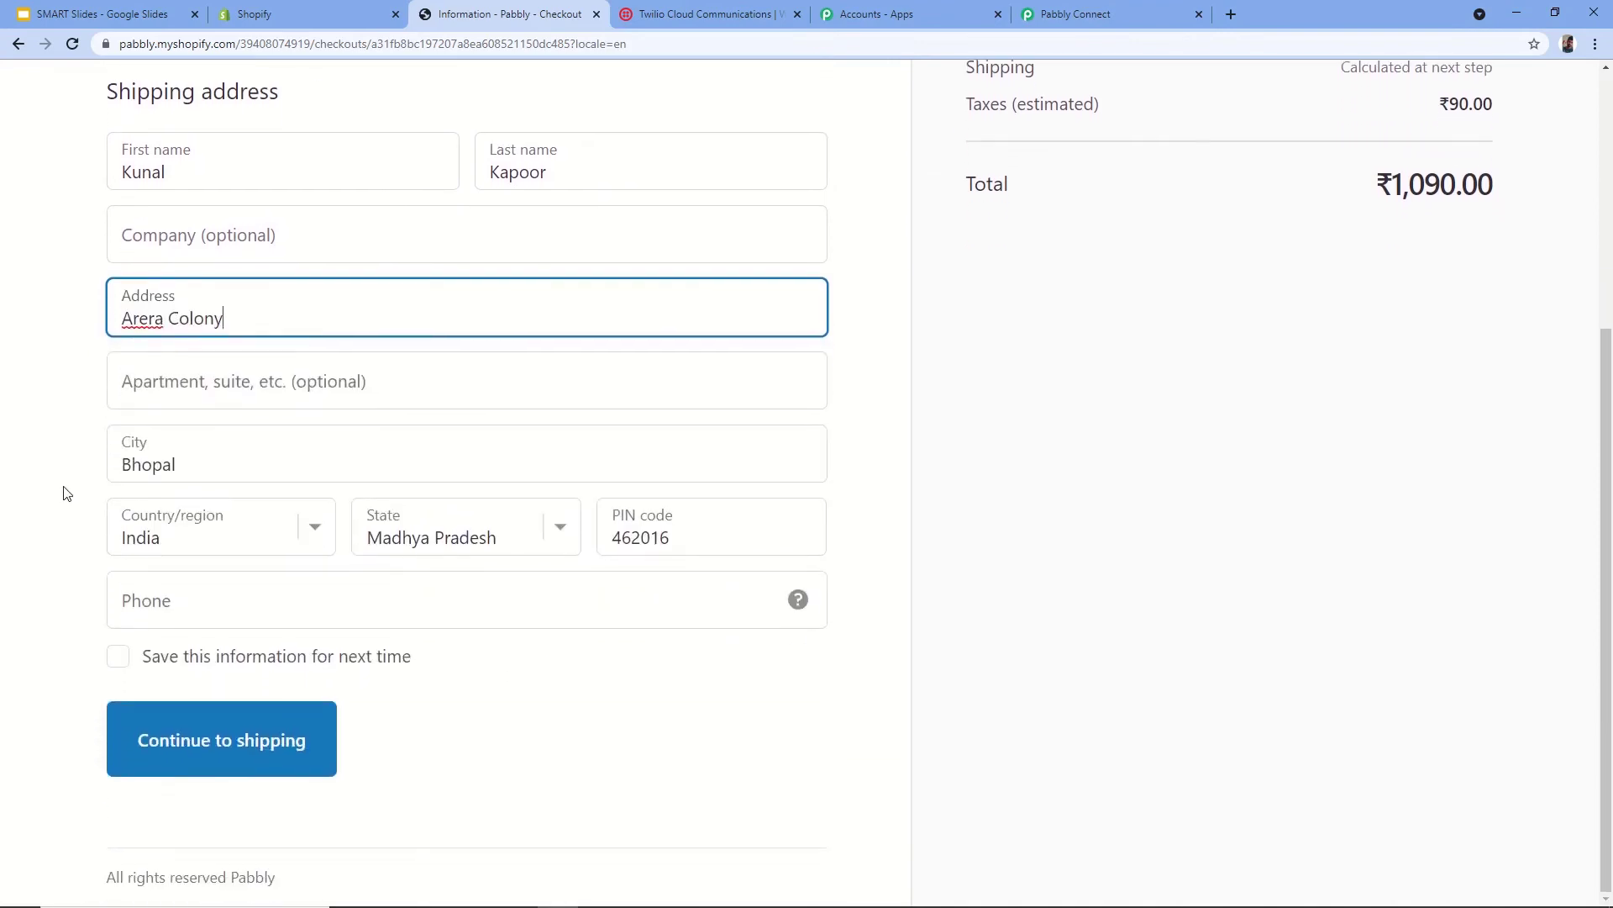
click(196, 601)
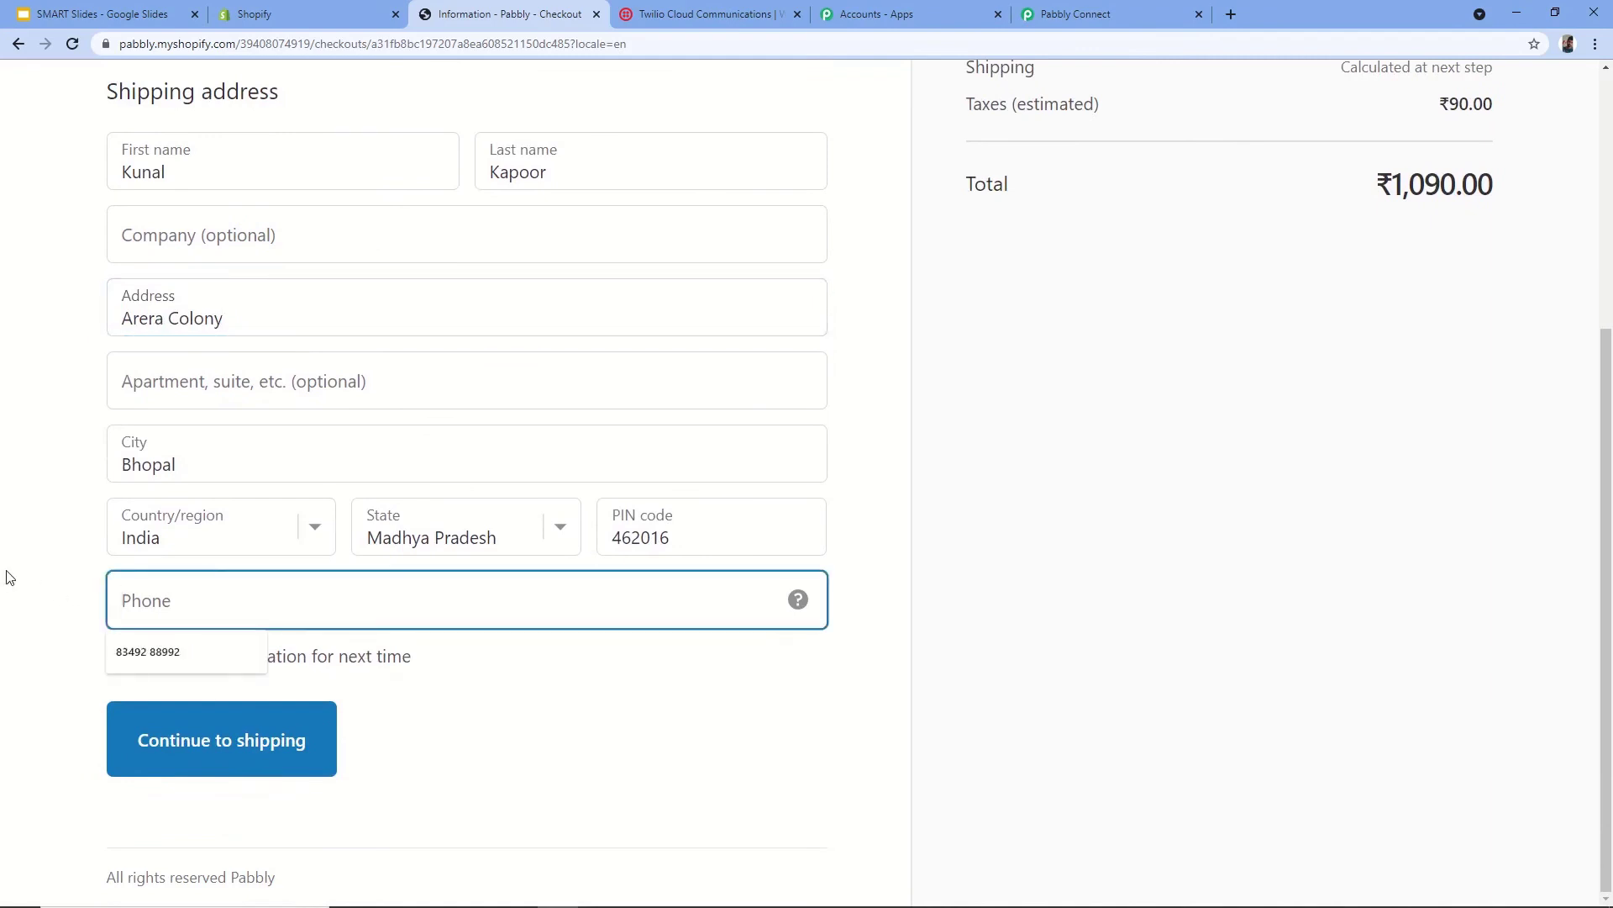
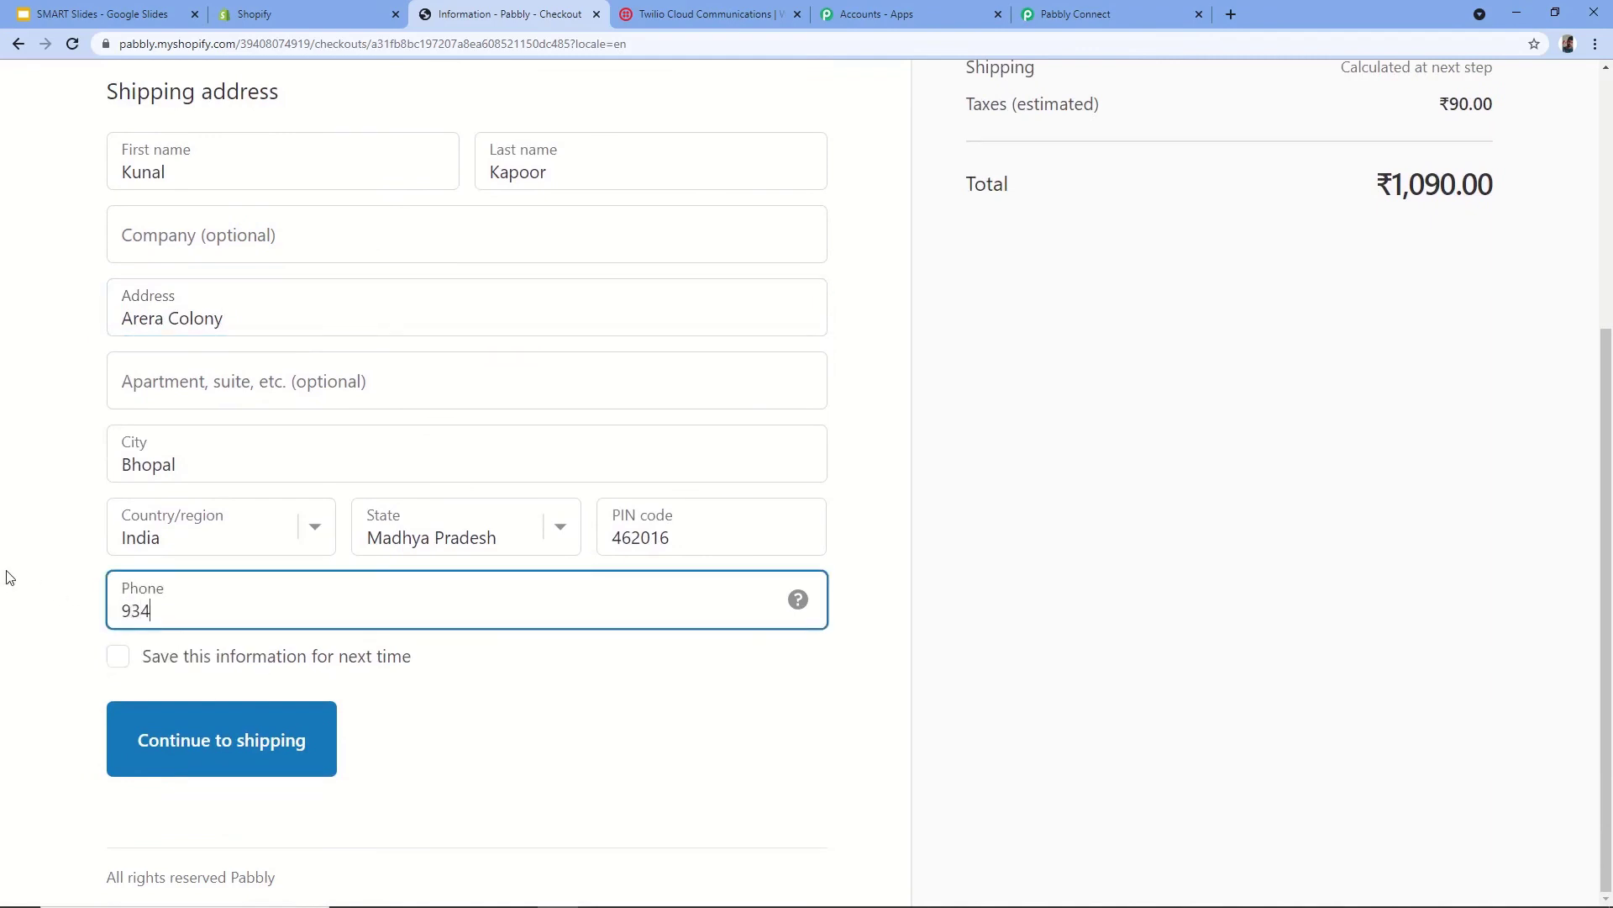
click(116, 659)
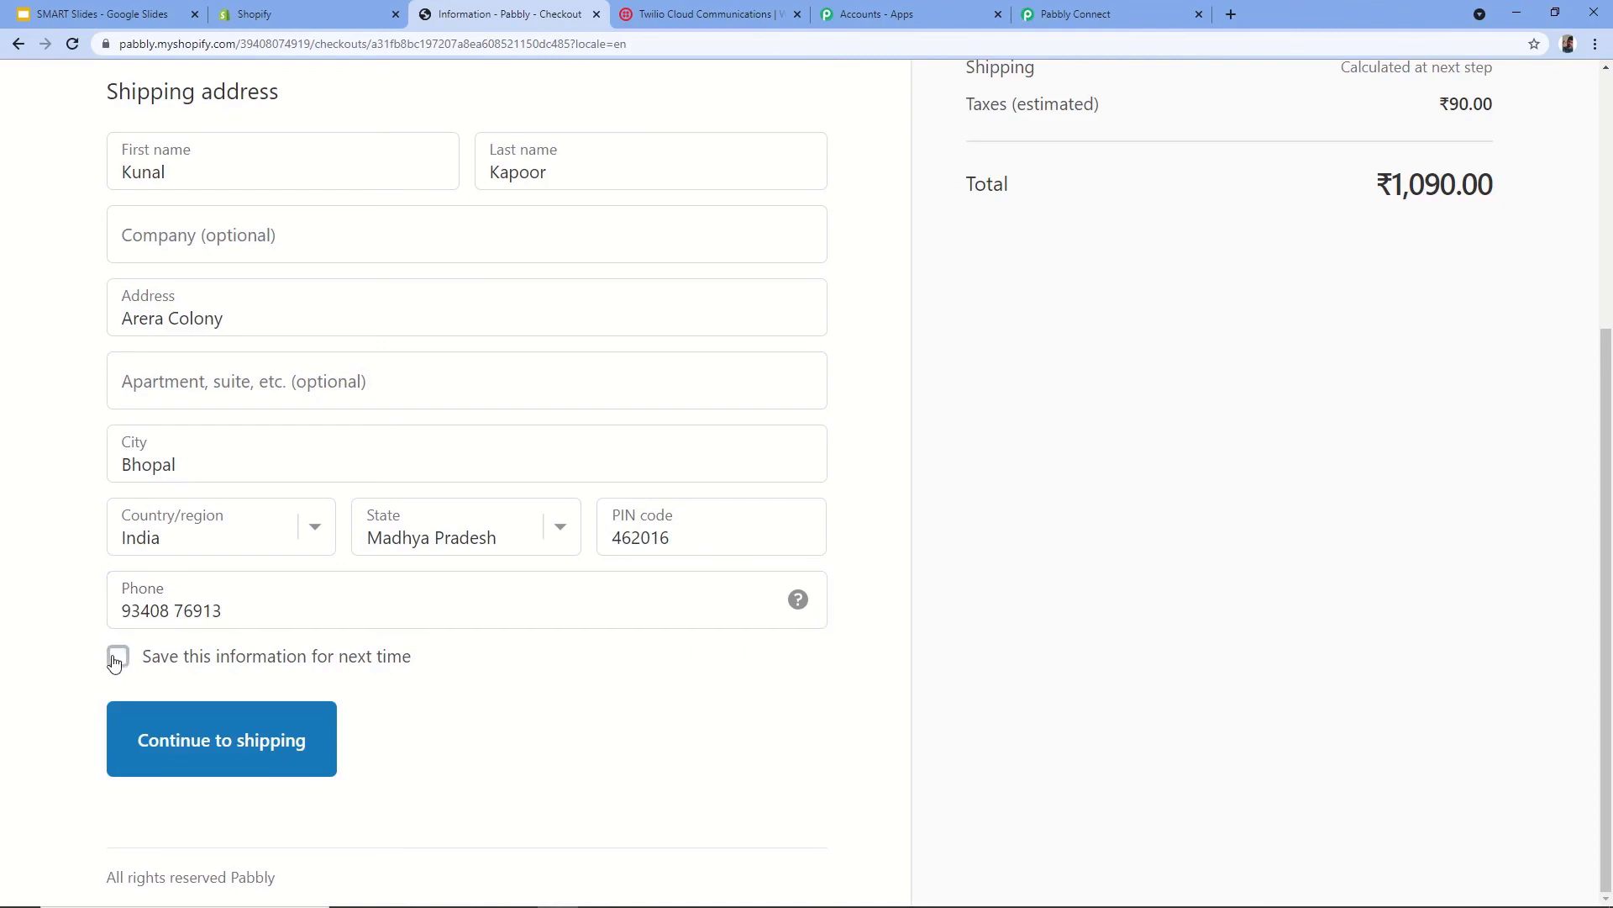
click(244, 752)
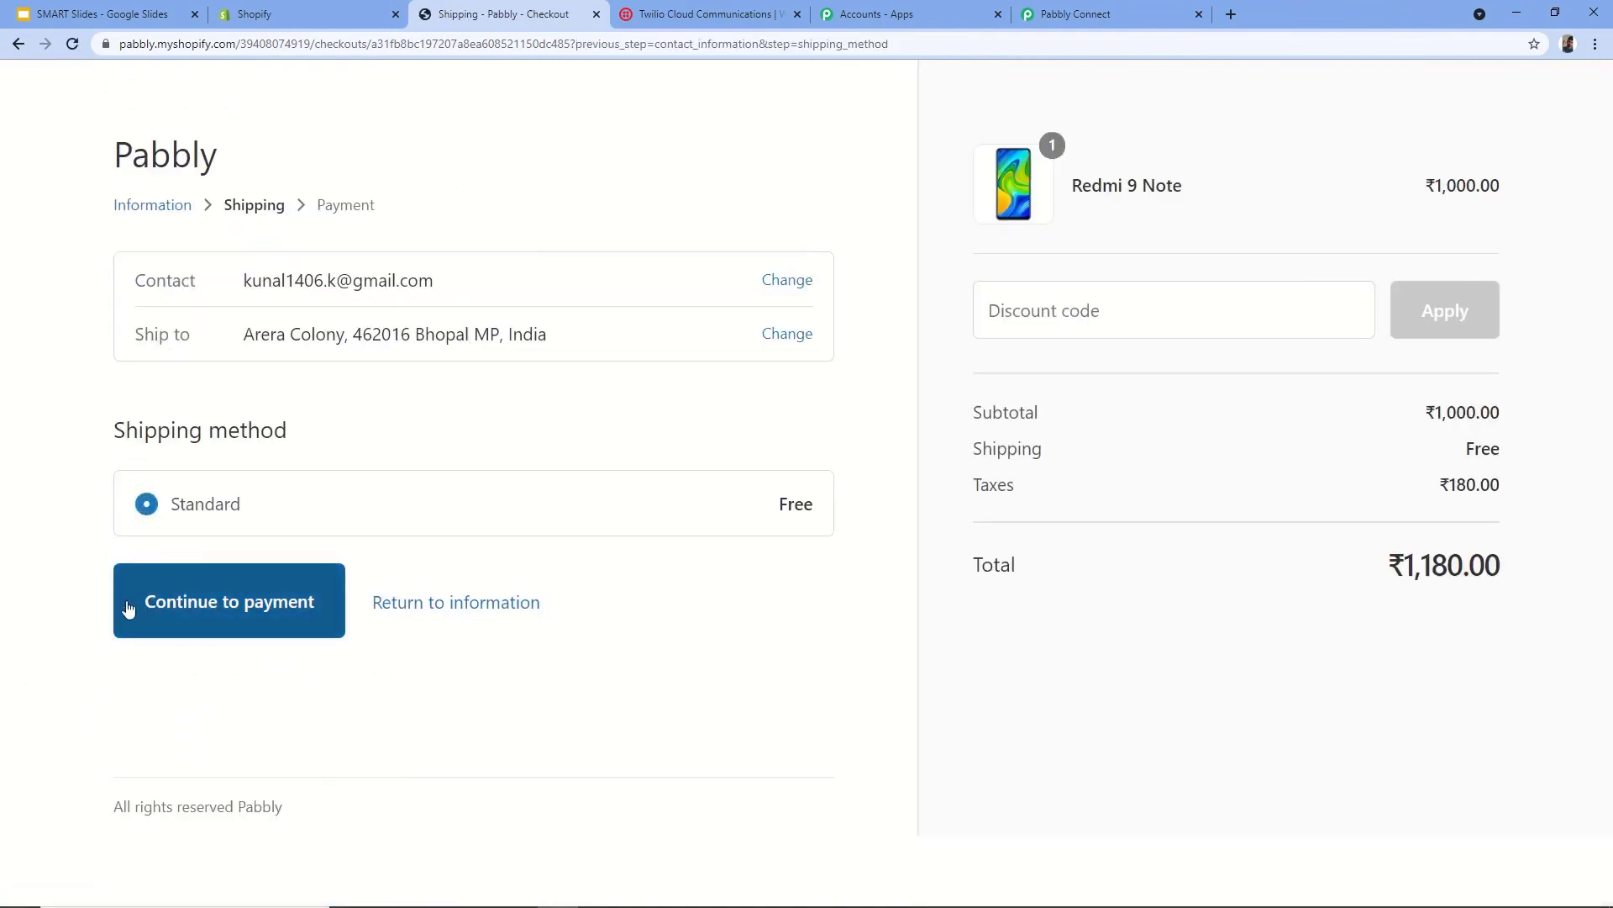
- Pay with Bogus gateway test card 1, expiry 12/28, code 123, and place the order
click(237, 611)
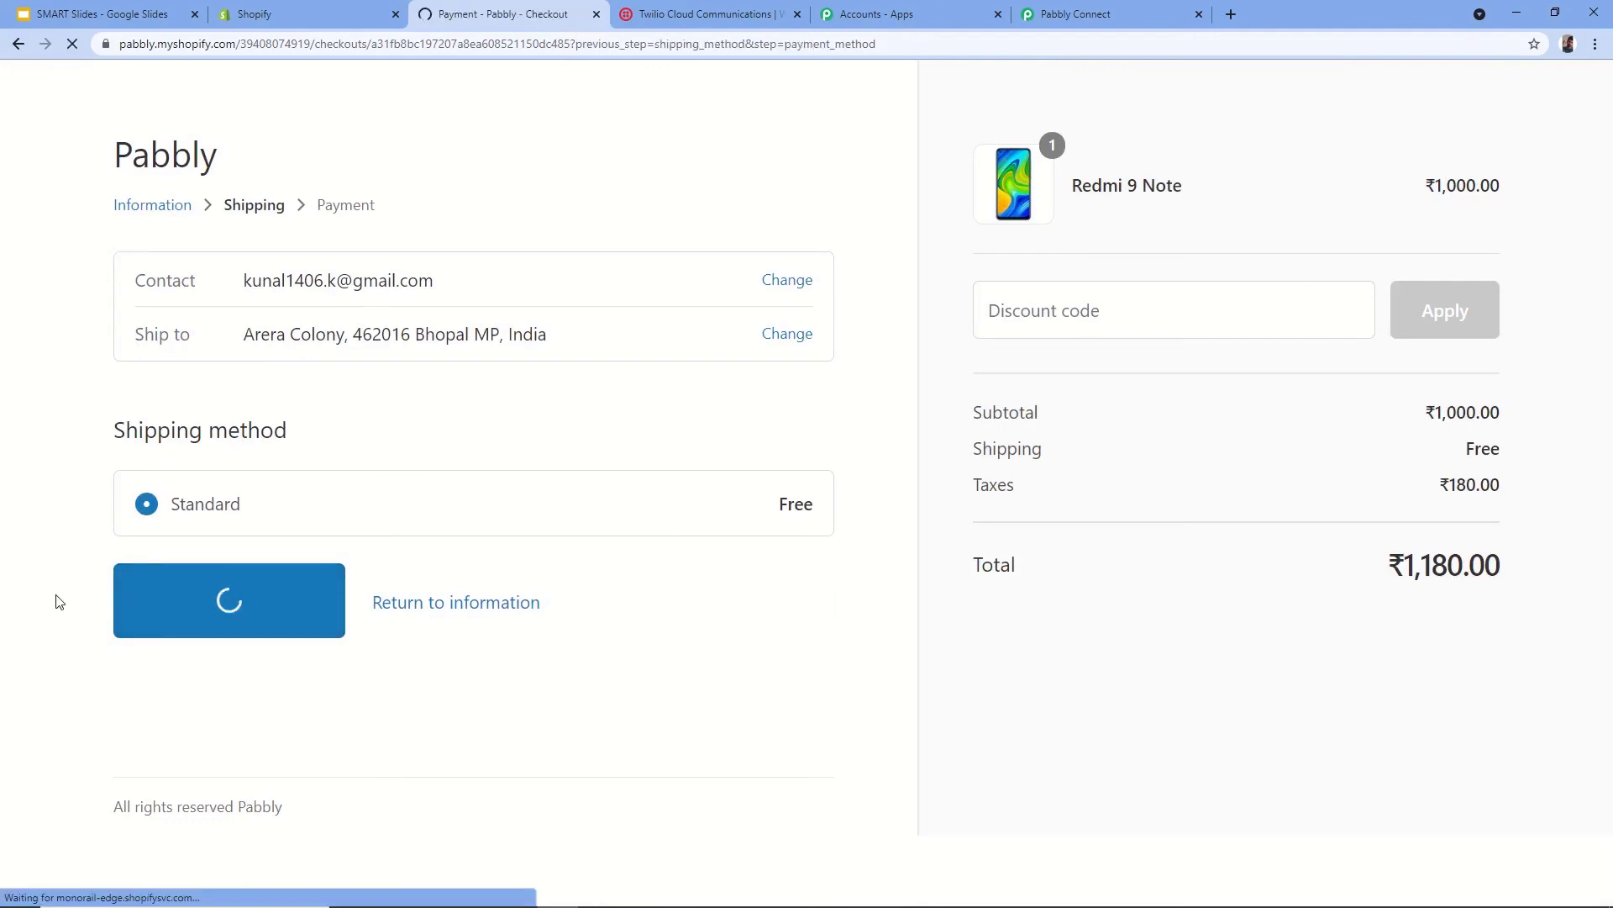
scroll(19, 583, down, 3)
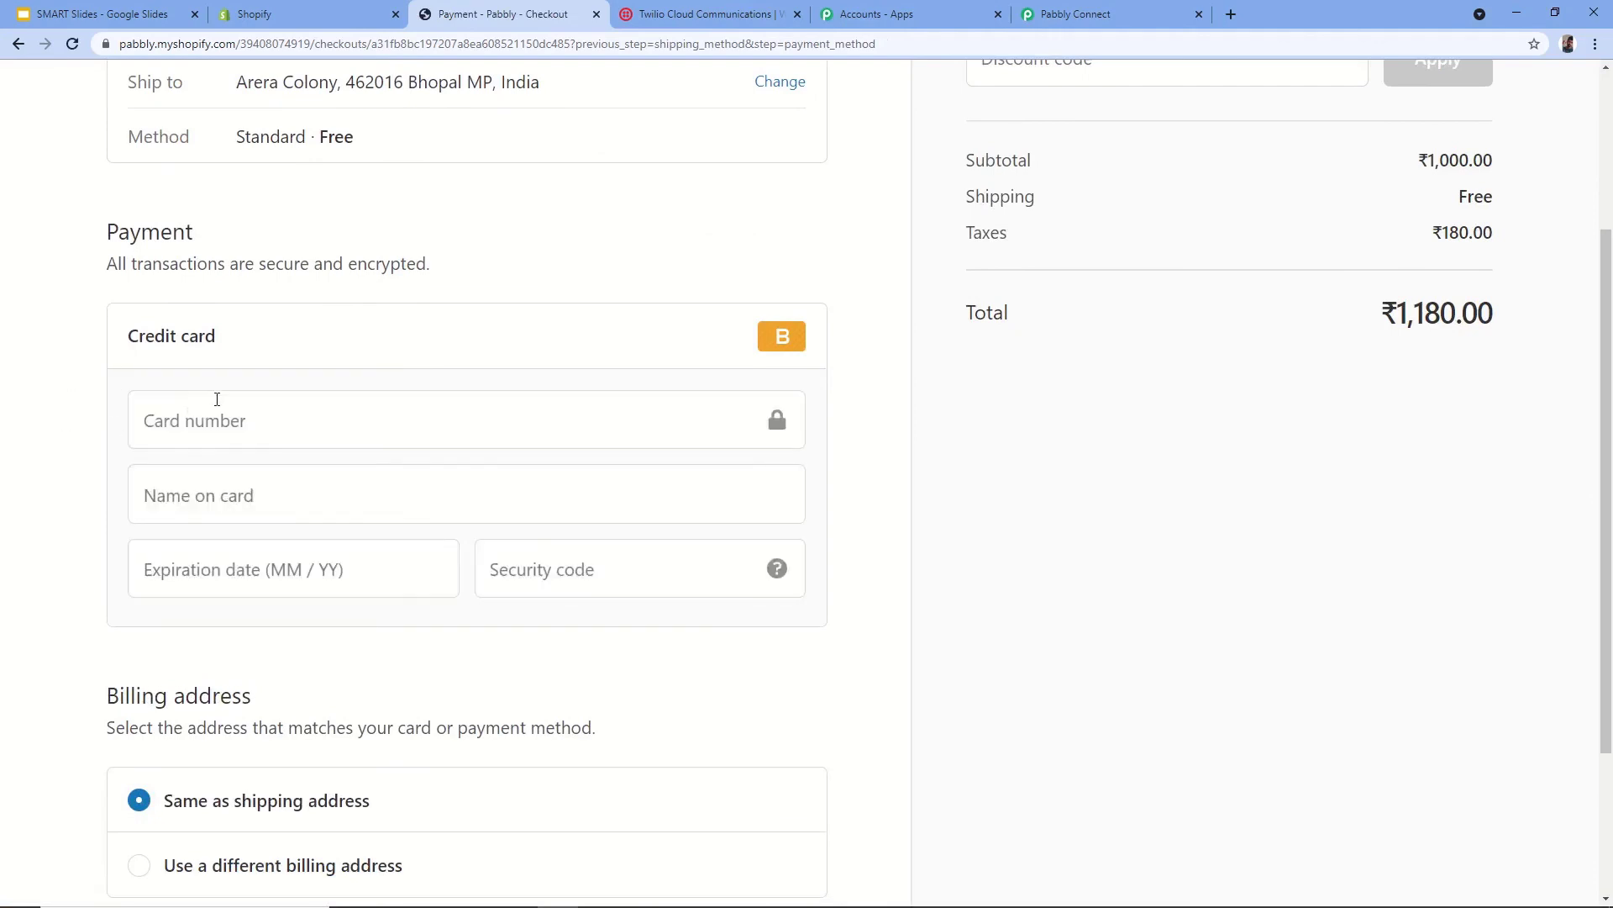
click(254, 433)
text(1)
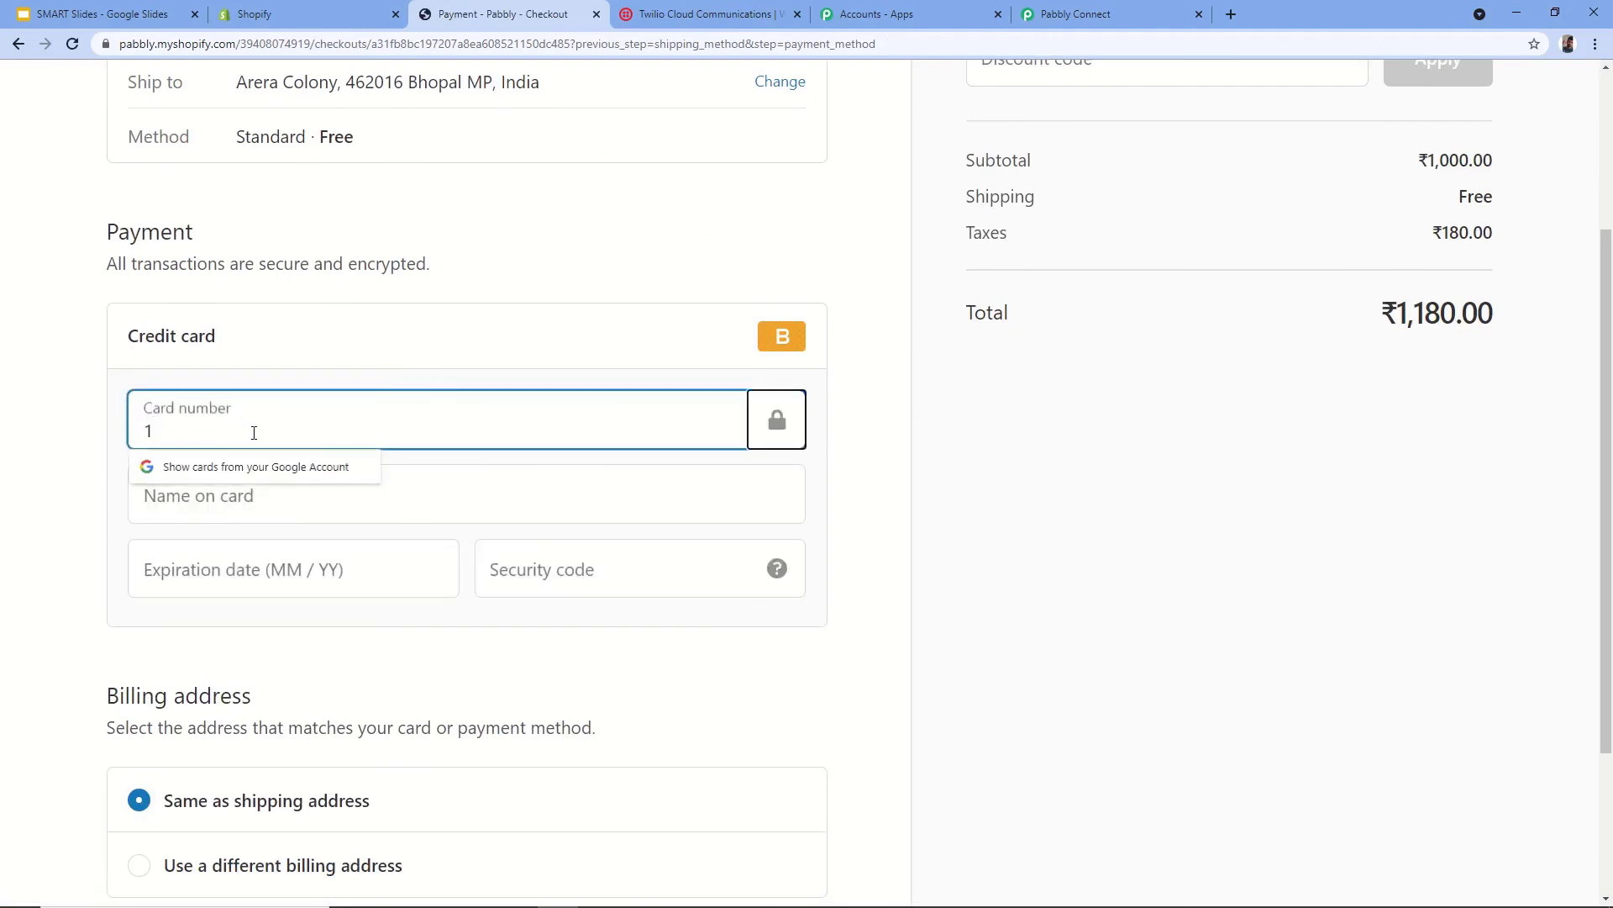
key(Tab)
key(Tab)
text(Bog)
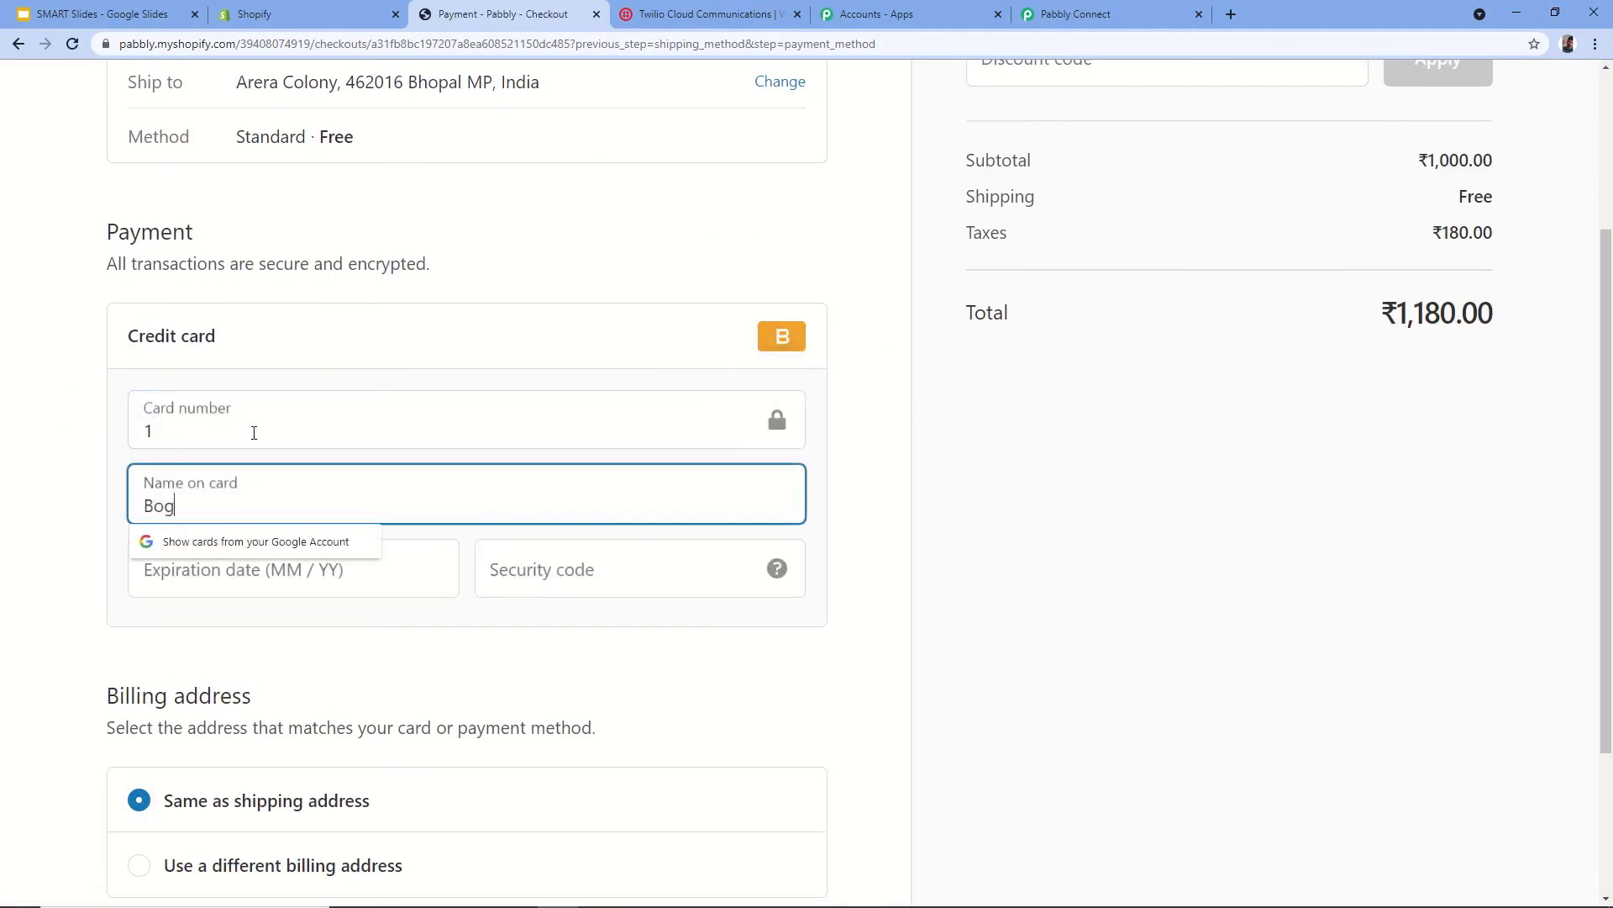
text(us gateway)
key(Tab)
text(1228)
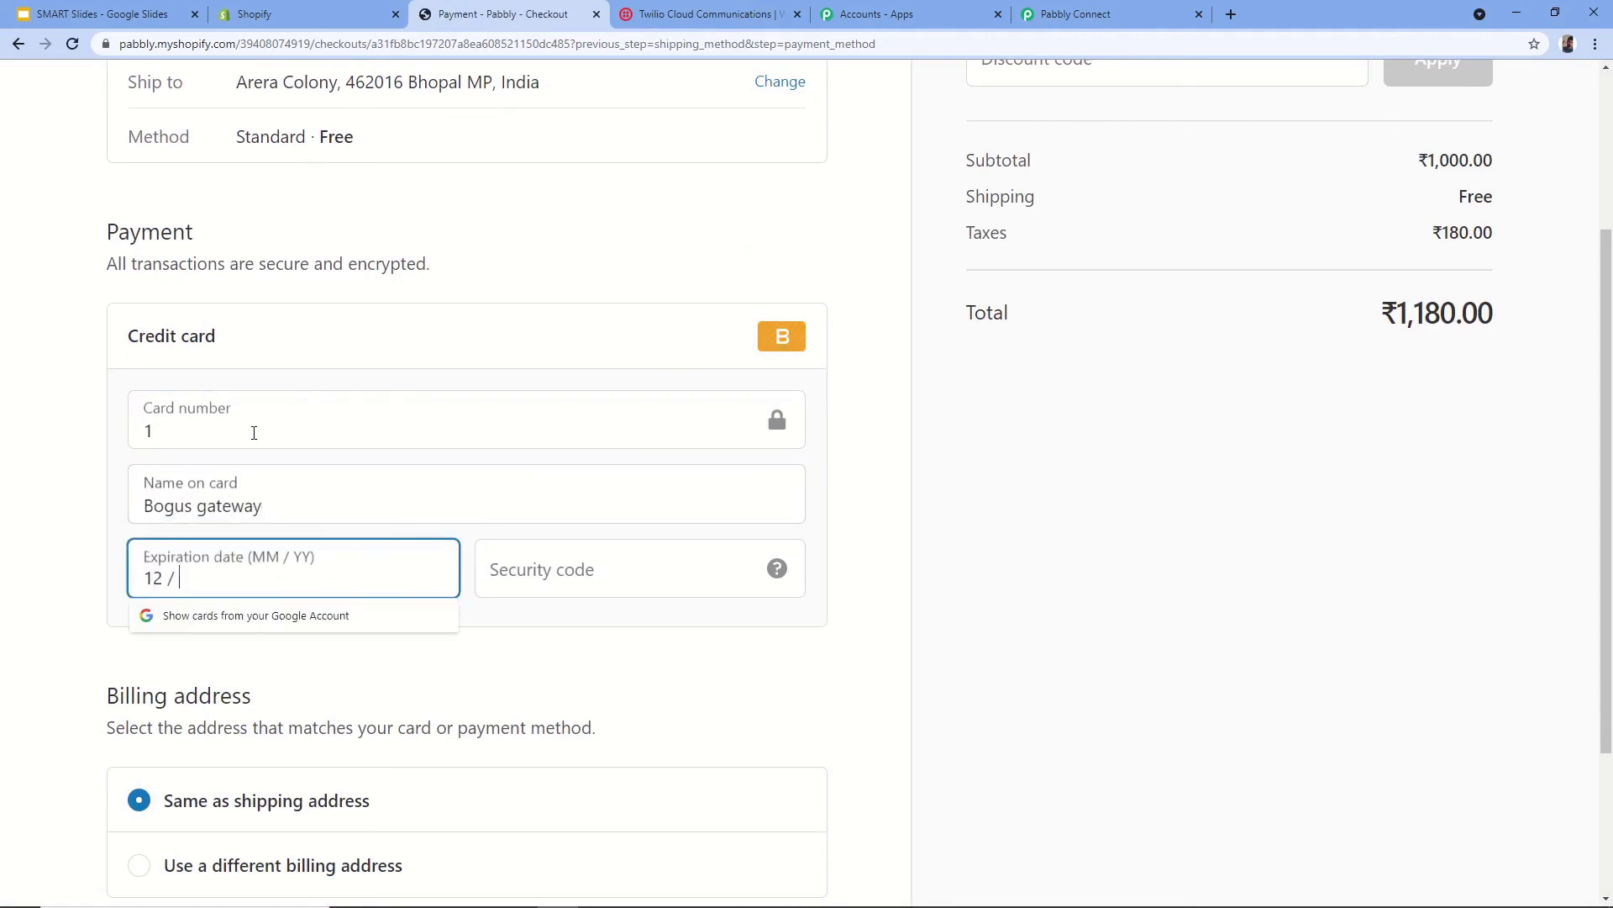
key(Tab)
text(123)
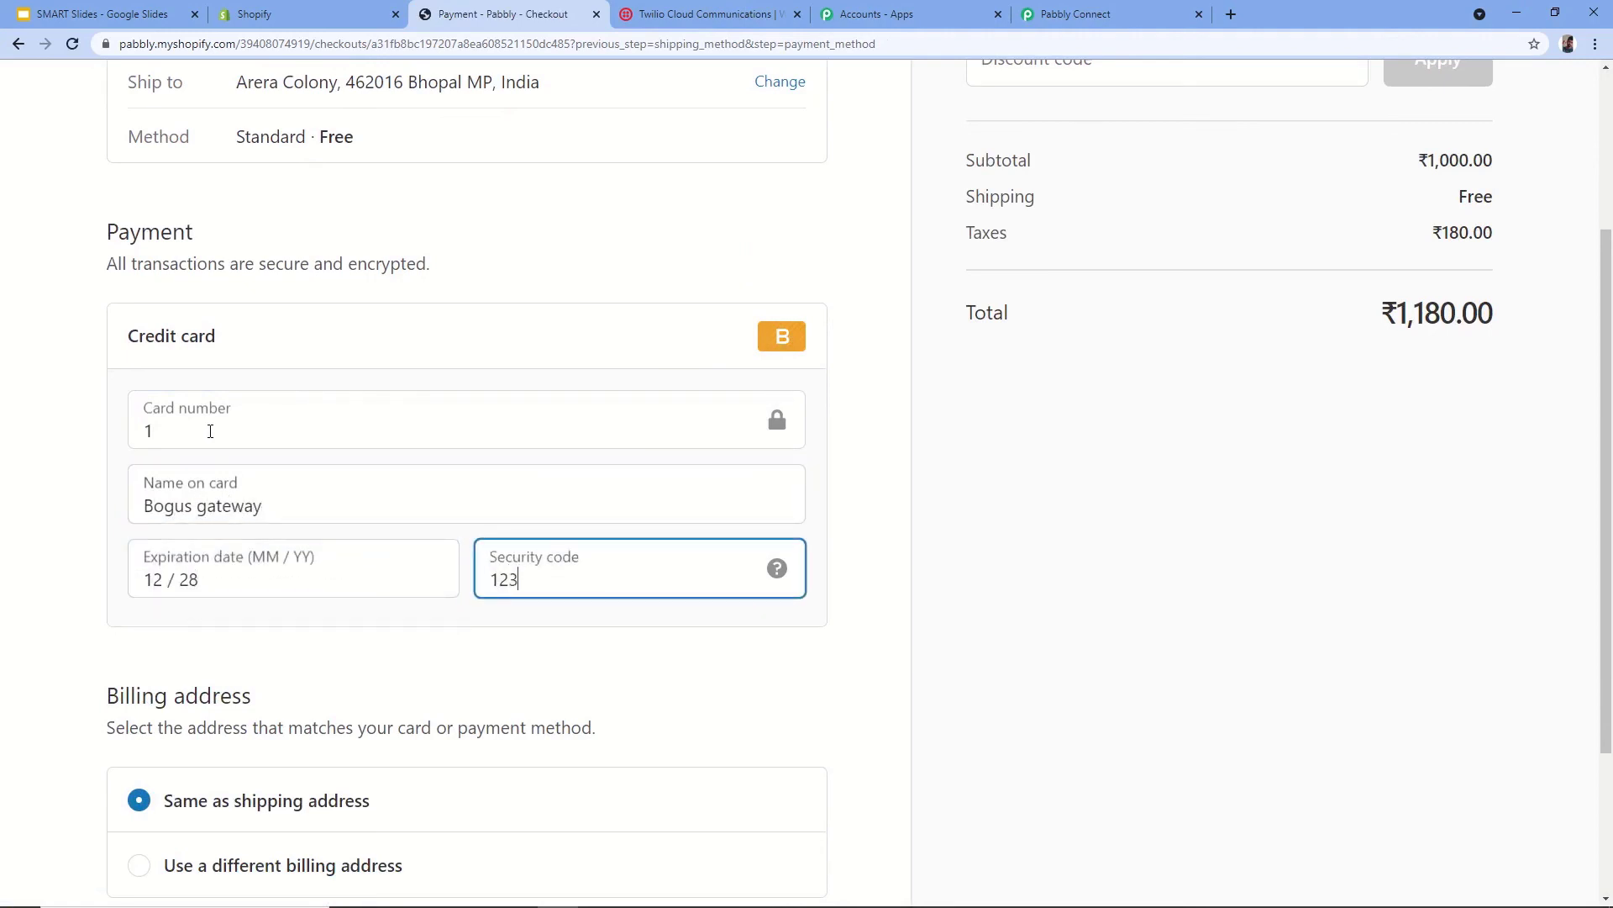
scroll(5, 647, down, 3)
click(157, 748)
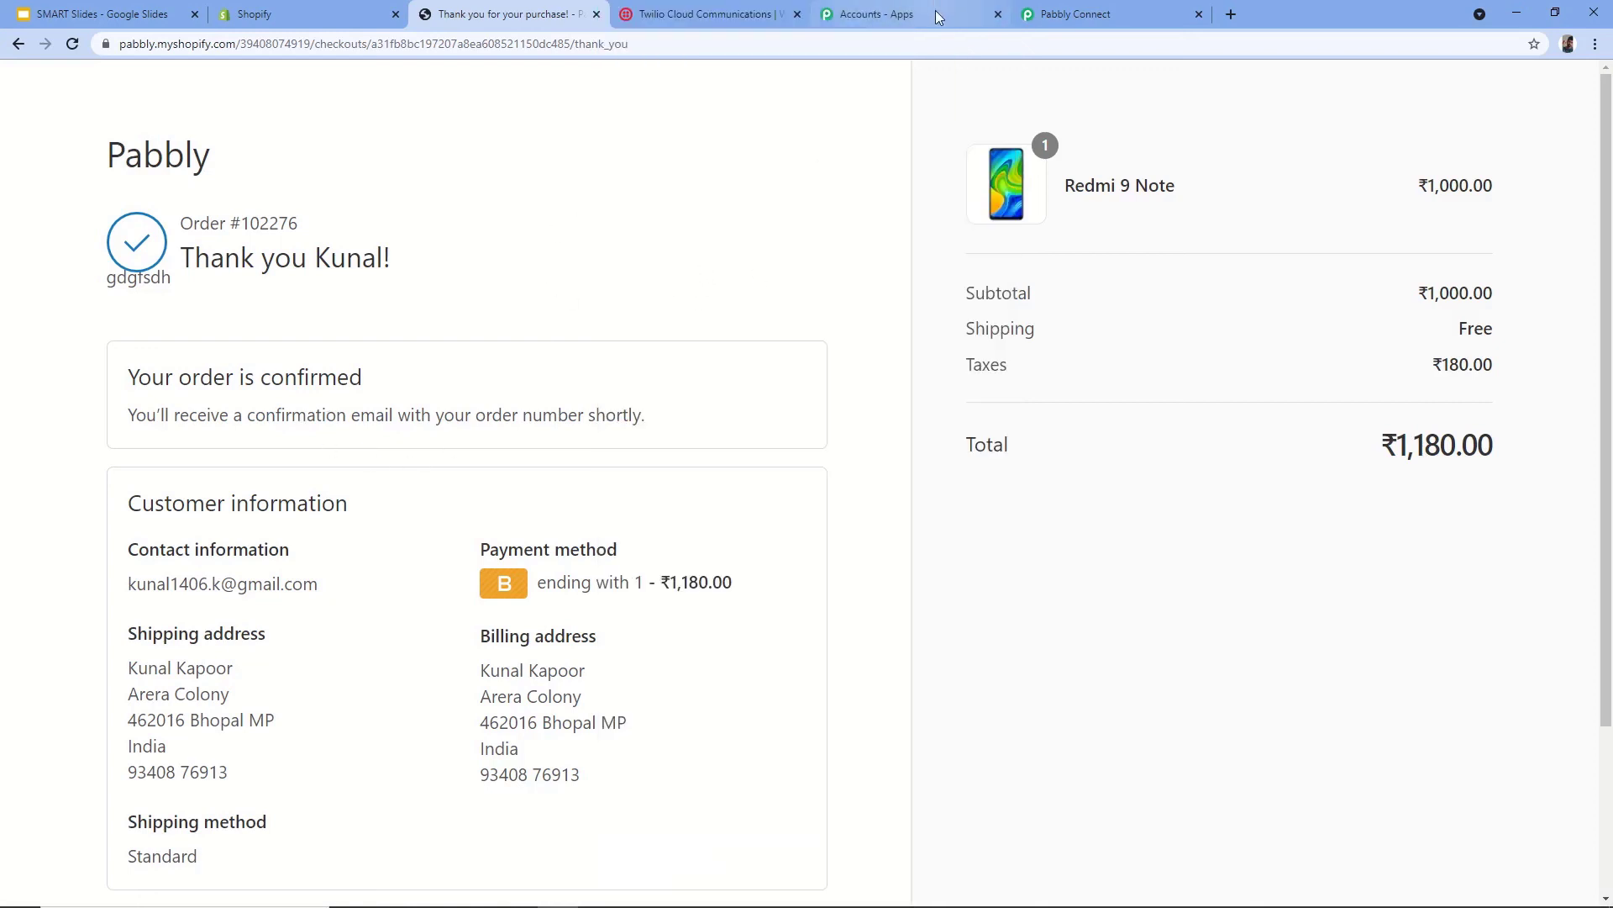
- Go back to Pabbly Connect's Shopify to Twilio workflow via the apps page
click(935, 10)
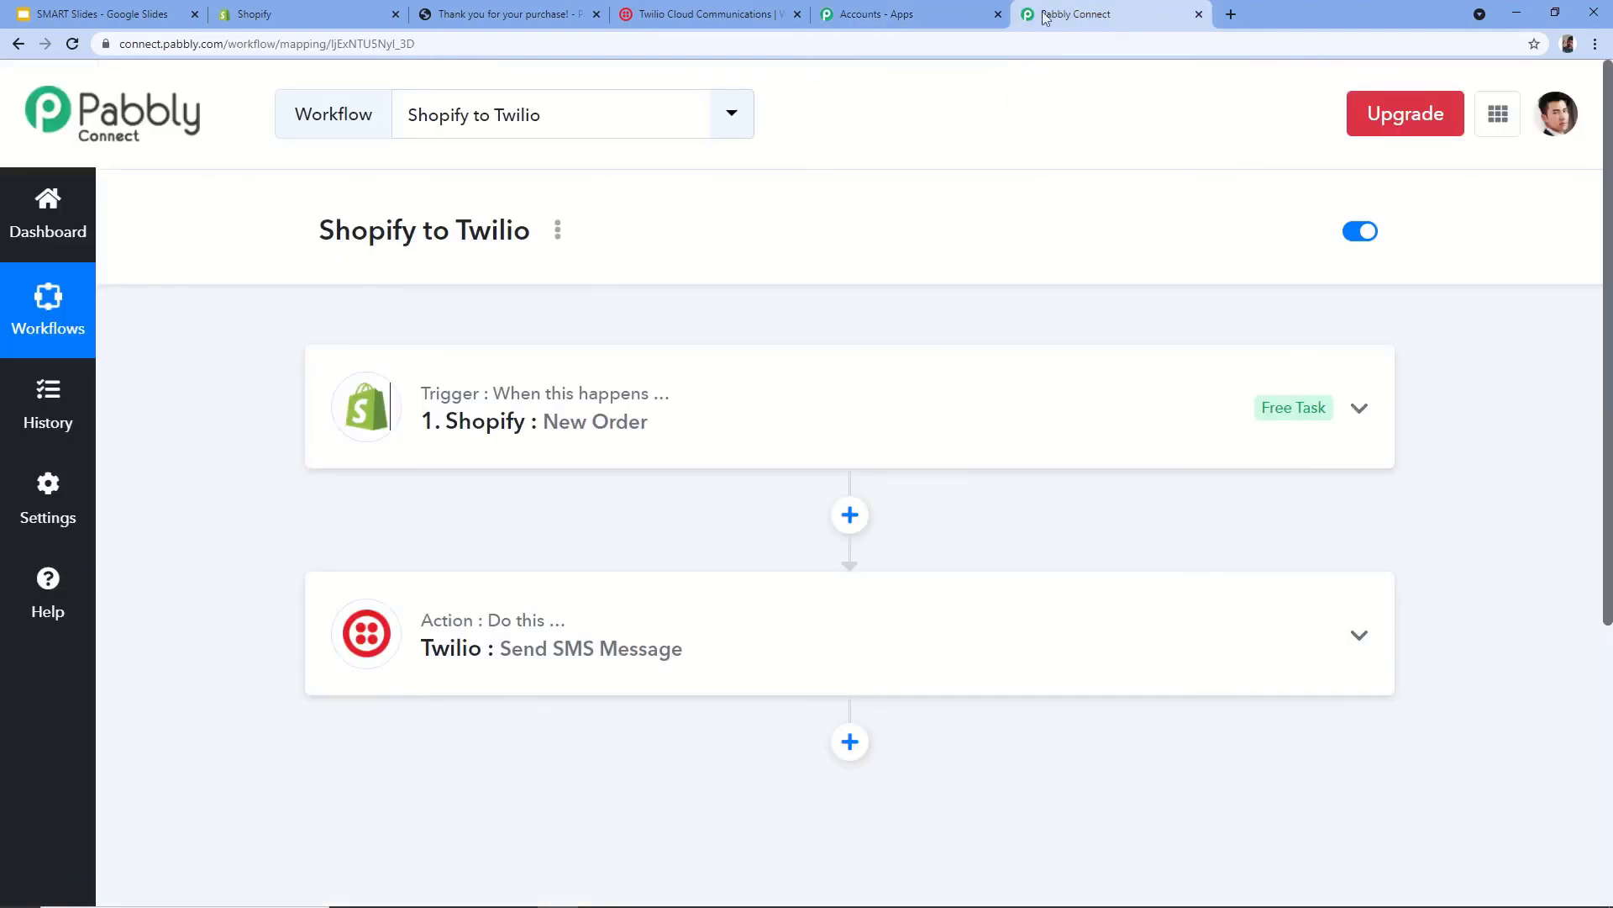
click(1134, 15)
mouse_move(438, 634)
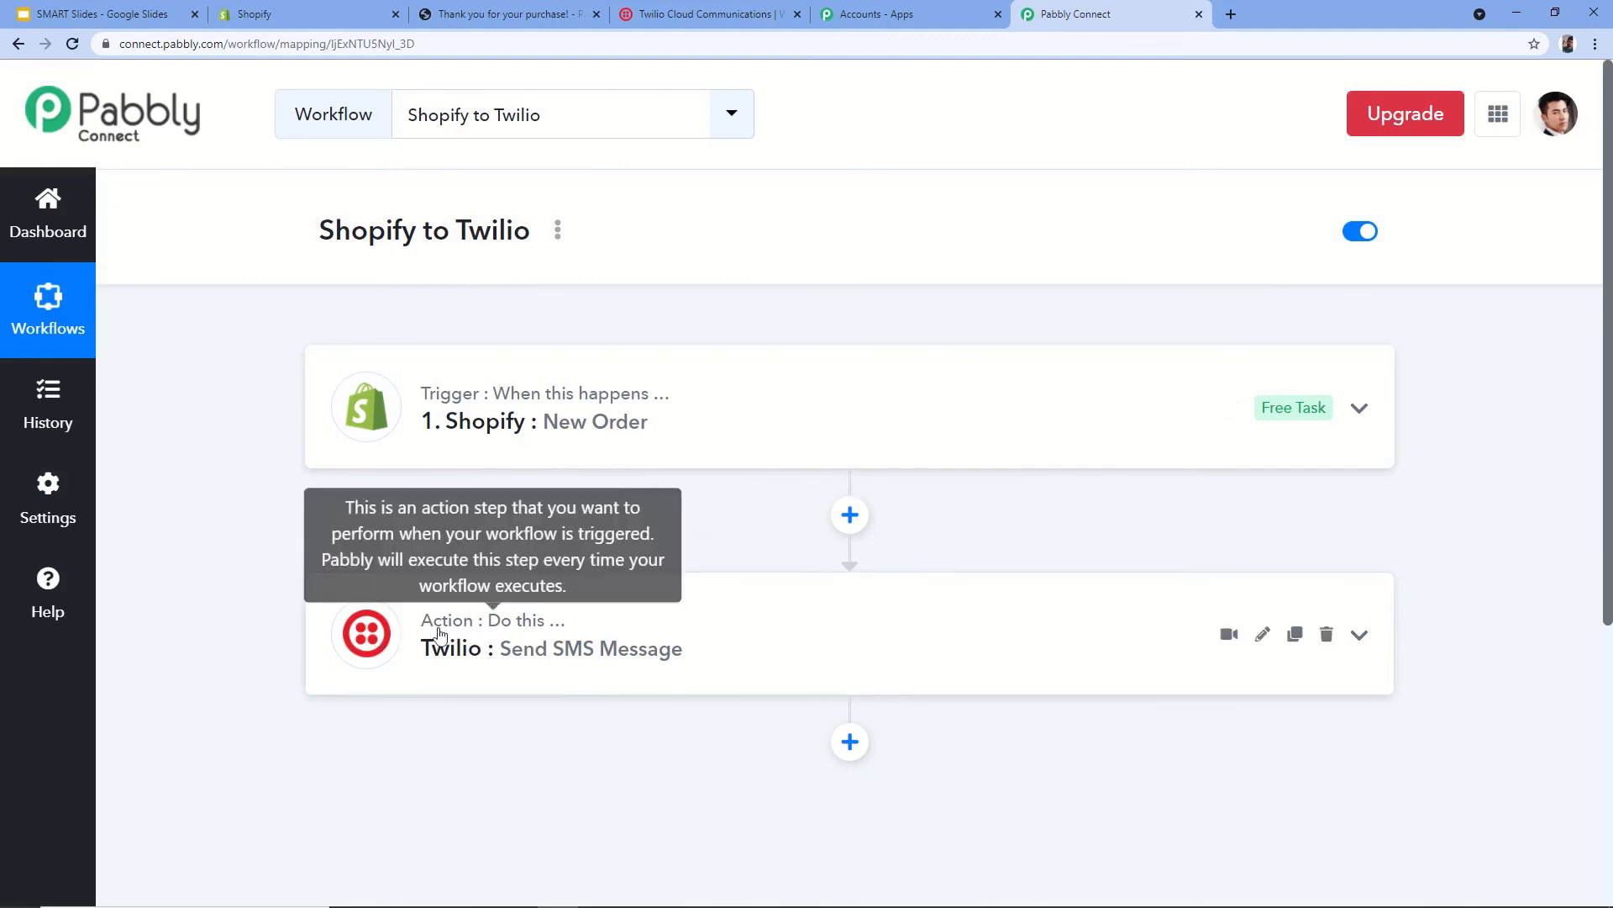